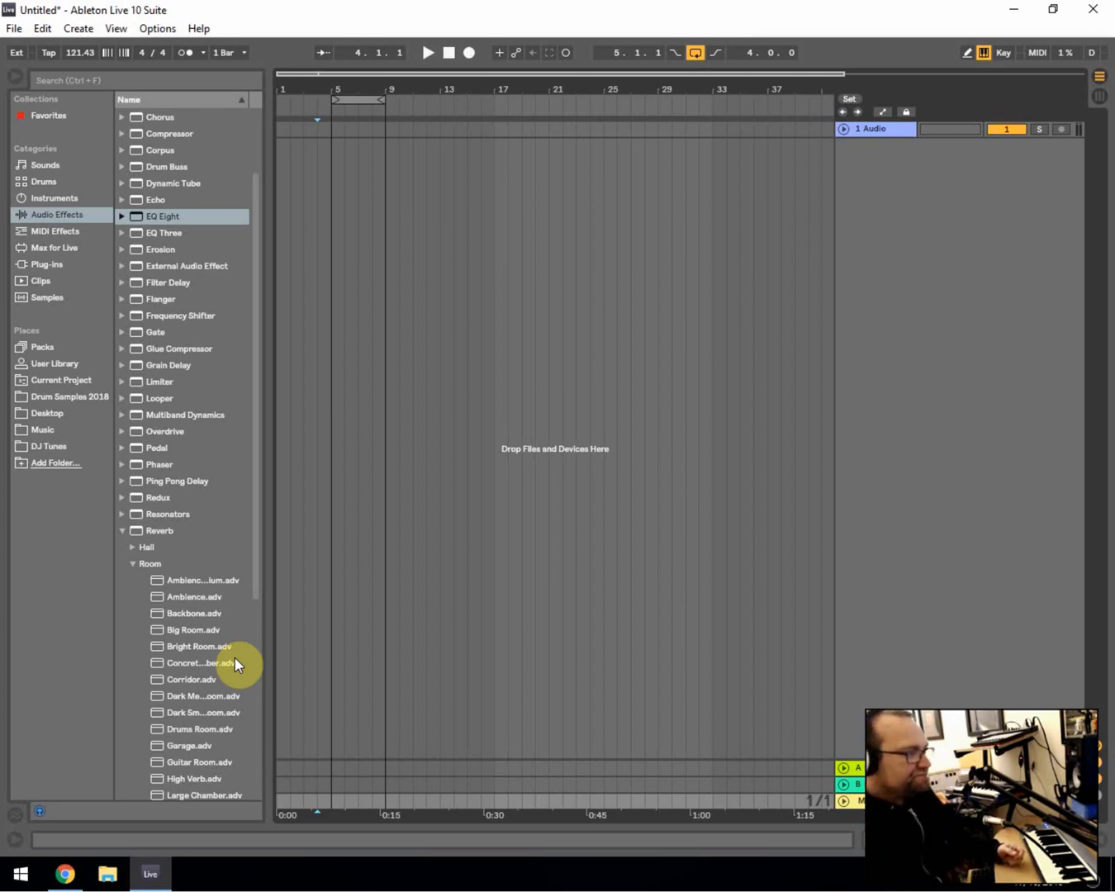
# - Load the 909 Core Kit drum rack from the Drums category onto a new track
pyautogui.click(334, 224)
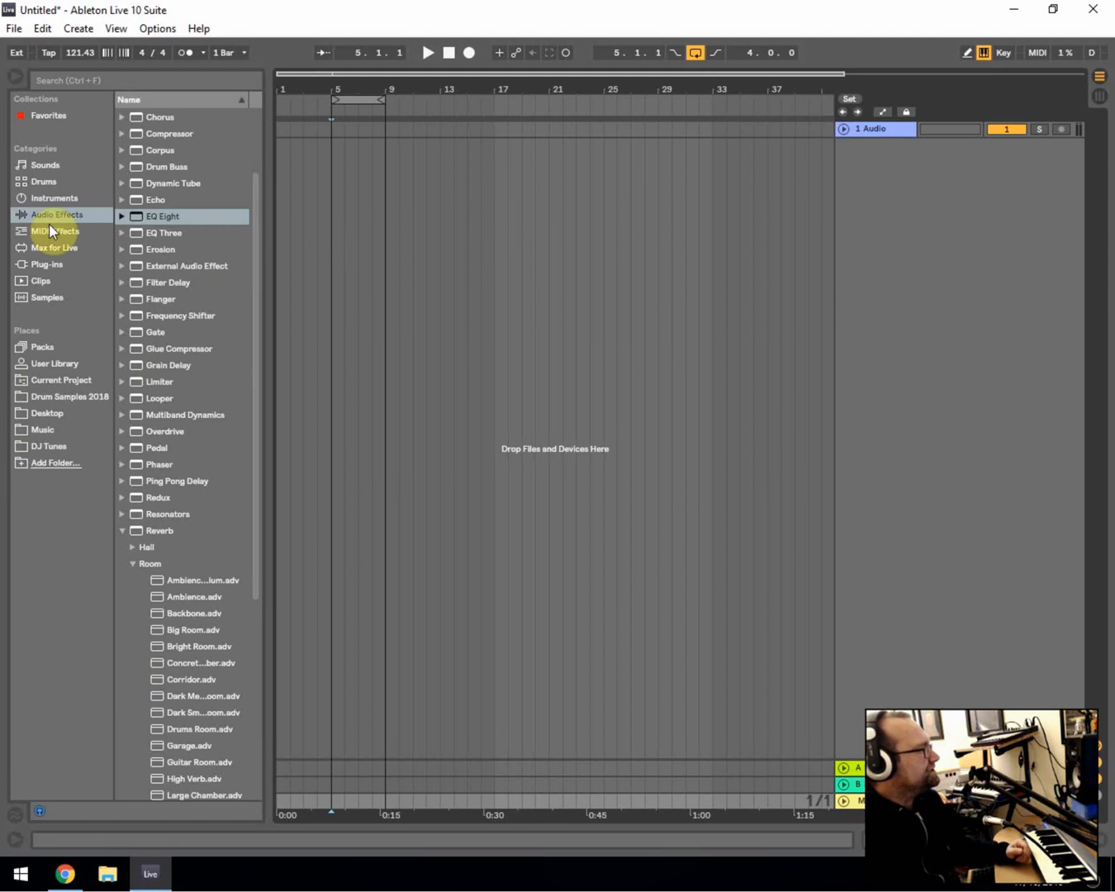
pyautogui.click(55, 186)
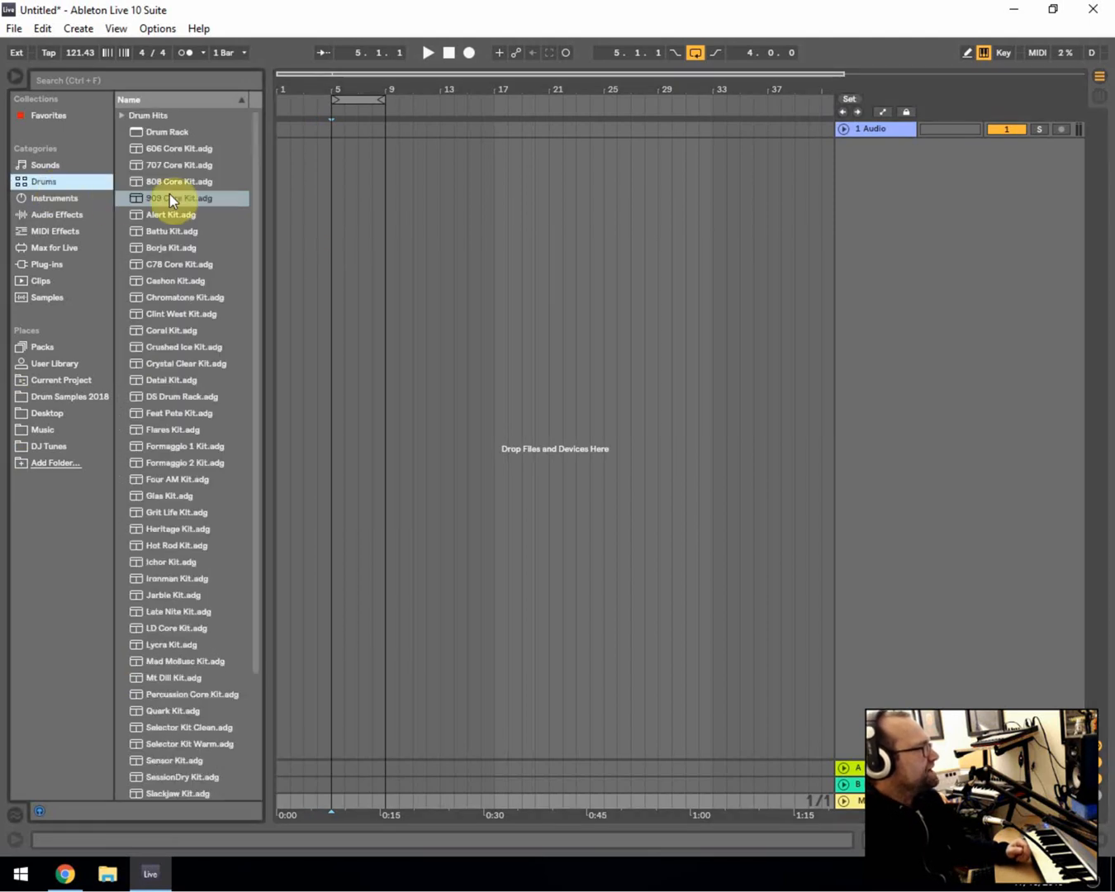
pyautogui.moveTo(168, 199); pyautogui.dragTo(329, 167)
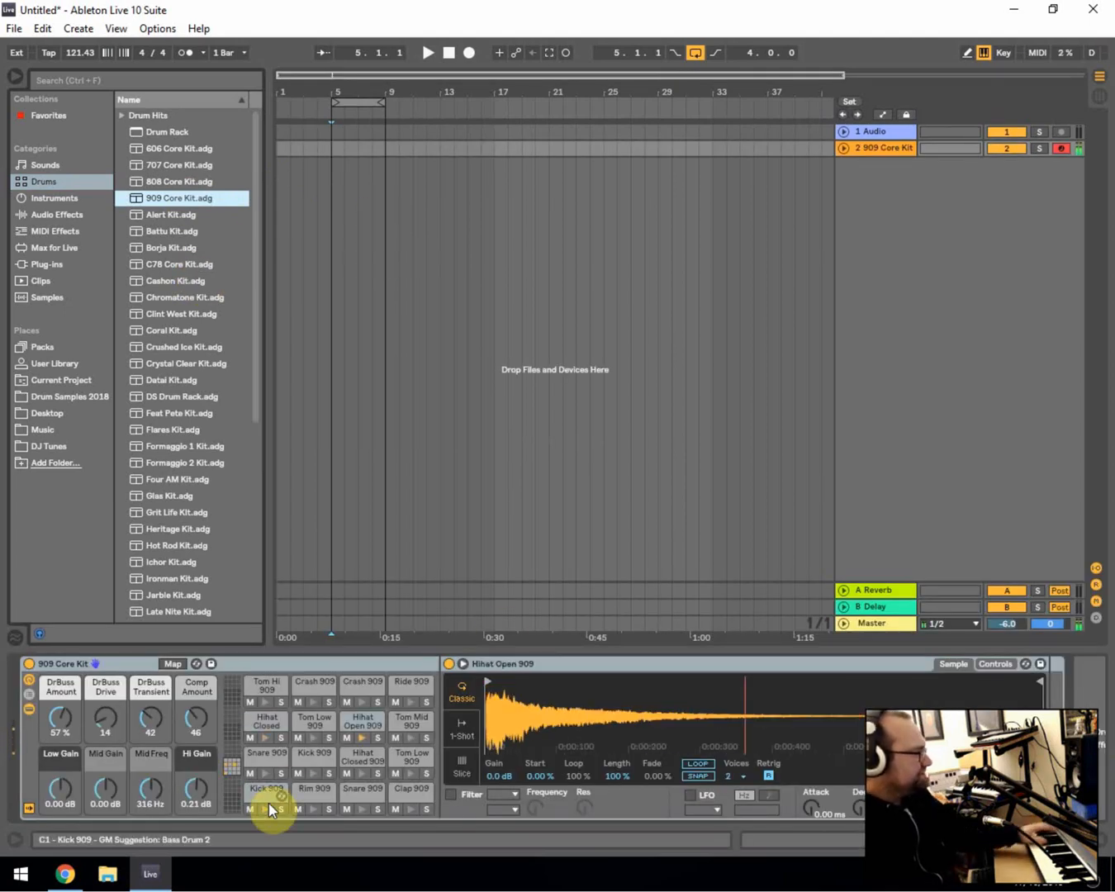
# - Move the 909 Core Kit track above the Audio track and duplicate it
pyautogui.click(859, 132)
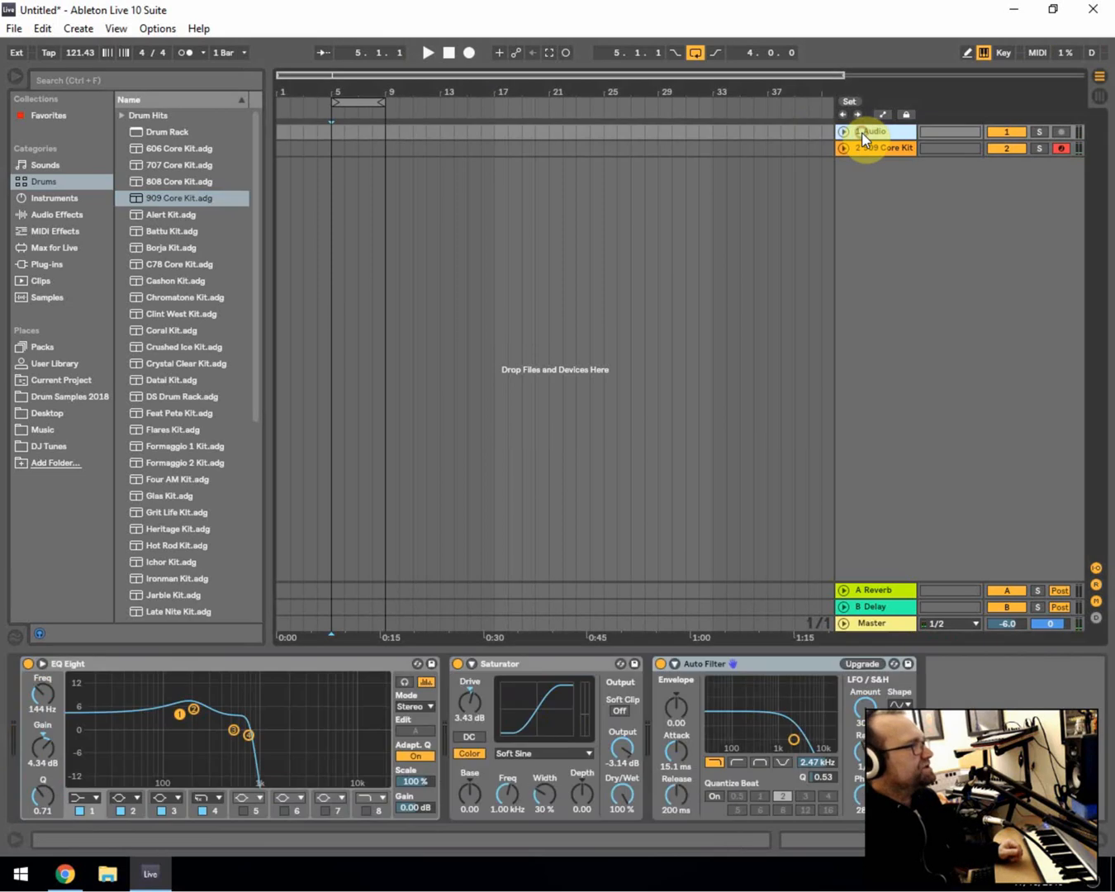
pyautogui.click(872, 147)
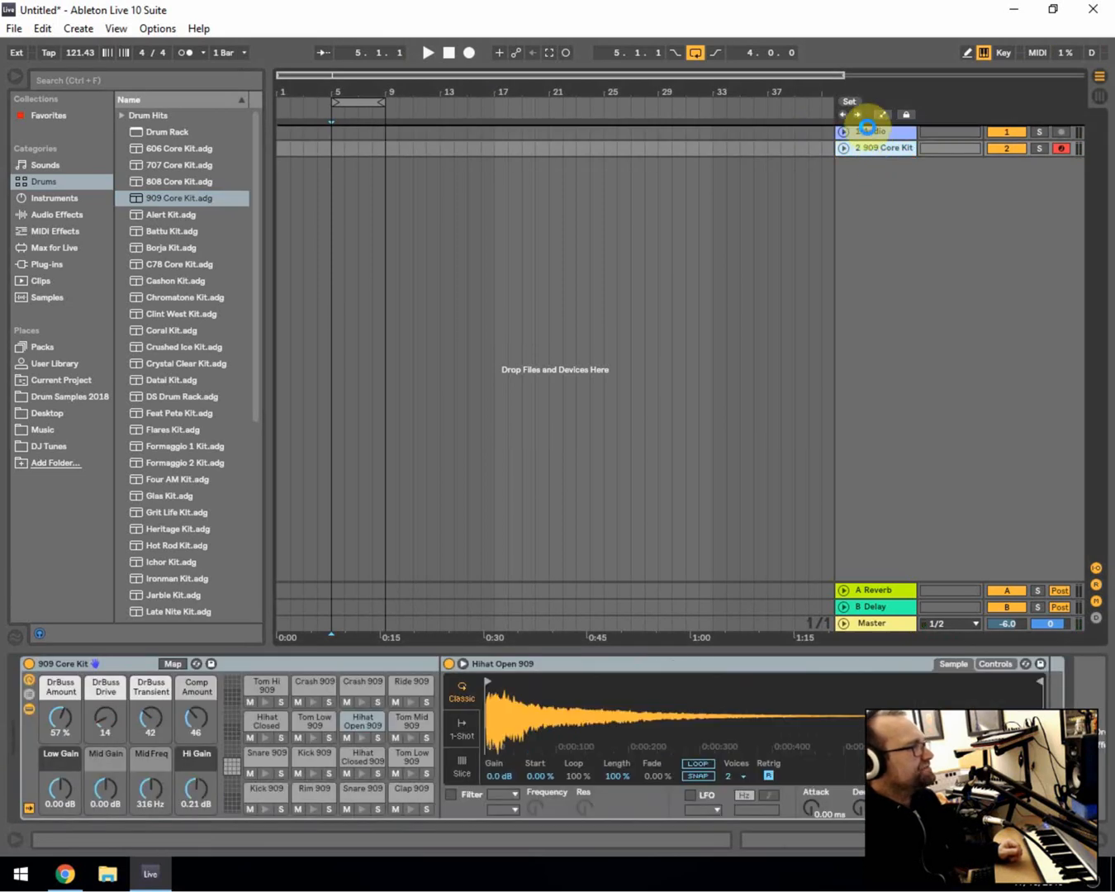
pyautogui.moveTo(866, 132); pyautogui.dragTo(866, 133)
pyautogui.rightClick(865, 131)
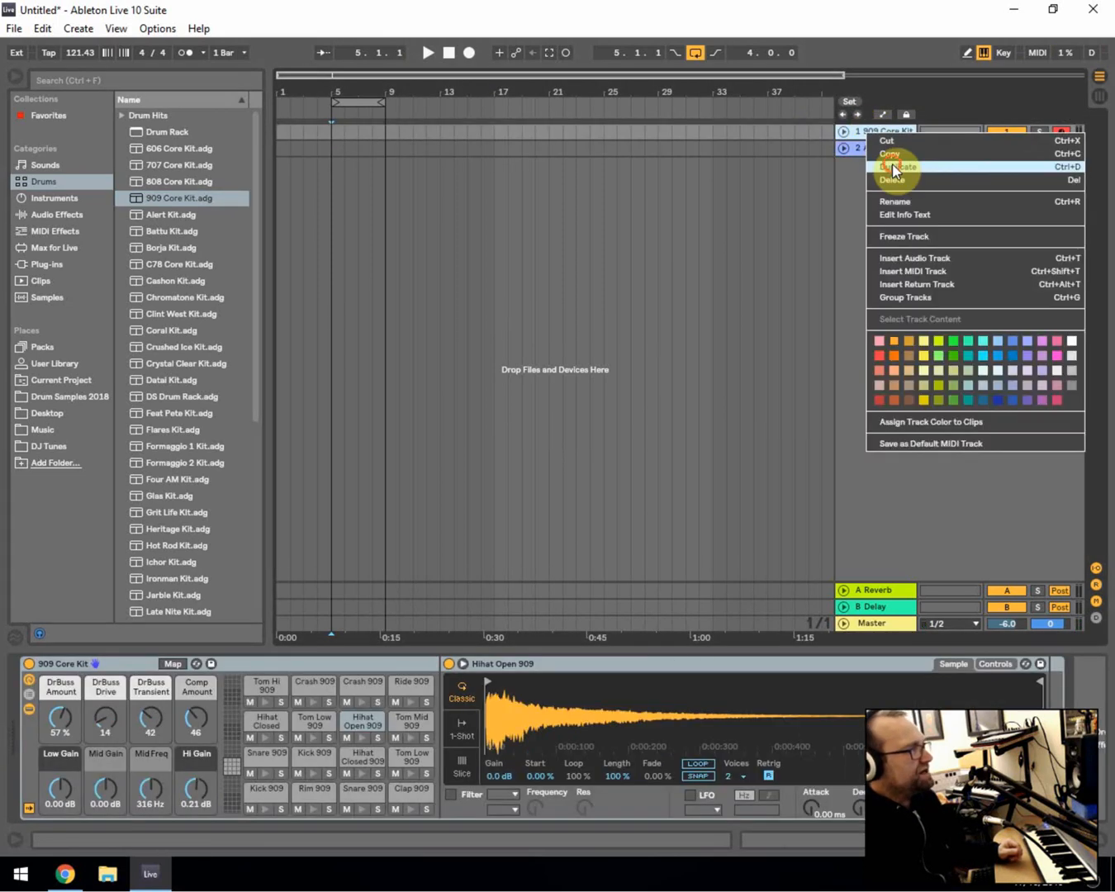
pyautogui.click(816, 167)
pyautogui.hotkey('ctrl', 'd')
# - Rename the first 909 Core Kit track "kick" and its duplicate "hats claps"
pyautogui.rightClick(883, 134)
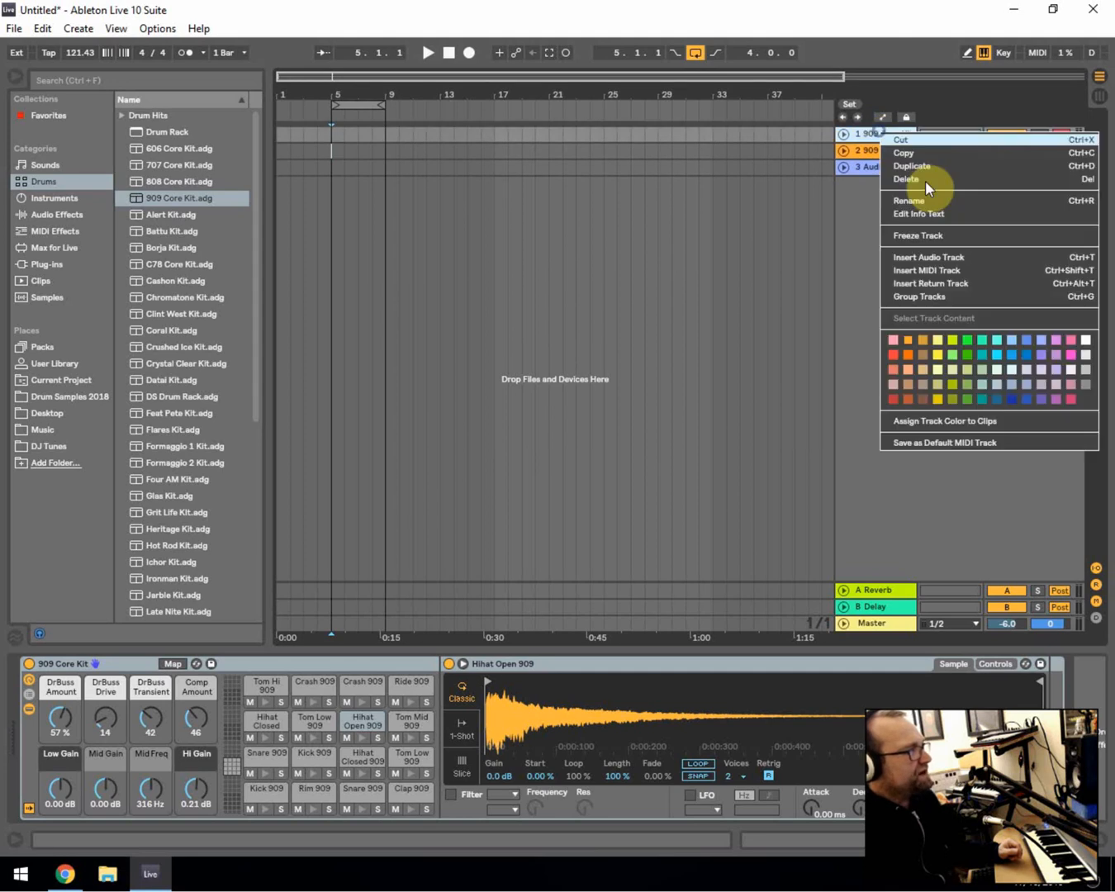
pyautogui.click(932, 198)
pyautogui.write('kick')
pyautogui.press('Return')
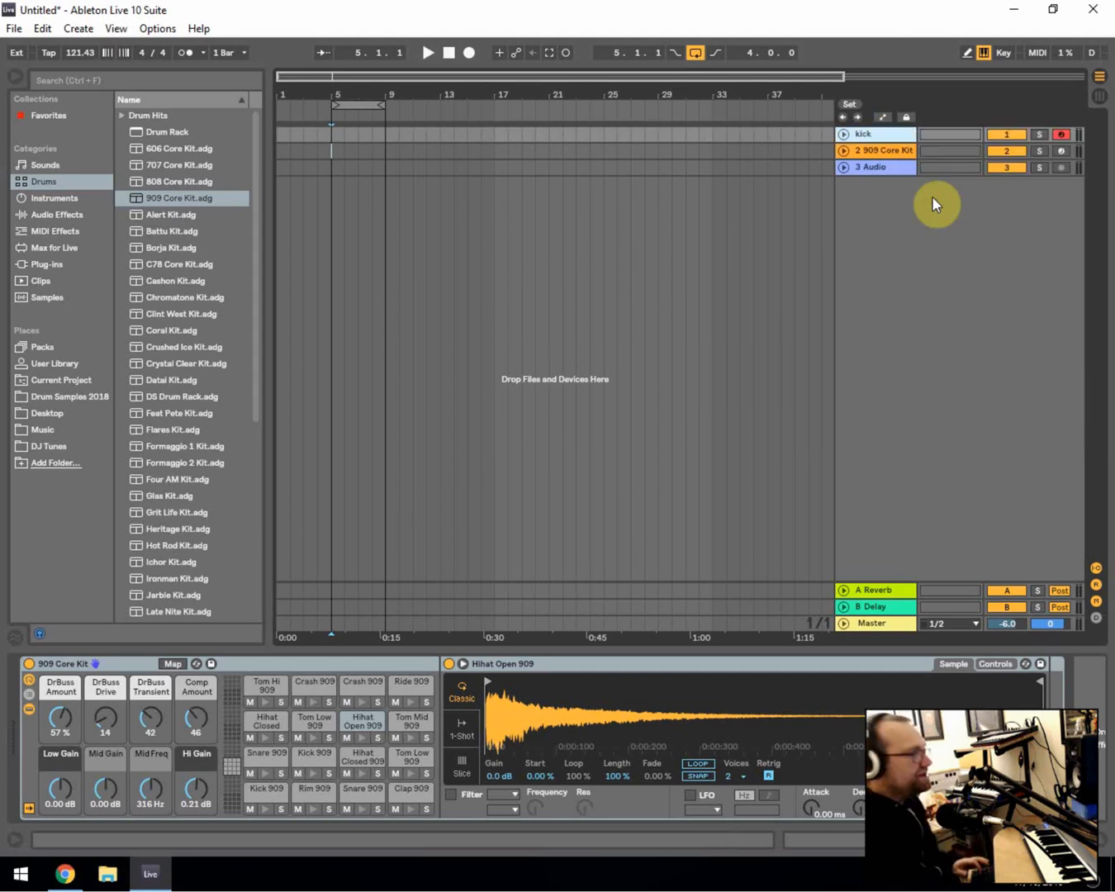
pyautogui.rightClick(886, 152)
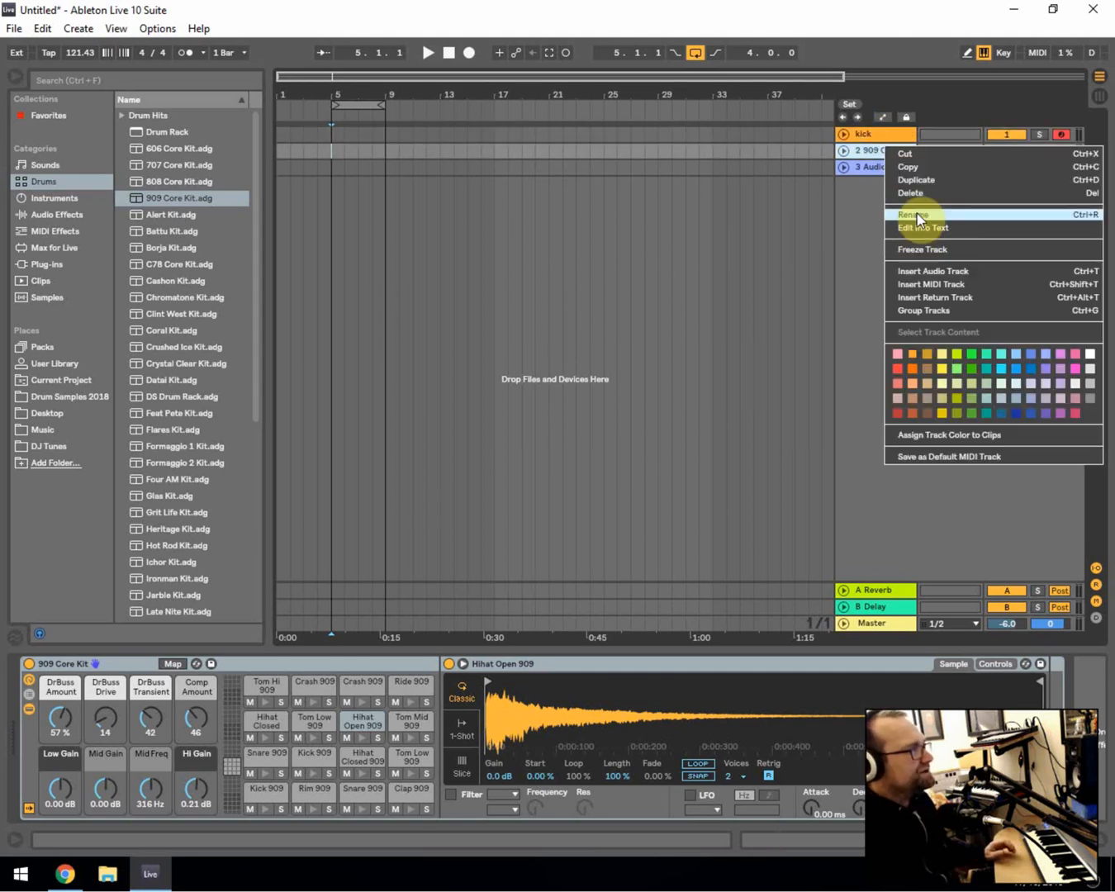
pyautogui.click(916, 213)
pyautogui.write('hats claps')
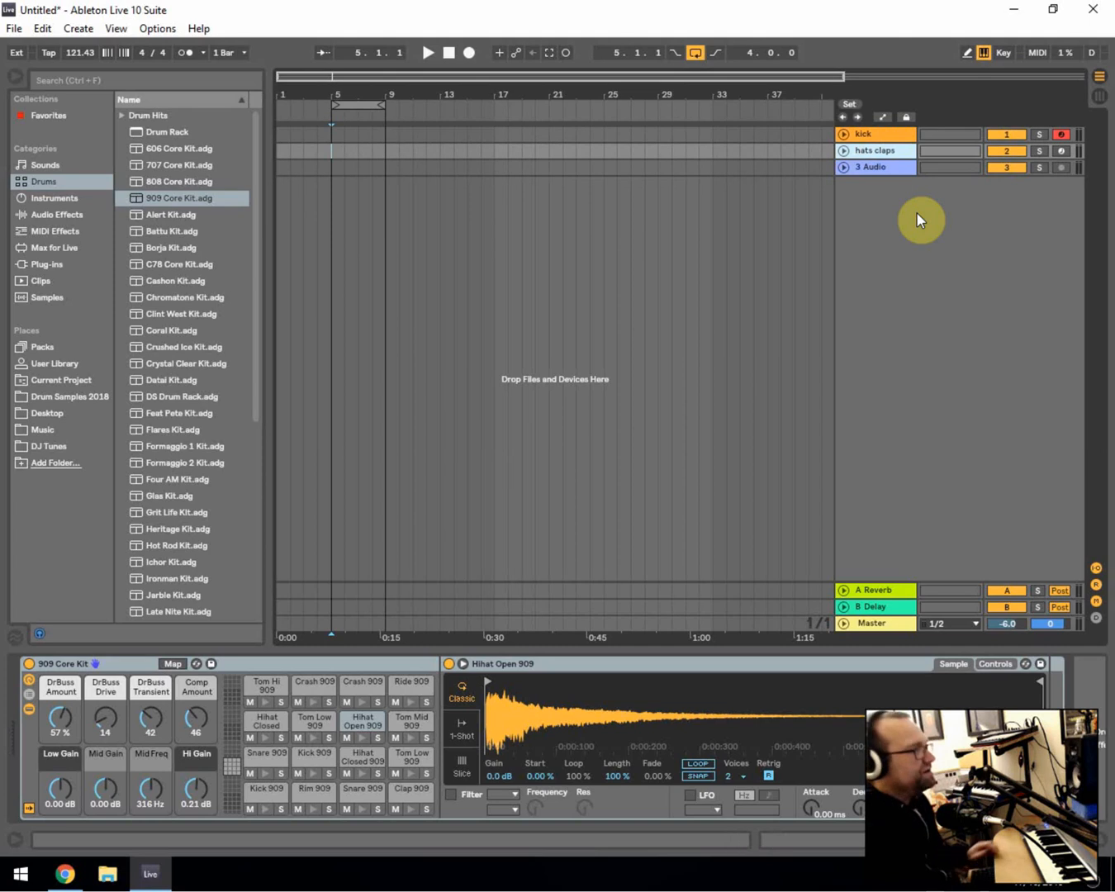
pyautogui.press('Return')
# - Select the Kick 909 pad on the kick track and set the song tempo to 120 BPM
pyautogui.click(883, 135)
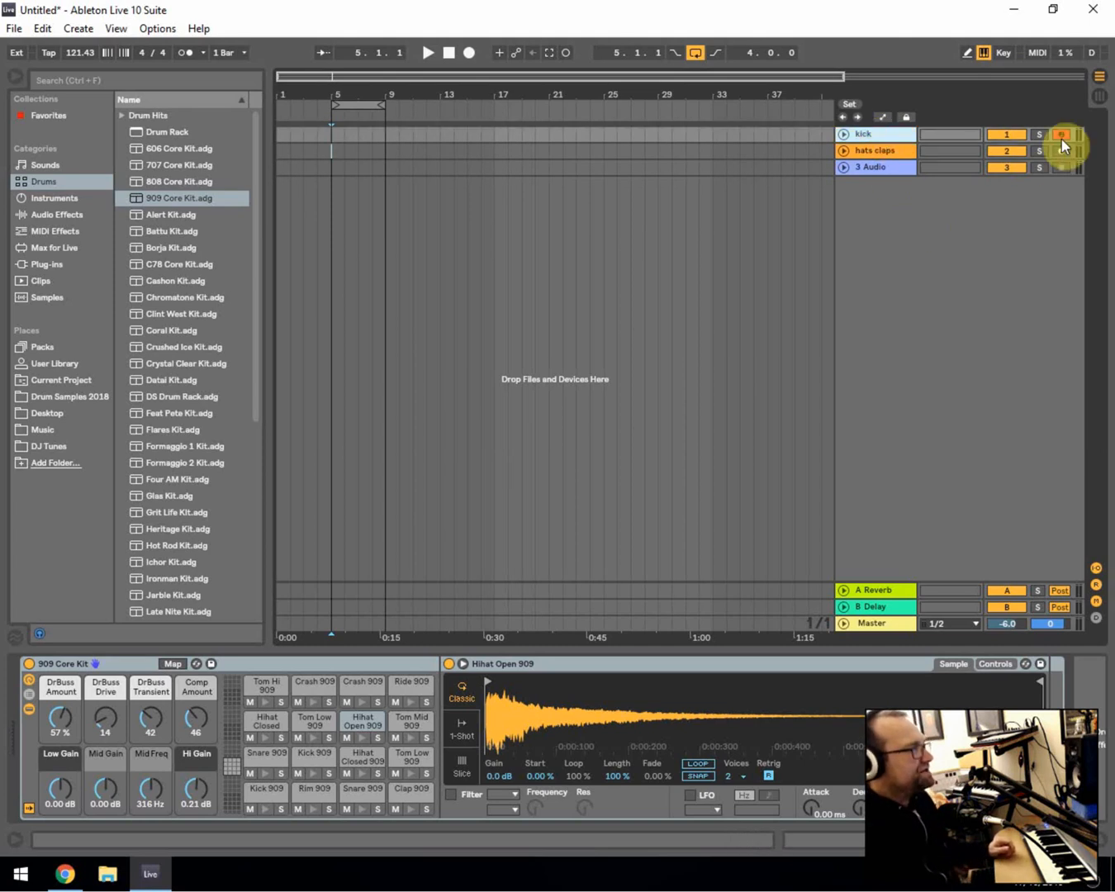
pyautogui.click(263, 796)
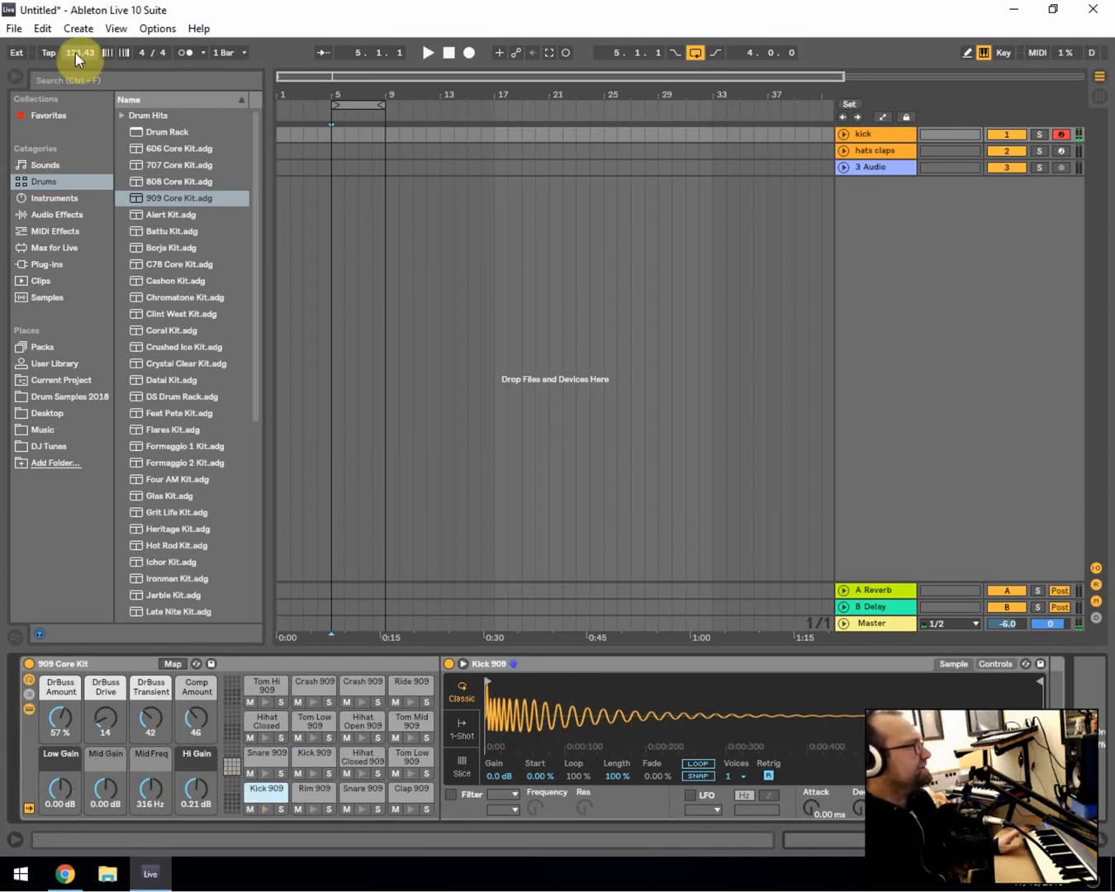
pyautogui.moveTo(78, 56); pyautogui.dragTo(77, 61)
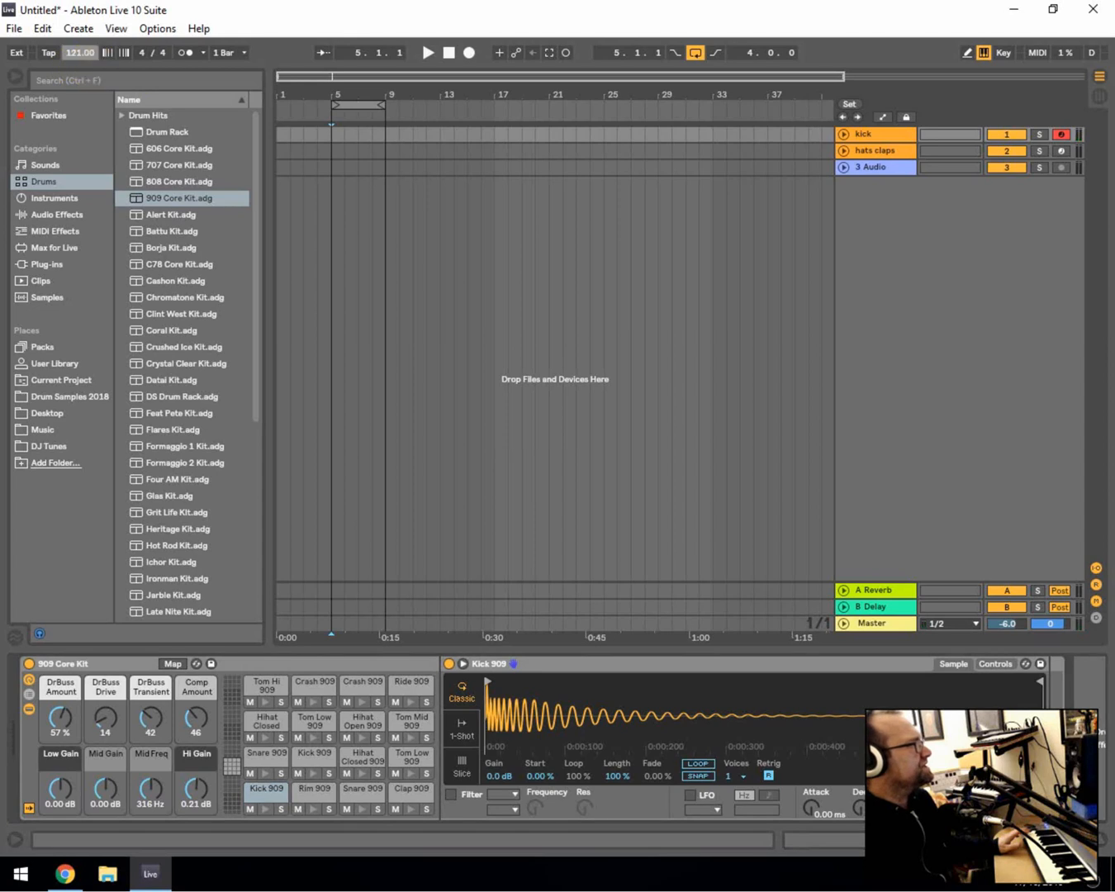
pyautogui.write('120')
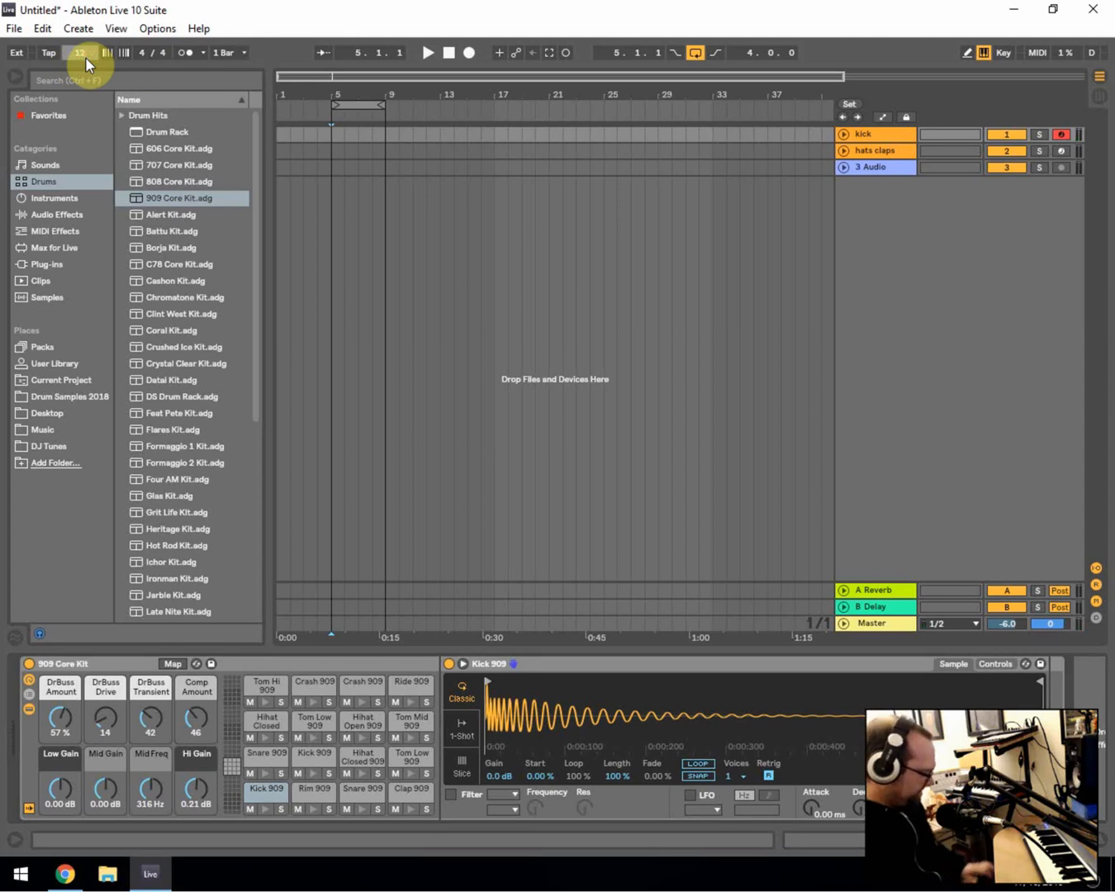
pyautogui.press('Return')
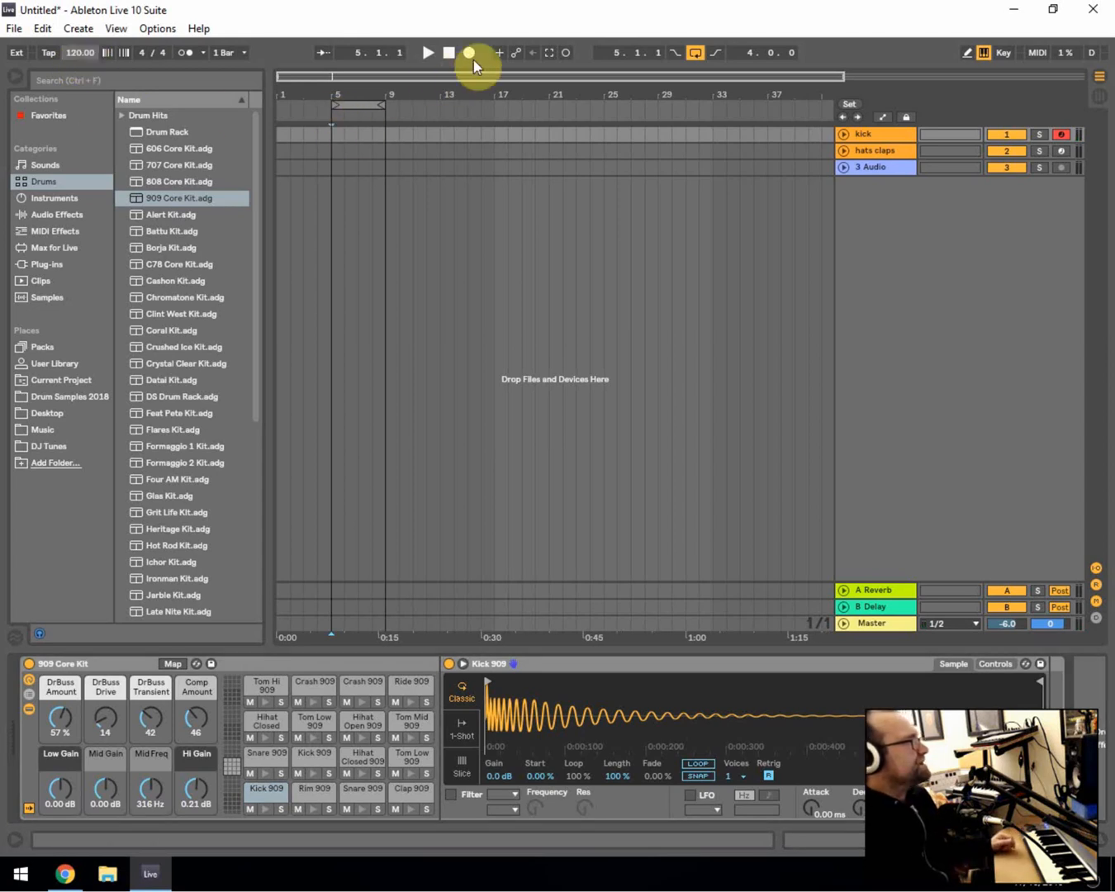
# - Turn on the metronome and record a kick pattern on the kick track starting at bar 5
pyautogui.click(190, 54)
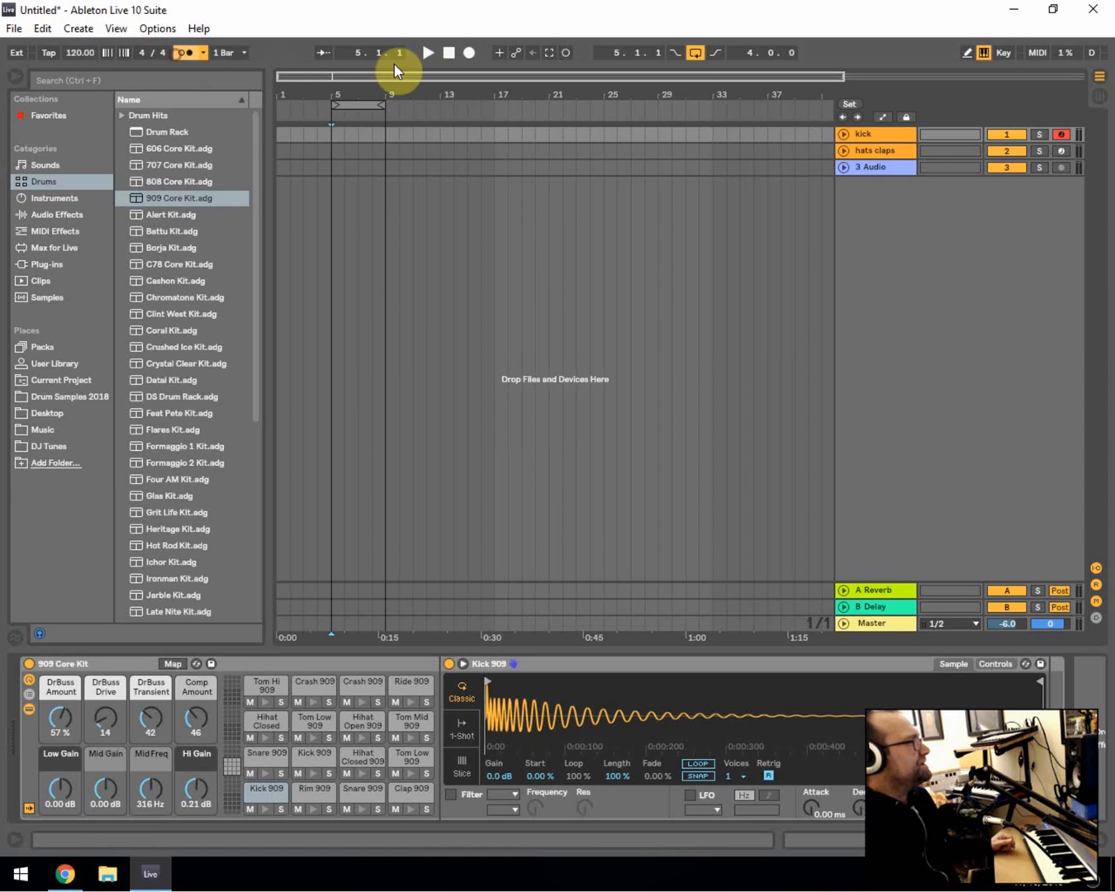
pyautogui.click(468, 55)
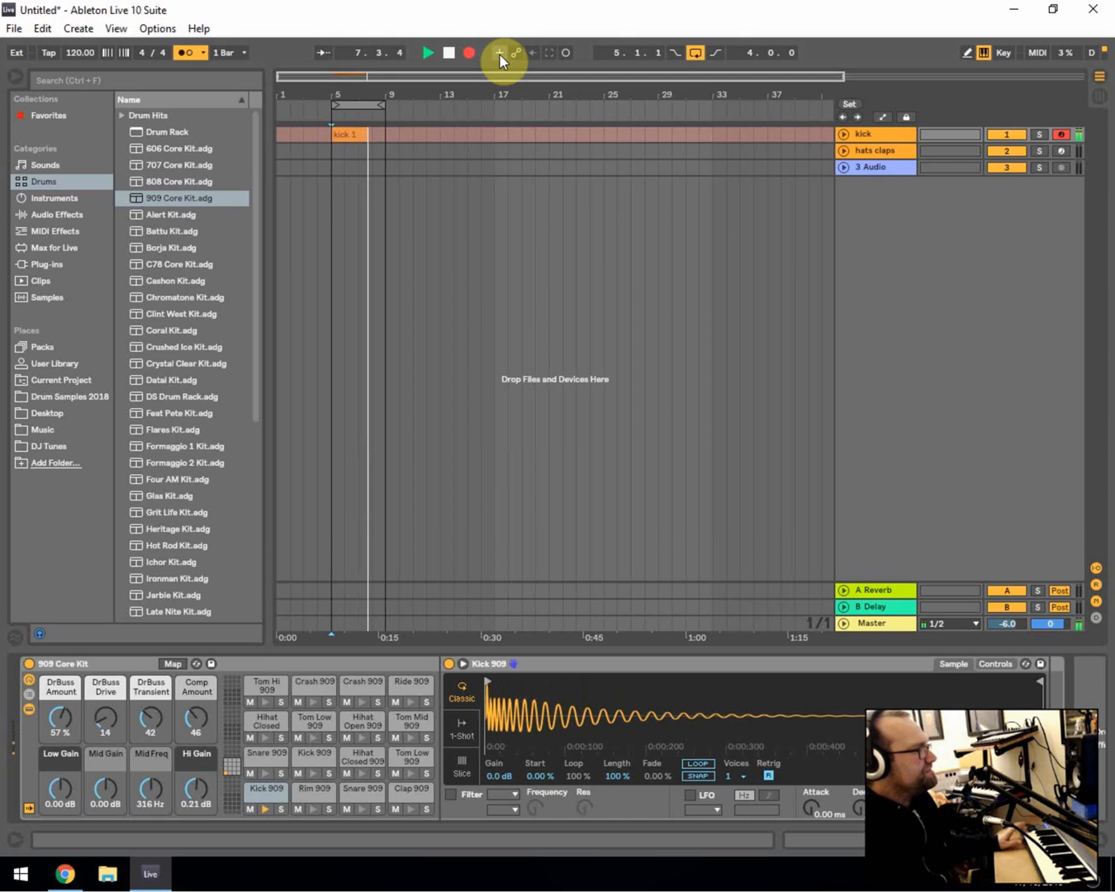
pyautogui.click(449, 52)
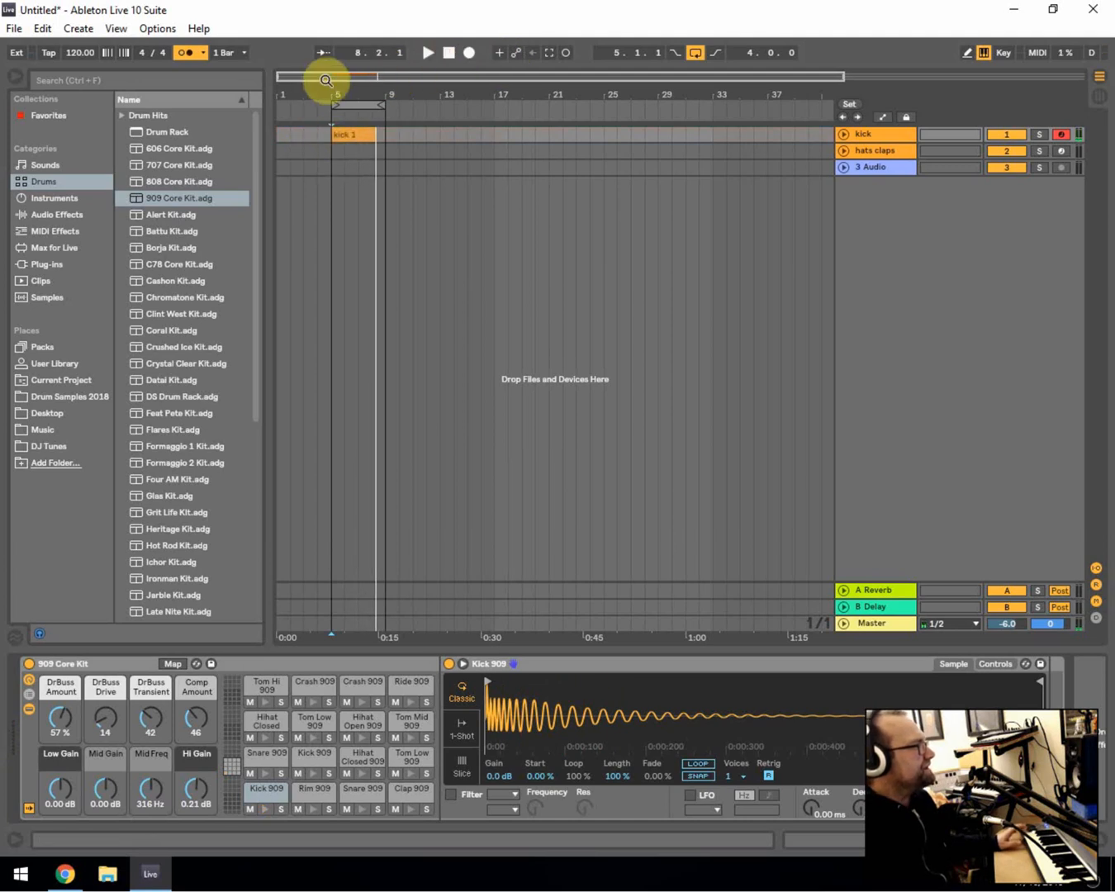
# - Set the loop to three bars from bar 5, open the recorded kick clip and quantize all its kick notes
pyautogui.moveTo(326, 75); pyautogui.dragTo(326, 89)
pyautogui.click(441, 168)
pyautogui.moveTo(502, 105); pyautogui.dragTo(465, 132)
pyautogui.doubleClick(442, 132)
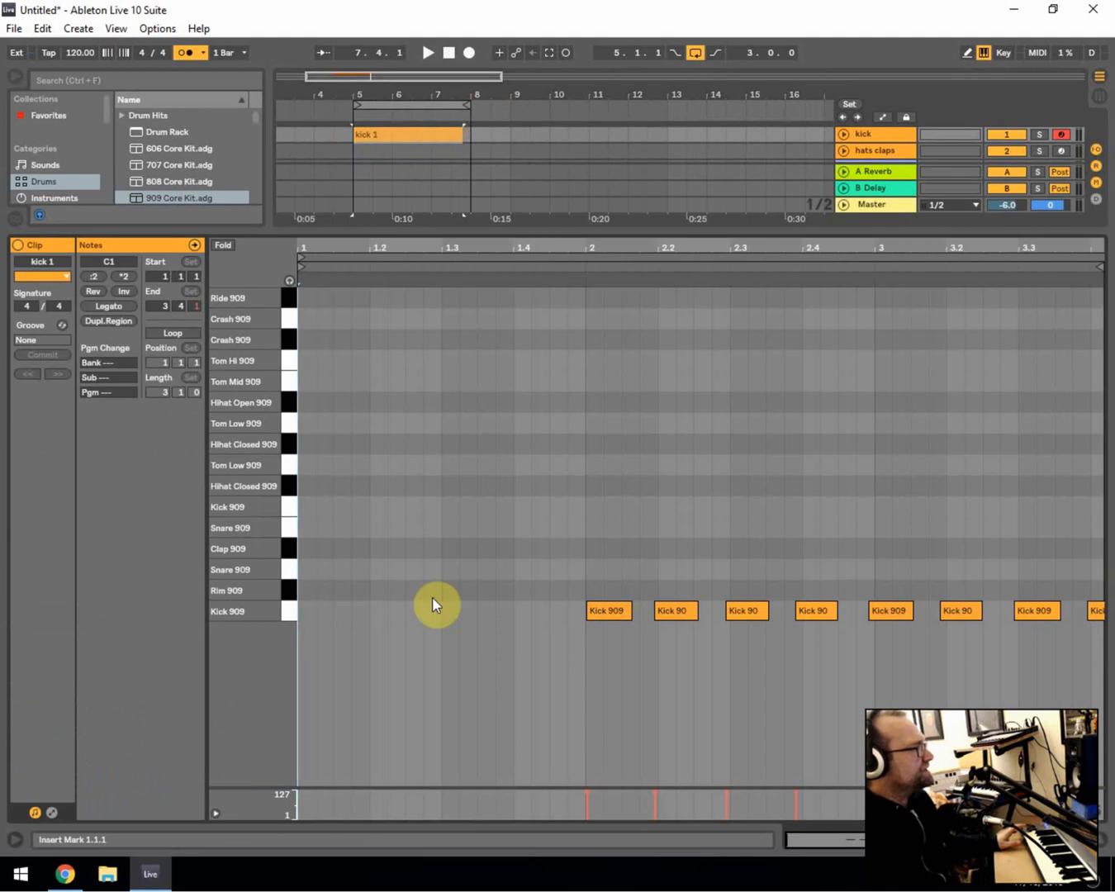
pyautogui.moveTo(618, 622); pyautogui.dragTo(1114, 577)
pyautogui.hotkey('ctrl', 'u')
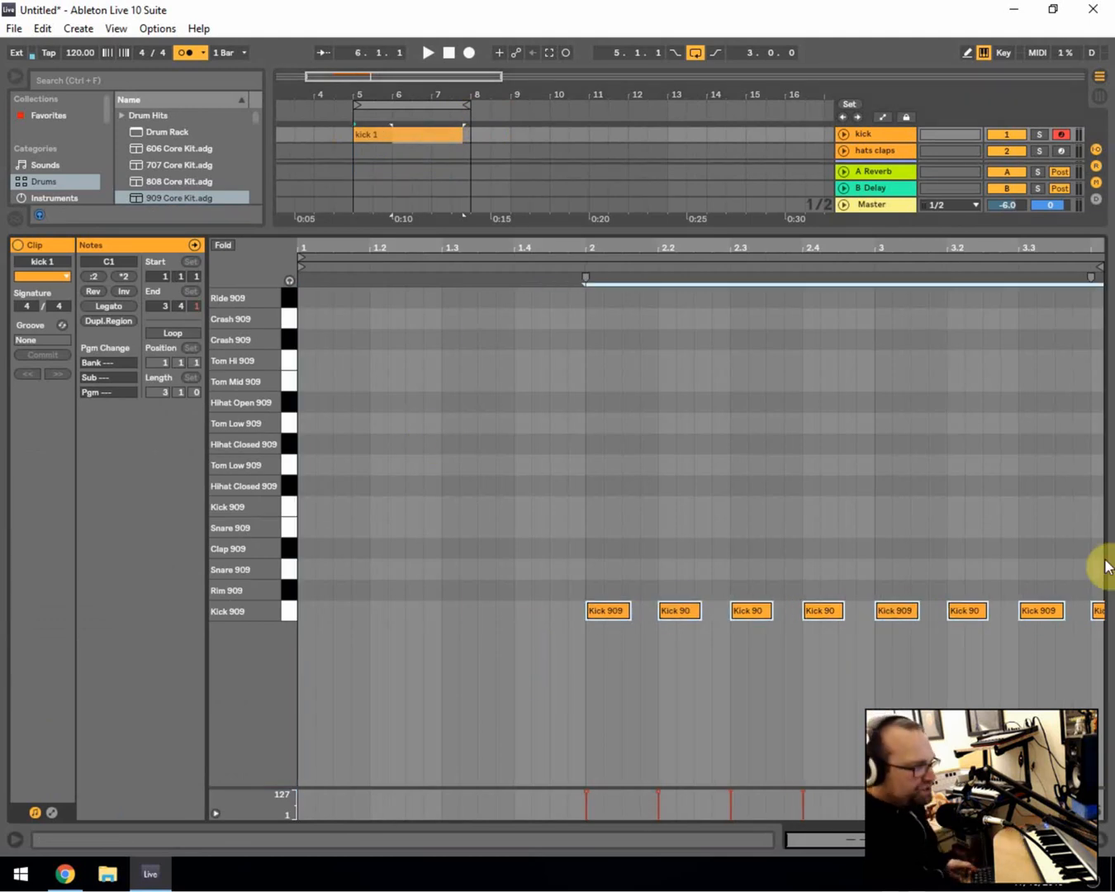
# - Unfold the kick track and trim the clip's empty first bar so the two bars of kicks start at bar 5
pyautogui.moveTo(732, 233); pyautogui.dragTo(732, 242)
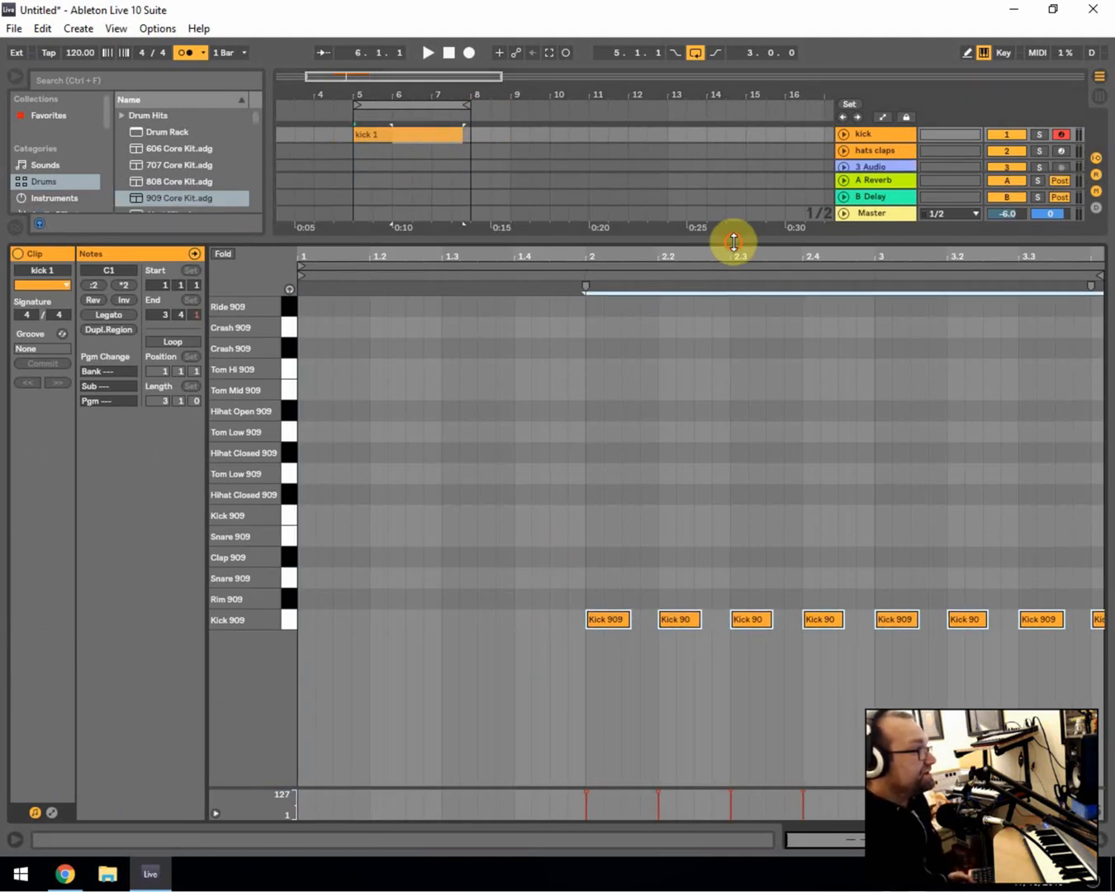
pyautogui.moveTo(583, 258); pyautogui.dragTo(583, 252)
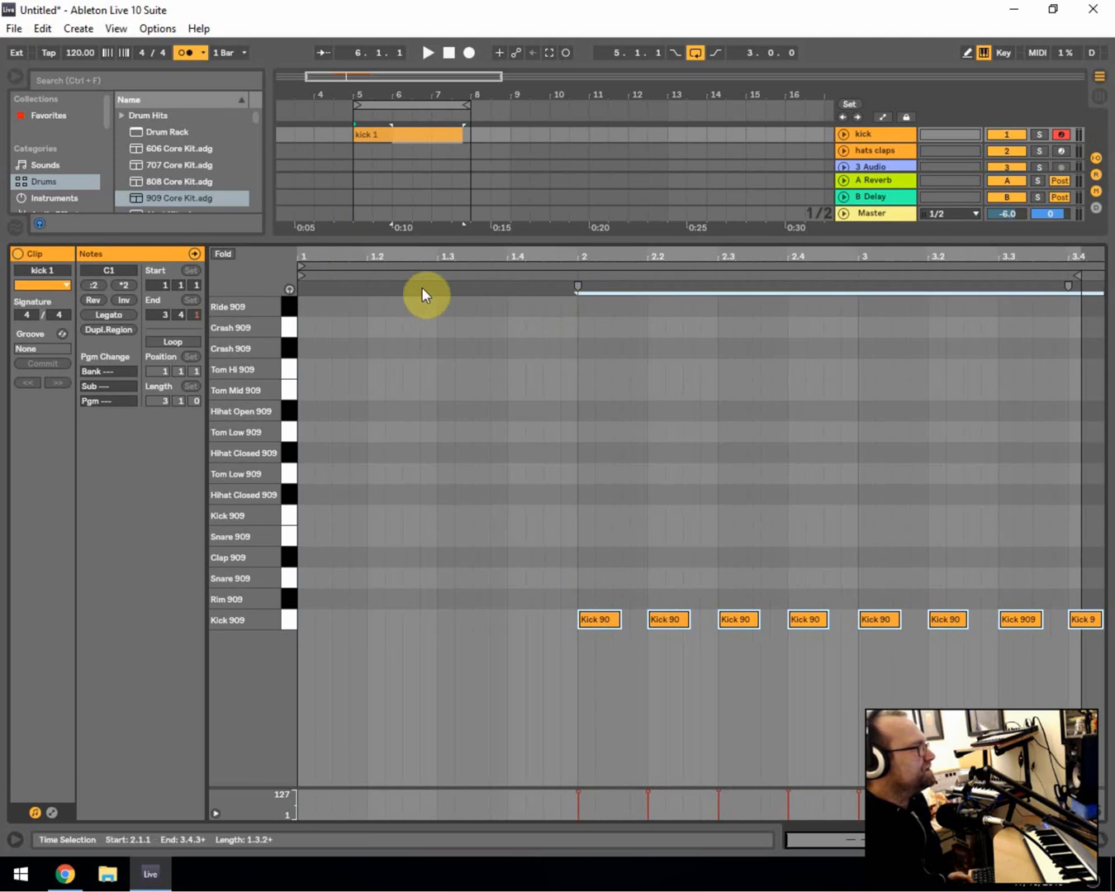
pyautogui.click(844, 133)
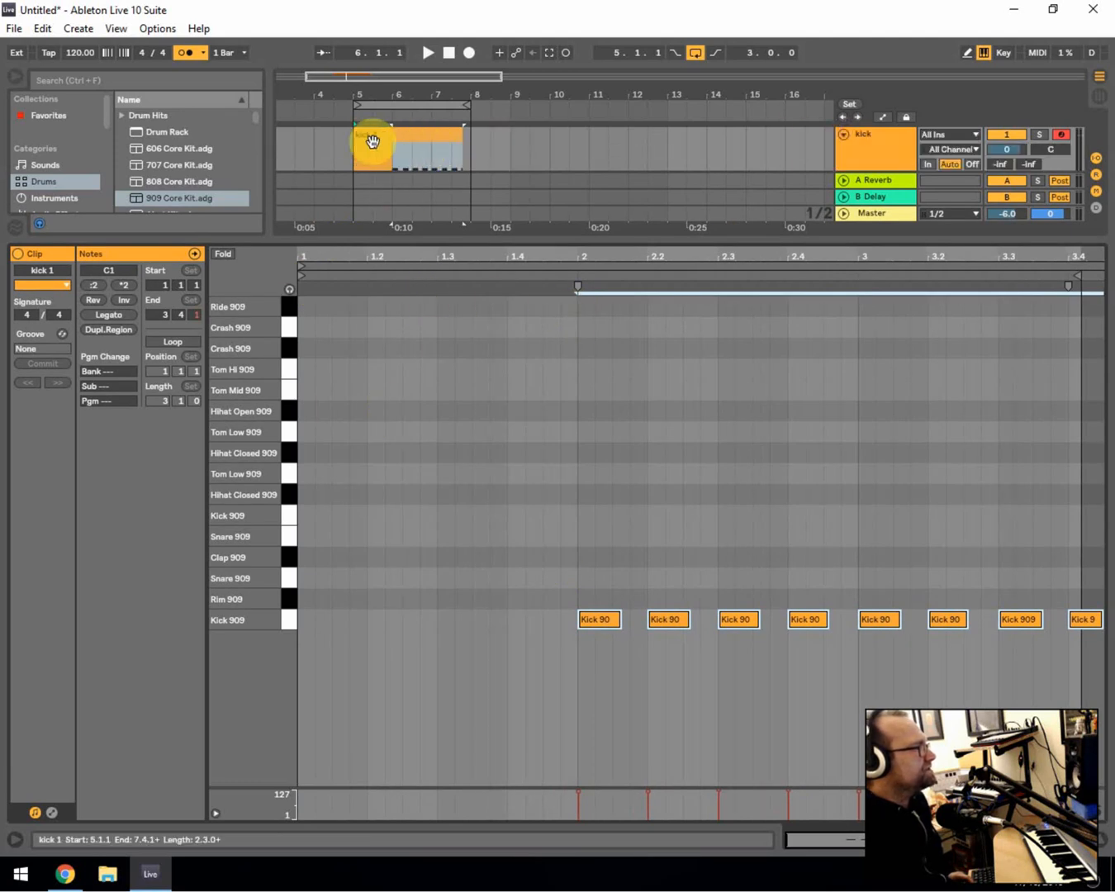
pyautogui.moveTo(358, 138); pyautogui.dragTo(431, 139)
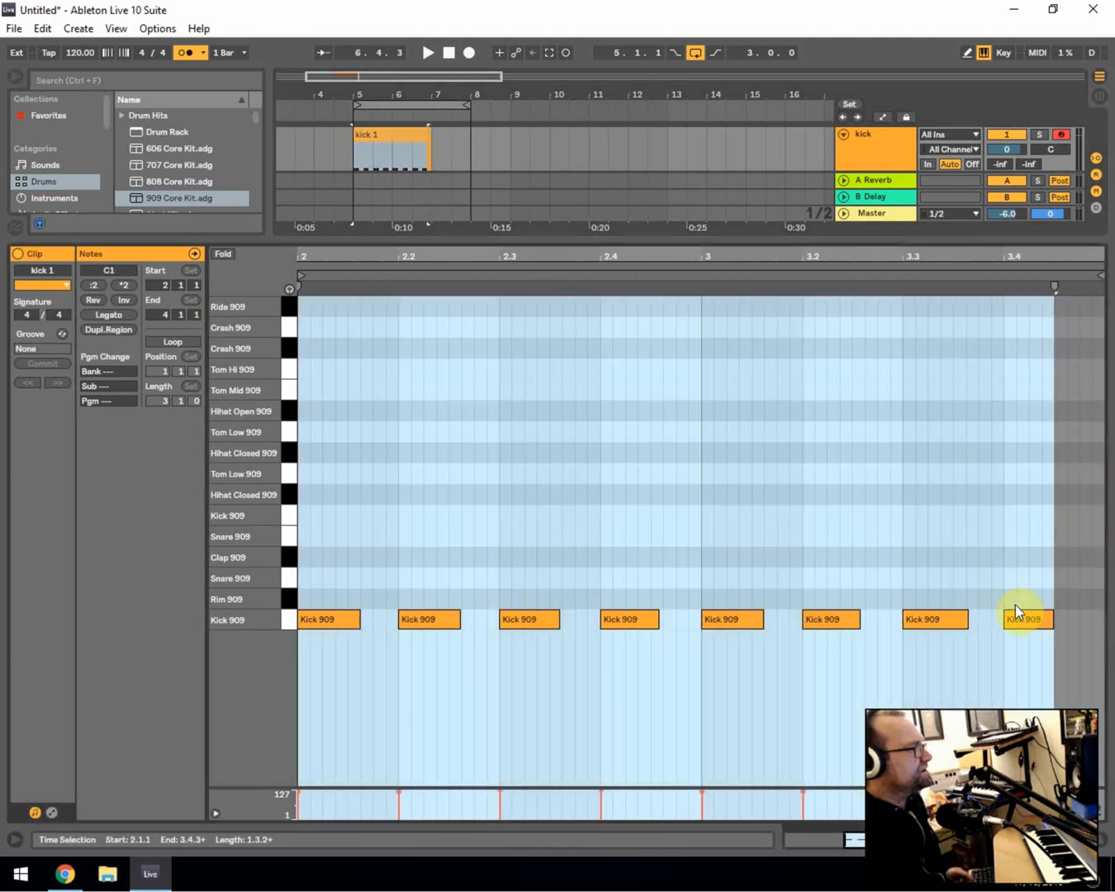
# - Play back the kick clip and align its last kick note with beat 3.4
pyautogui.press('space')
pyautogui.click(1028, 620)
pyautogui.moveTo(1027, 621); pyautogui.dragTo(1066, 626)
pyautogui.hotkey('ctrl', 'z')
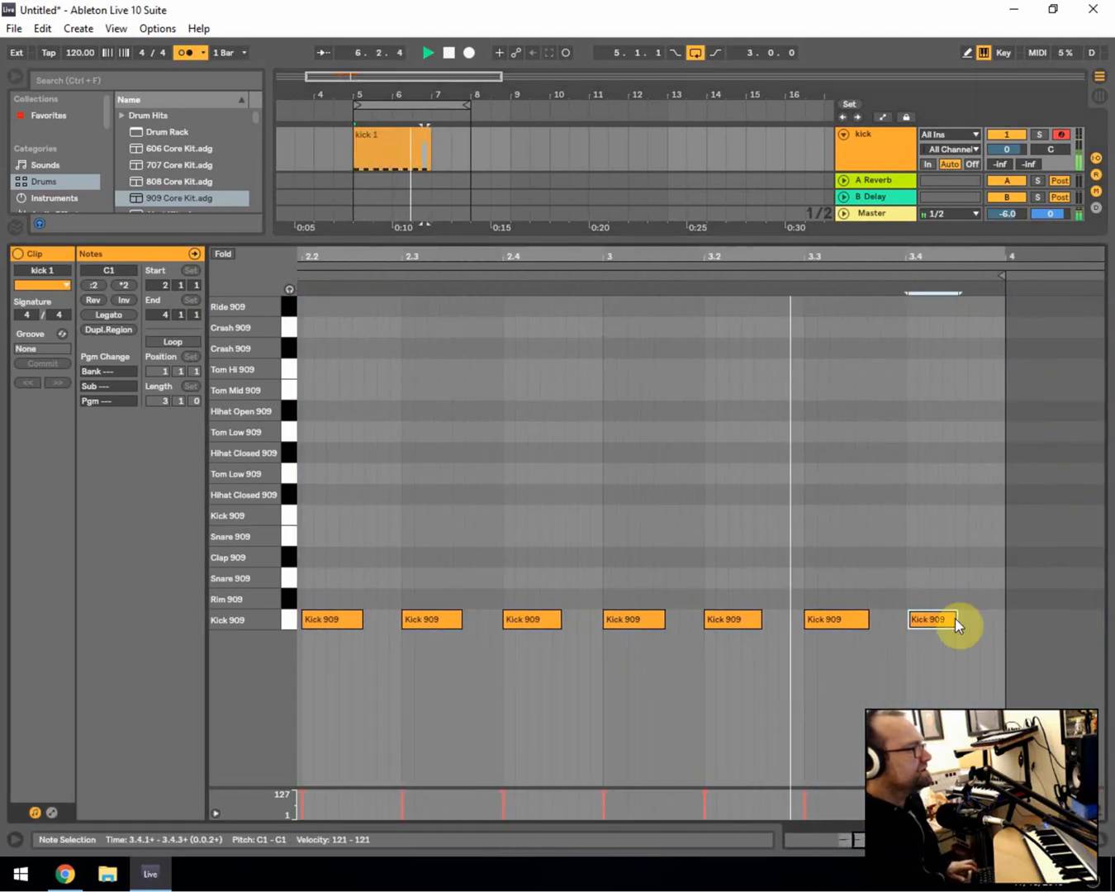
pyautogui.press('space')
pyautogui.moveTo(933, 622); pyautogui.dragTo(930, 625)
# - Duplicate the two-bar kick clip to bar 7 and extend the loop to four bars
pyautogui.click(415, 137)
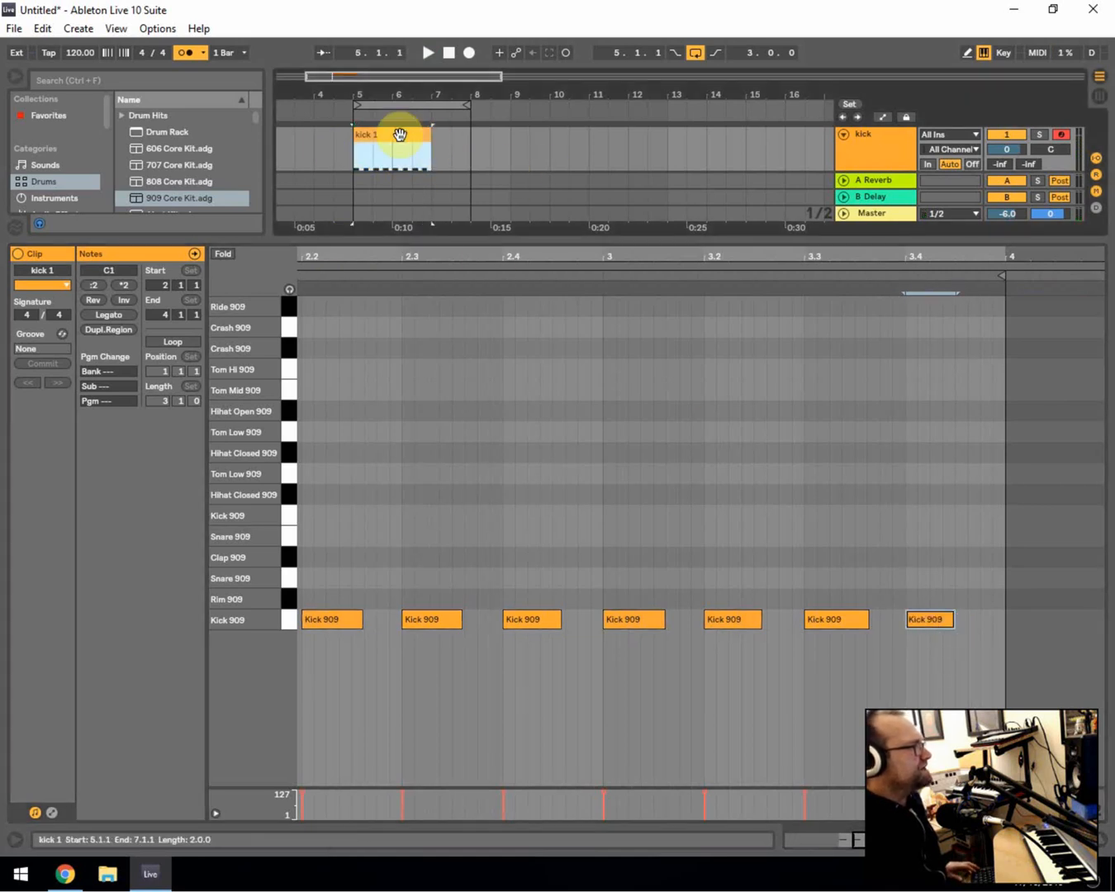
pyautogui.keyDown('ctrl'); pyautogui.moveTo(400, 135); pyautogui.dragTo(502, 106); pyautogui.keyUp('ctrl')
pyautogui.click(470, 106)
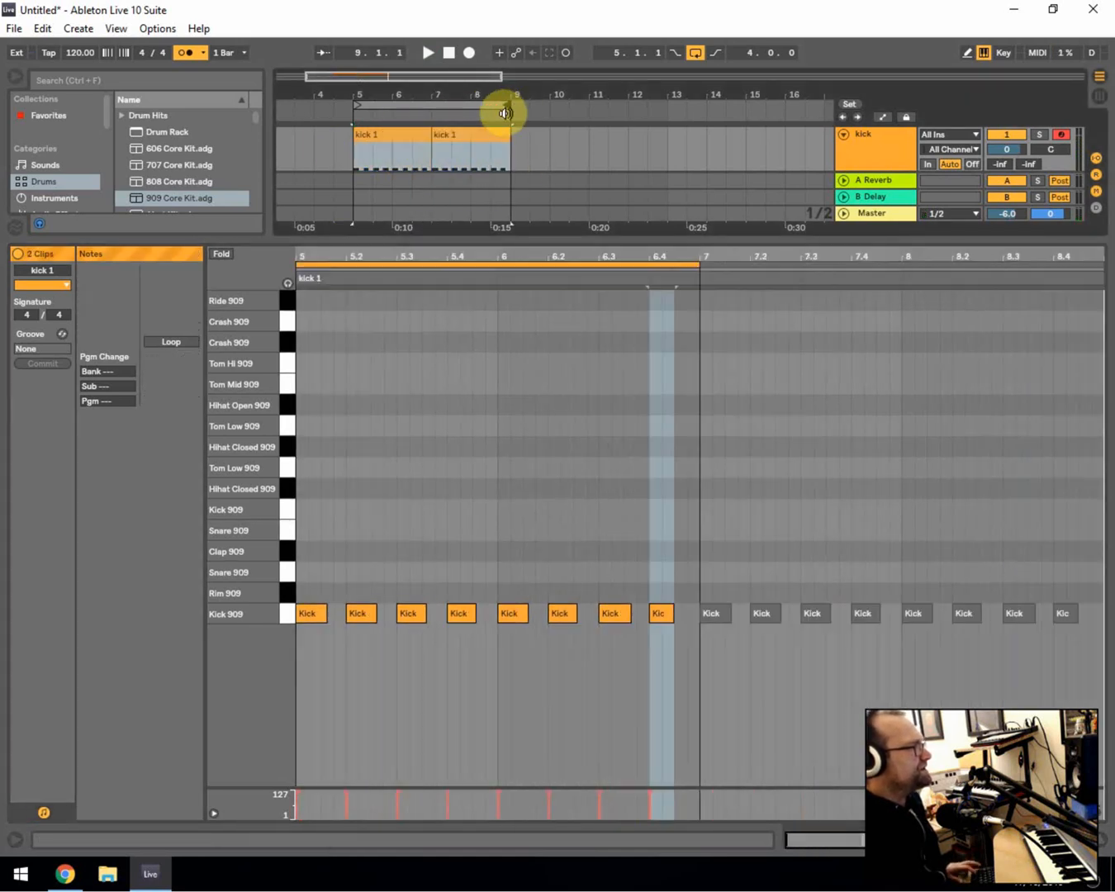
# - Play back the looped kick clips with a larger arrangement view and turn off the metronome
pyautogui.press('space')
pyautogui.moveTo(457, 240); pyautogui.dragTo(459, 398)
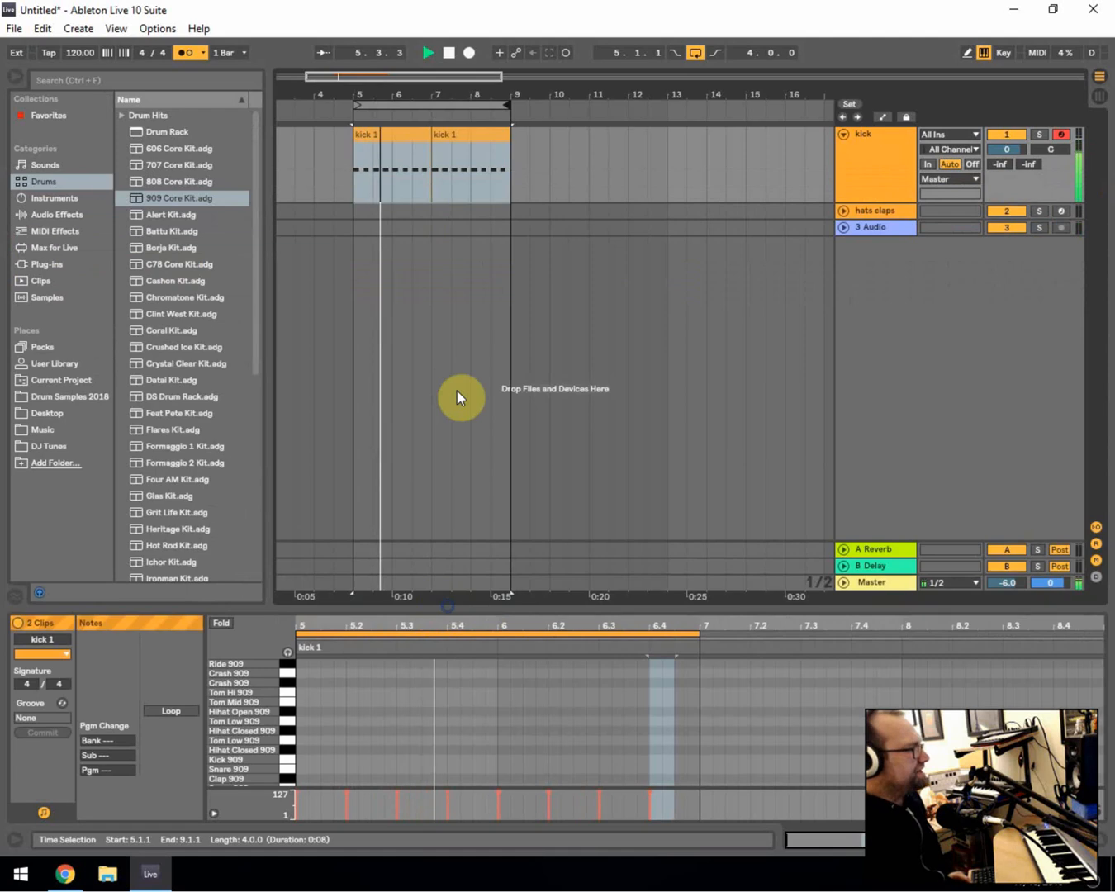
pyautogui.click(381, 150)
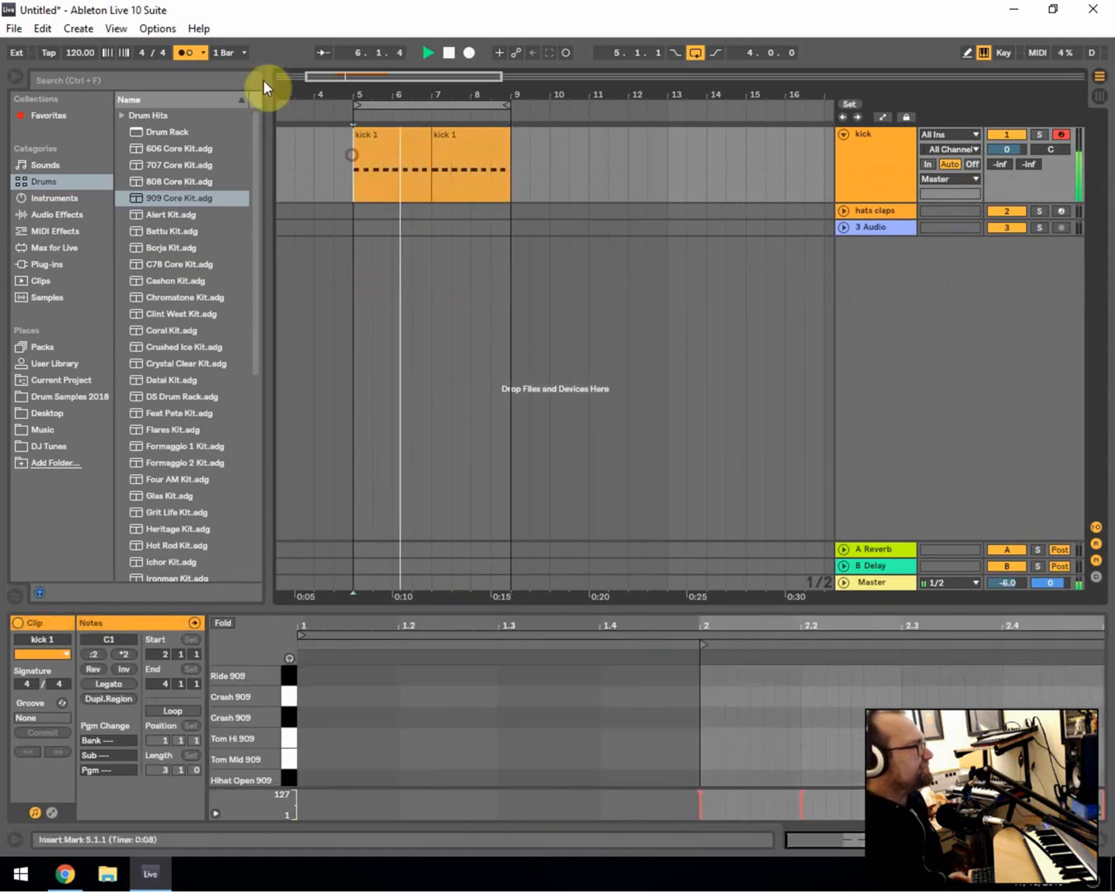
pyautogui.click(191, 54)
pyautogui.press('space')
# - Color the hats claps track yellow and arm it for recording
pyautogui.click(903, 213)
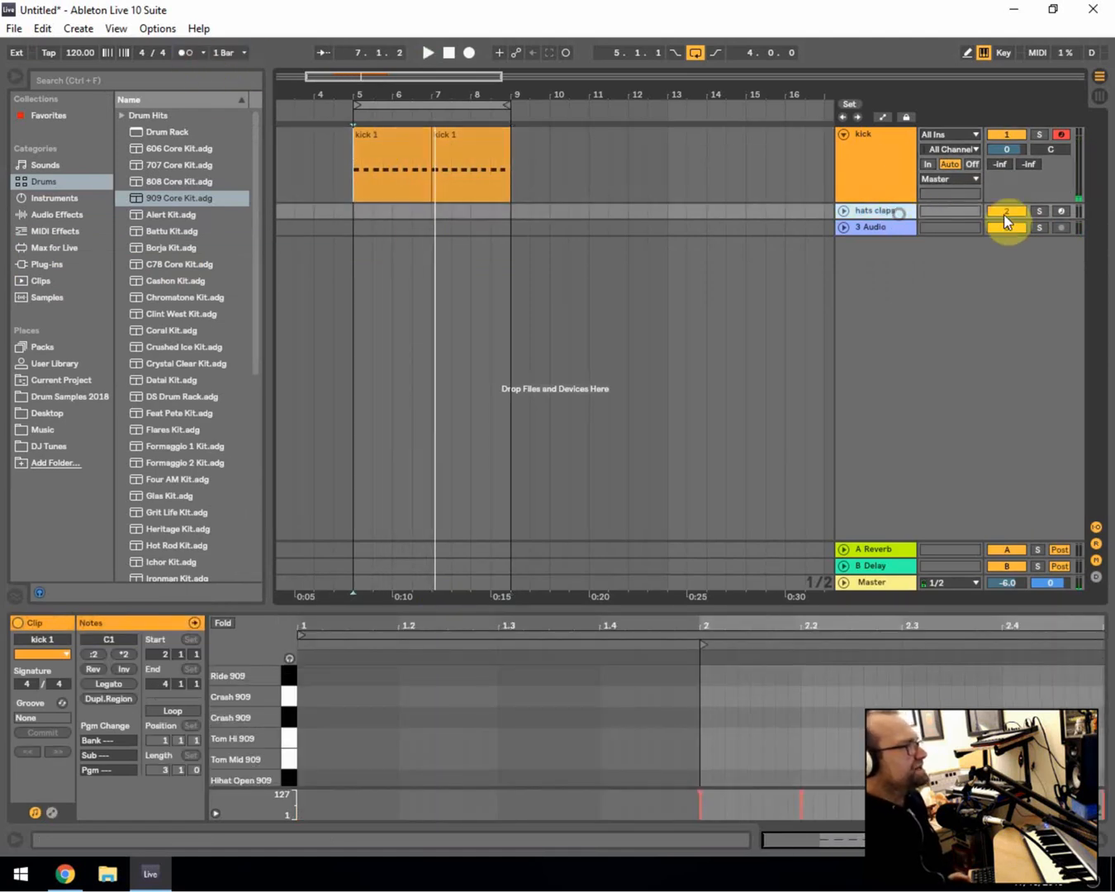
pyautogui.rightClick(898, 211)
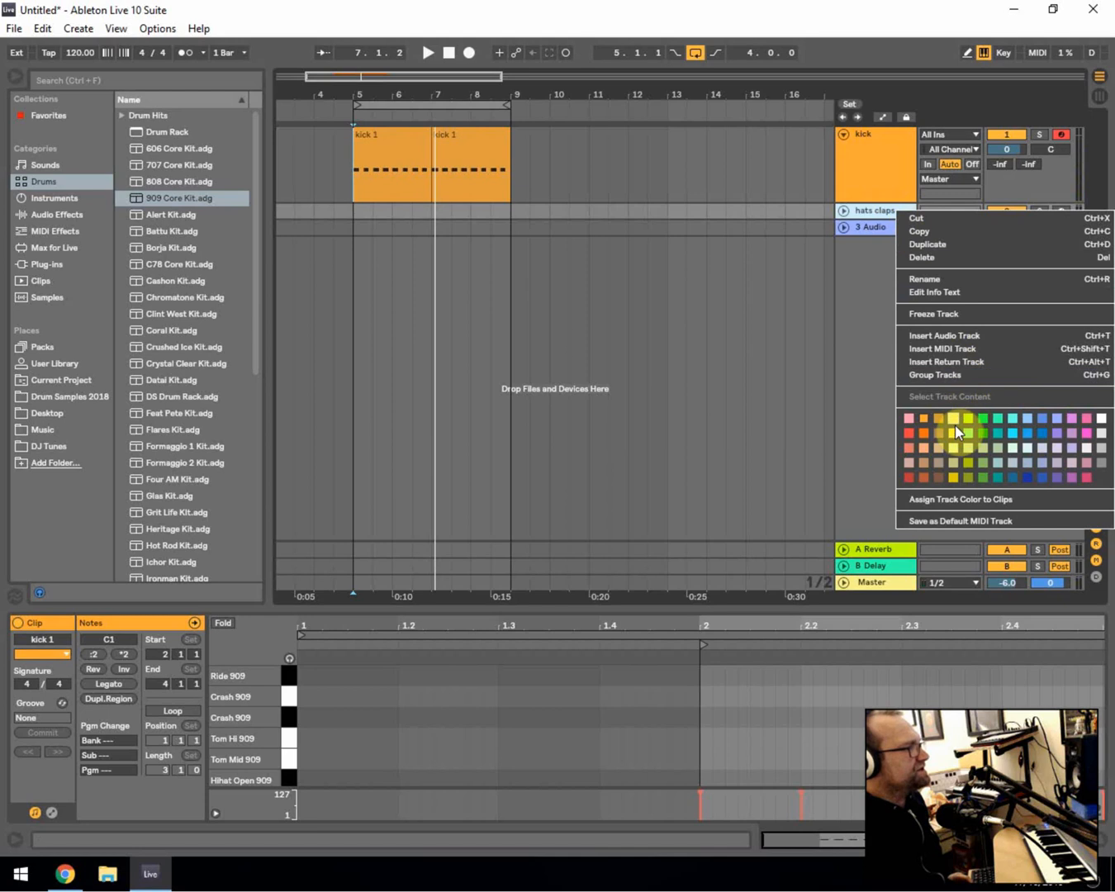
pyautogui.click(955, 430)
pyautogui.click(1059, 212)
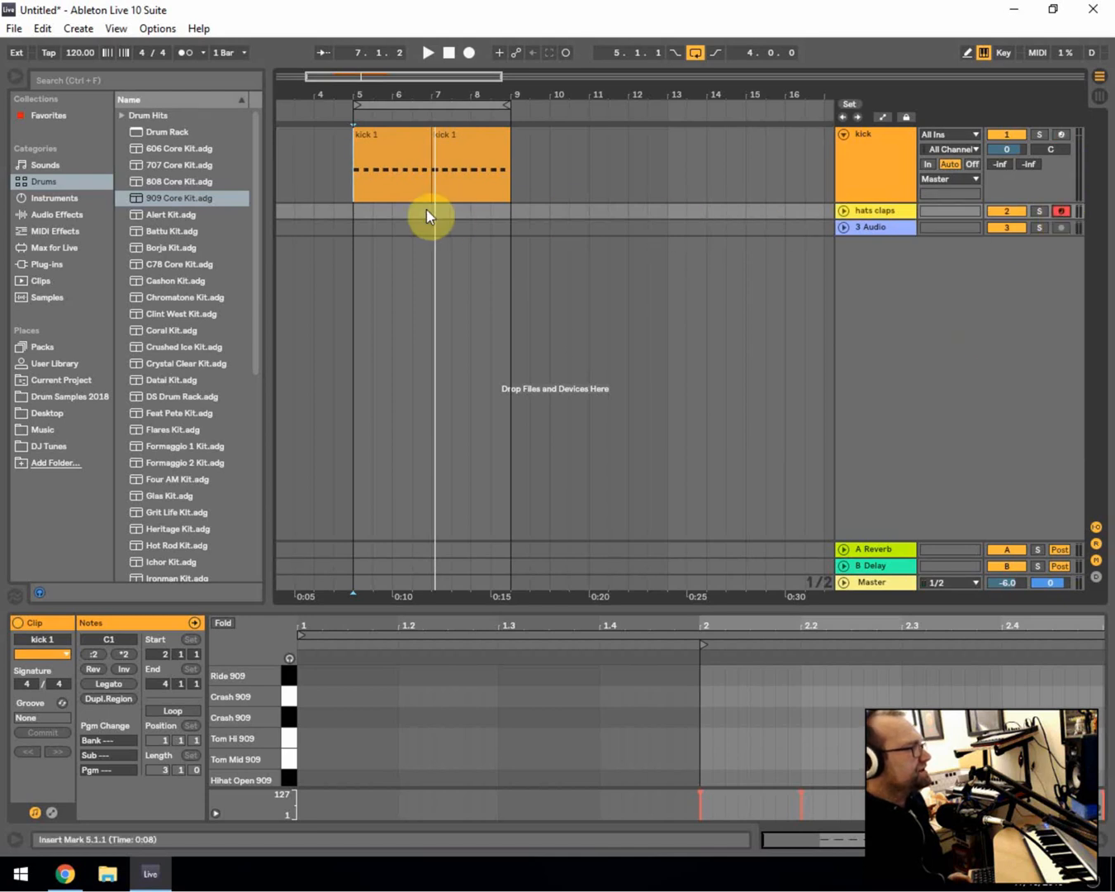
# - Record a hi-hat and clap pattern on the hats claps track from bar 5 and unfold the track
pyautogui.click(358, 211)
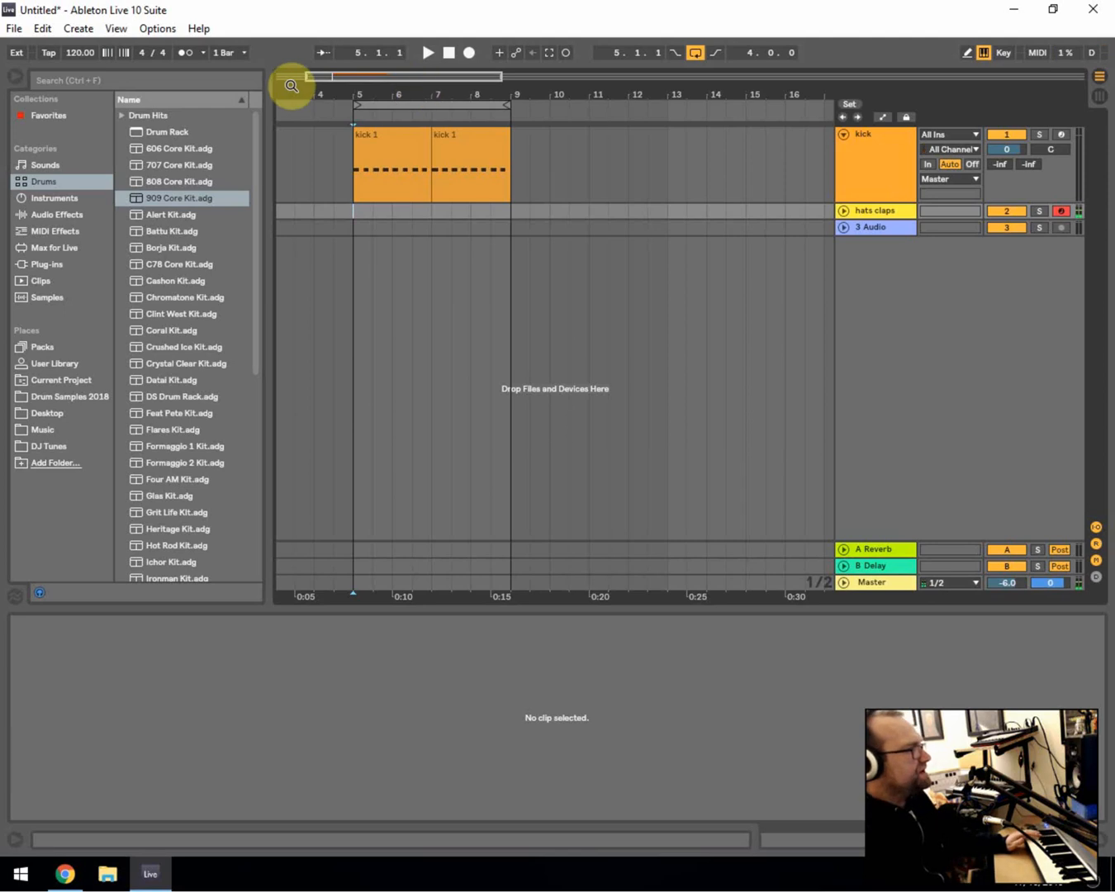
pyautogui.click(468, 54)
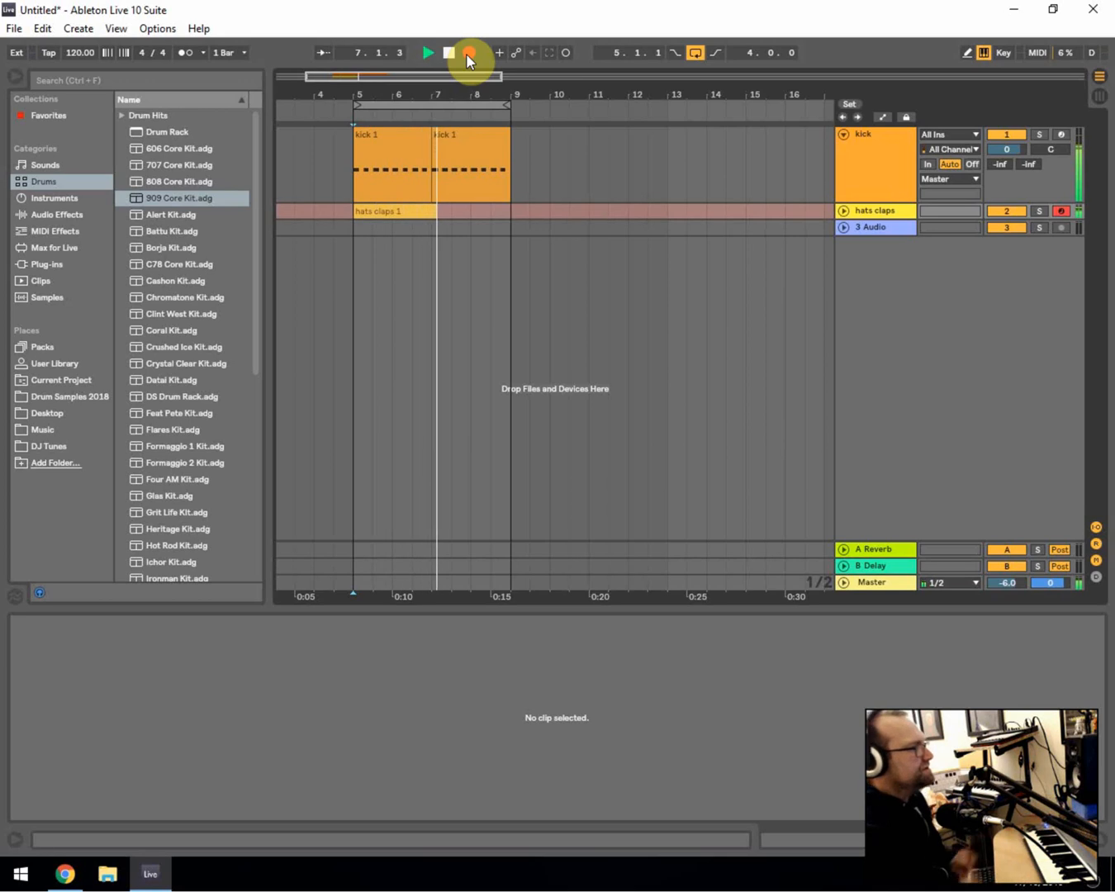
pyautogui.press('space')
pyautogui.click(841, 213)
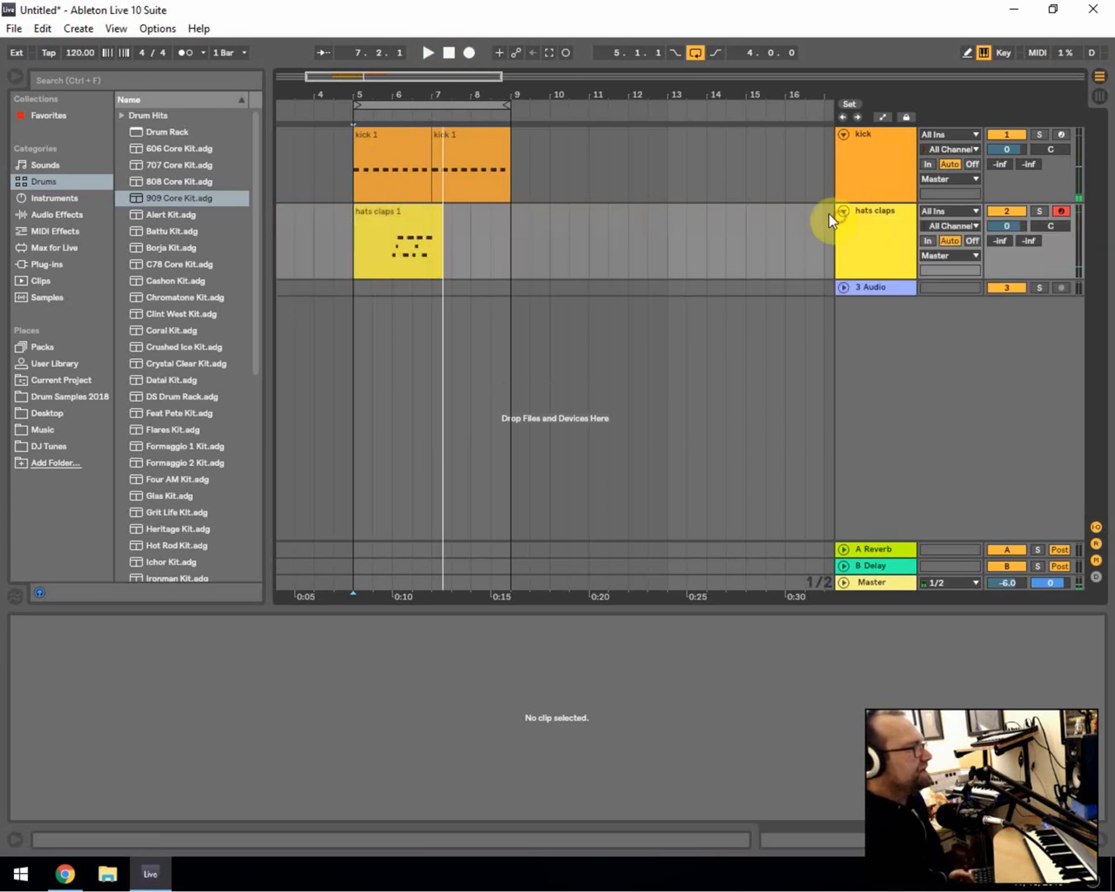
# - Cut the hats claps recording down to one bar starting at bar 5 and quantize all its notes
pyautogui.moveTo(356, 218); pyautogui.dragTo(390, 209)
pyautogui.doubleClick(377, 212)
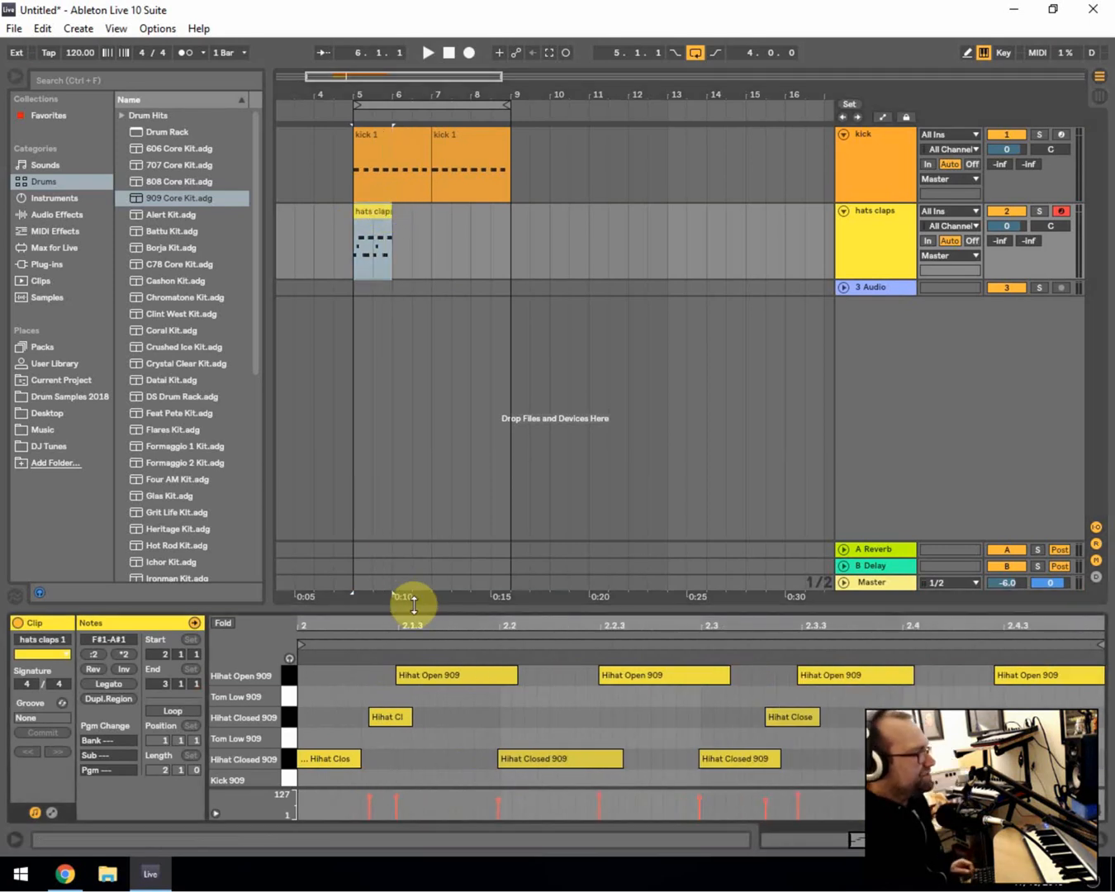
pyautogui.moveTo(410, 609); pyautogui.dragTo(472, 377)
pyautogui.moveTo(321, 740); pyautogui.dragTo(1107, 446)
pyautogui.hotkey('ctrl', 'u')
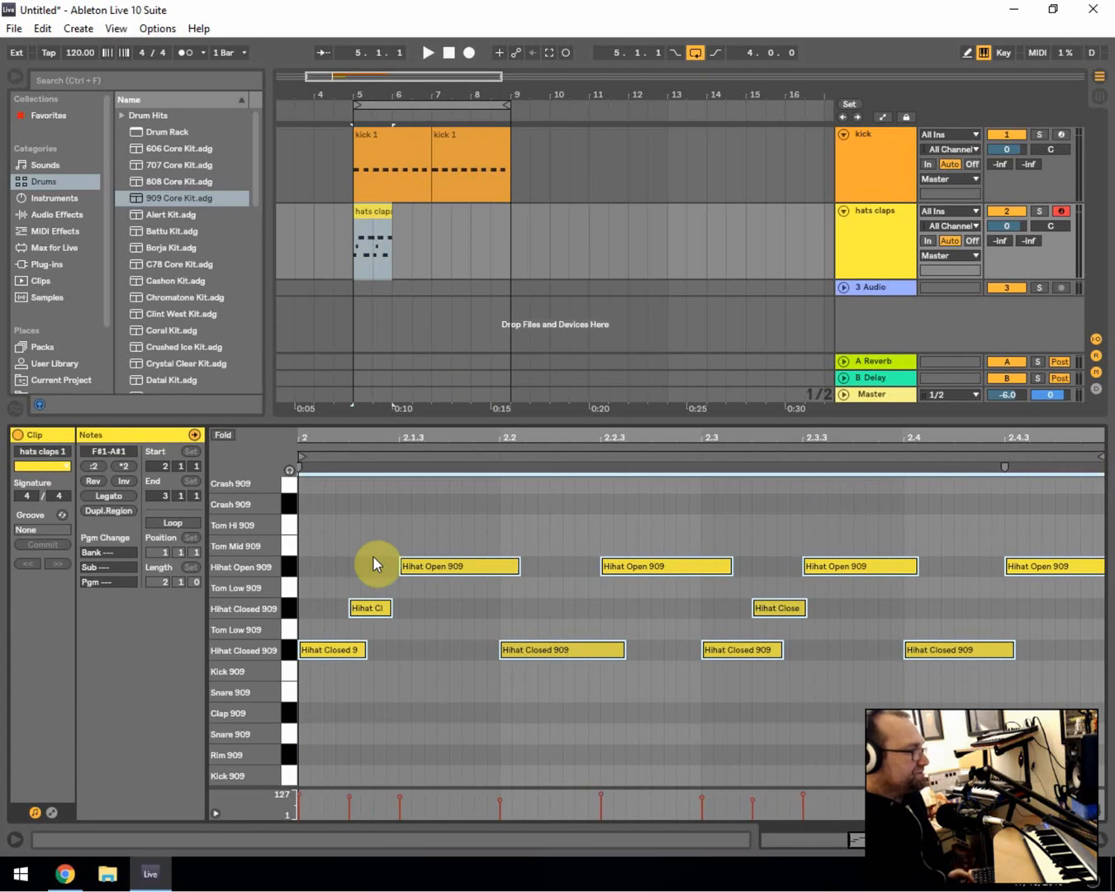
# - Set the Hihat Open 909 sample to 1-Shot playback mode and play the beat from bar 5
pyautogui.click(418, 696)
pyautogui.click(464, 566)
pyautogui.click(983, 840)
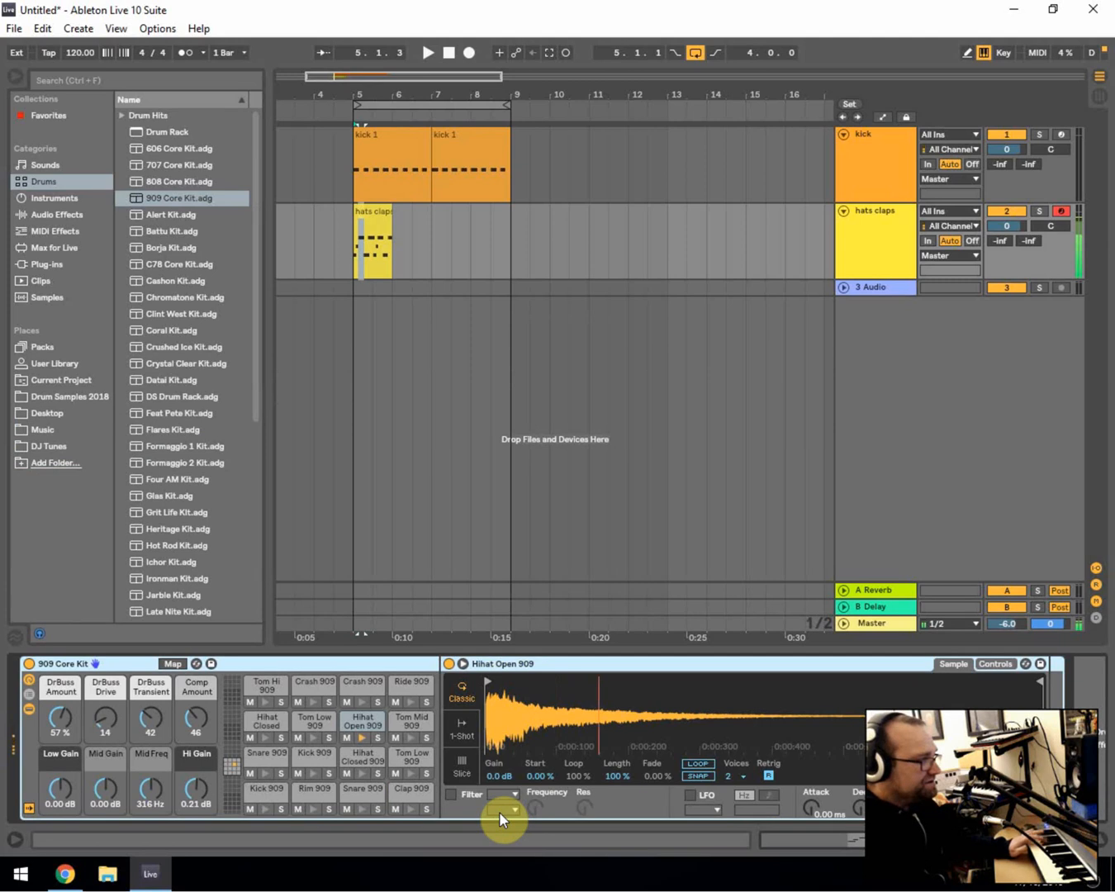
pyautogui.click(464, 732)
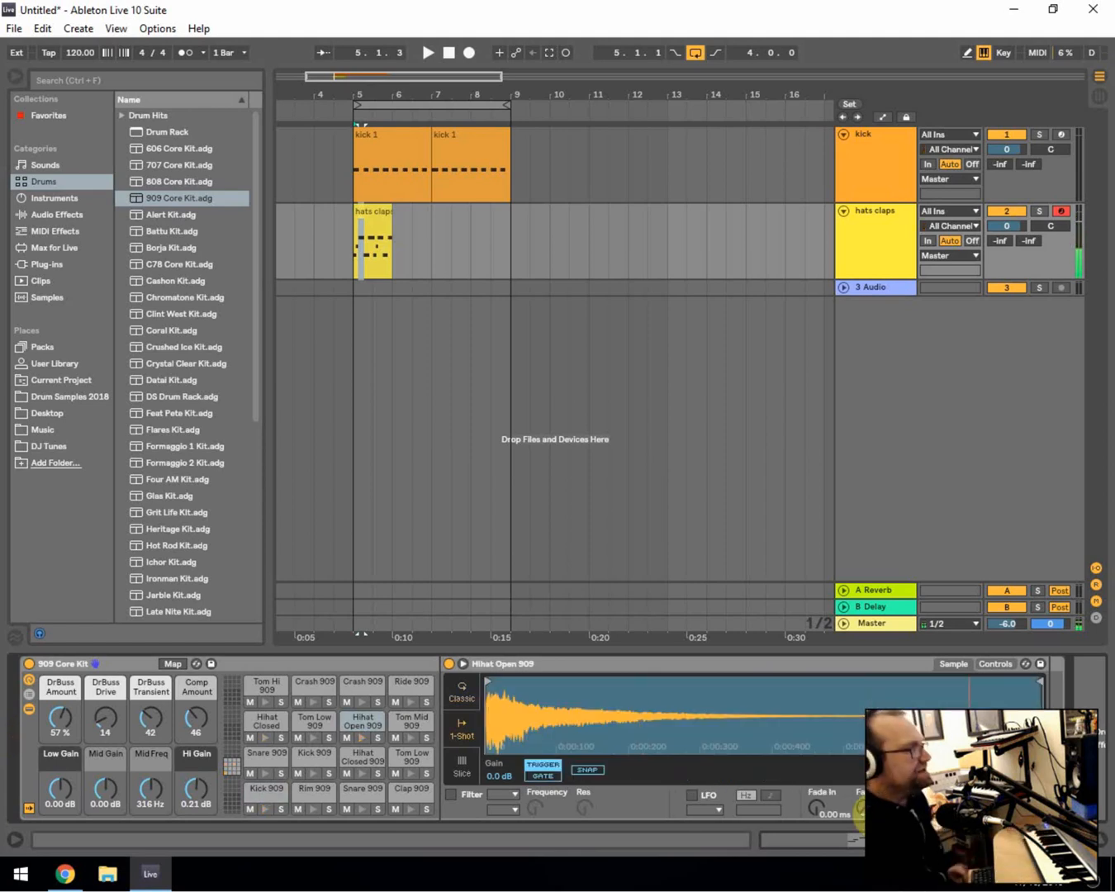
pyautogui.click(351, 252)
pyautogui.press('space')
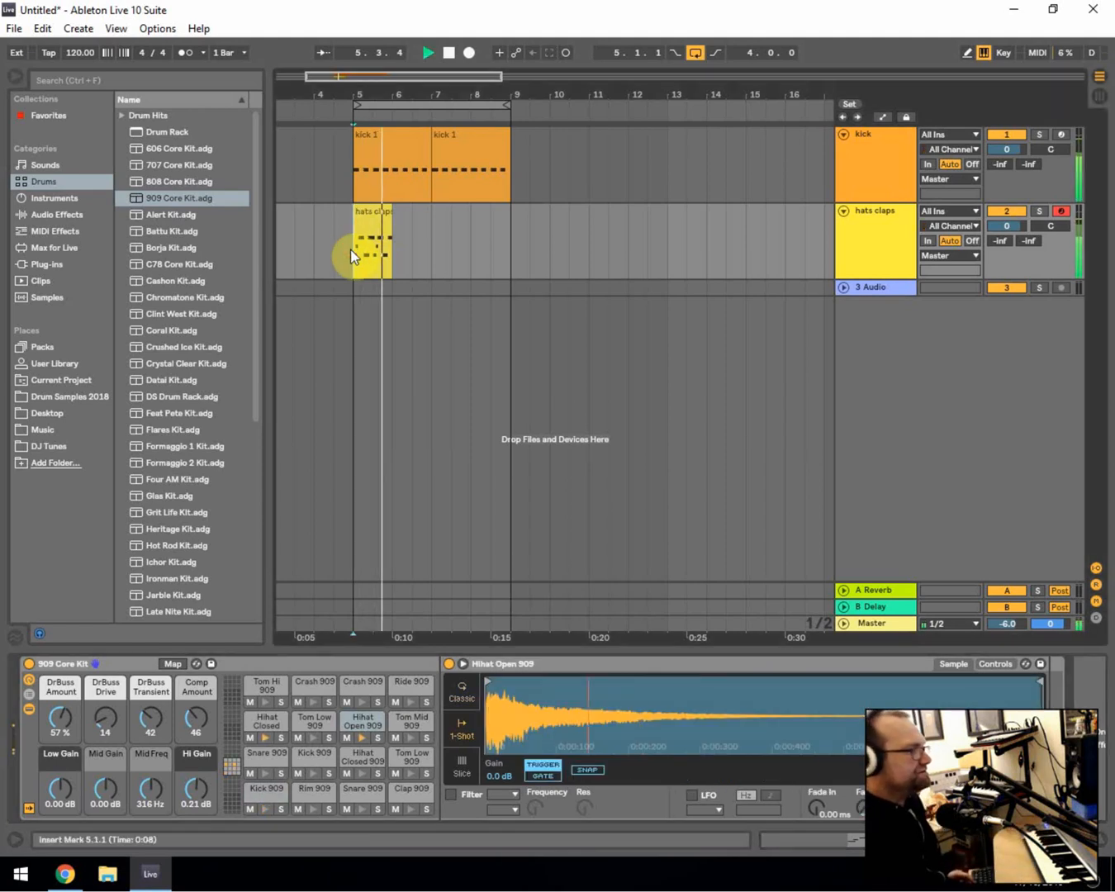
# - Duplicate the one-bar hats claps clip three times to fill the four-bar loop
pyautogui.click(370, 207)
pyautogui.press('space')
pyautogui.hotkey('ctrl', 'd')
pyautogui.hotkey('ctrl', 'd')
pyautogui.hotkey('ctrl', 'd')
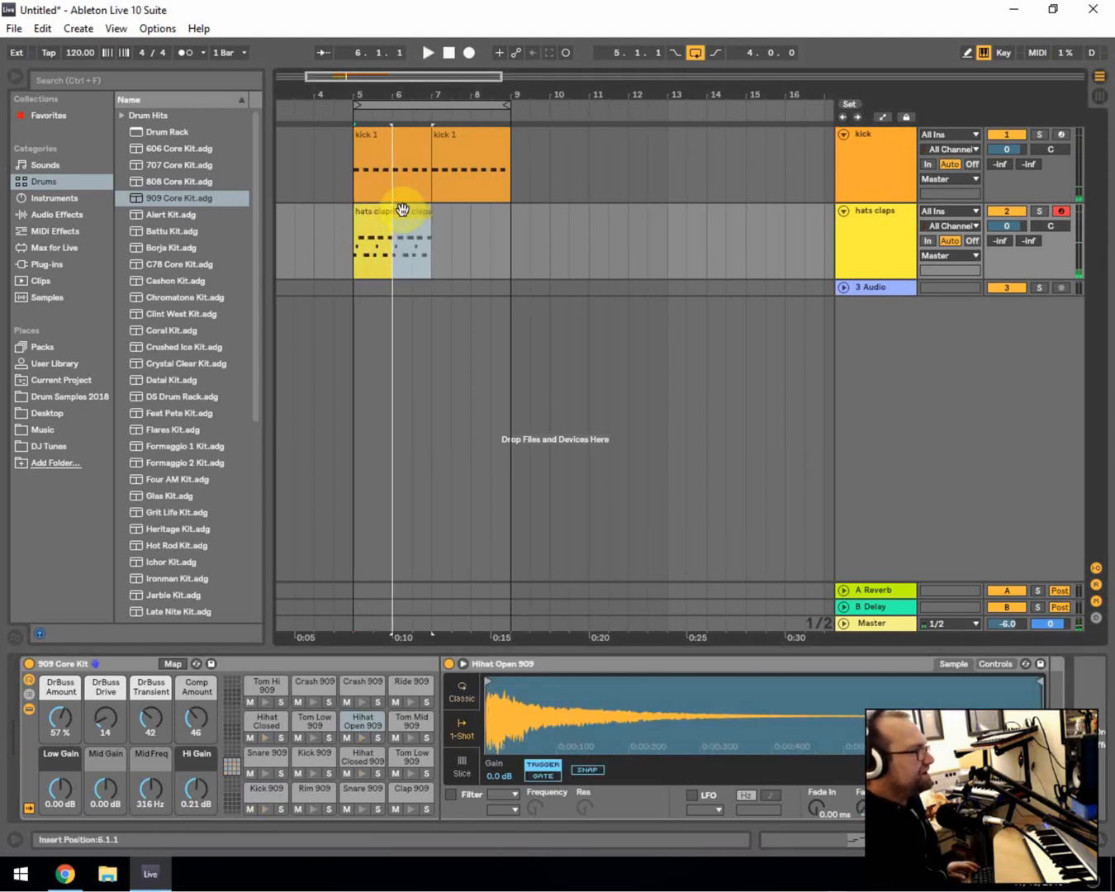
# - Set the F#1 Hihat Closed 909 pad to 1-Shot playback mode and play the loop
pyautogui.doubleClick(363, 212)
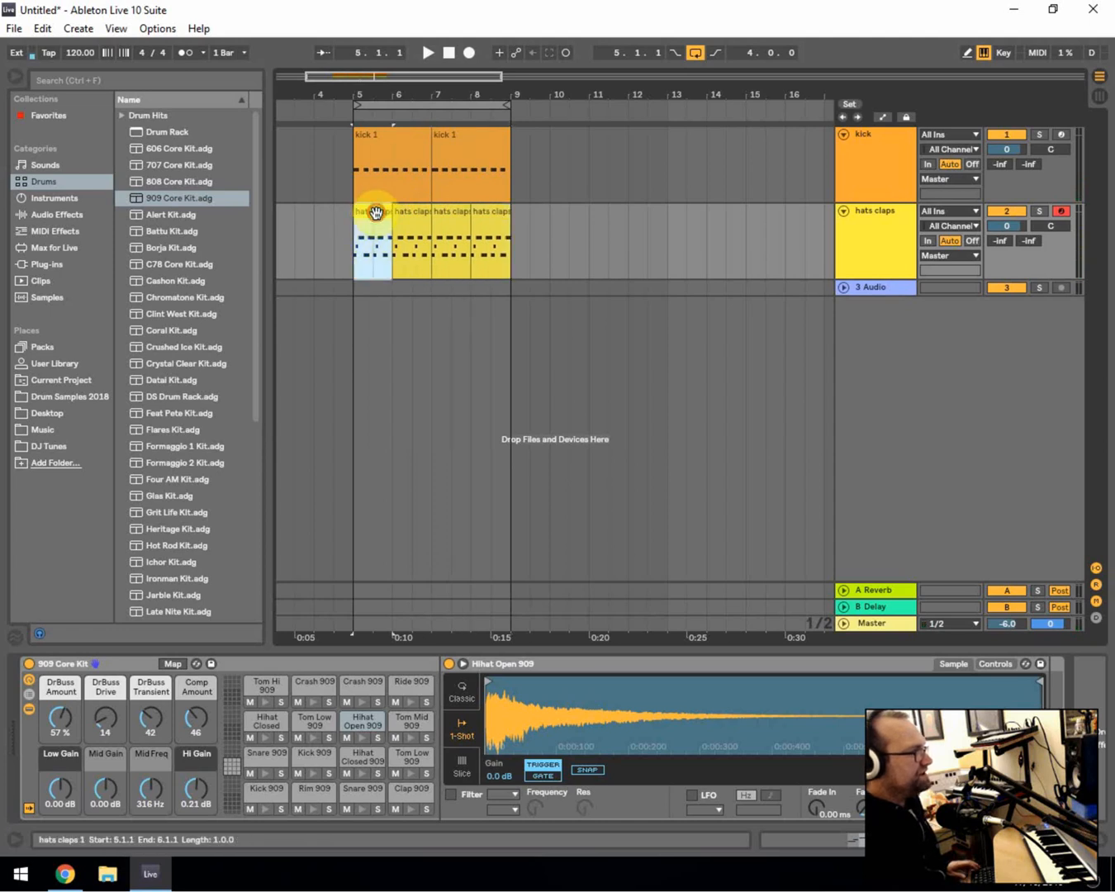
pyautogui.click(328, 682)
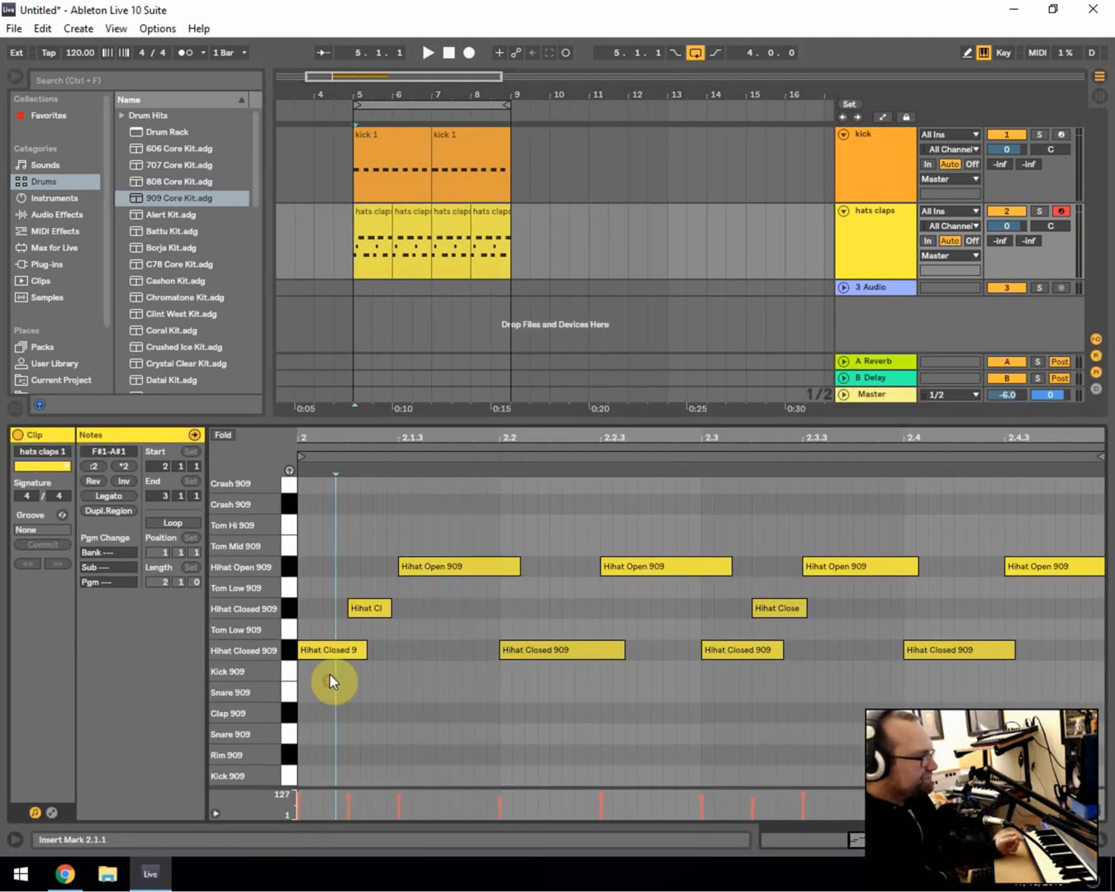
pyautogui.moveTo(331, 679); pyautogui.dragTo(1054, 607)
pyautogui.click(1033, 839)
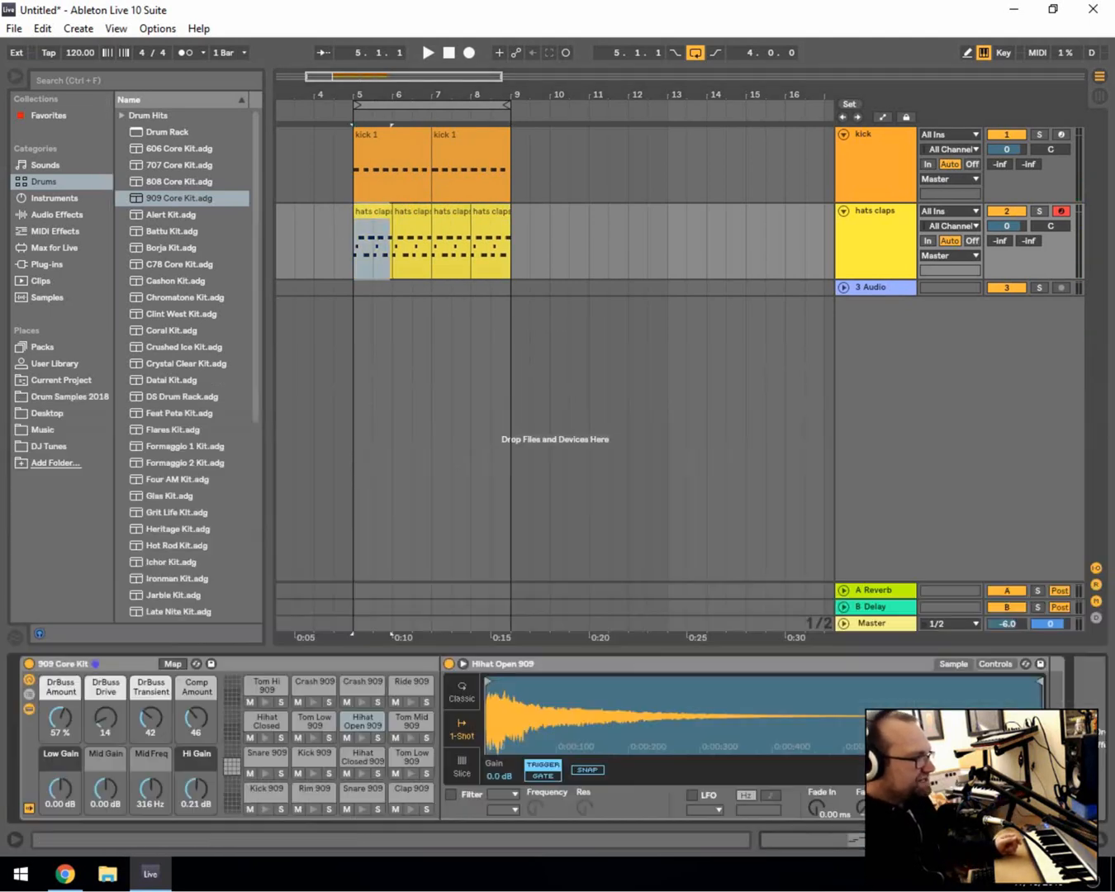
pyautogui.click(359, 754)
pyautogui.click(361, 774)
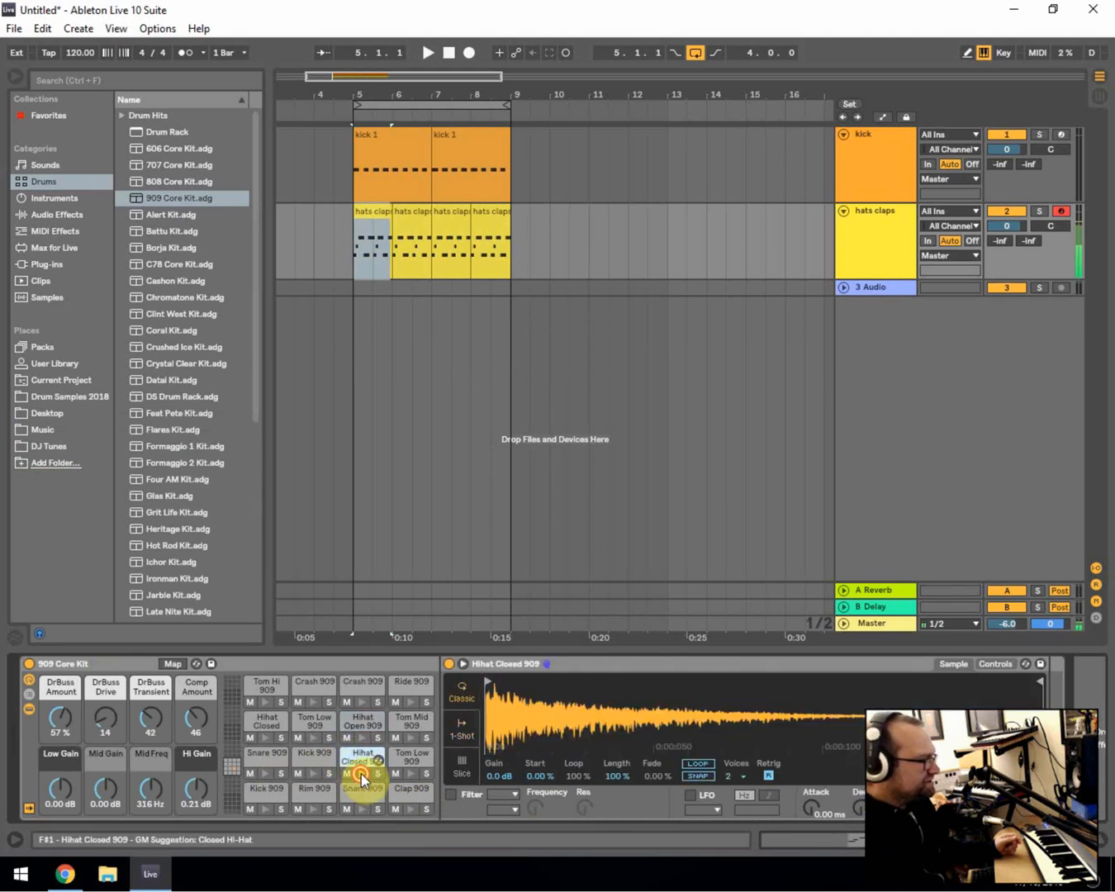
pyautogui.click(471, 732)
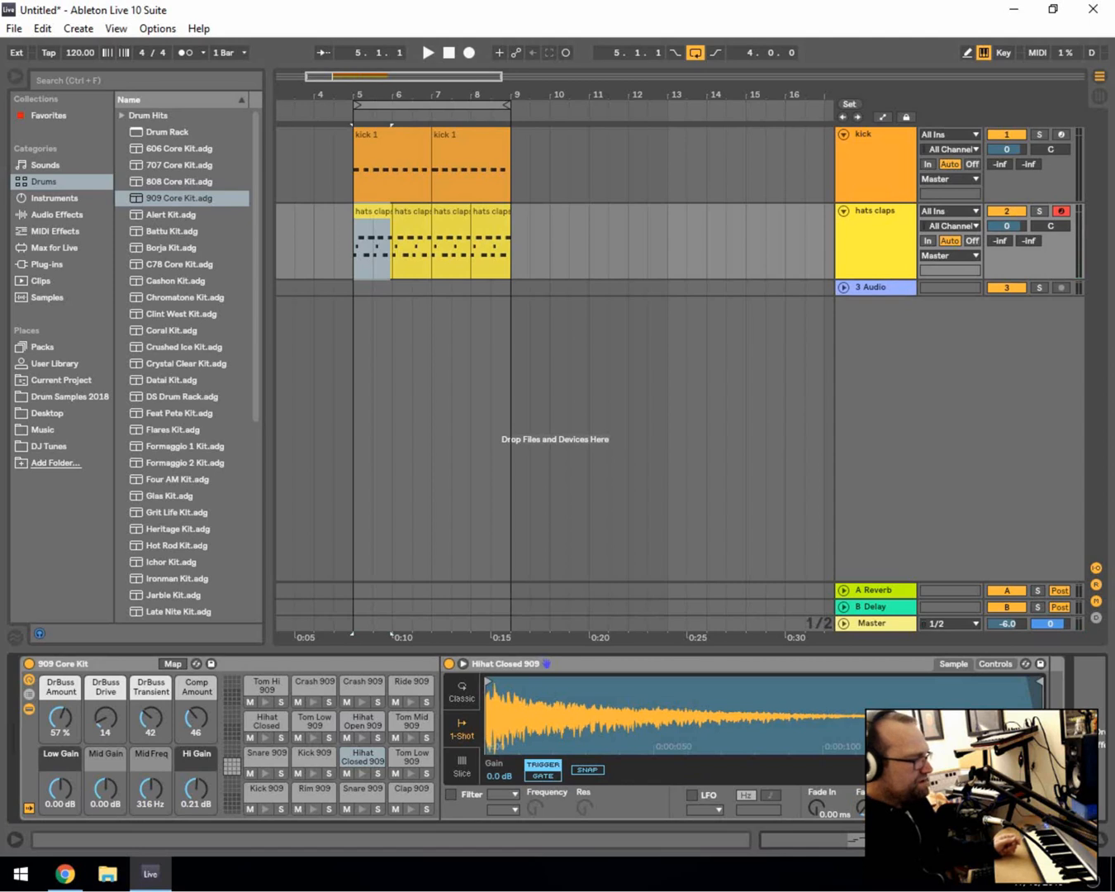
pyautogui.press('space')
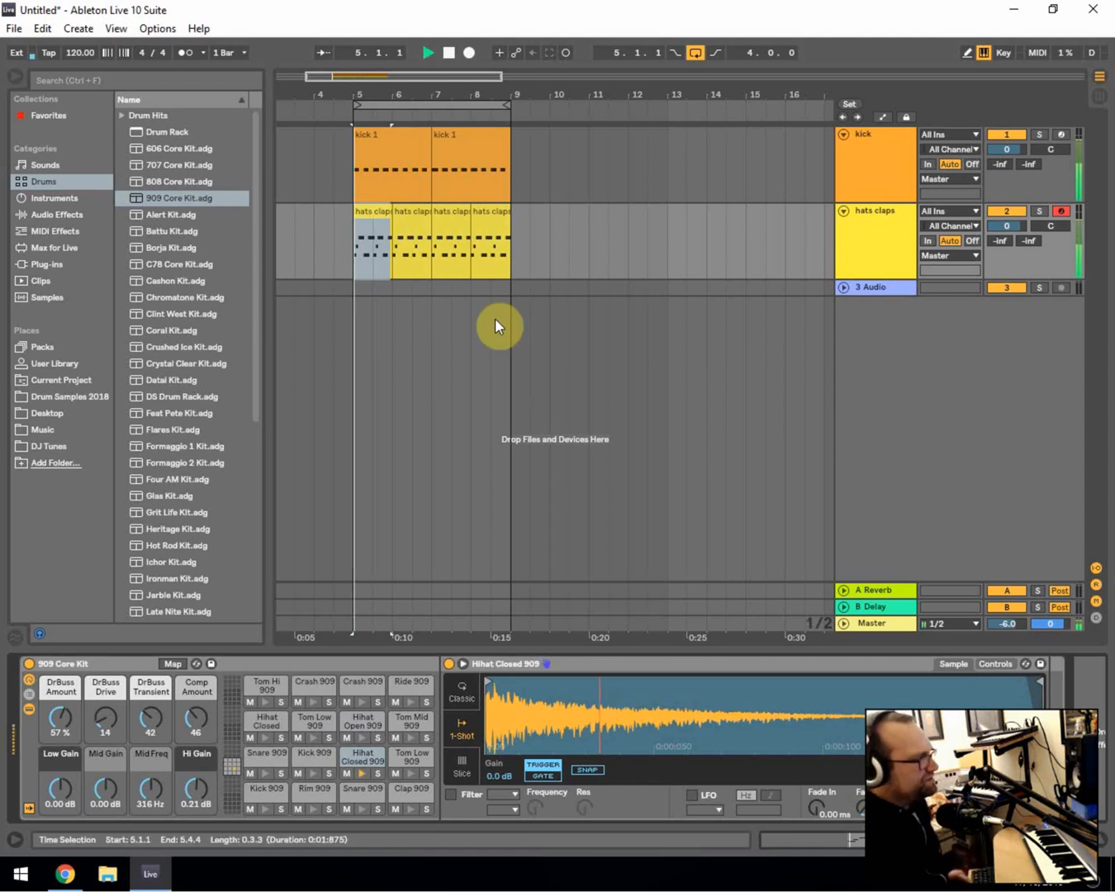
pyautogui.press('space')
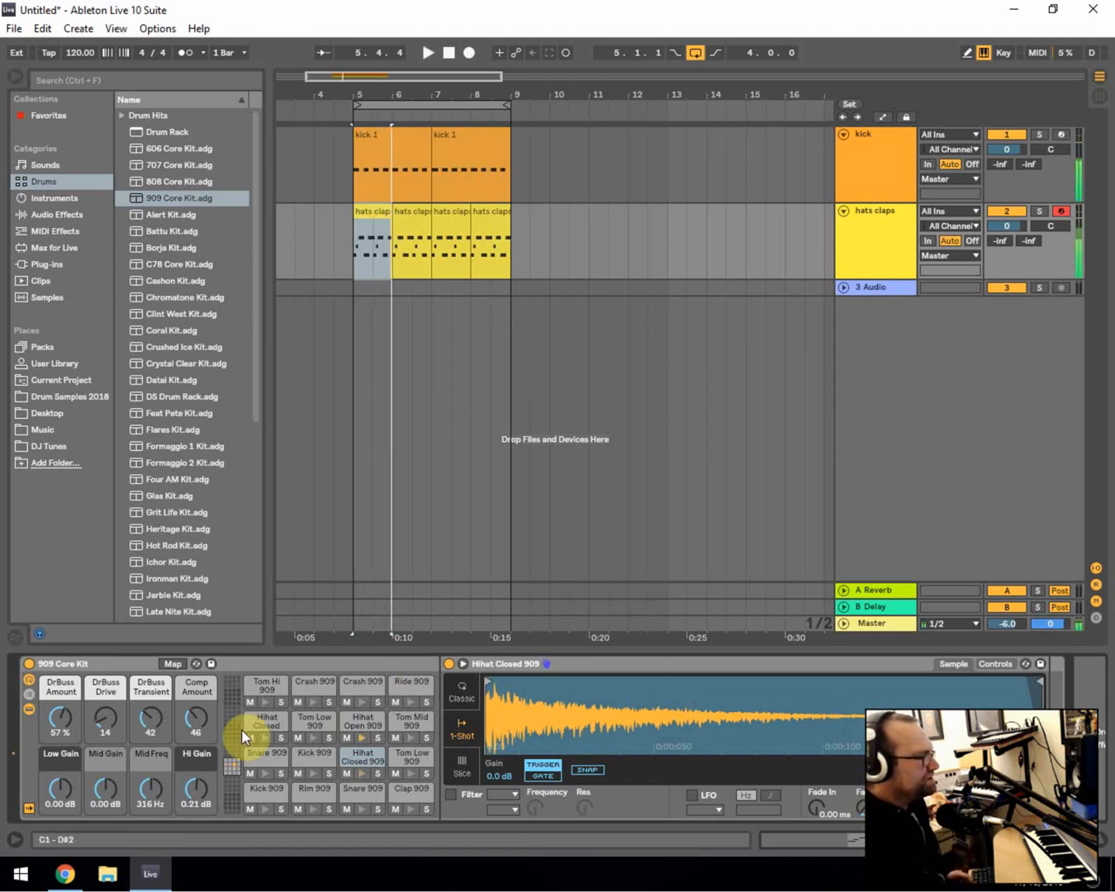
# - Set the other closed hi-hat pad, above Snare 909, to 1-Shot mode and play the loop again
pyautogui.click(263, 724)
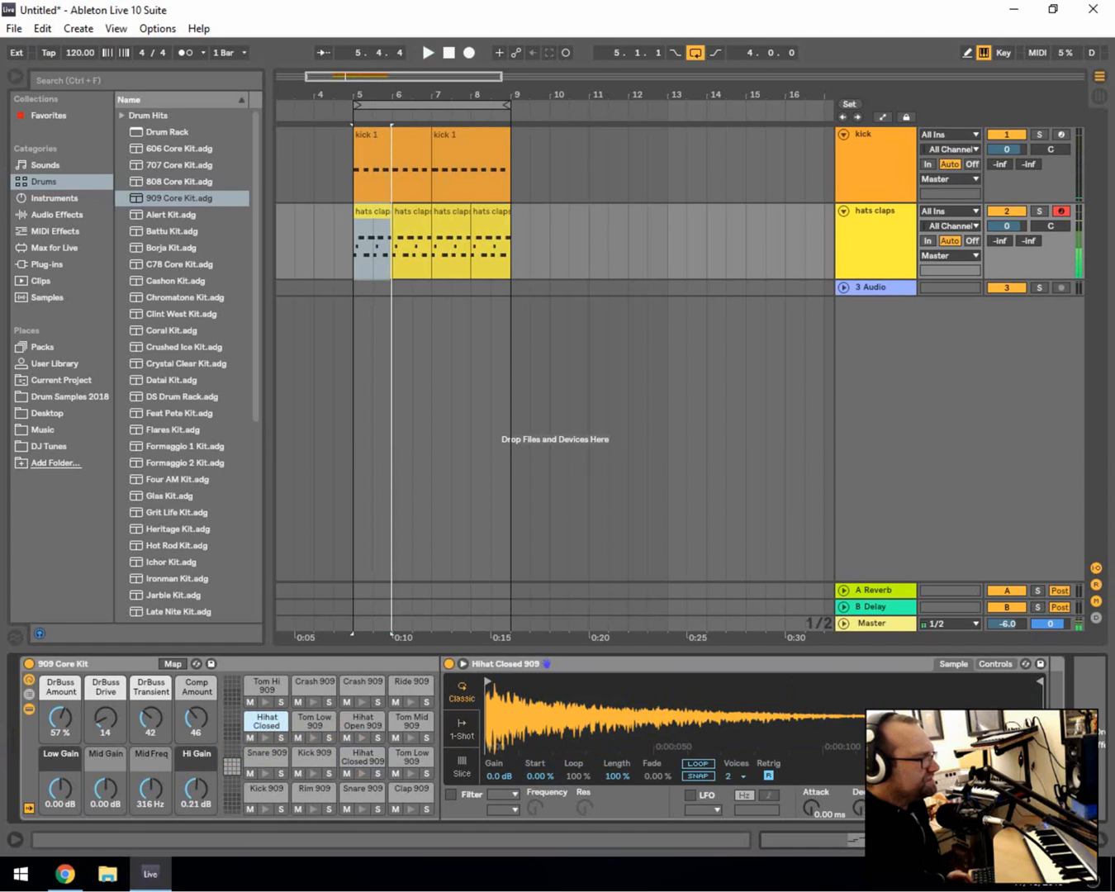
pyautogui.click(464, 729)
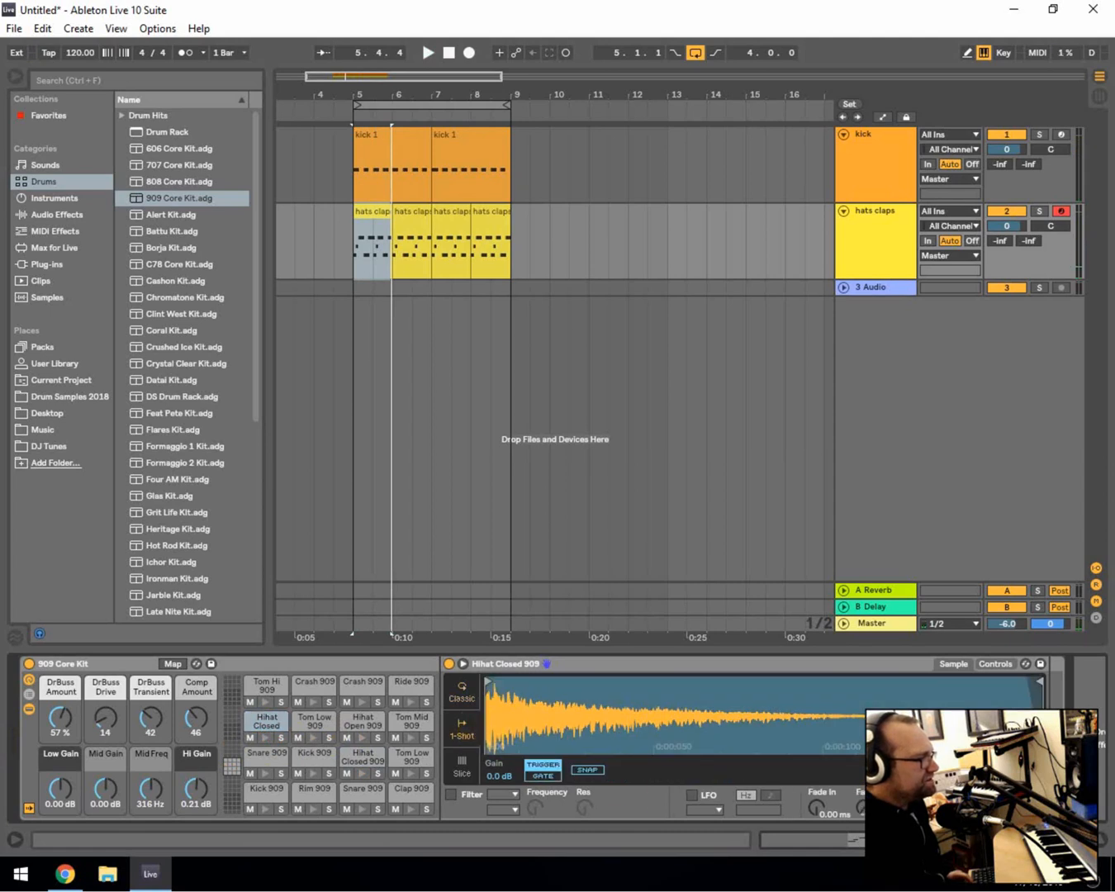
pyautogui.press('space')
pyautogui.click(299, 230)
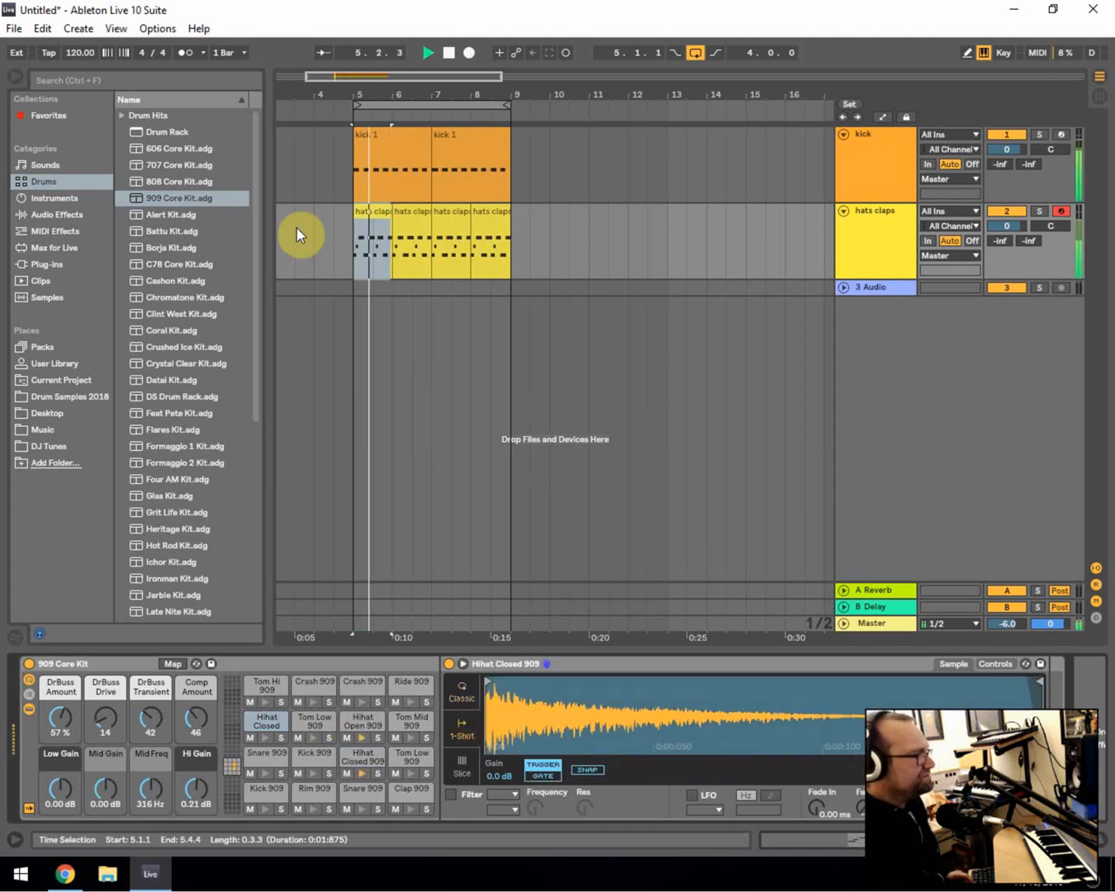
# - Delete the closed hi-hat note on the first beat of the first hats claps clip and play it
pyautogui.click(382, 218)
pyautogui.doubleClick(380, 215)
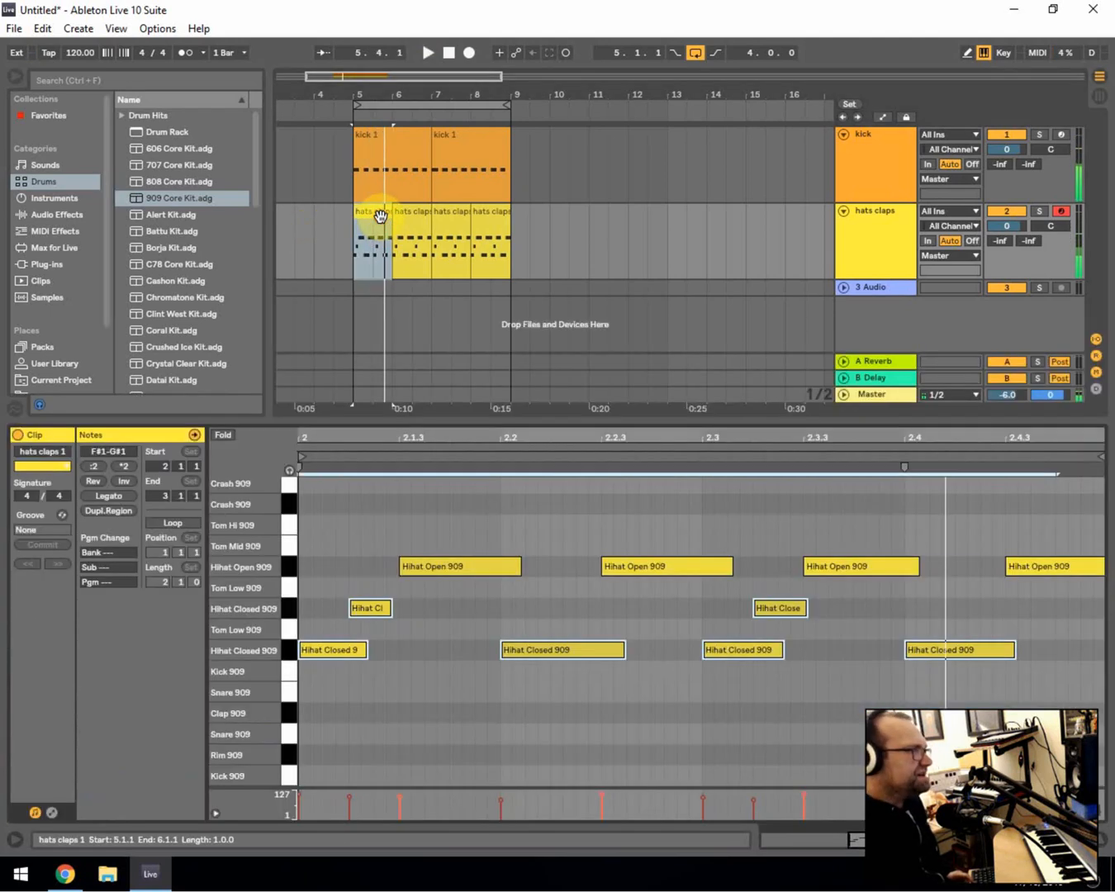
pyautogui.click(341, 710)
pyautogui.click(323, 650)
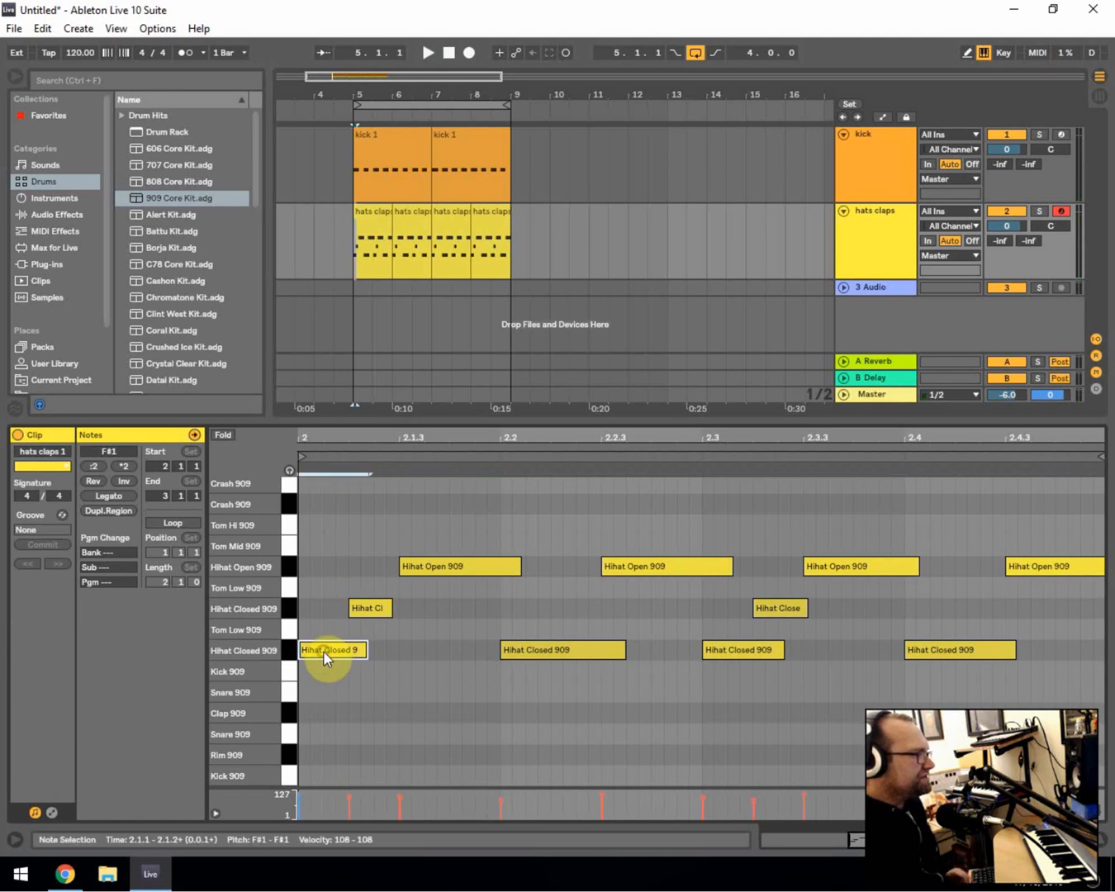
pyautogui.press('Delete')
pyautogui.press('space')
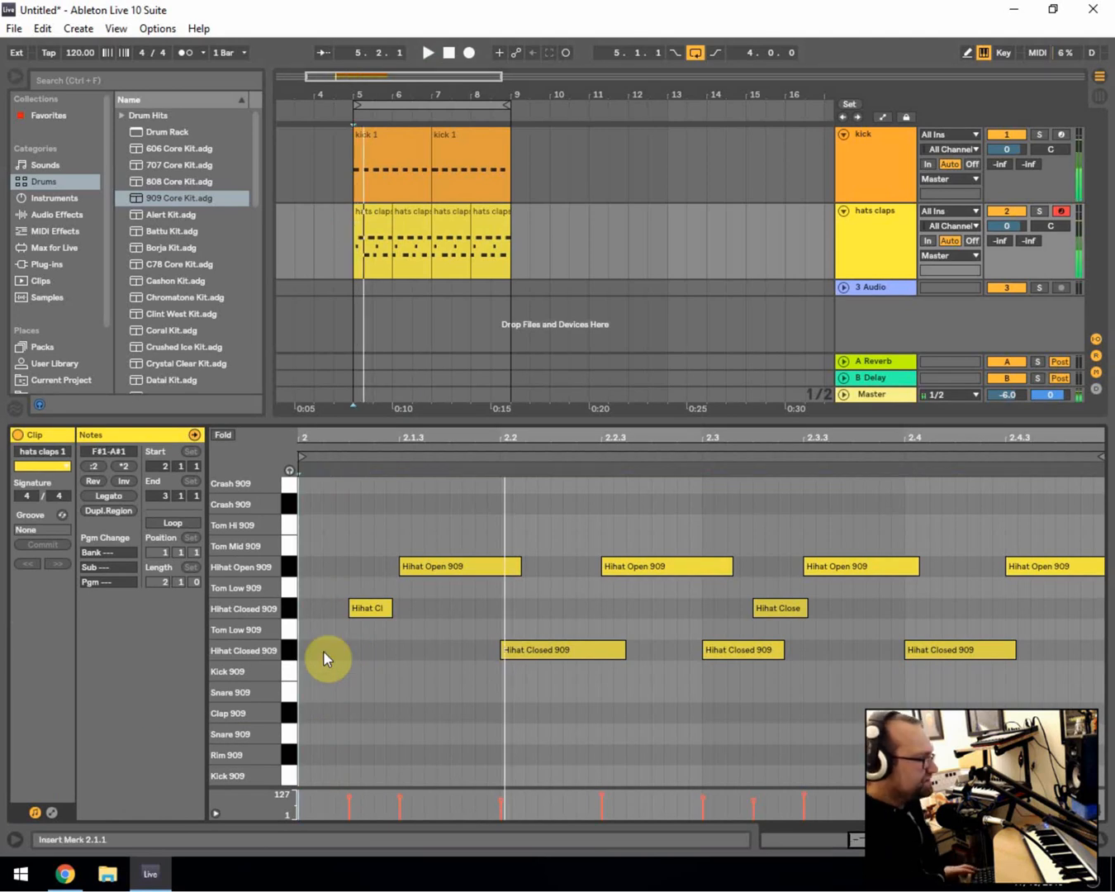
# - Delete the closed hi-hat note on the third beat of the first hats claps clip and play it
pyautogui.click(756, 652)
pyautogui.press('space')
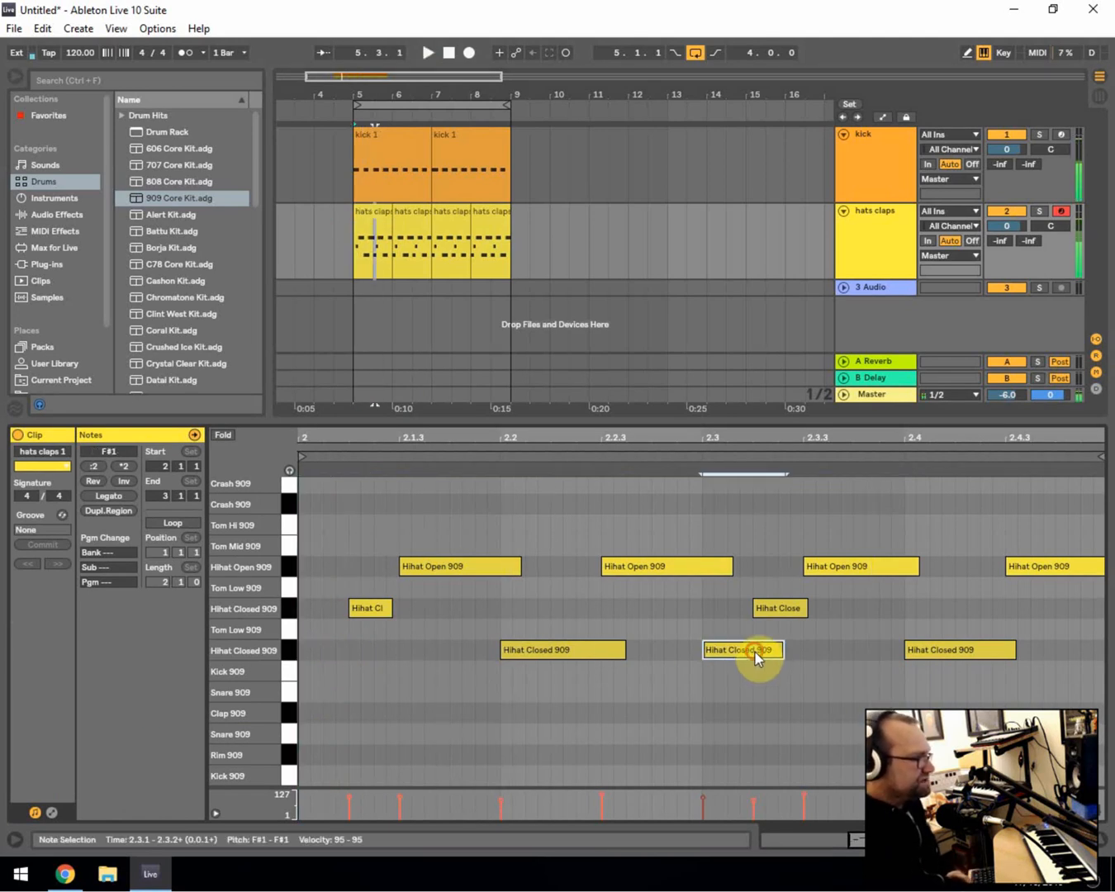
pyautogui.press('Delete')
pyautogui.moveTo(797, 441); pyautogui.dragTo(796, 376)
pyautogui.press('space')
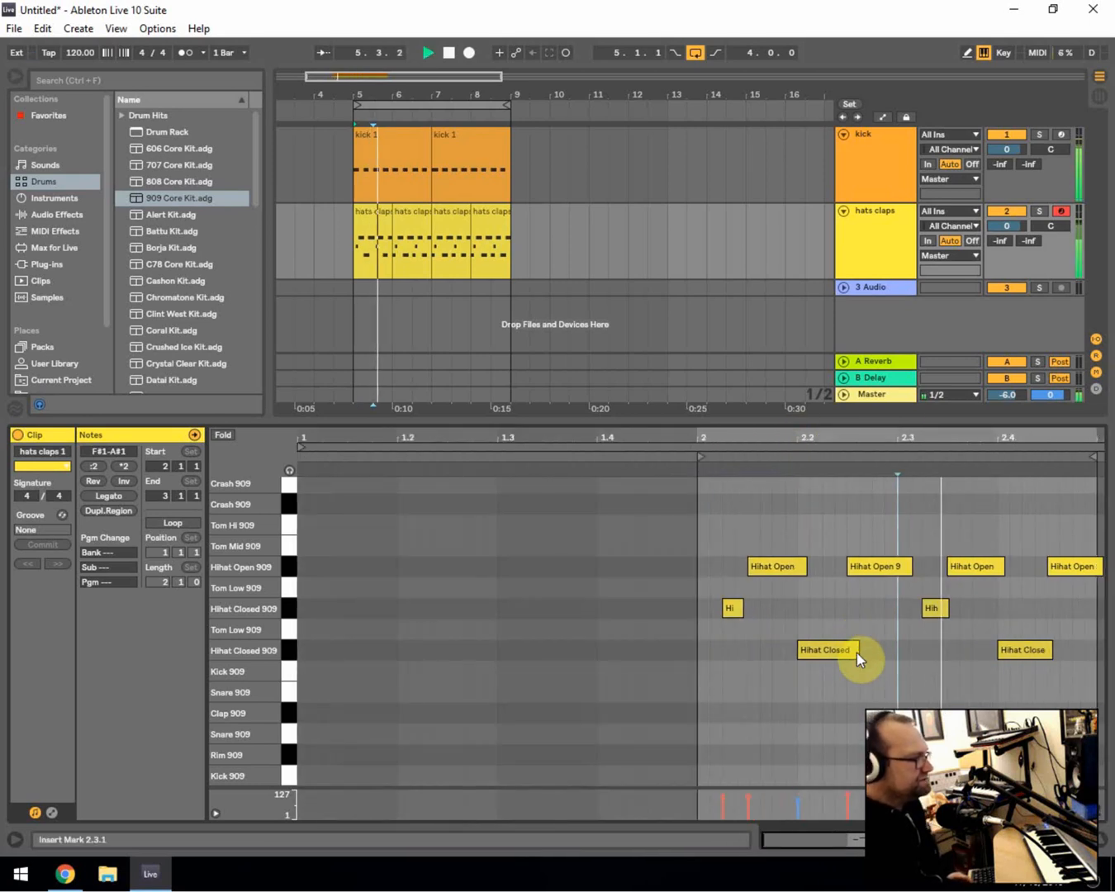
pyautogui.press('space')
# - Replace the three following hats claps clips with copies of the edited first clip and play from bar 5
pyautogui.moveTo(368, 211); pyautogui.dragTo(491, 219)
pyautogui.click(353, 229)
pyautogui.press('space')
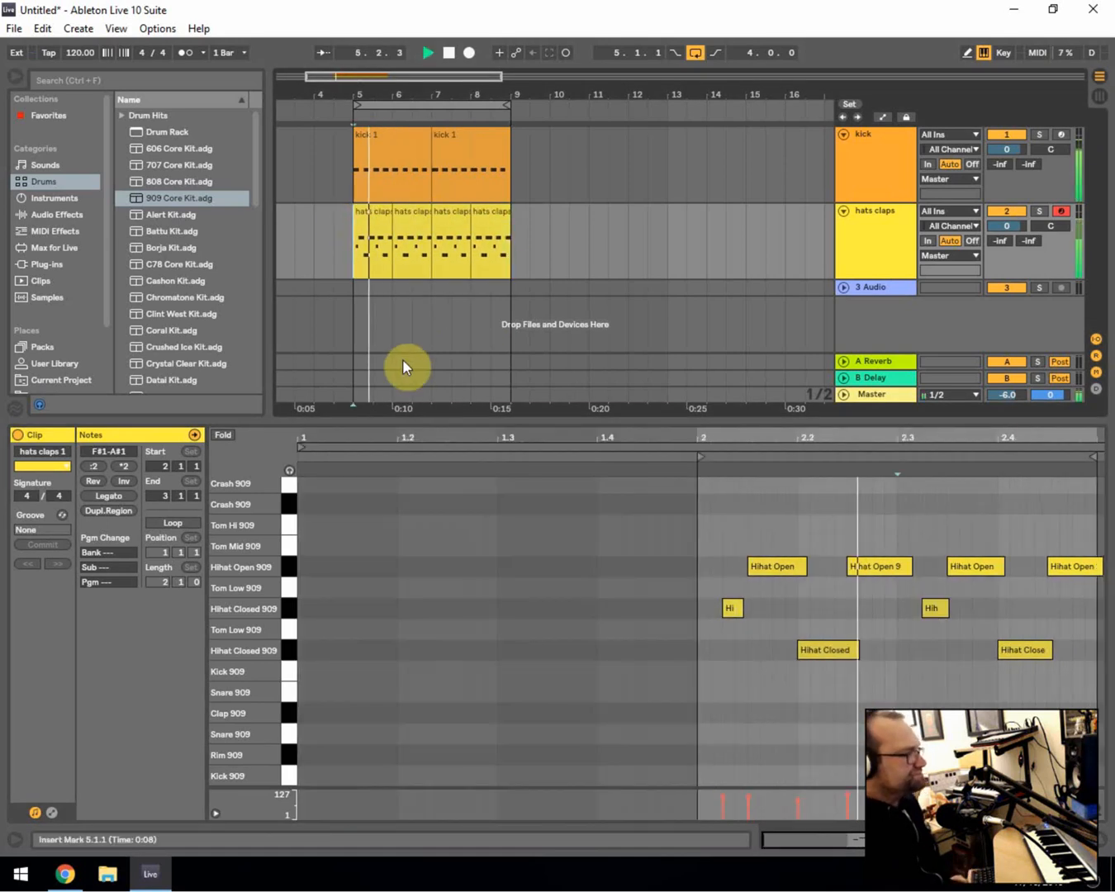
pyautogui.press('space')
# - Add Clap 909 notes on beats 2 and 4 of the first hats claps clip and play it back
pyautogui.click(374, 213)
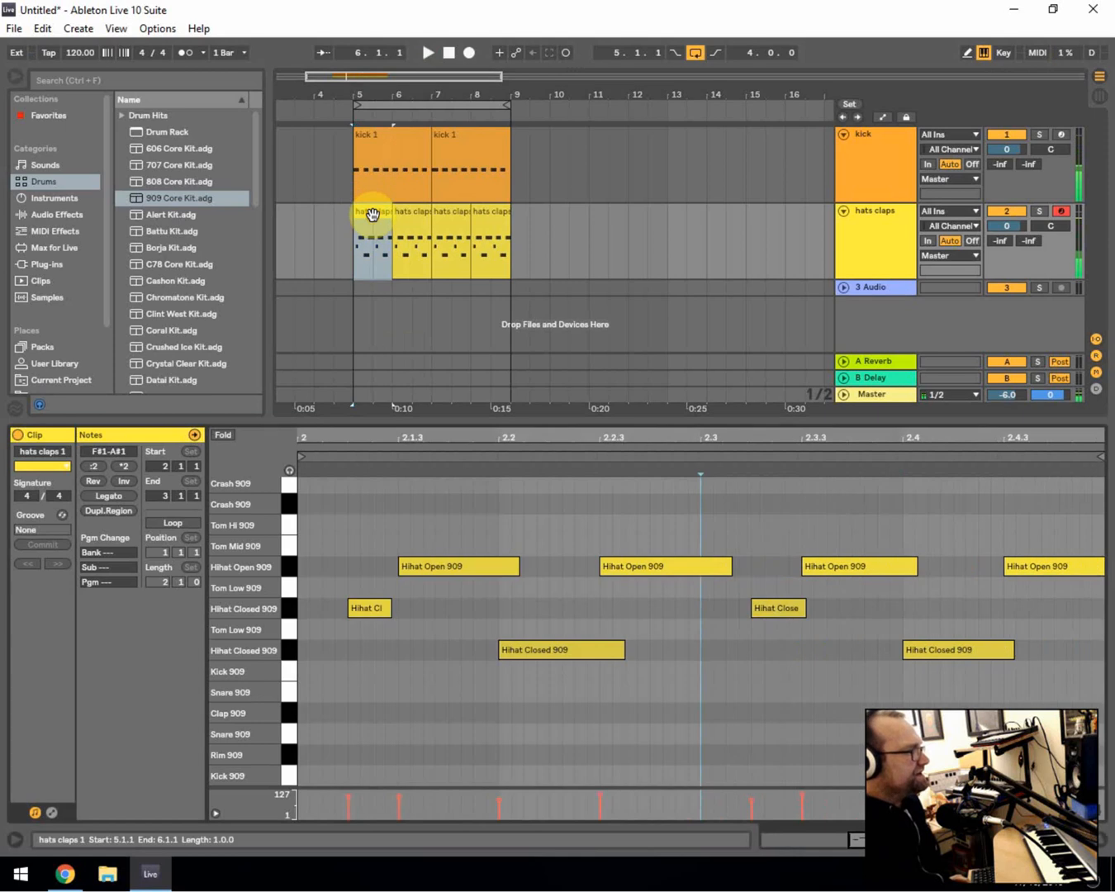
pyautogui.scroll(1, 351, 591)
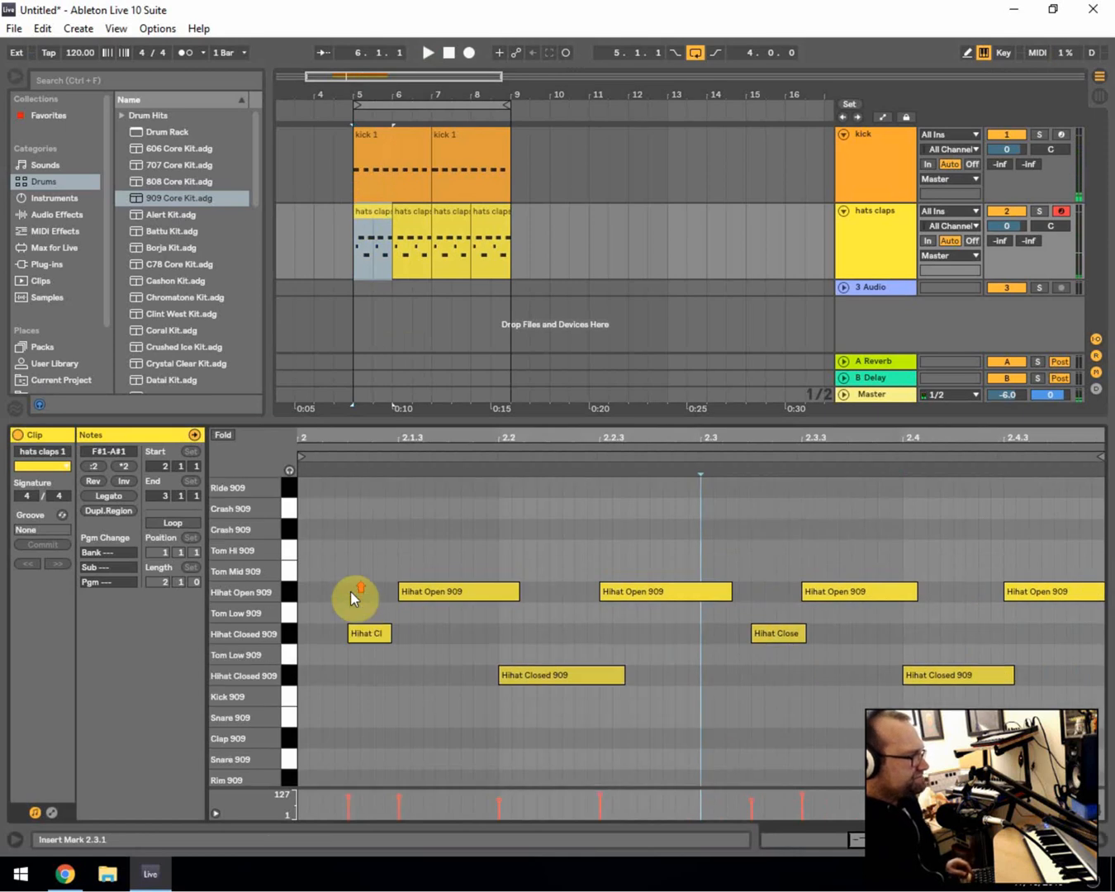
pyautogui.click(366, 637)
pyautogui.moveTo(366, 637); pyautogui.dragTo(909, 744)
pyautogui.press('space')
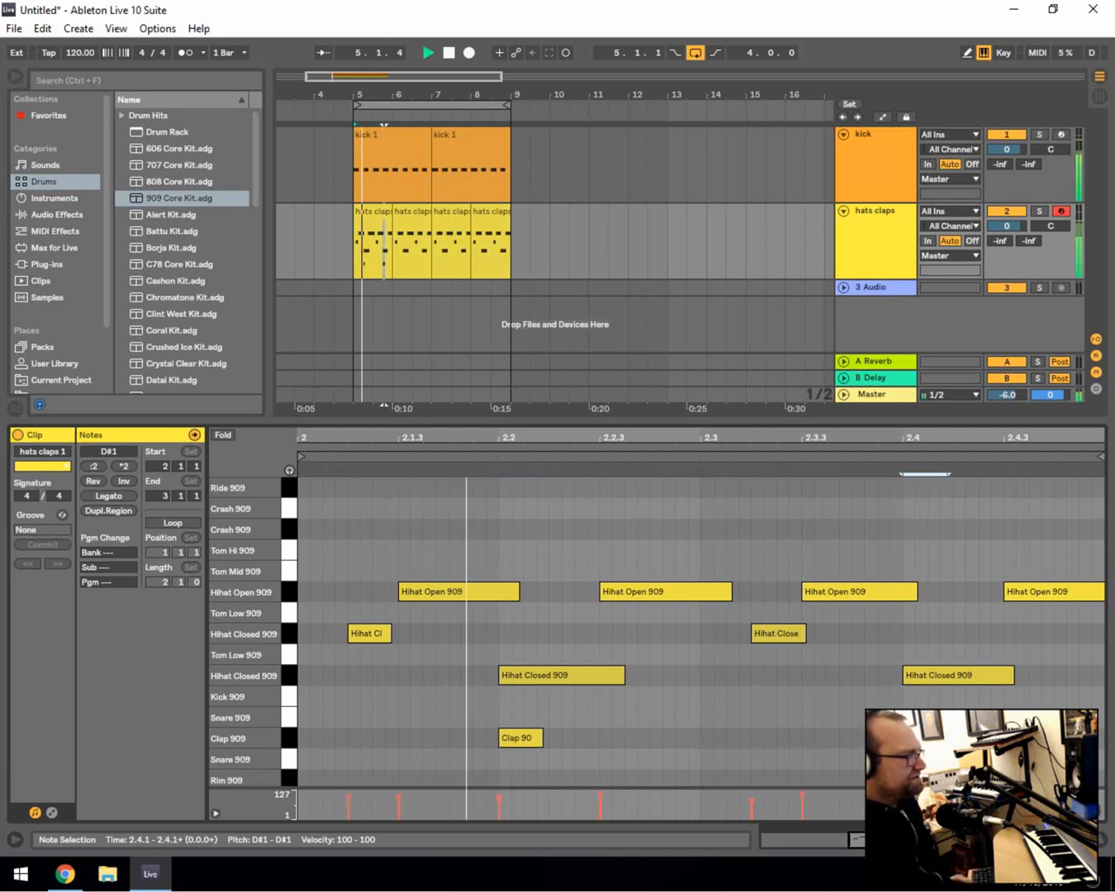
pyautogui.press('space')
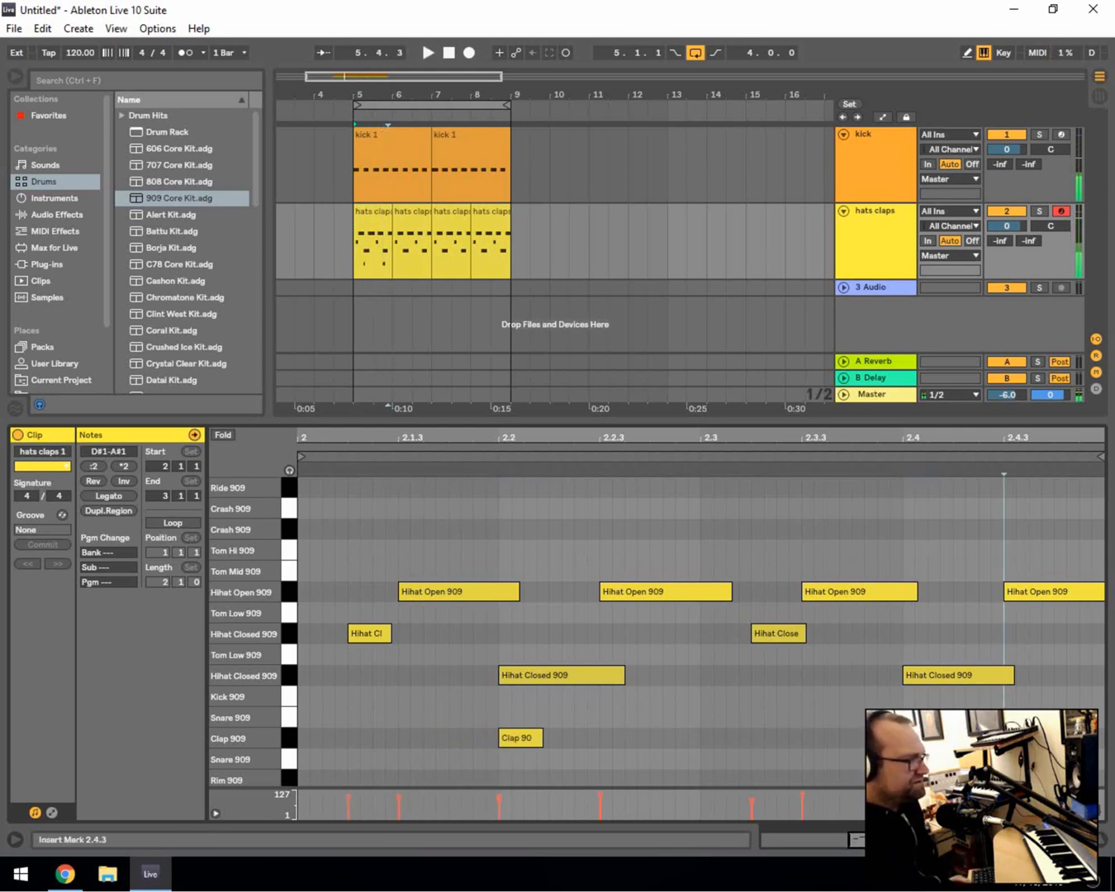
# - Add the Drum Buss preset Muffled Crunch in E to the Clap 909 pad and audition the clap
pyautogui.hotkey('shift', 'Tab')
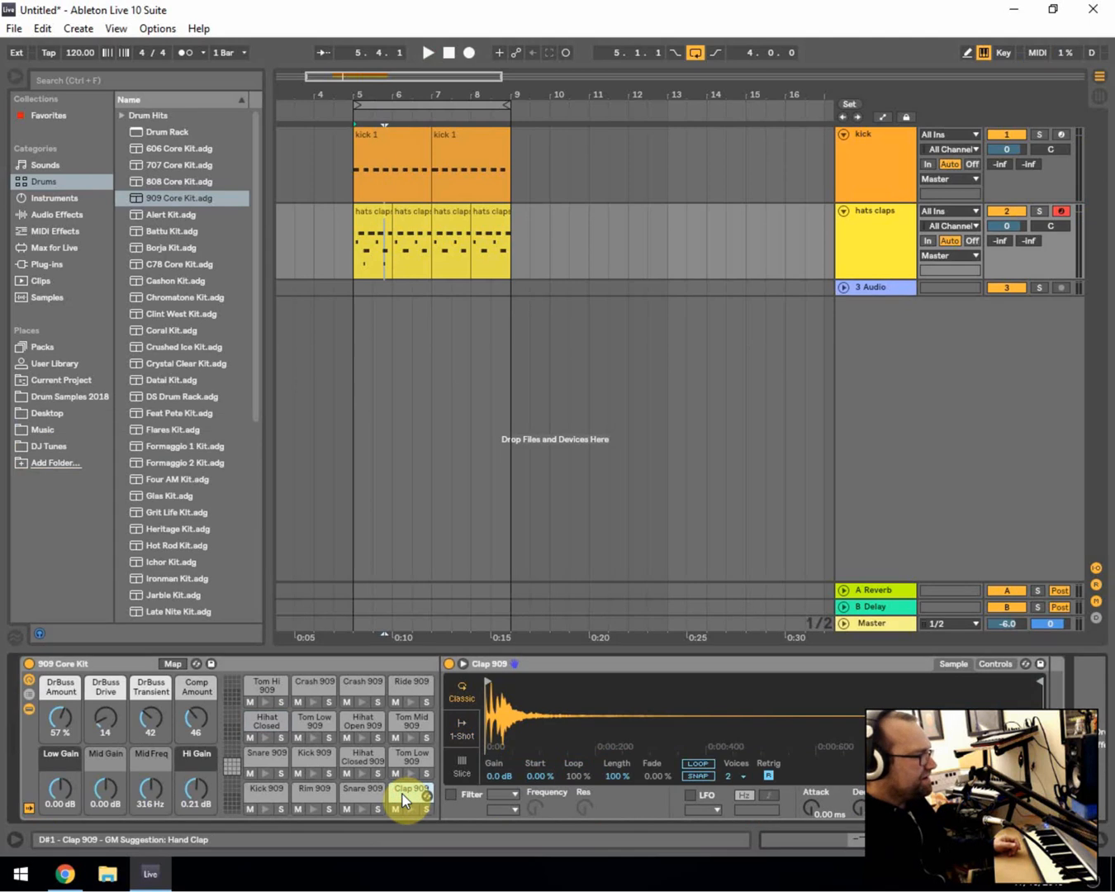
pyautogui.click(410, 809)
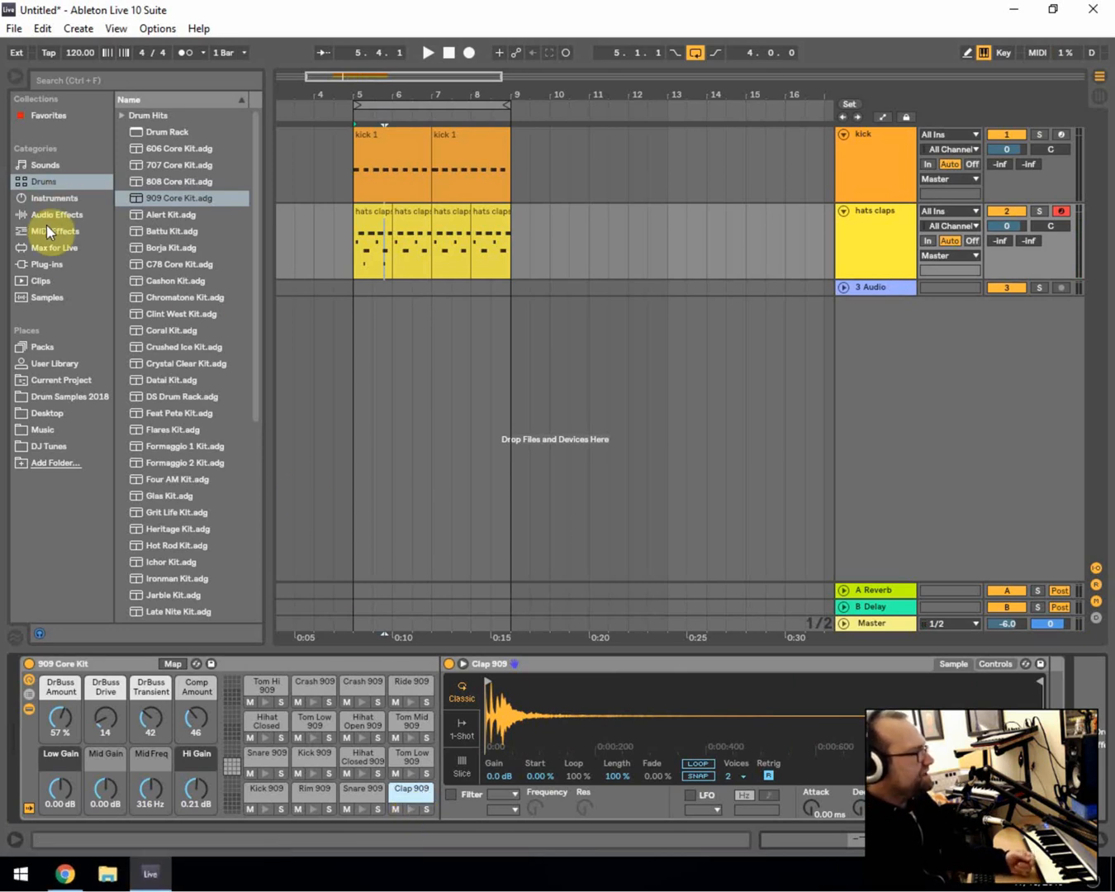
pyautogui.click(41, 248)
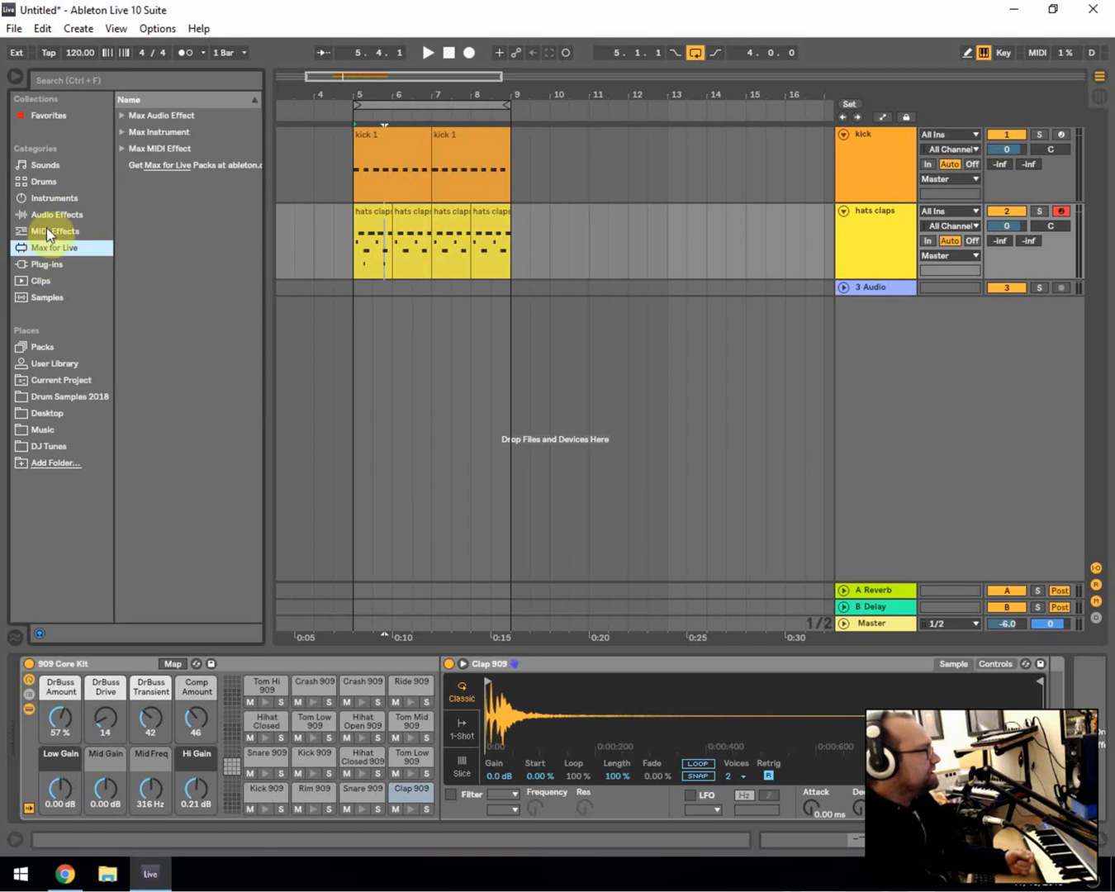
pyautogui.click(46, 215)
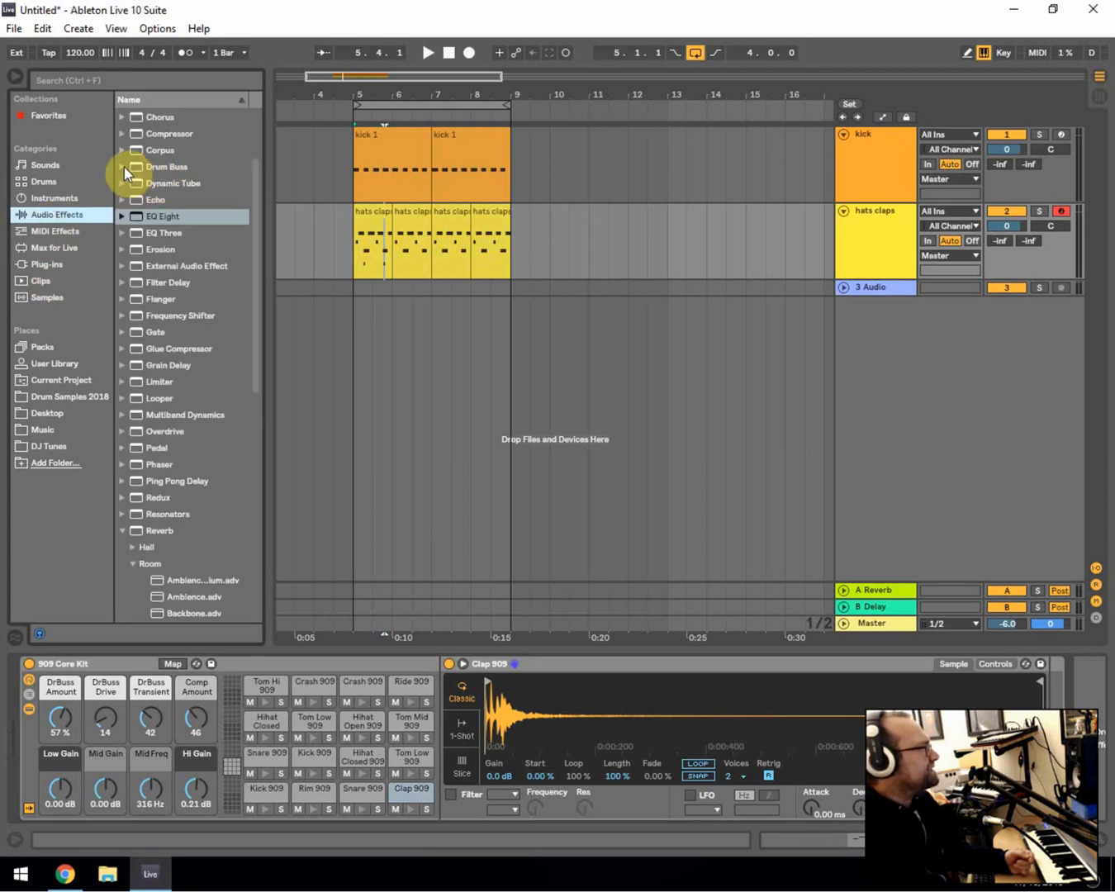
pyautogui.click(123, 167)
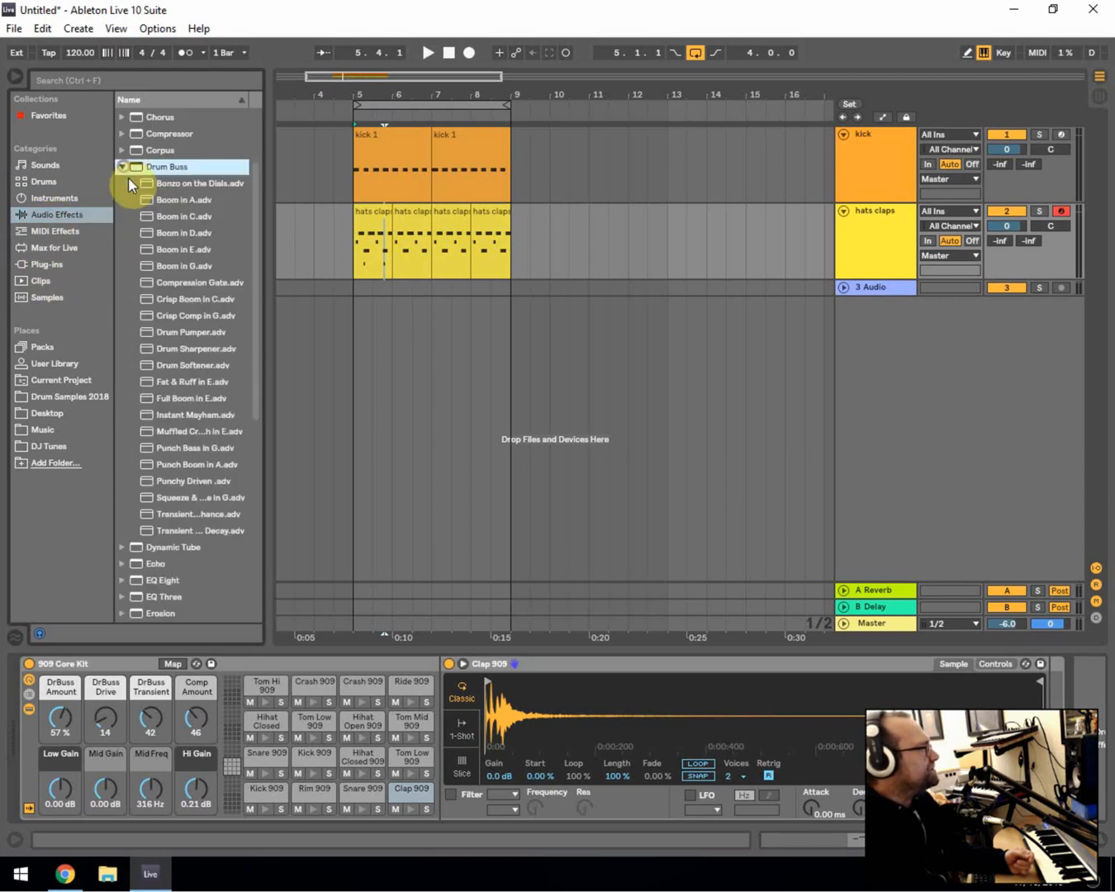
pyautogui.click(203, 433)
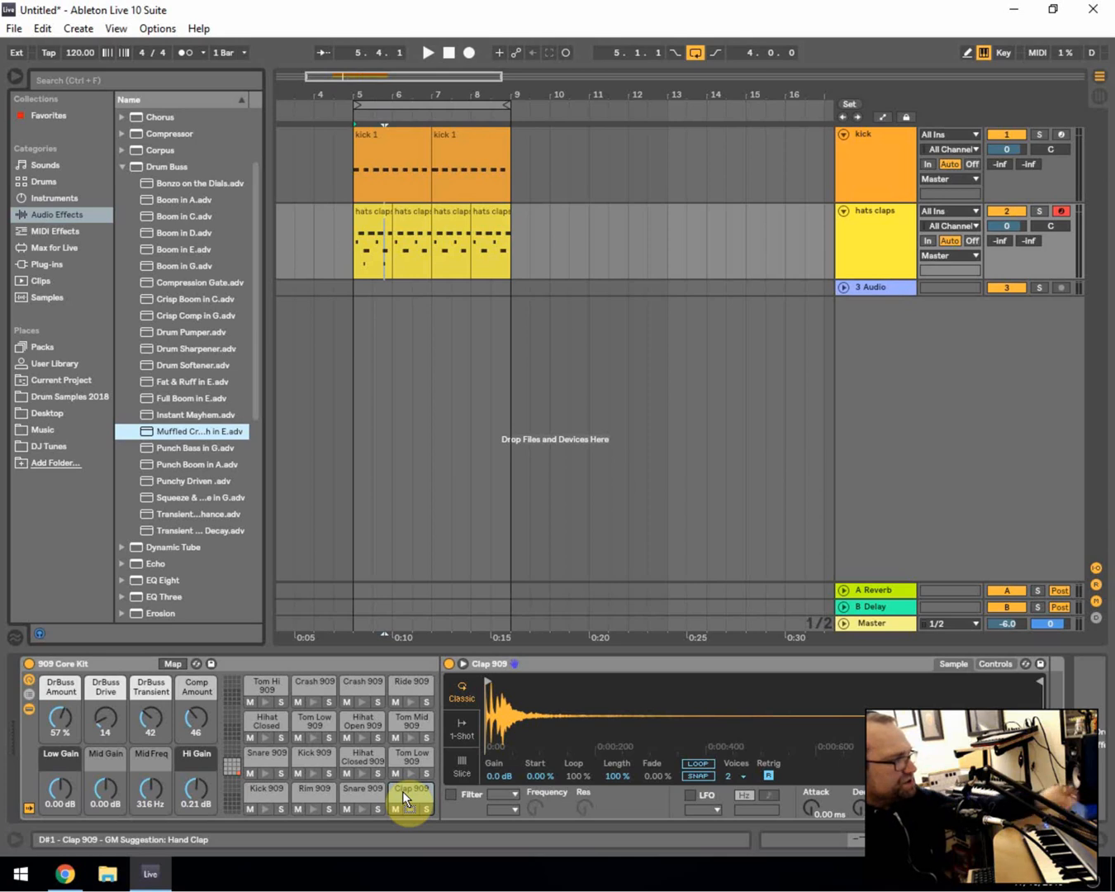
pyautogui.moveTo(402, 790); pyautogui.dragTo(402, 792)
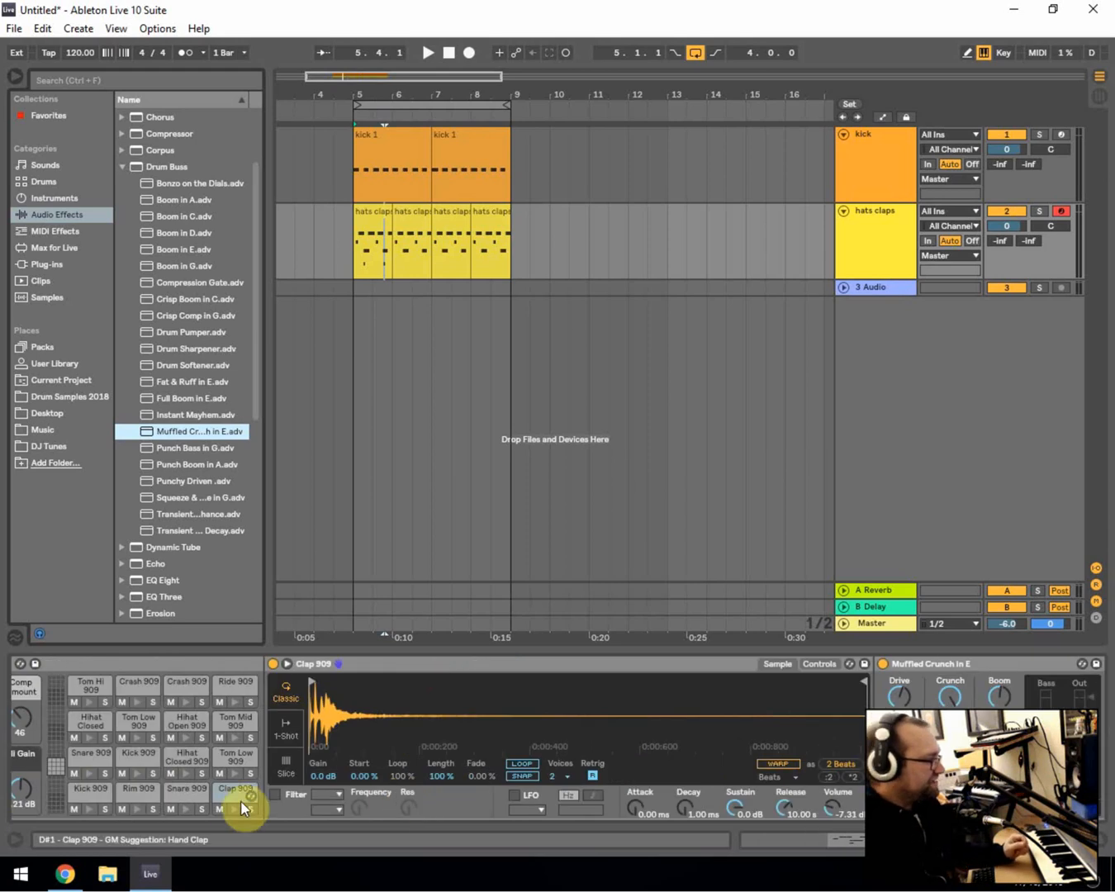
pyautogui.click(233, 810)
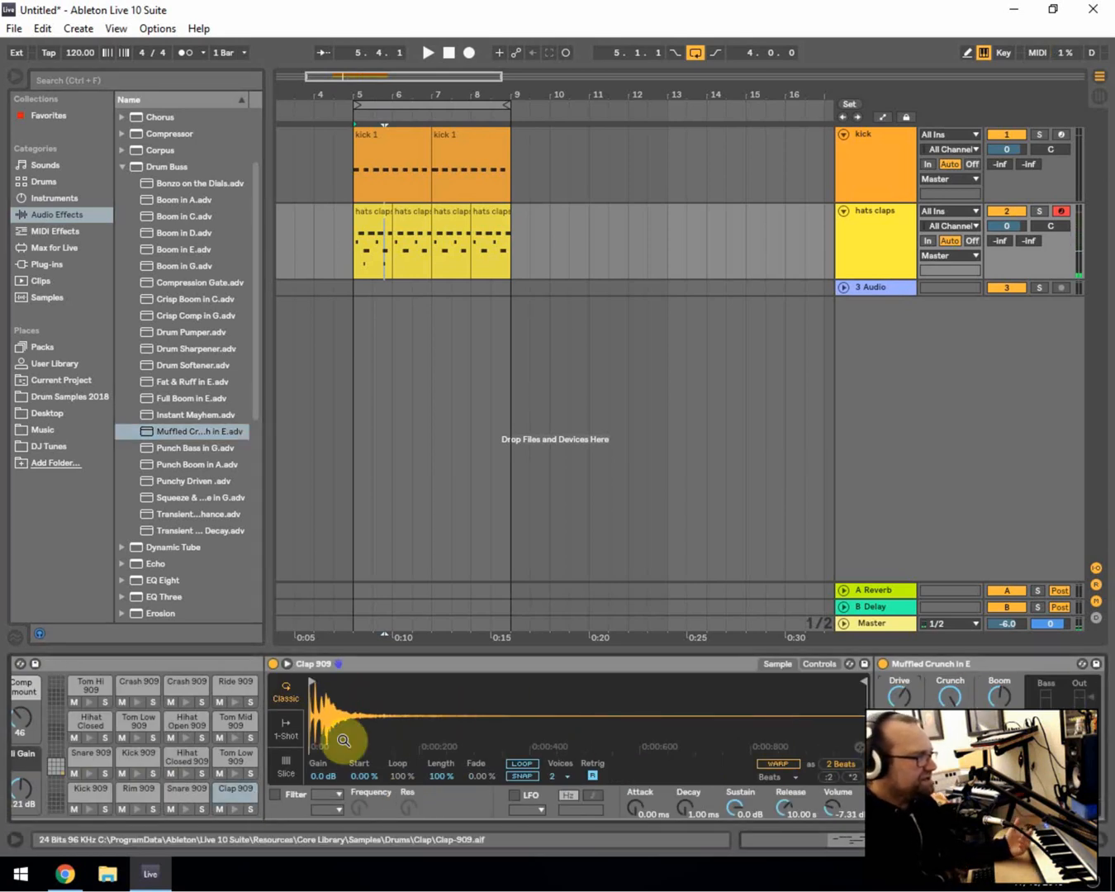
pyautogui.click(235, 811)
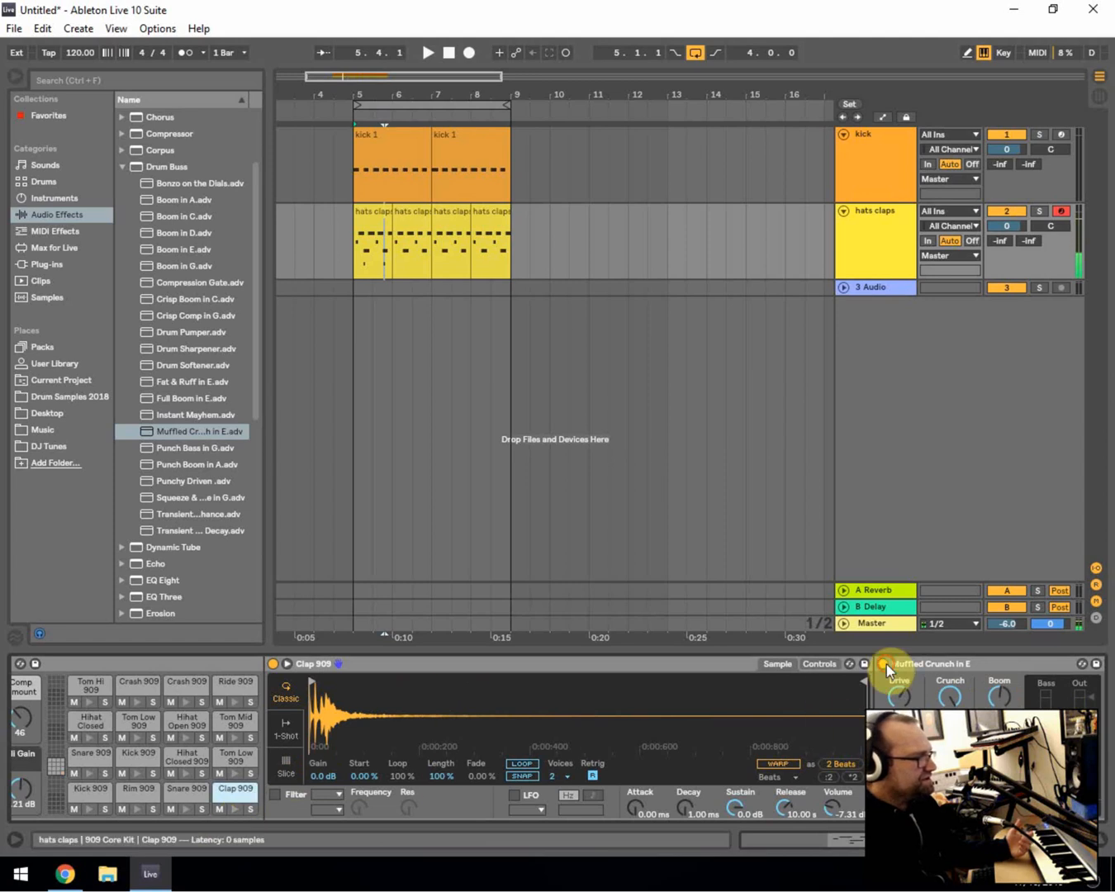
# - Audition the Clap 909 pad with Muffled Crunch bypassed, re-enable the effect and play the beat
pyautogui.click(239, 803)
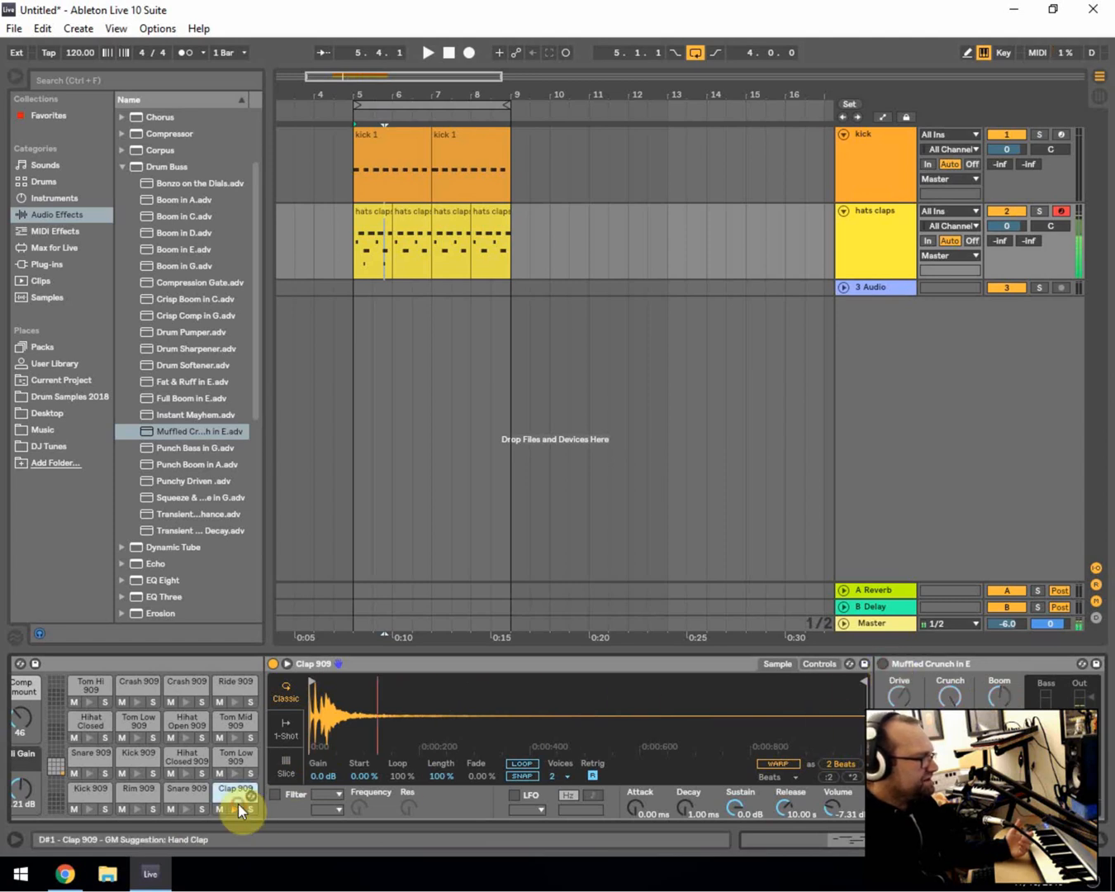
pyautogui.click(883, 663)
pyautogui.press('space')
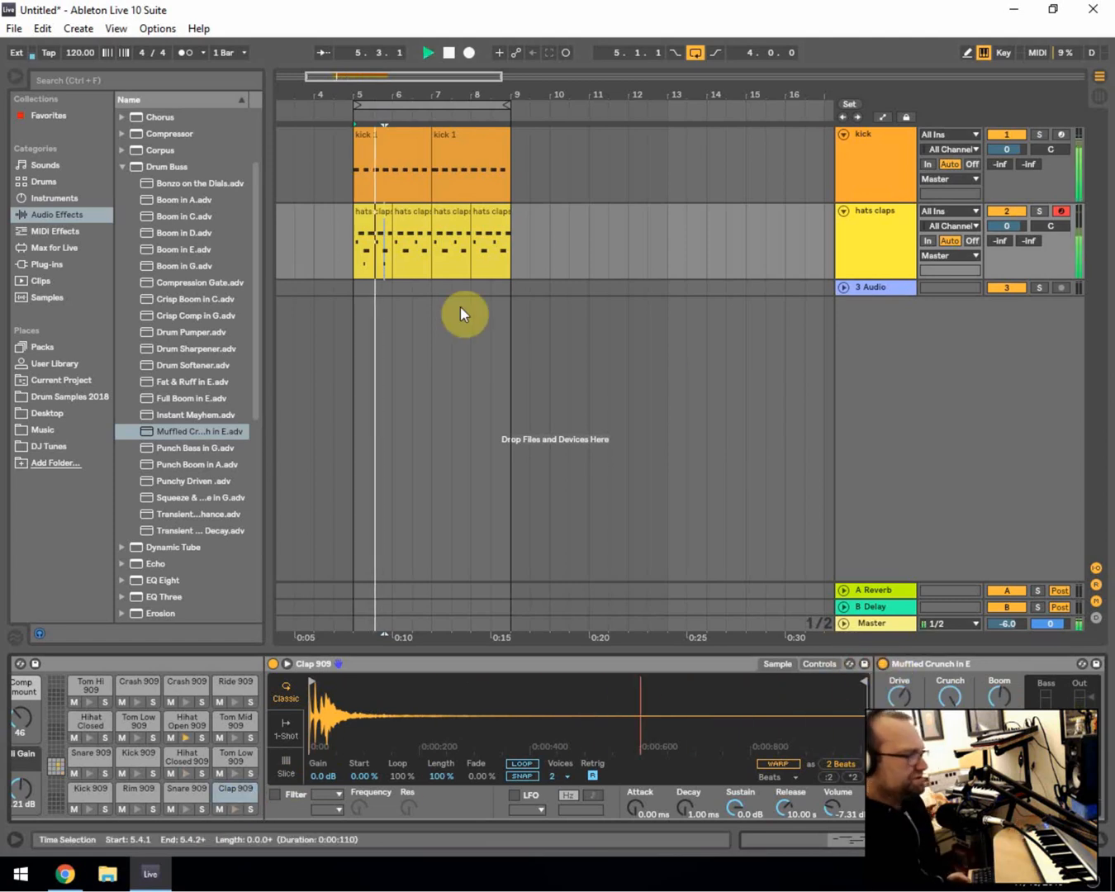
# - Inspect the notes of the first hats claps clip during playback, close its editor and stop
pyautogui.doubleClick(368, 215)
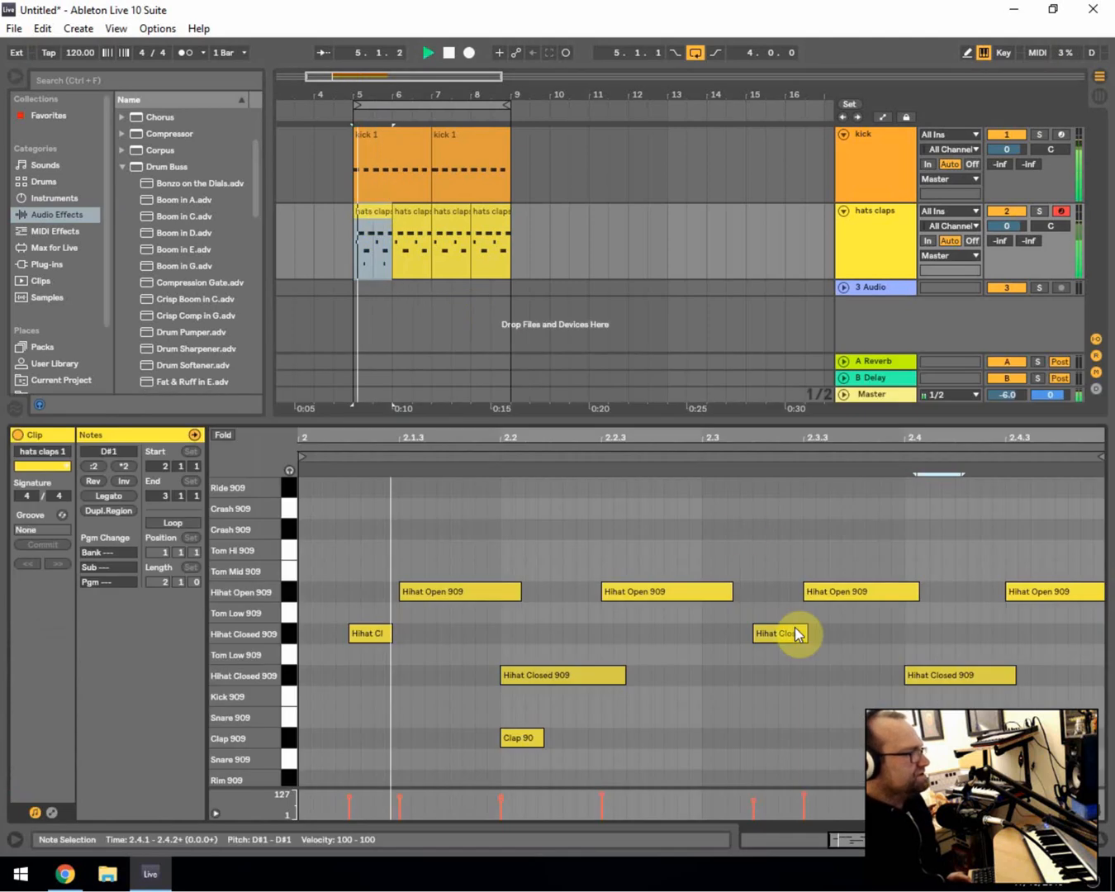
pyautogui.click(797, 634)
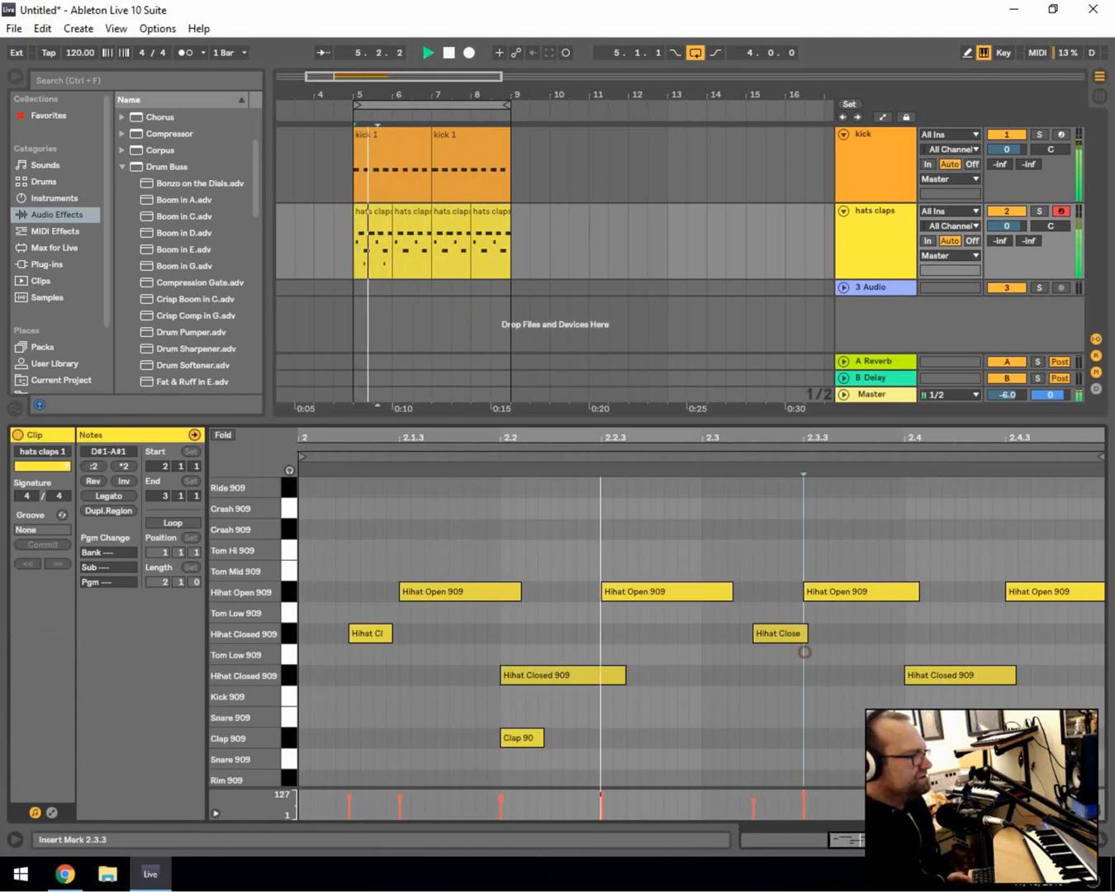
pyautogui.click(1105, 839)
pyautogui.press('space')
# - Overwrite the hats claps clips in bars 6 to 8 with copies of the first clip containing the claps
pyautogui.click(354, 326)
pyautogui.moveTo(369, 211); pyautogui.dragTo(486, 219)
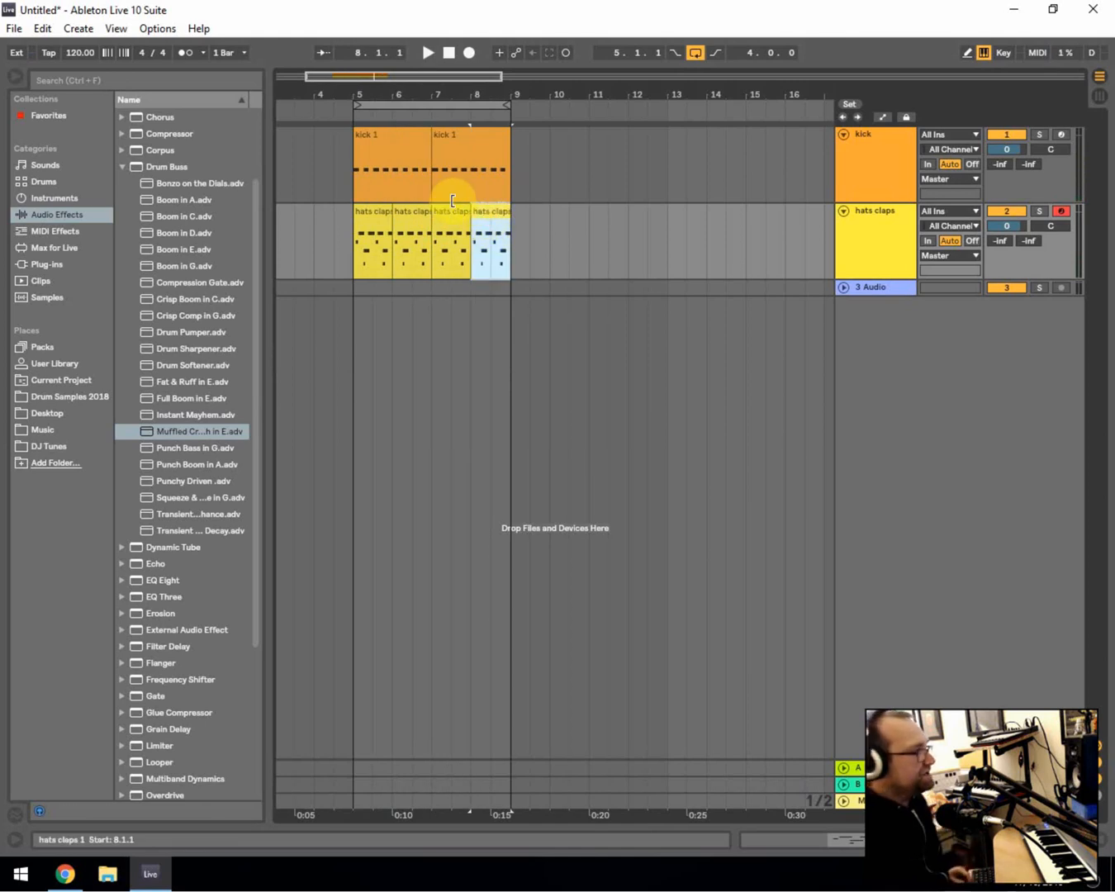
pyautogui.click(363, 231)
# - Fold the hats claps and kick tracks to their minimum height in the arrangement
pyautogui.click(843, 211)
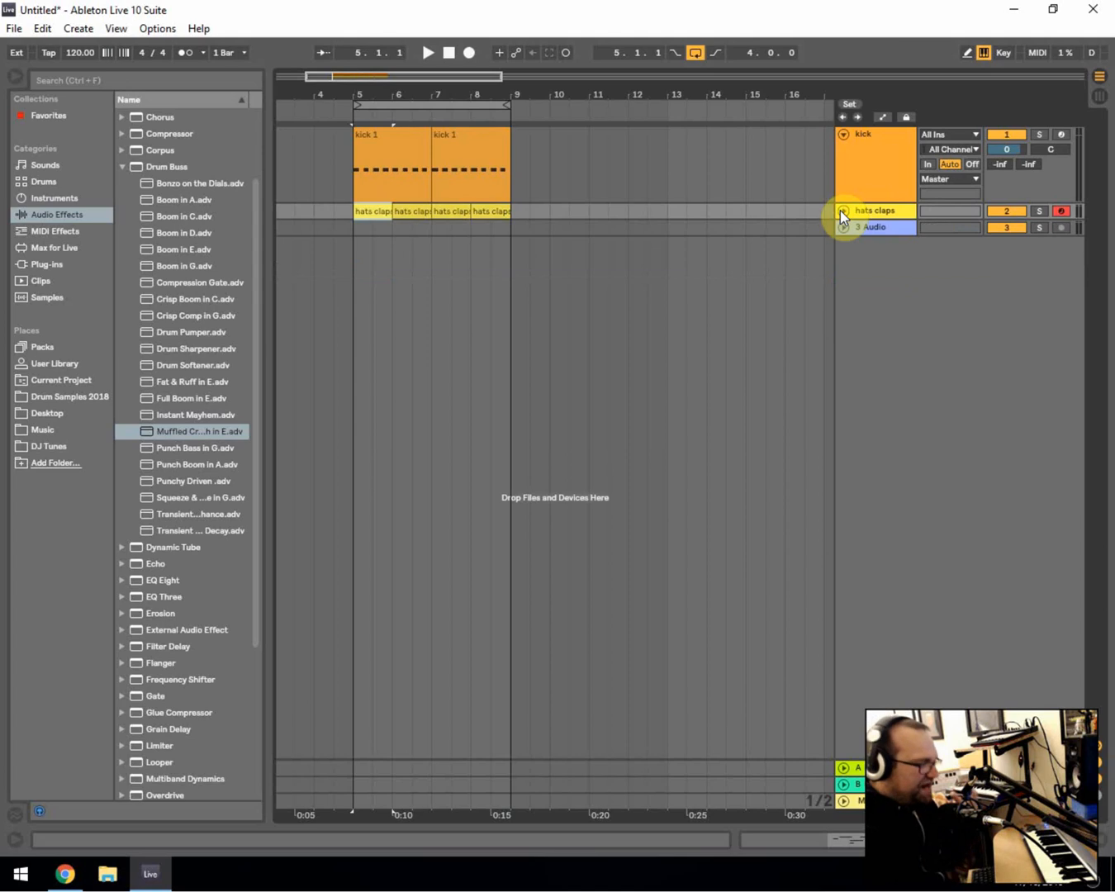
pyautogui.click(842, 135)
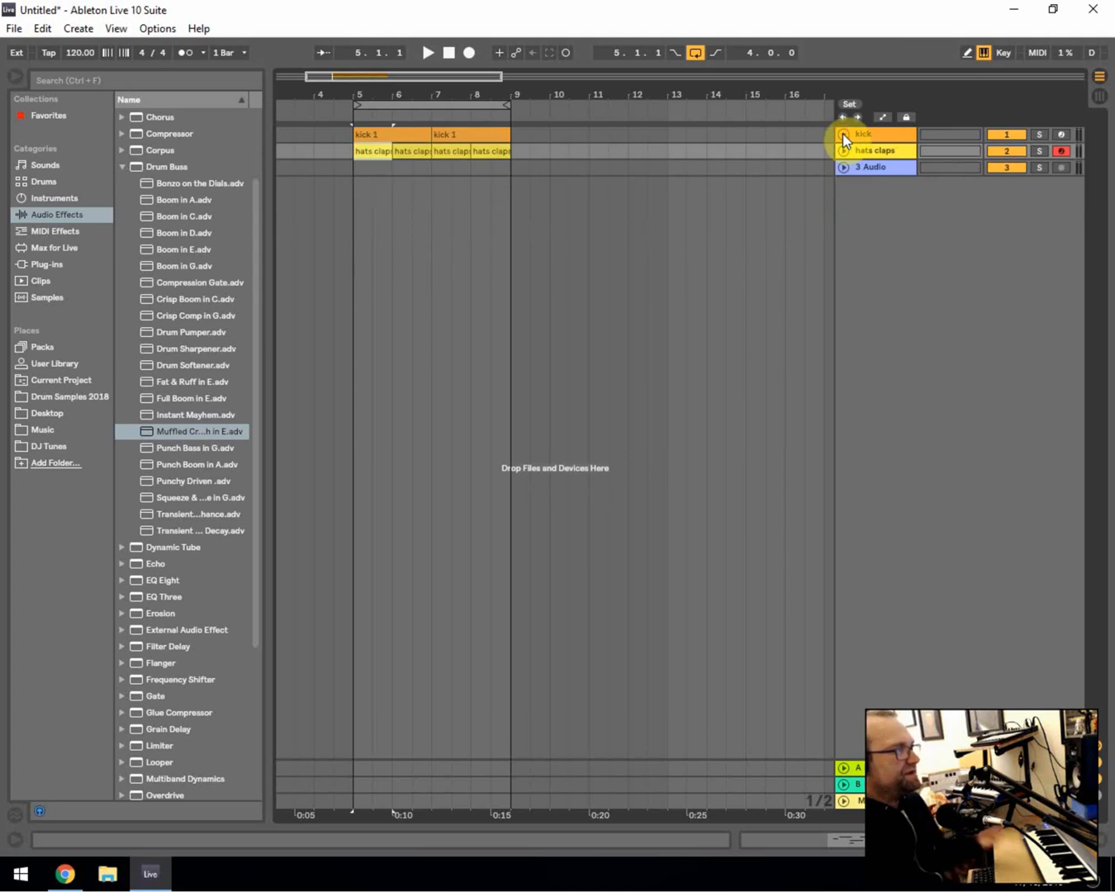
pyautogui.click(359, 207)
pyautogui.click(334, 216)
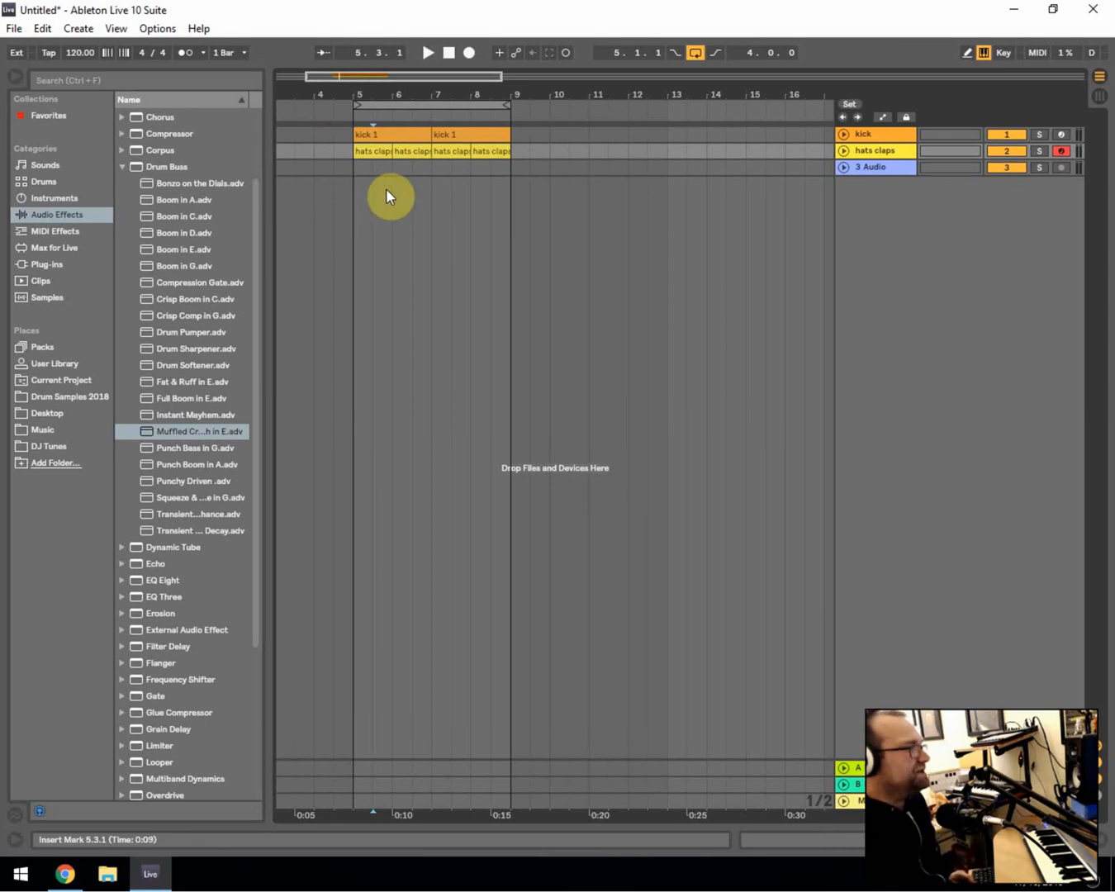
# - Duplicate the empty 3 Audio track and place the insert marker at bar 5 on the original
pyautogui.rightClick(882, 165)
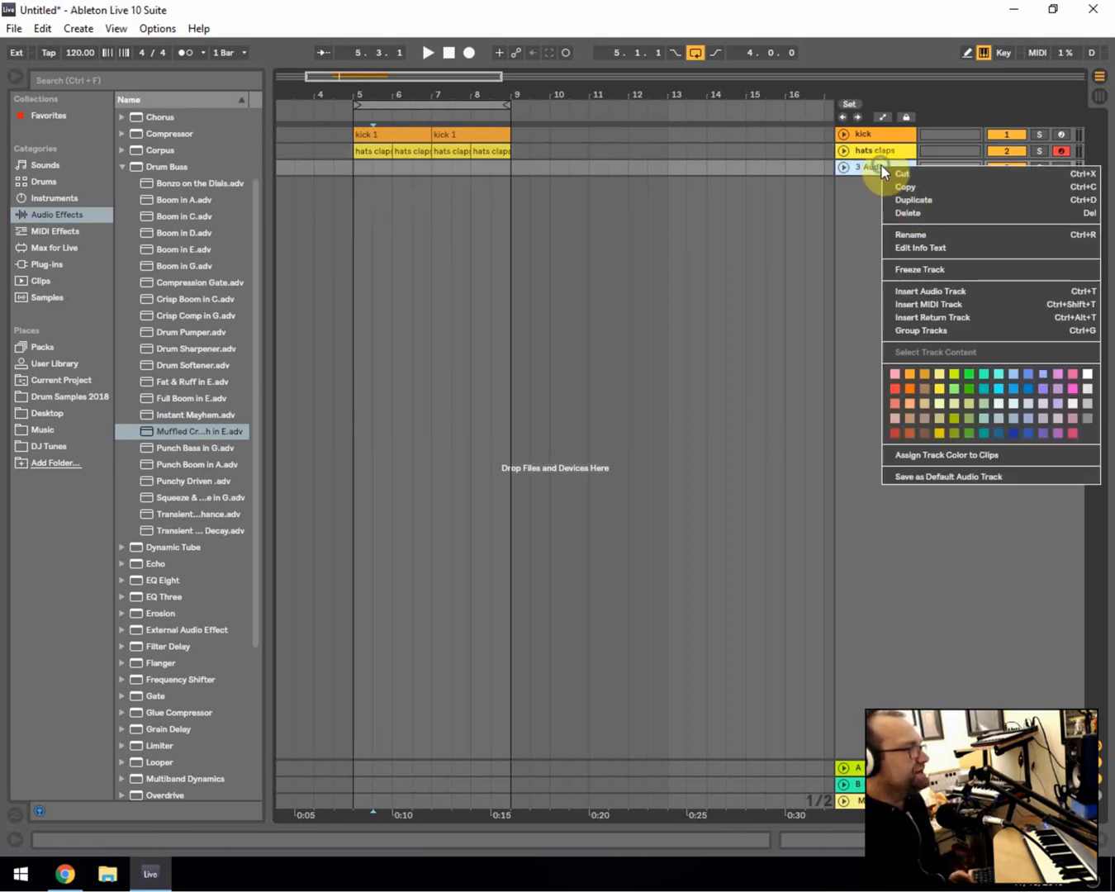
pyautogui.click(913, 202)
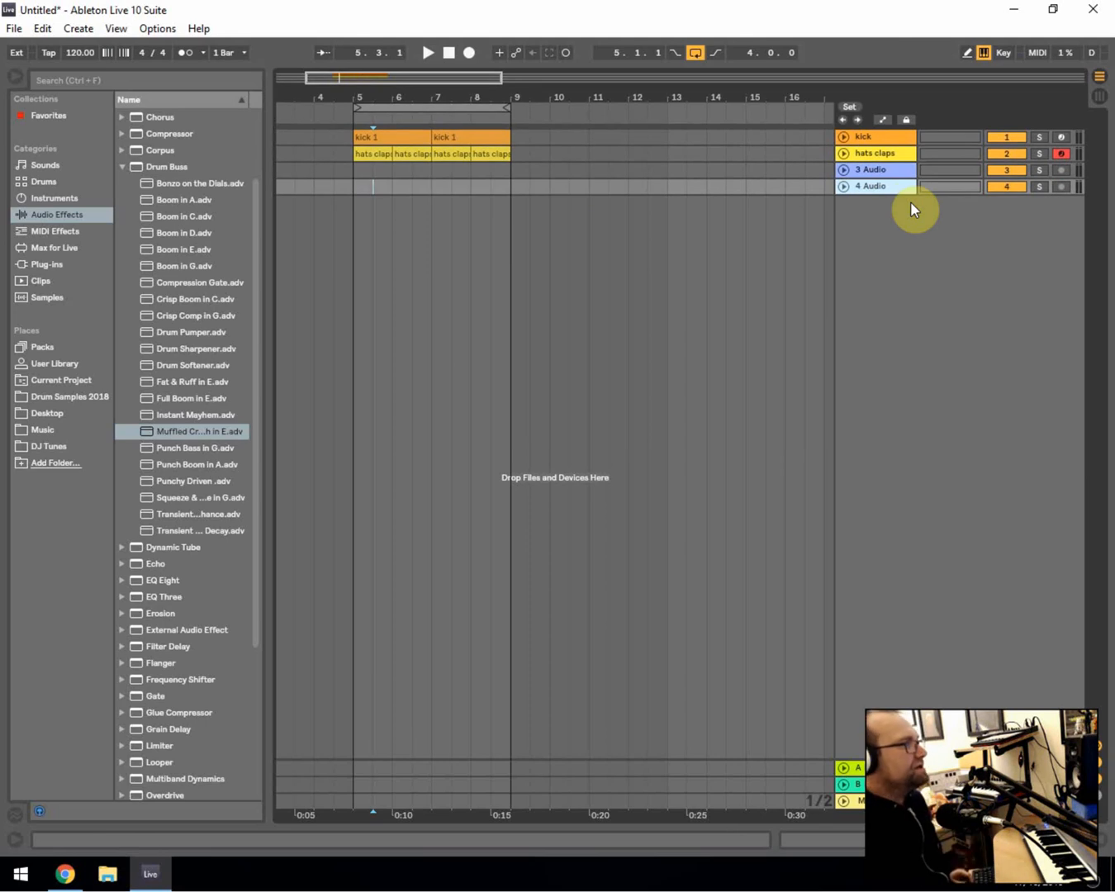
pyautogui.click(352, 174)
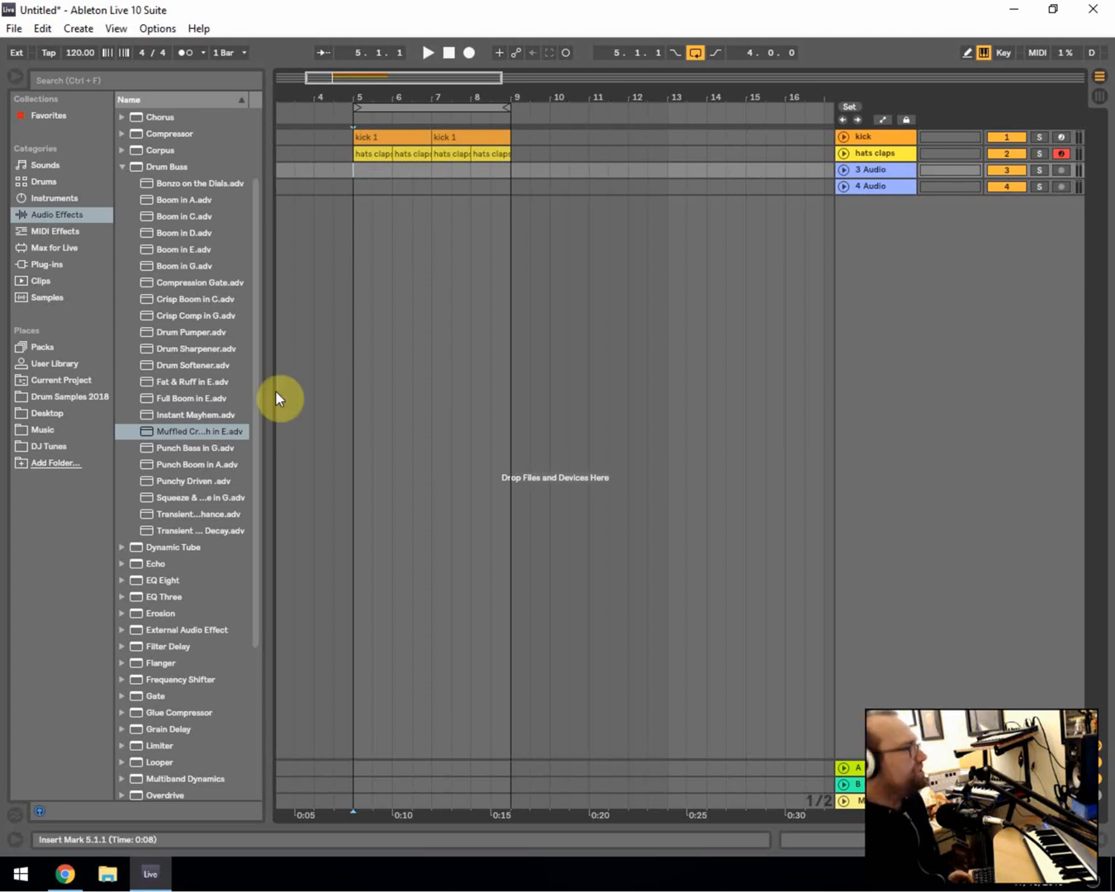
# - Switch to Chrome and view the Fender Rhodes Chords pack among Waxadisc's free sample packs, then close that site
pyautogui.click(65, 874)
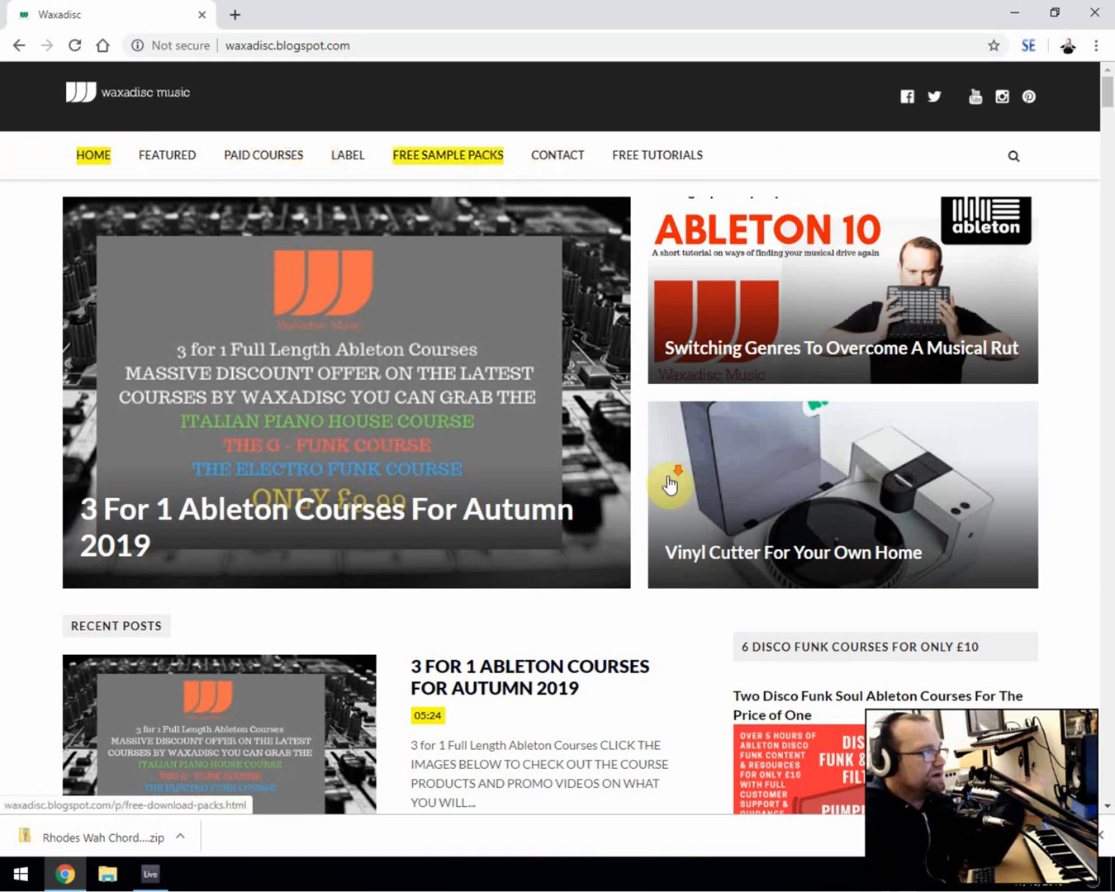
pyautogui.scroll(-12, 516, 563)
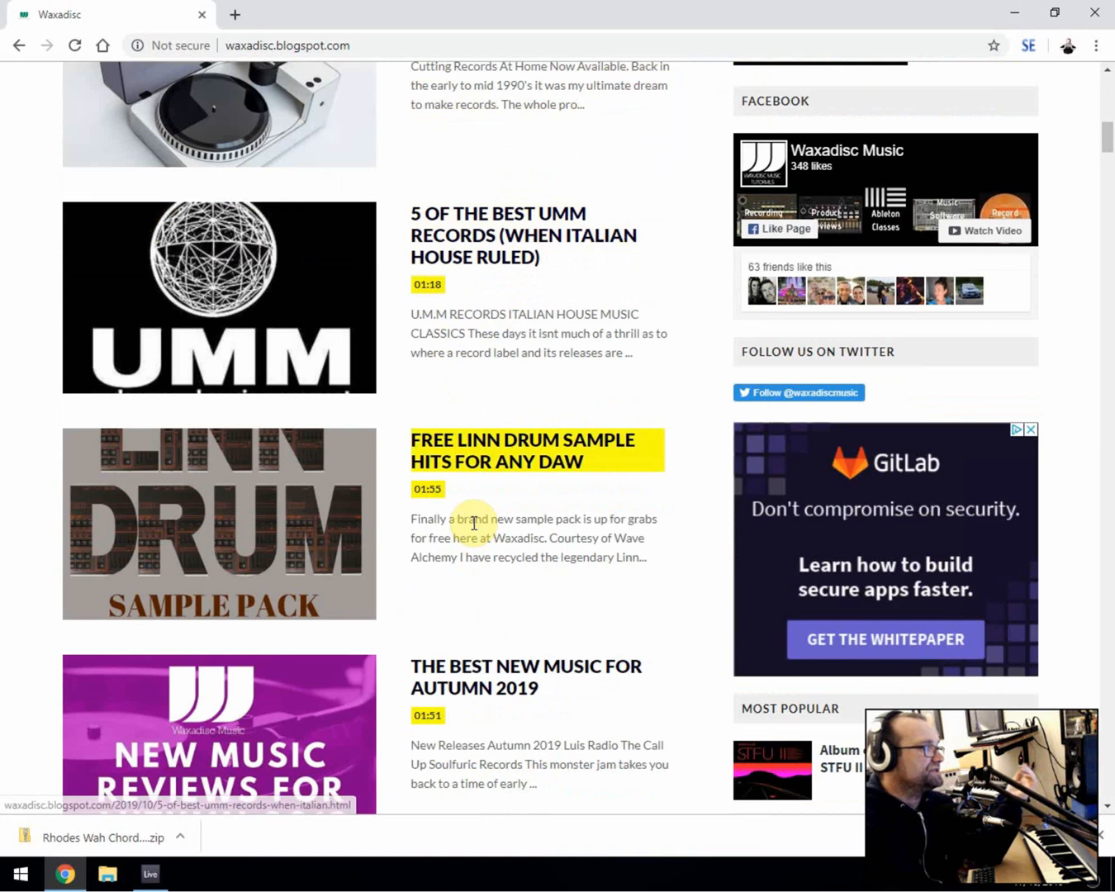
pyautogui.scroll(12, 475, 529)
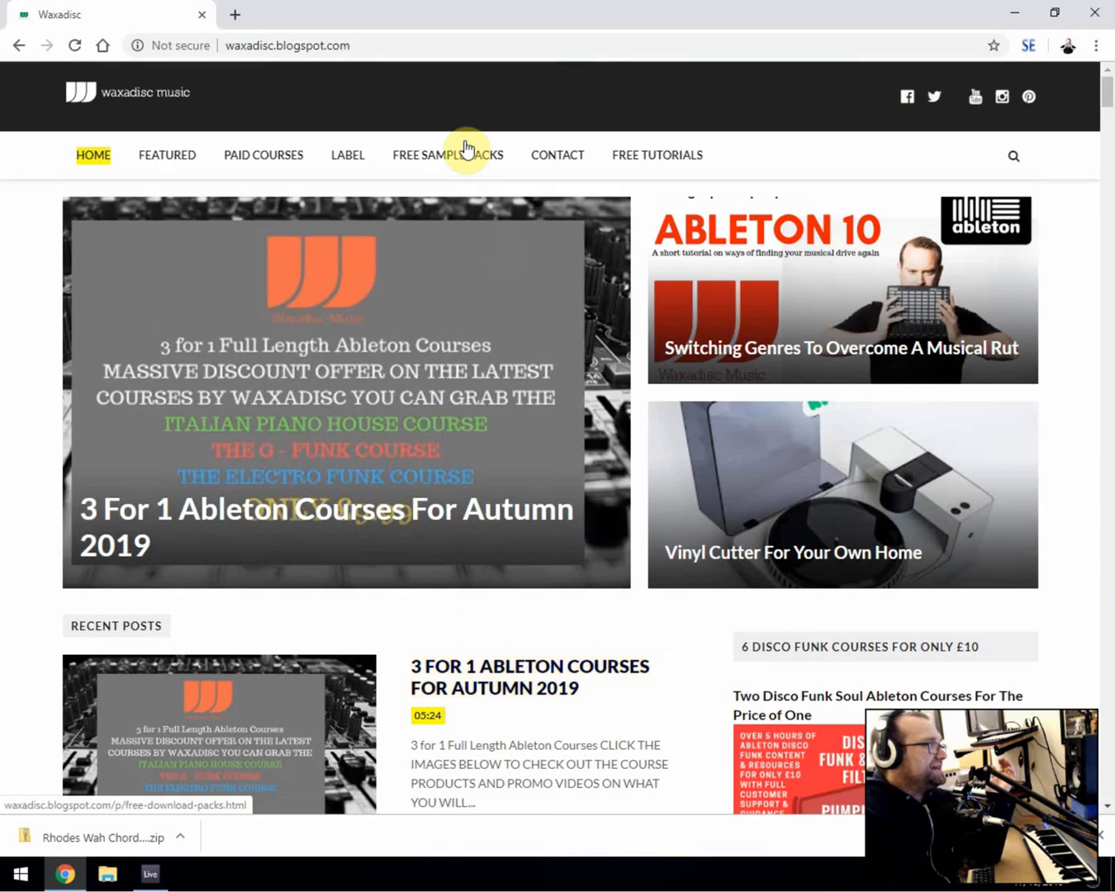
pyautogui.click(454, 158)
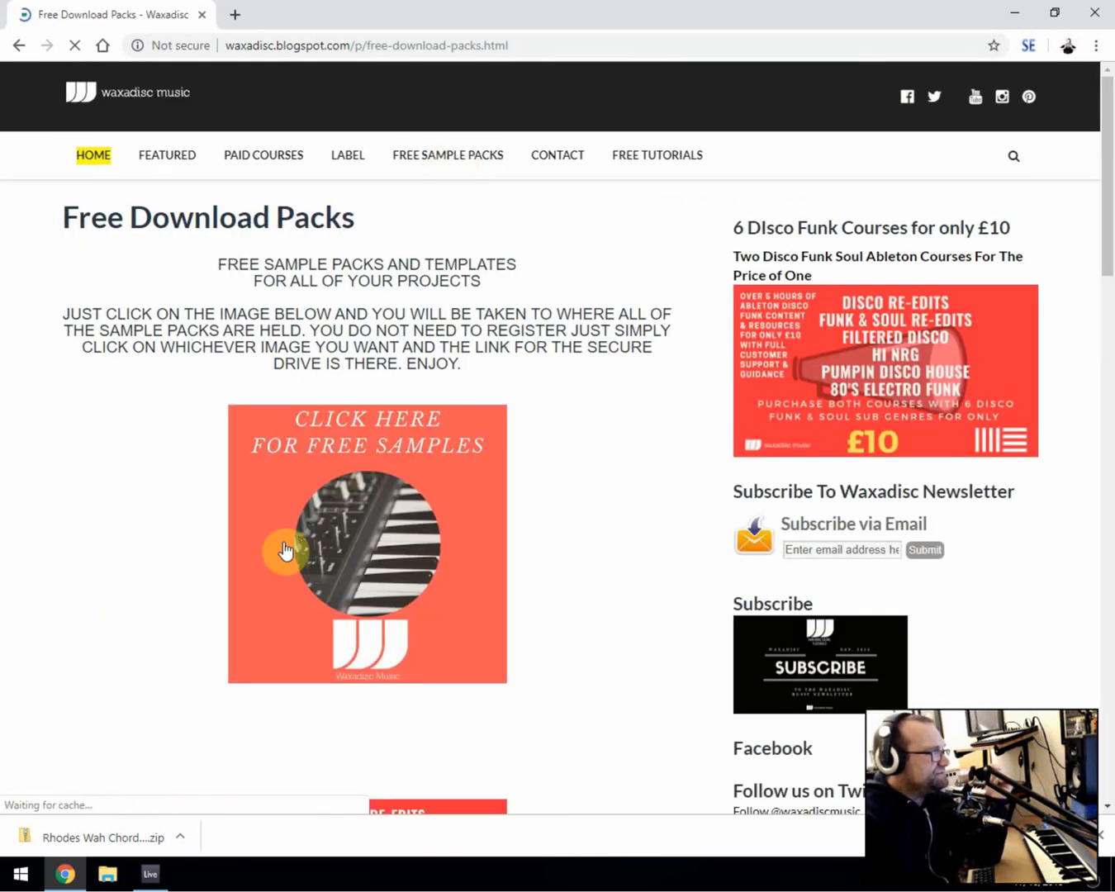
pyautogui.click(324, 461)
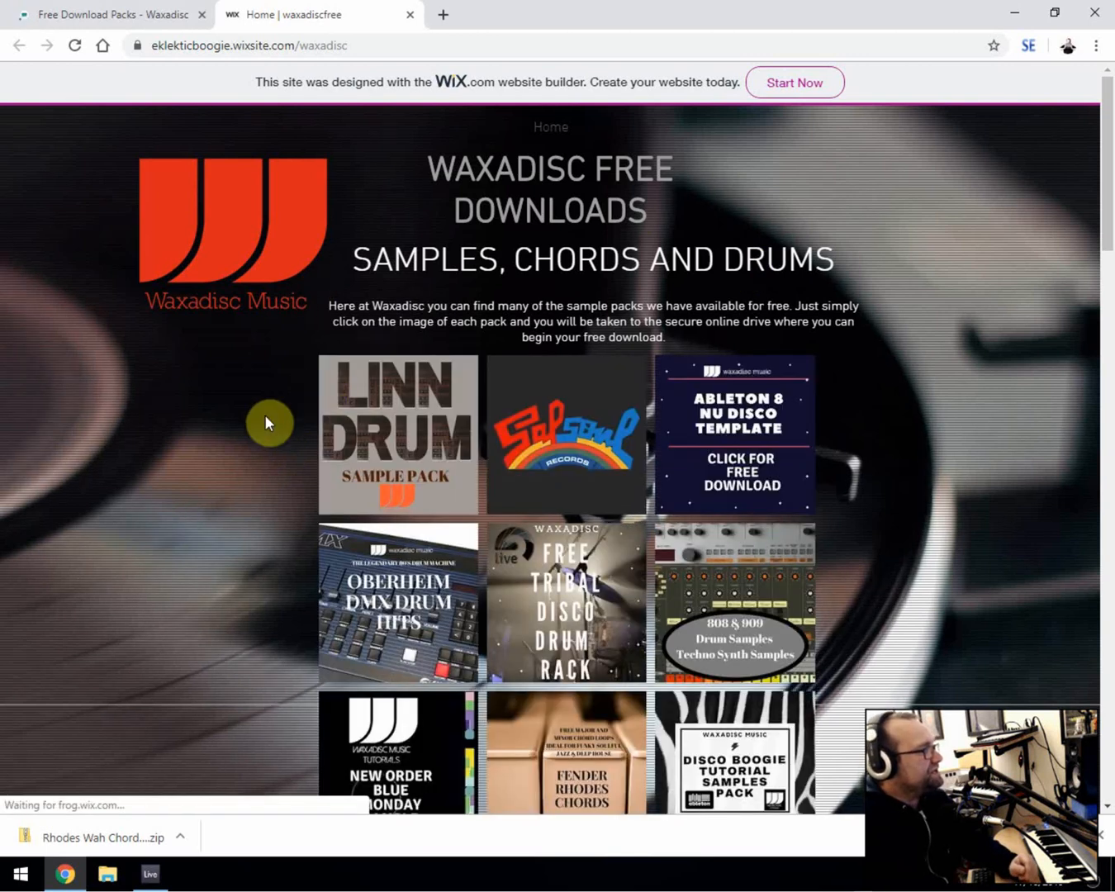
pyautogui.scroll(-3, 496, 497)
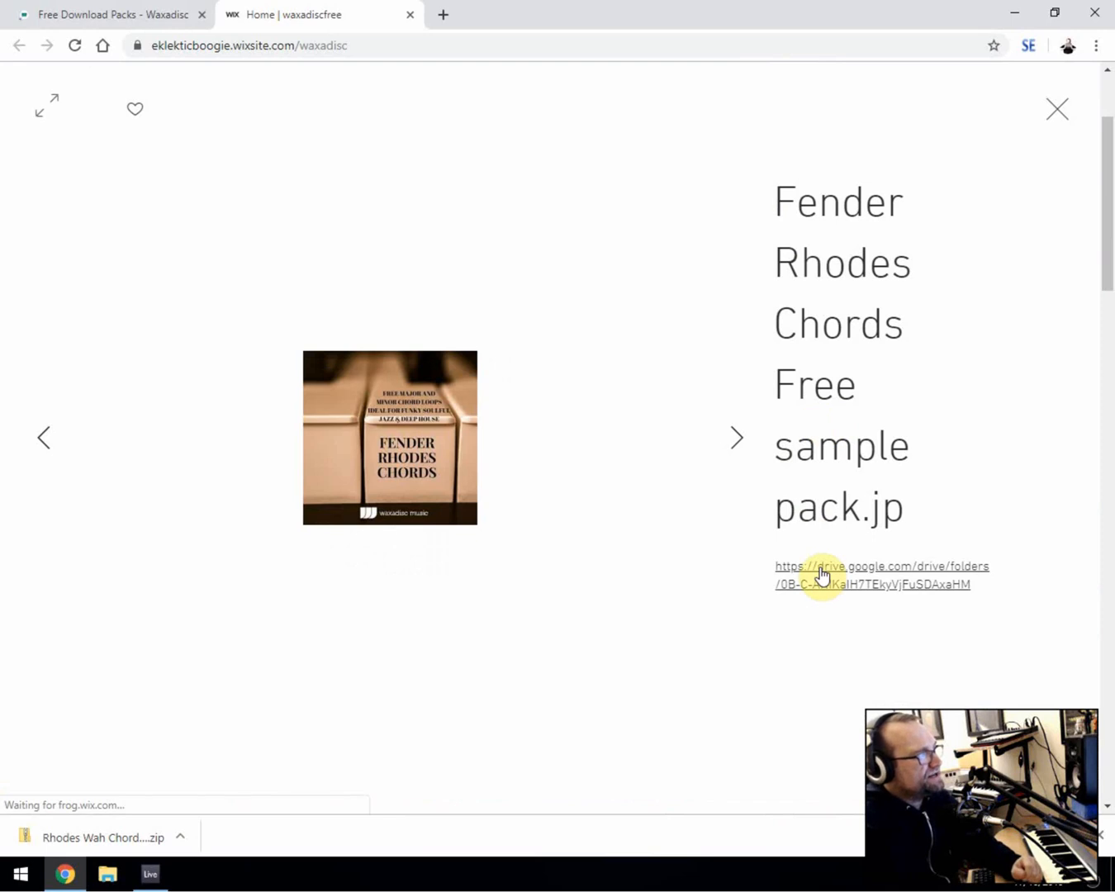
pyautogui.click(411, 14)
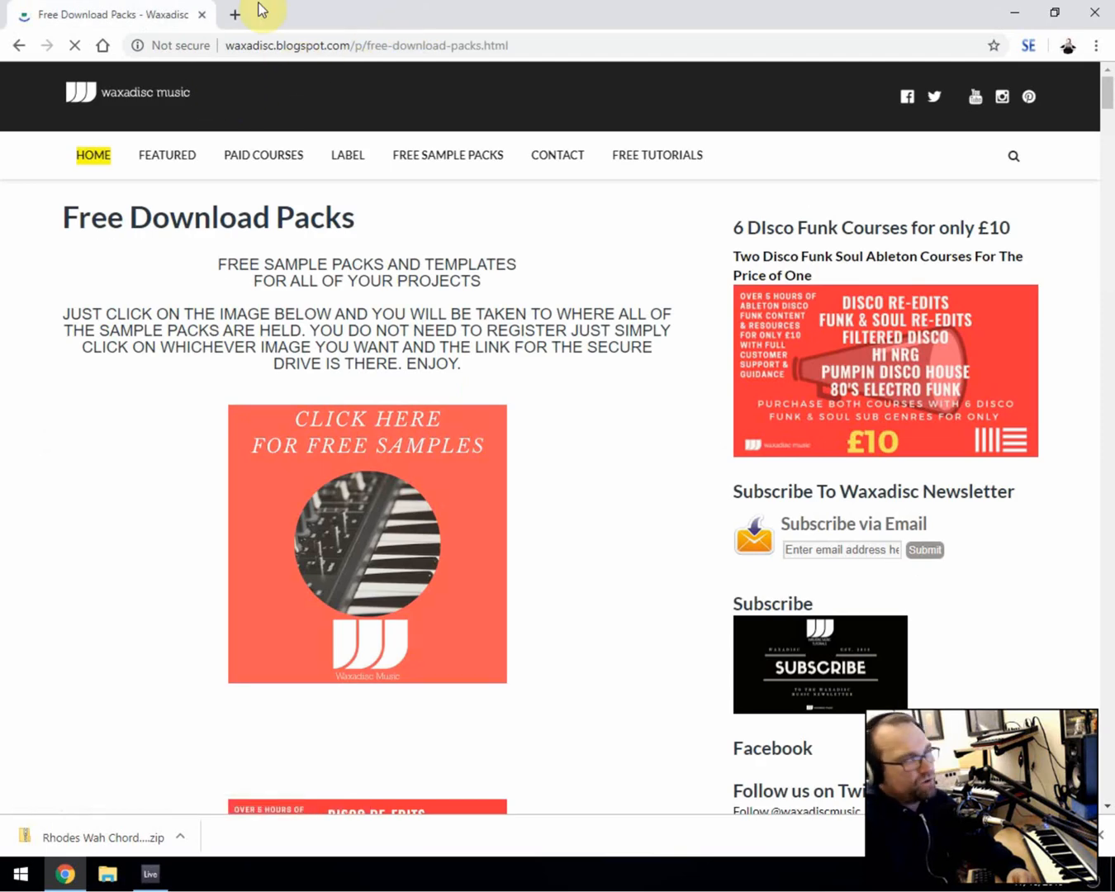
# - Switch back to Ableton Live and open the Drum Samples 2018 place in the browser
pyautogui.click(151, 873)
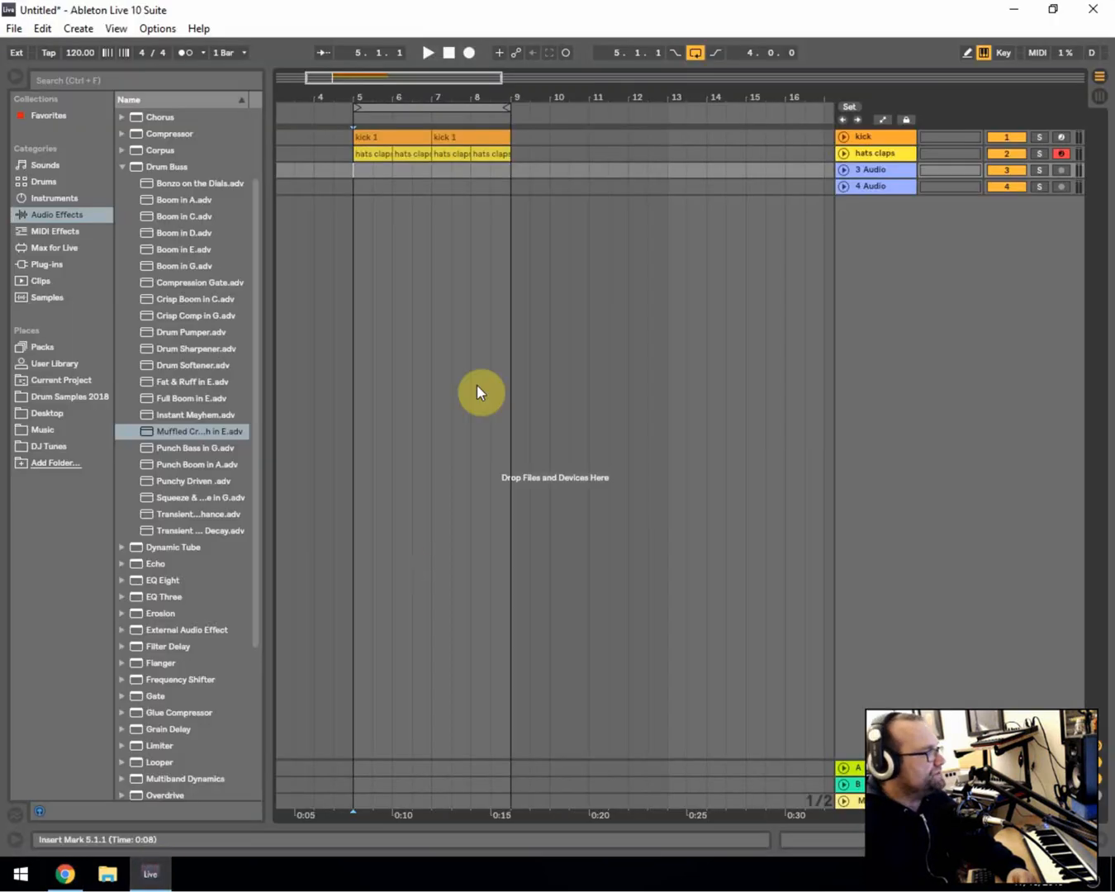
pyautogui.click(57, 414)
pyautogui.click(57, 397)
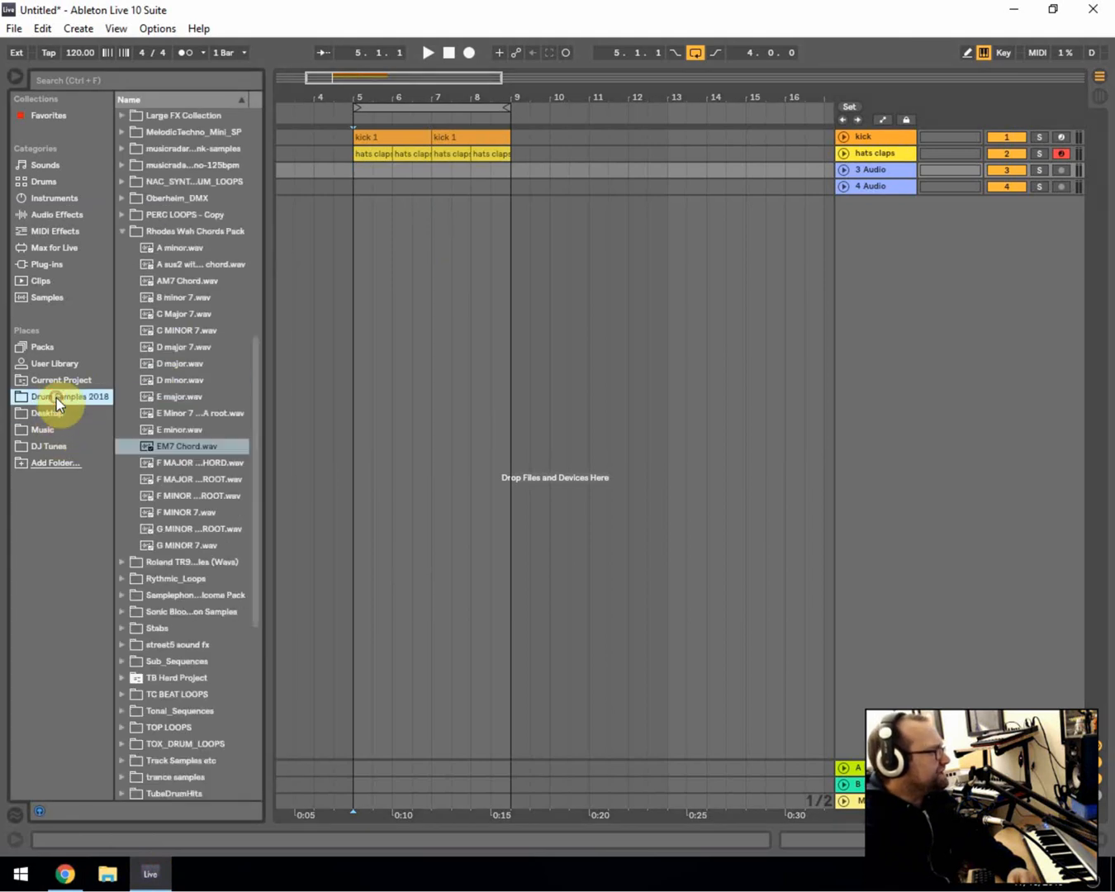
# - Audition chord samples in the Rhodes Wah Chords Pack folder, from C Major 7 through G MINOR 7
pyautogui.click(168, 312)
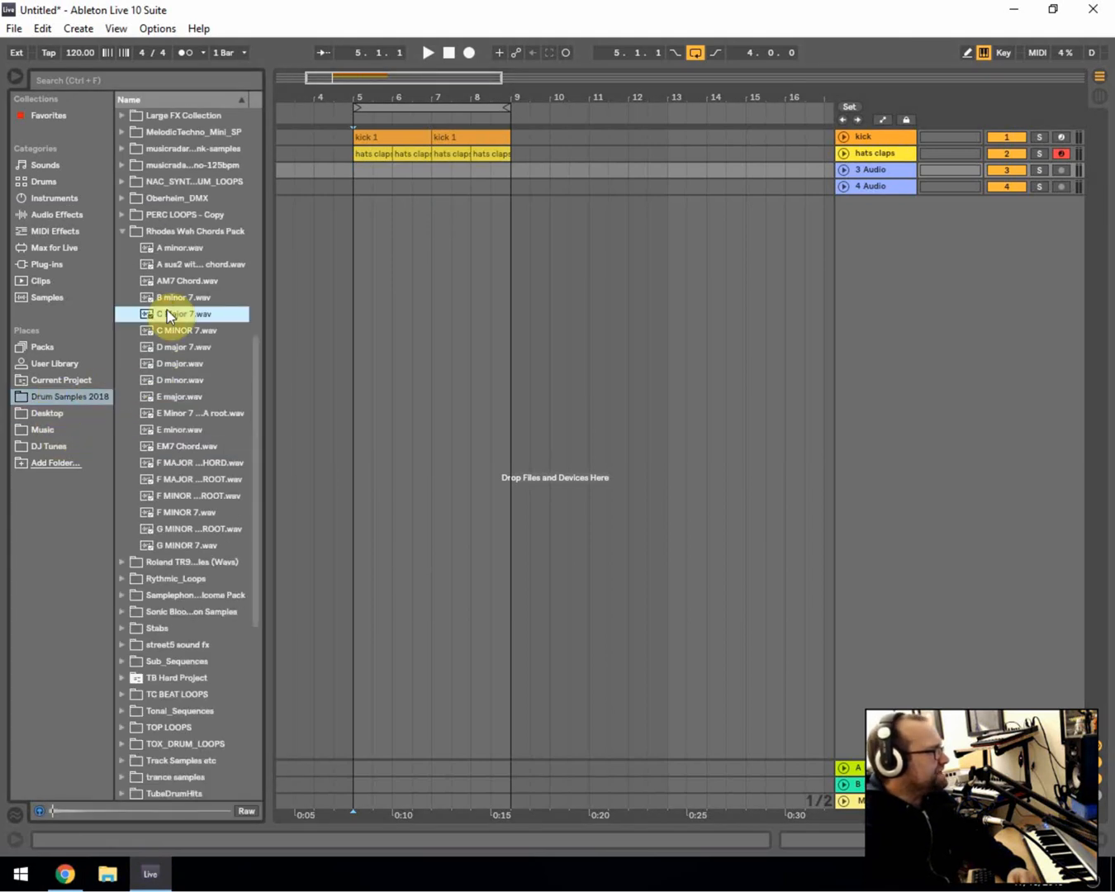
pyautogui.click(167, 345)
pyautogui.click(168, 378)
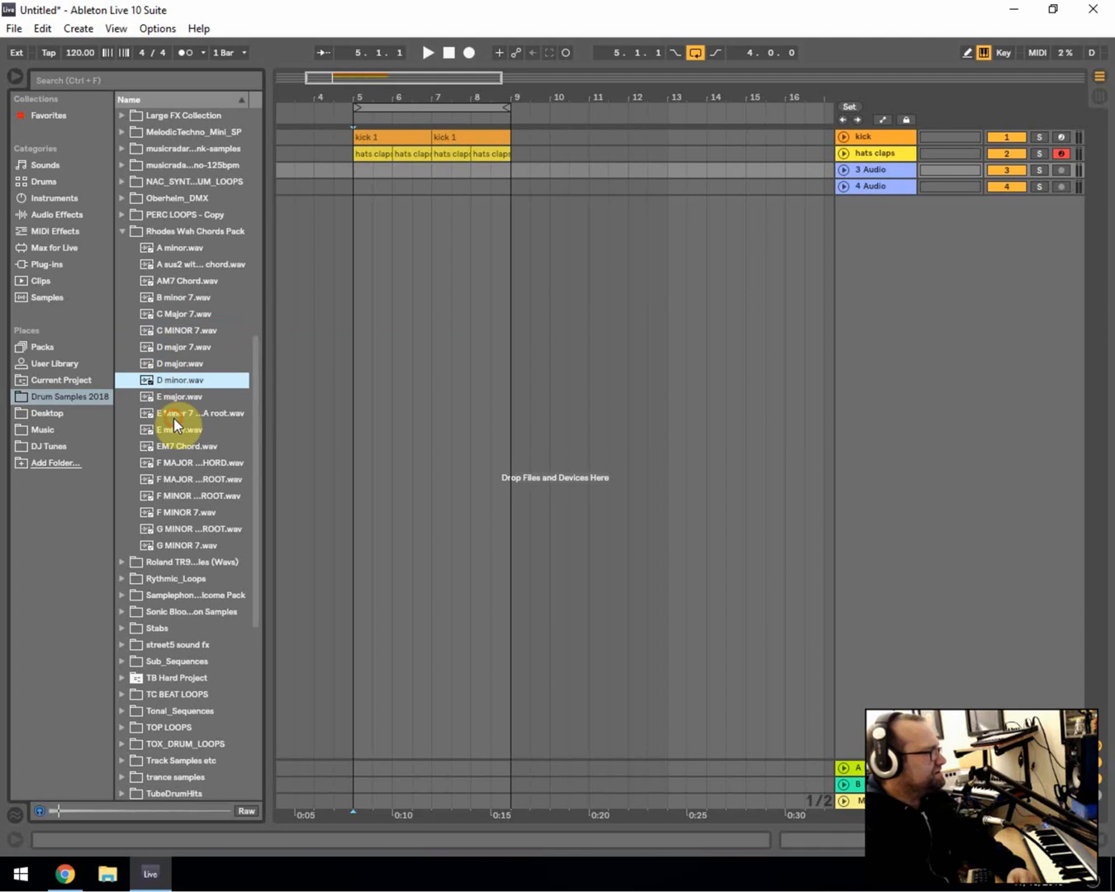
pyautogui.click(173, 415)
pyautogui.click(171, 431)
pyautogui.click(174, 446)
pyautogui.click(173, 479)
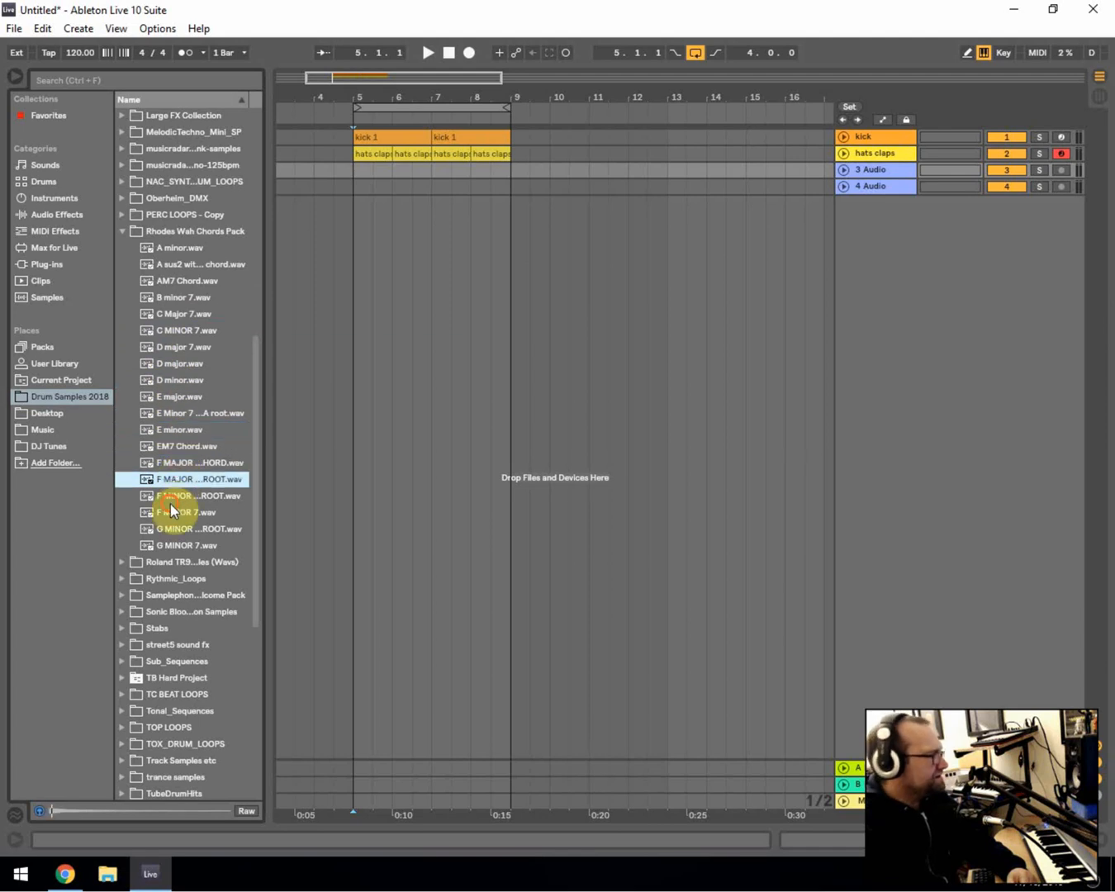
pyautogui.click(173, 495)
pyautogui.click(172, 529)
pyautogui.click(184, 542)
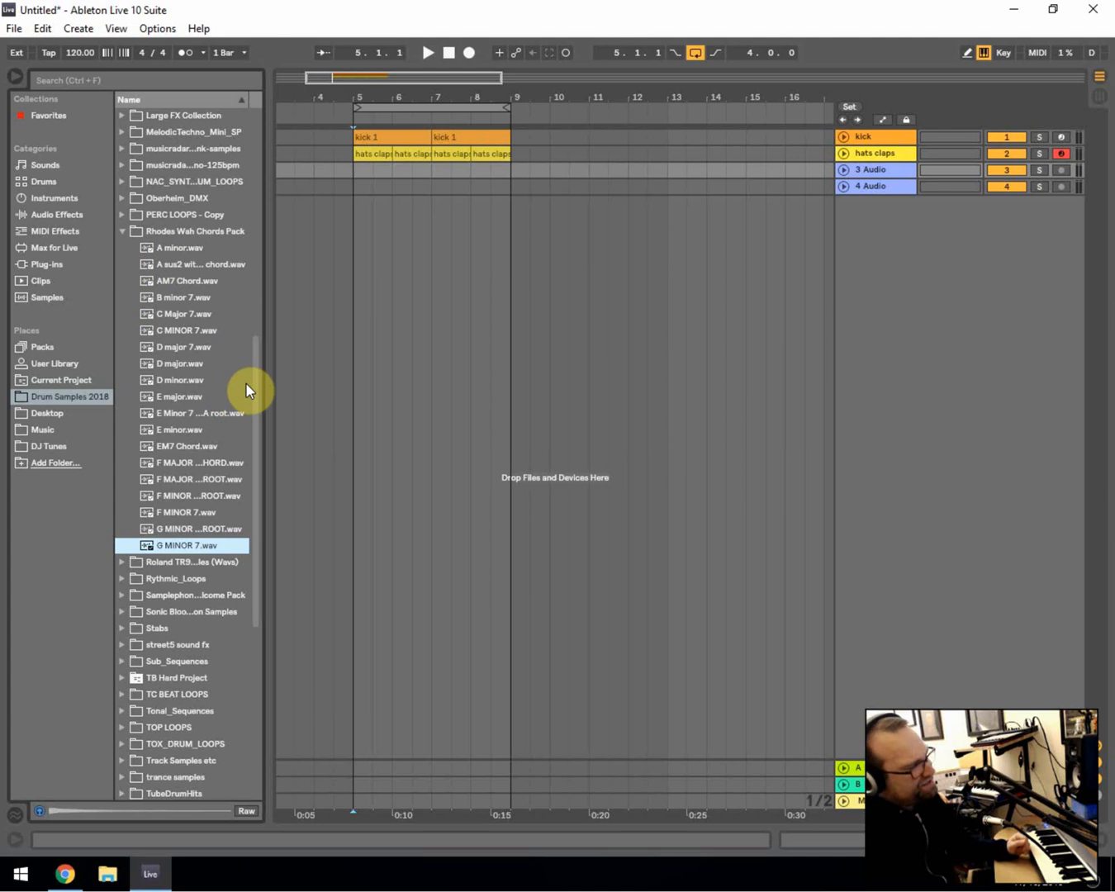
# - Place AM7 Chord.wav at bar 5 on the 3 Audio track and trim it to two beats
pyautogui.moveTo(183, 281); pyautogui.dragTo(362, 177)
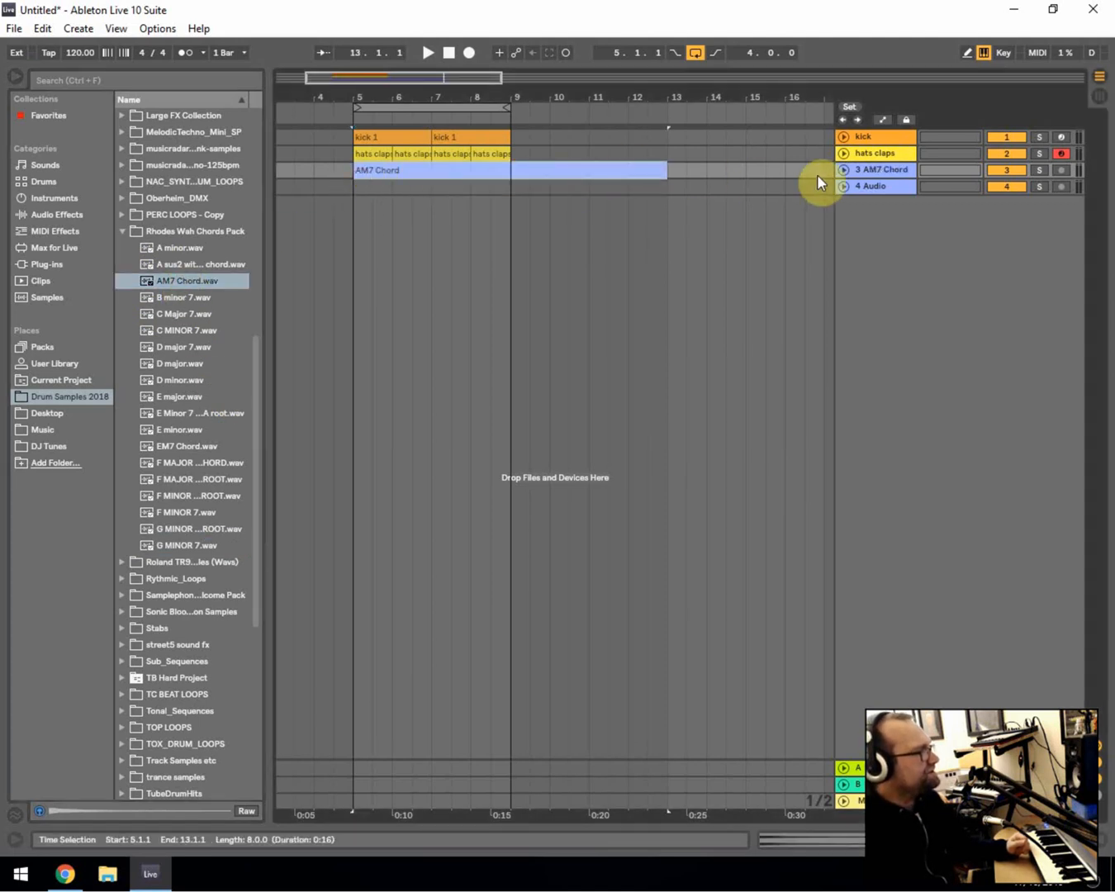
pyautogui.click(844, 170)
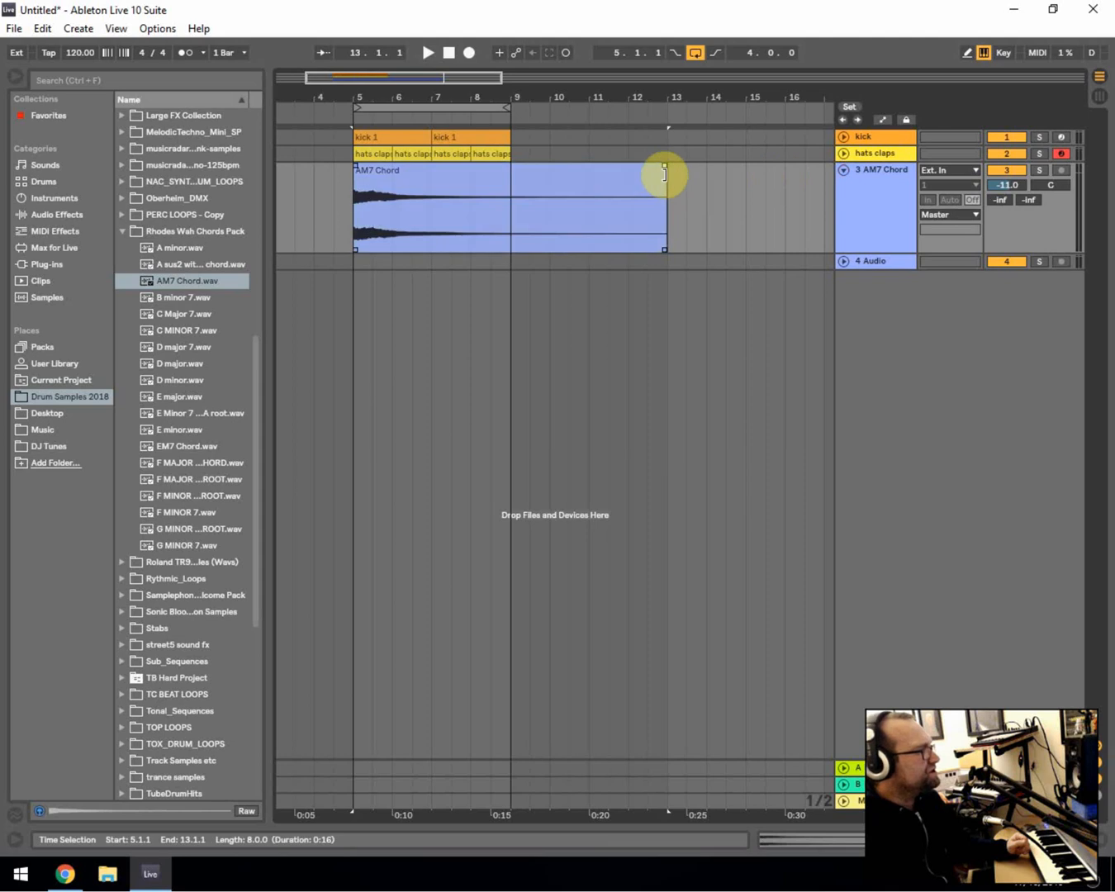
pyautogui.moveTo(667, 174); pyautogui.dragTo(470, 199)
pyautogui.moveTo(395, 199); pyautogui.dragTo(357, 206)
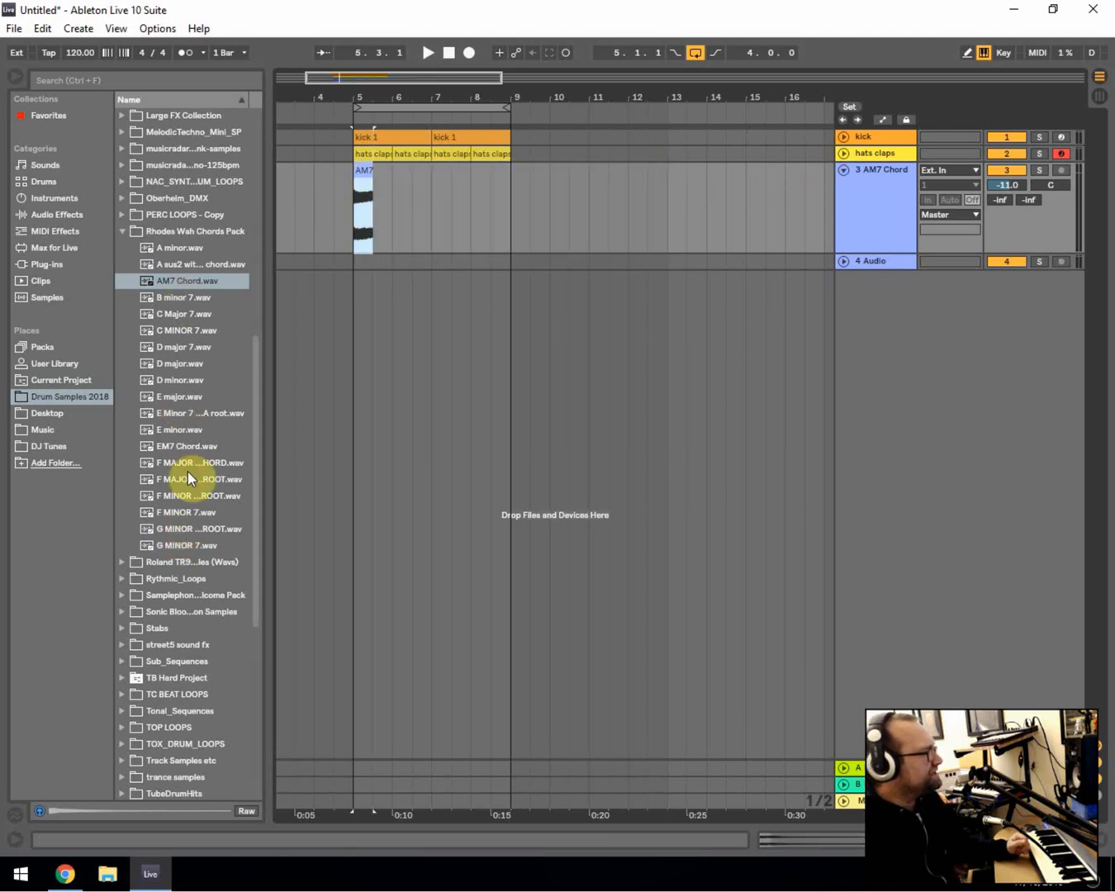
# - Audition the E minor, E Minor 7 with A root and EM7 Chord samples to compare them
pyautogui.click(183, 432)
pyautogui.click(178, 421)
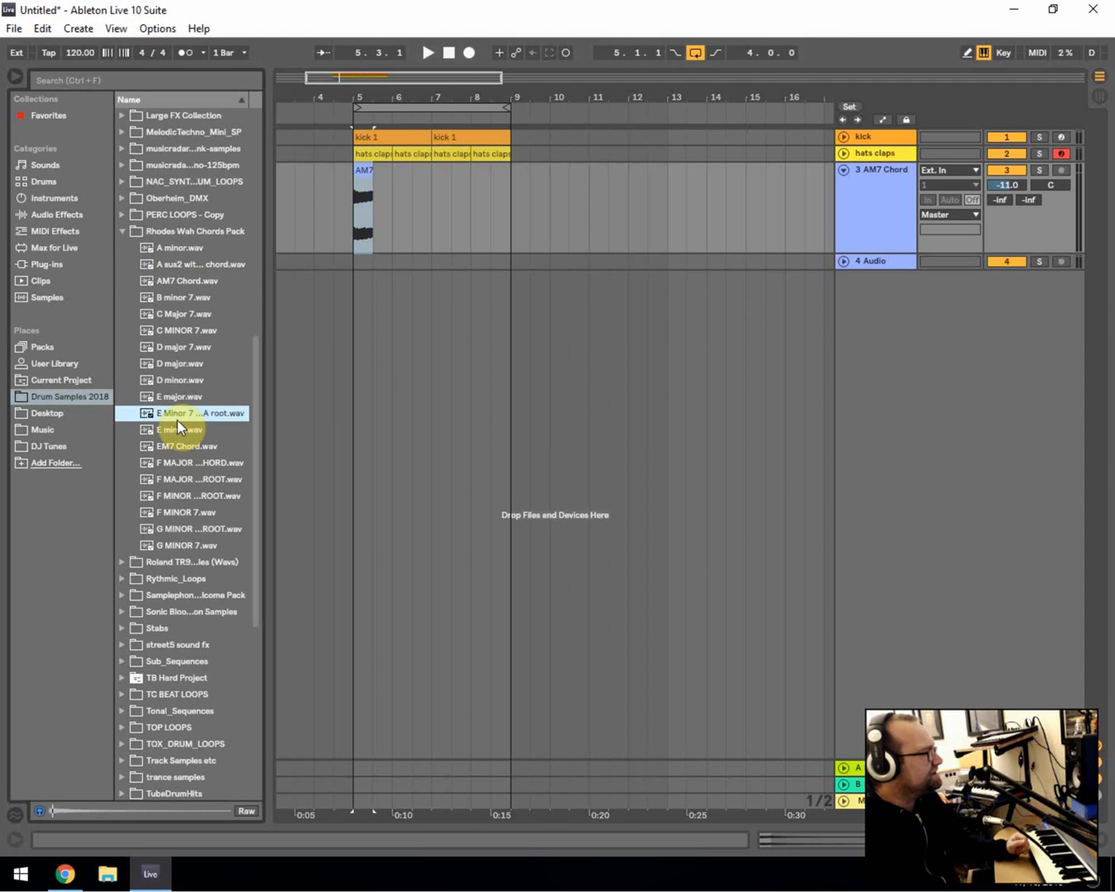
pyautogui.click(177, 445)
pyautogui.click(182, 430)
pyautogui.click(195, 445)
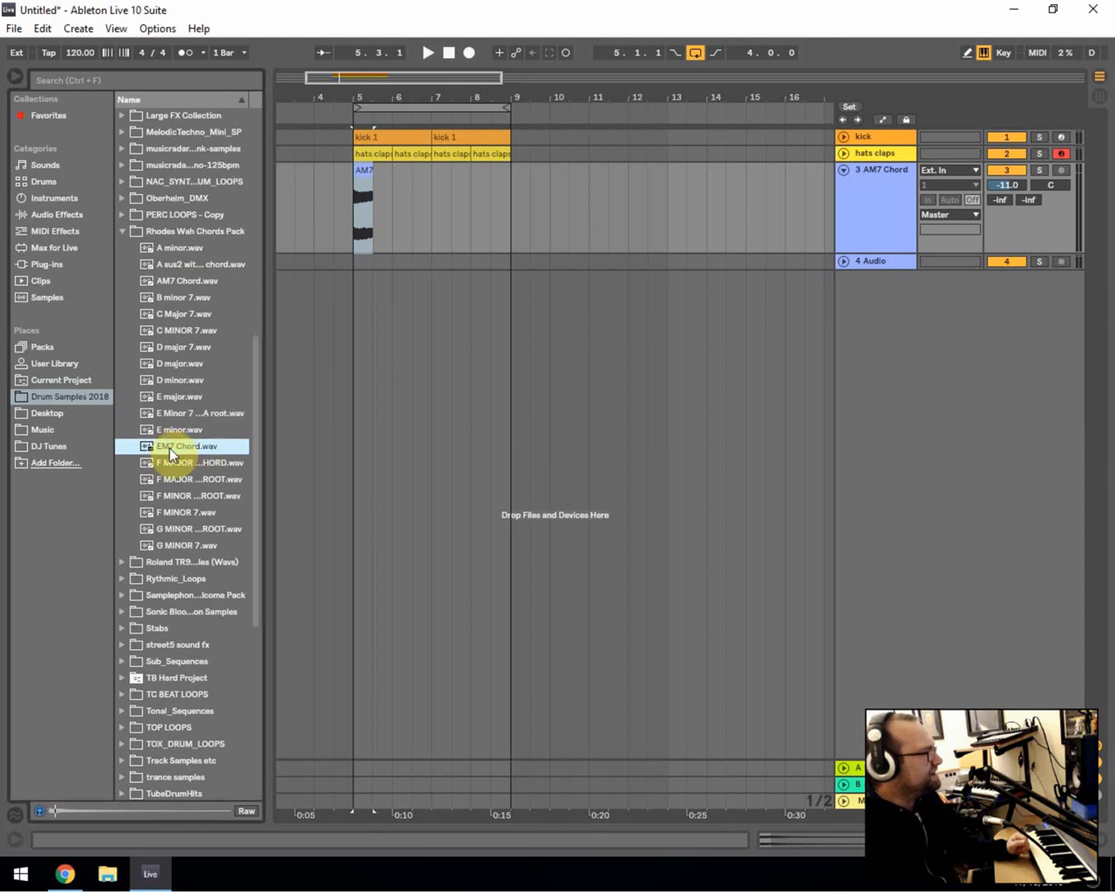
# - Place EM7 Chord.wav directly after the AM7 clip, trim it to end at bar 6, and play from bar 5
pyautogui.moveTo(170, 450); pyautogui.dragTo(441, 175)
pyautogui.moveTo(685, 177); pyautogui.dragTo(399, 189)
pyautogui.moveTo(380, 94)
pyautogui.mouseDown()
pyautogui.moveTo(376, 224)
pyautogui.moveTo(380, 207)
pyautogui.mouseUp()
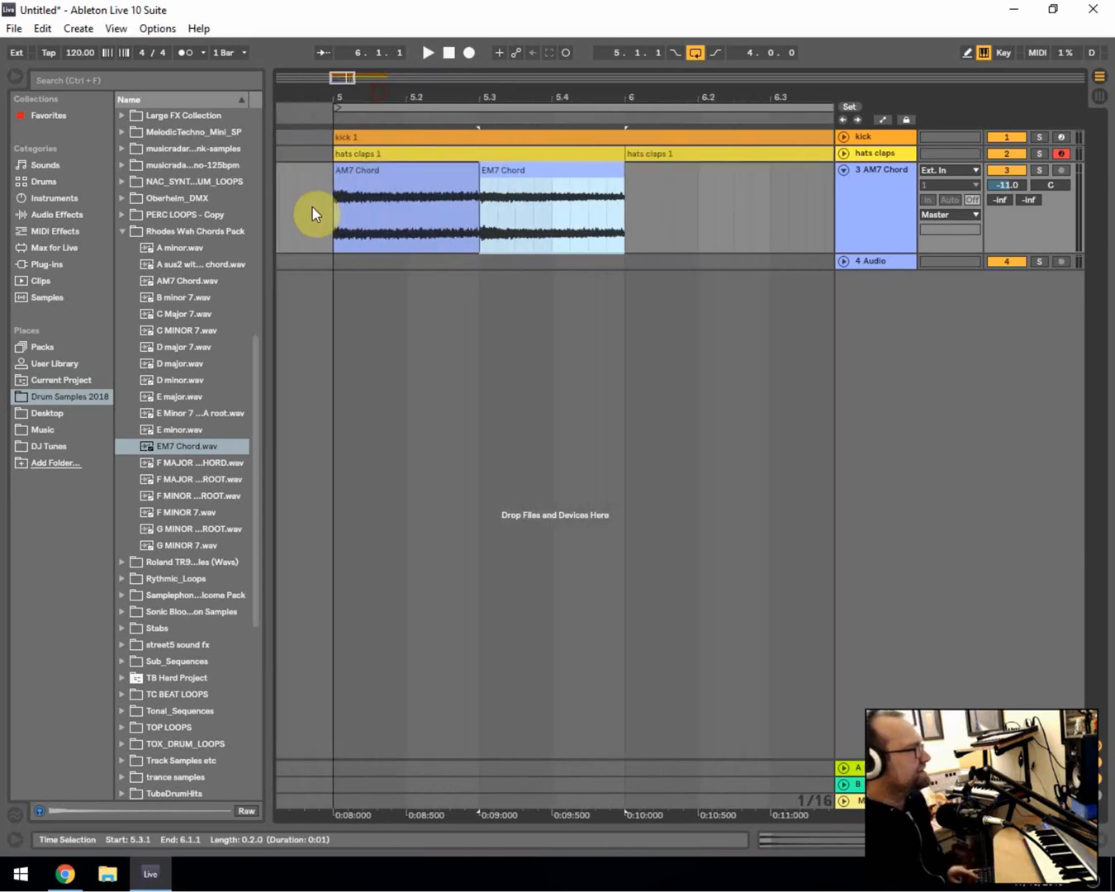
pyautogui.click(327, 214)
pyautogui.press('space')
pyautogui.press('space')
# - Move the EM7 Chord clip to 5.4.1 and extend the AM7 Chord clip to meet it
pyautogui.moveTo(510, 170); pyautogui.dragTo(585, 173)
pyautogui.click(475, 172)
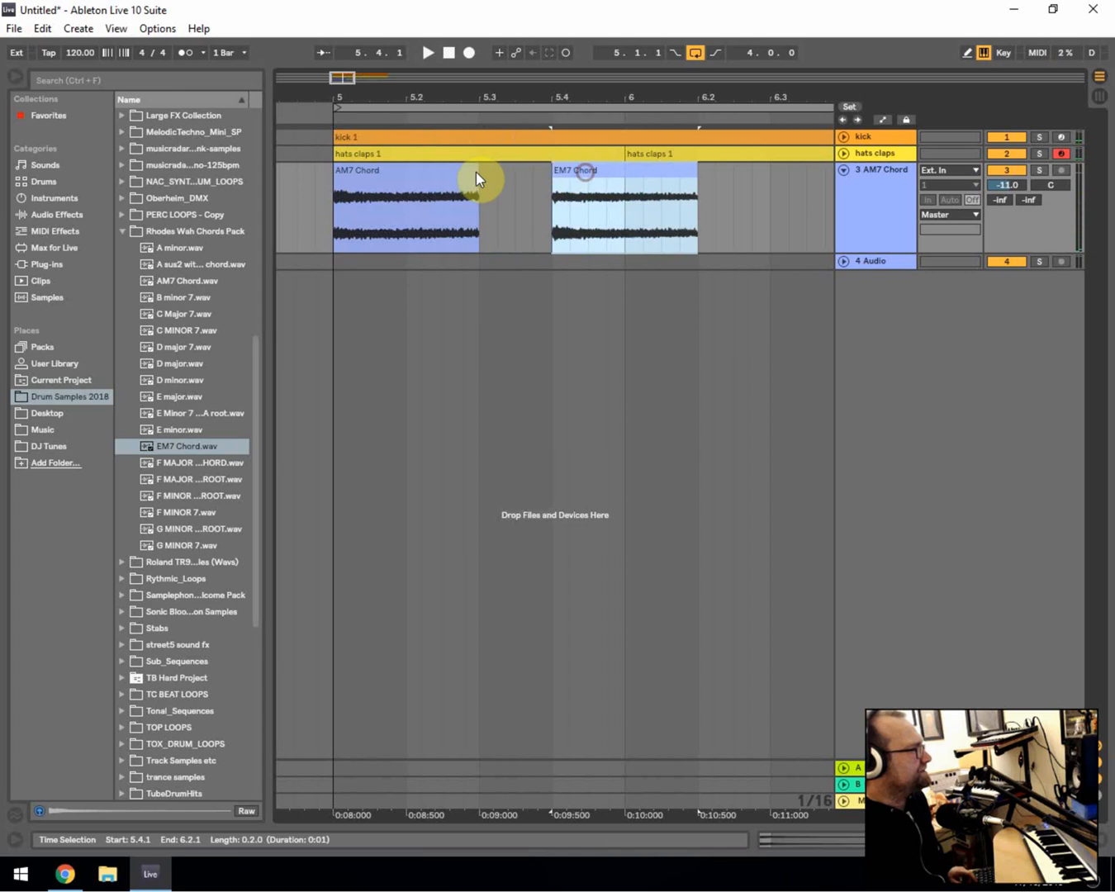
pyautogui.moveTo(475, 191); pyautogui.dragTo(549, 198)
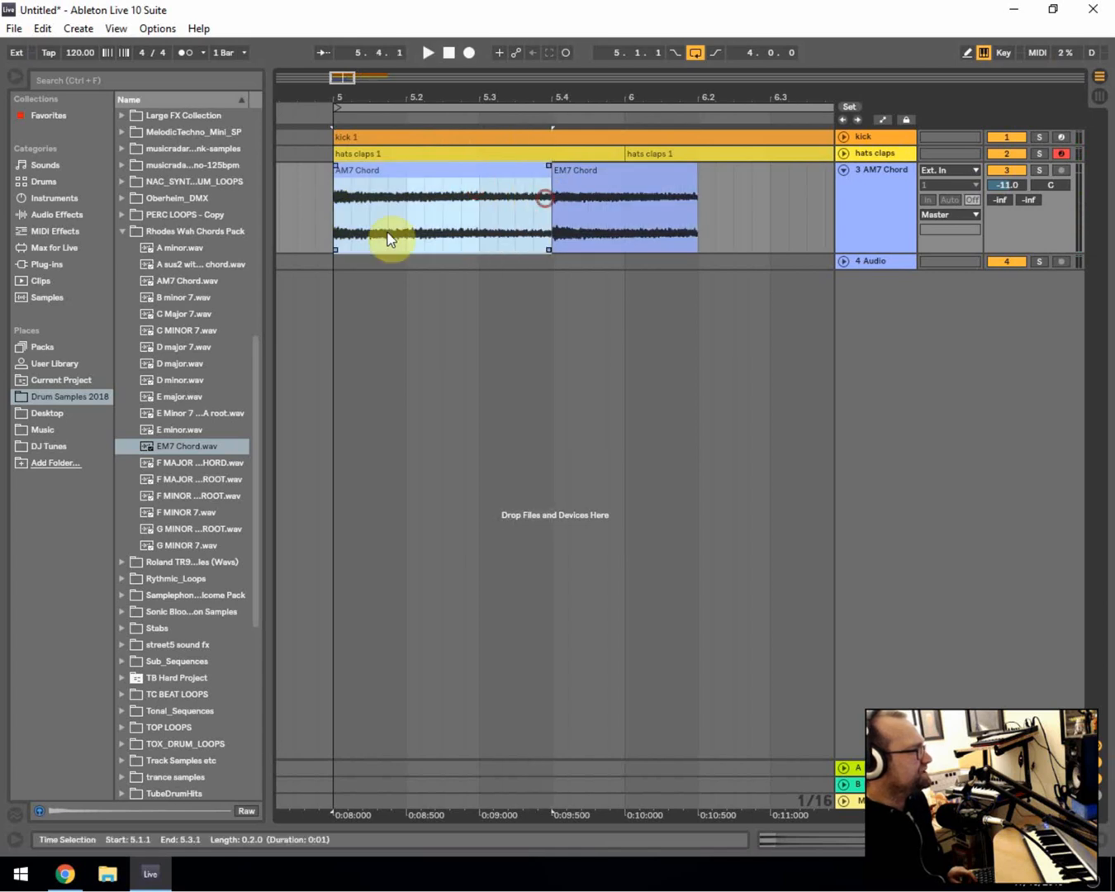
# - Play the two chords from bar 5 and trim the EM7 Chord clip to end at 5.4.3
pyautogui.click(335, 211)
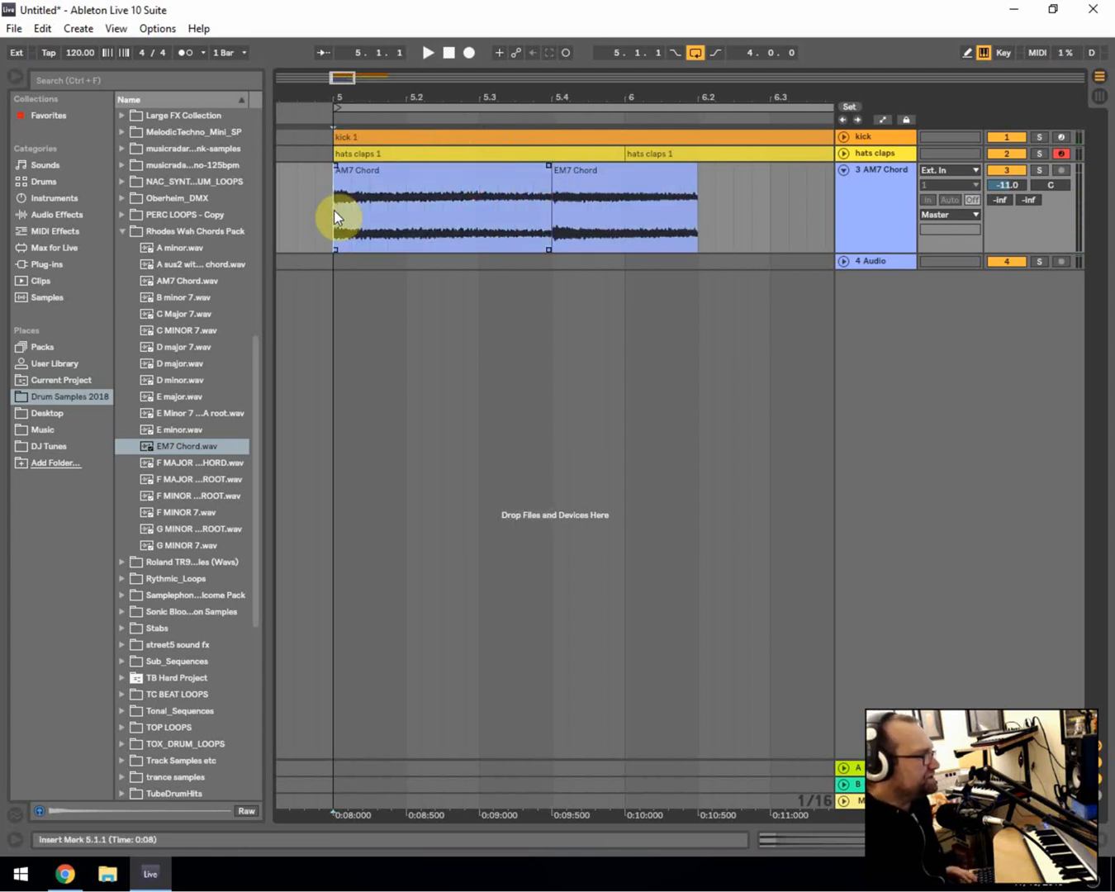
pyautogui.press('space')
pyautogui.press('space')
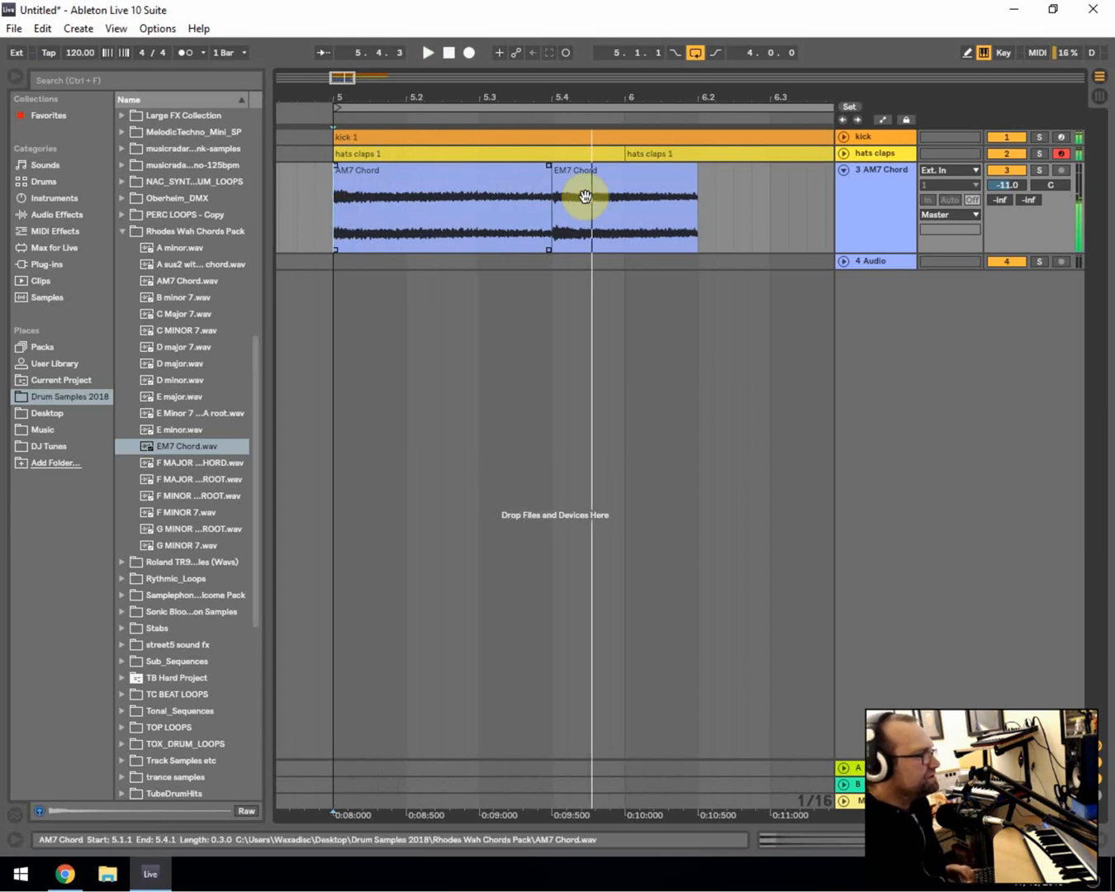
pyautogui.moveTo(698, 194); pyautogui.dragTo(590, 203)
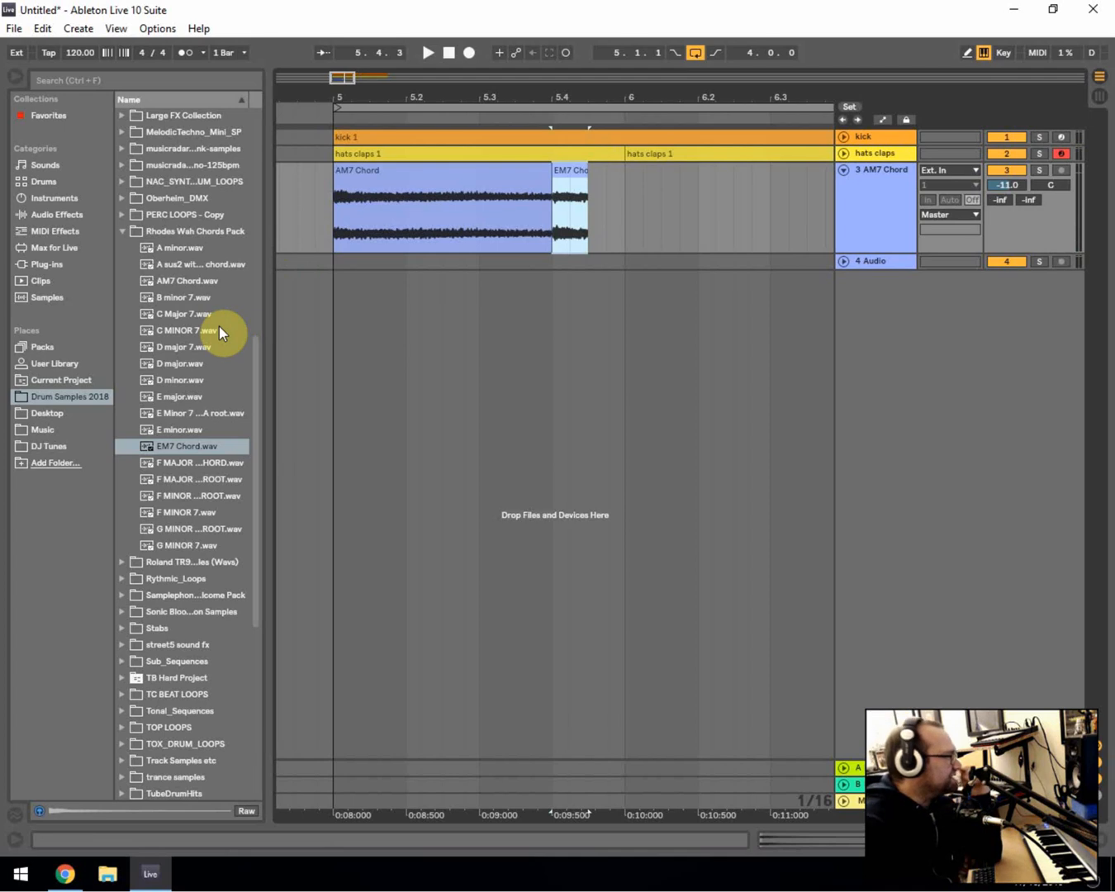
# - Audition F MINOR 7 WITH B FLAT ROOT.wav and place it at 5.4.3, directly after the EM7 Chord clip
pyautogui.moveTo(266, 437); pyautogui.dragTo(390, 445)
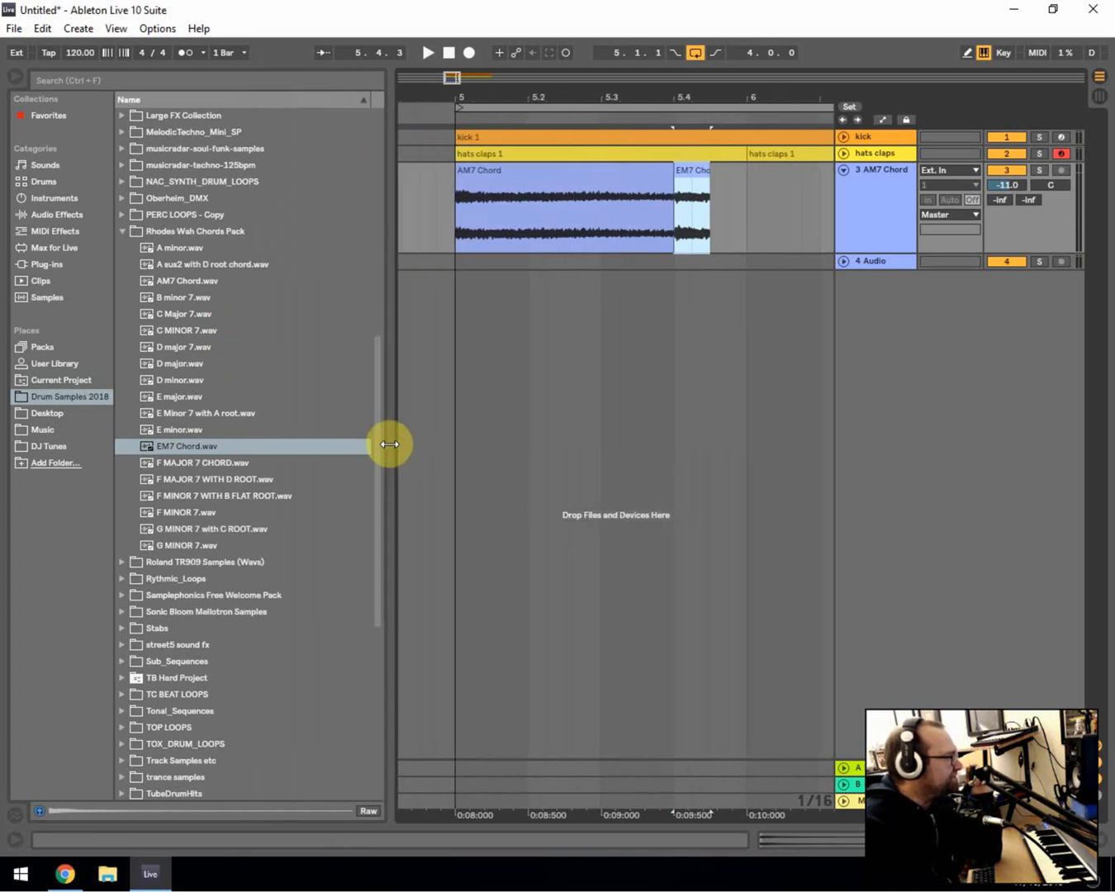
pyautogui.click(206, 494)
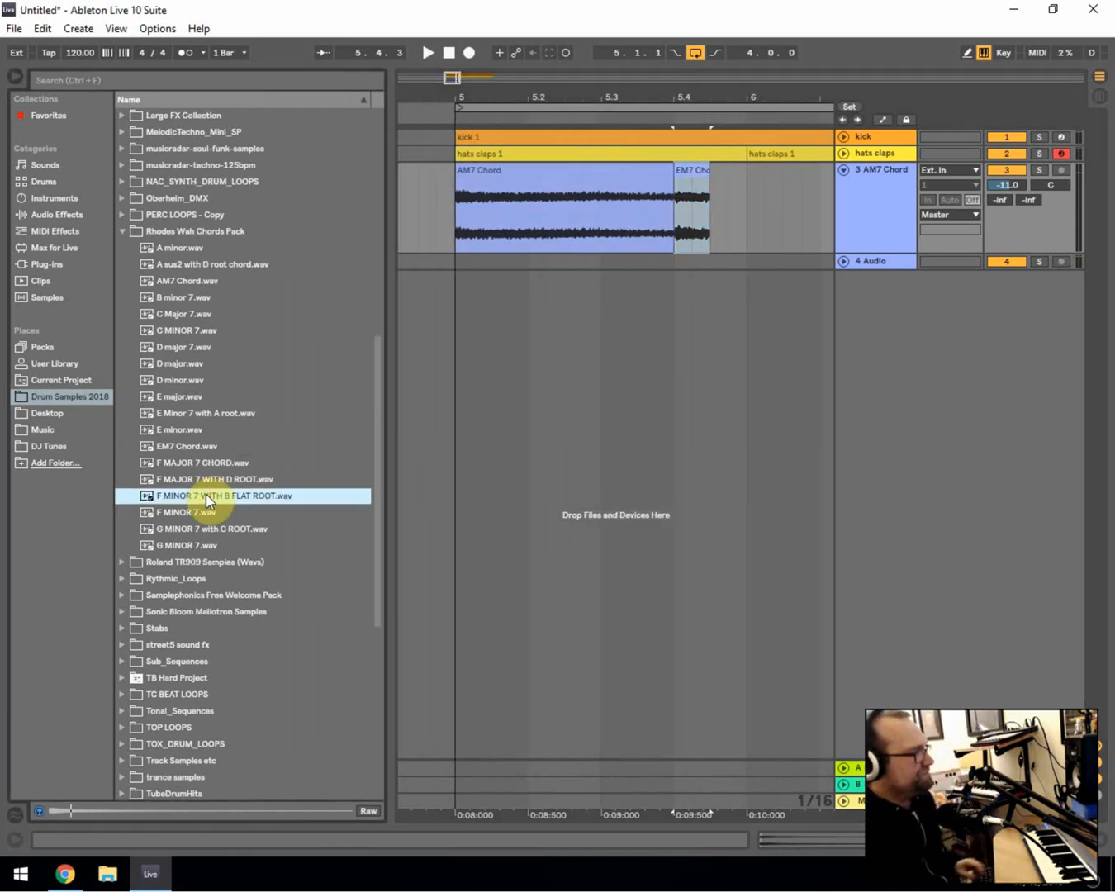
pyautogui.moveTo(206, 495); pyautogui.dragTo(710, 206)
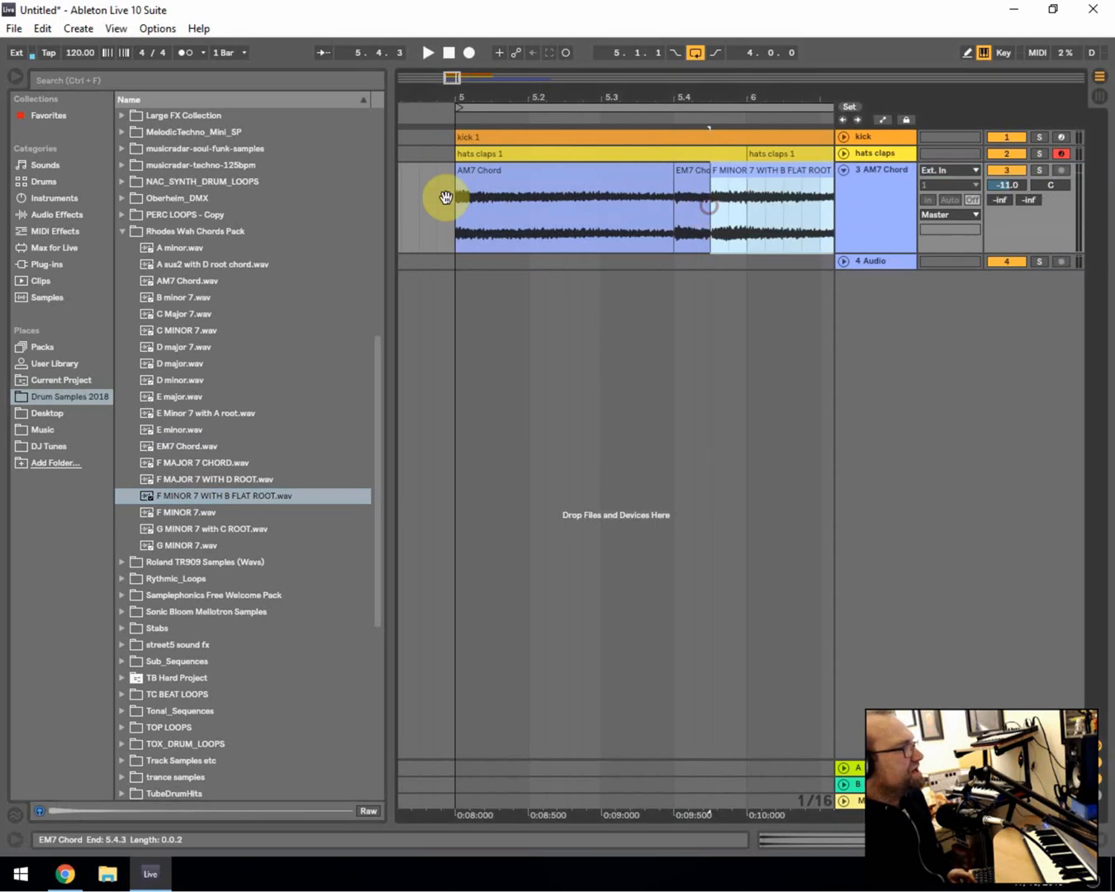
pyautogui.click(458, 214)
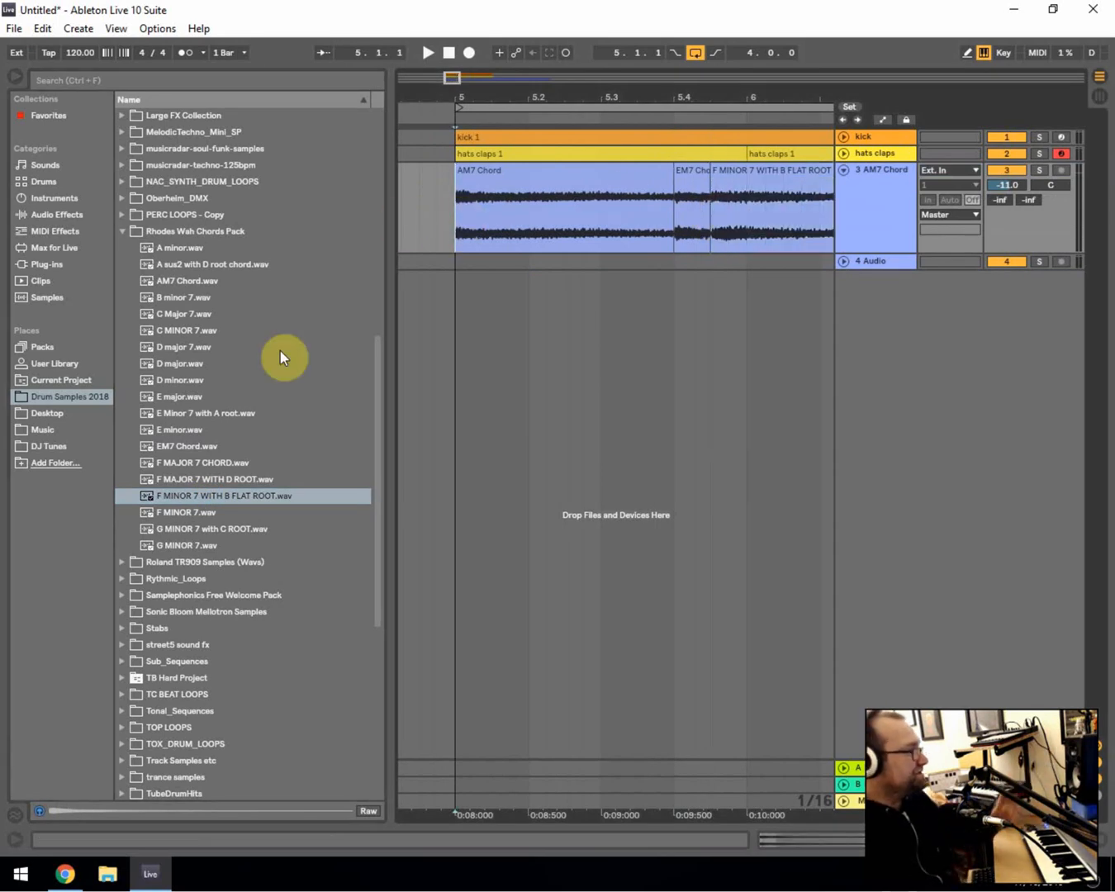
# - Trim the F MINOR 7 WITH B FLAT ROOT clip to end at 7.1.1 and play the chords from bar 5
pyautogui.moveTo(569, 99); pyautogui.dragTo(551, 62)
pyautogui.moveTo(738, 101); pyautogui.dragTo(628, 80)
pyautogui.moveTo(775, 178); pyautogui.dragTo(502, 210)
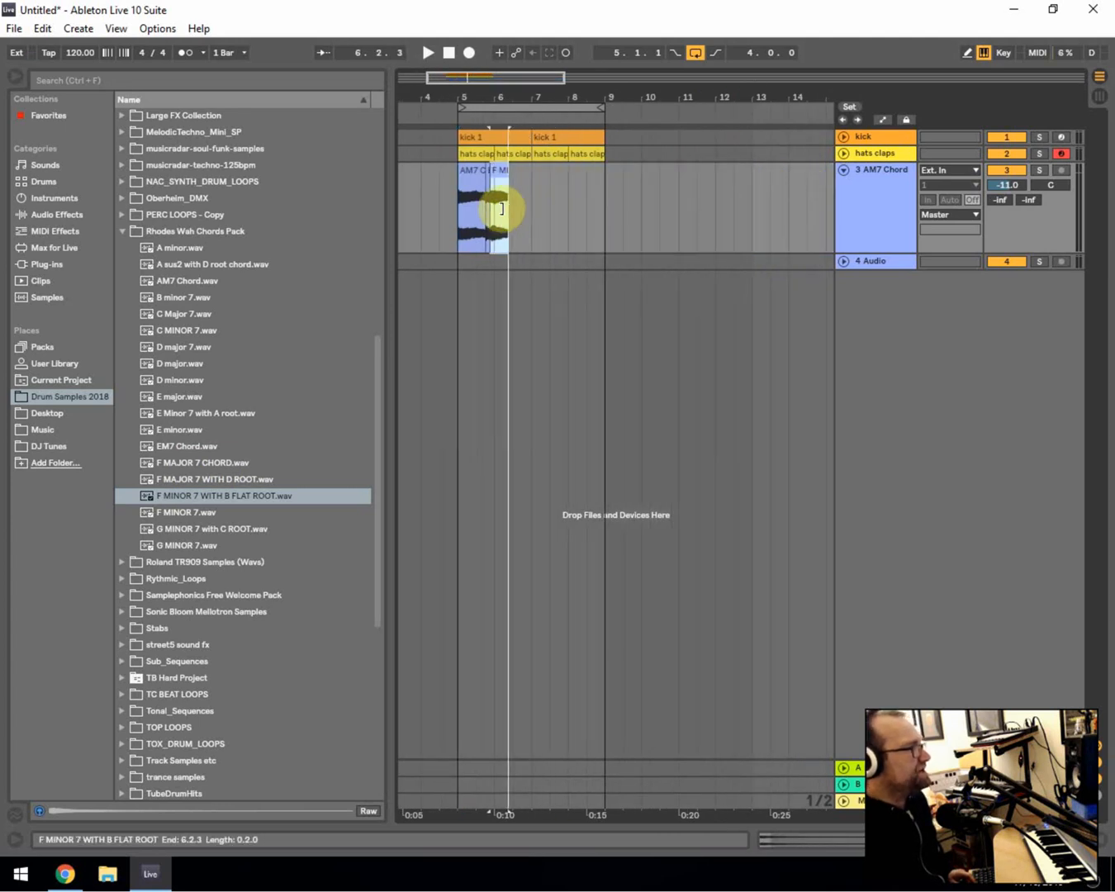
pyautogui.moveTo(460, 94); pyautogui.dragTo(517, 180)
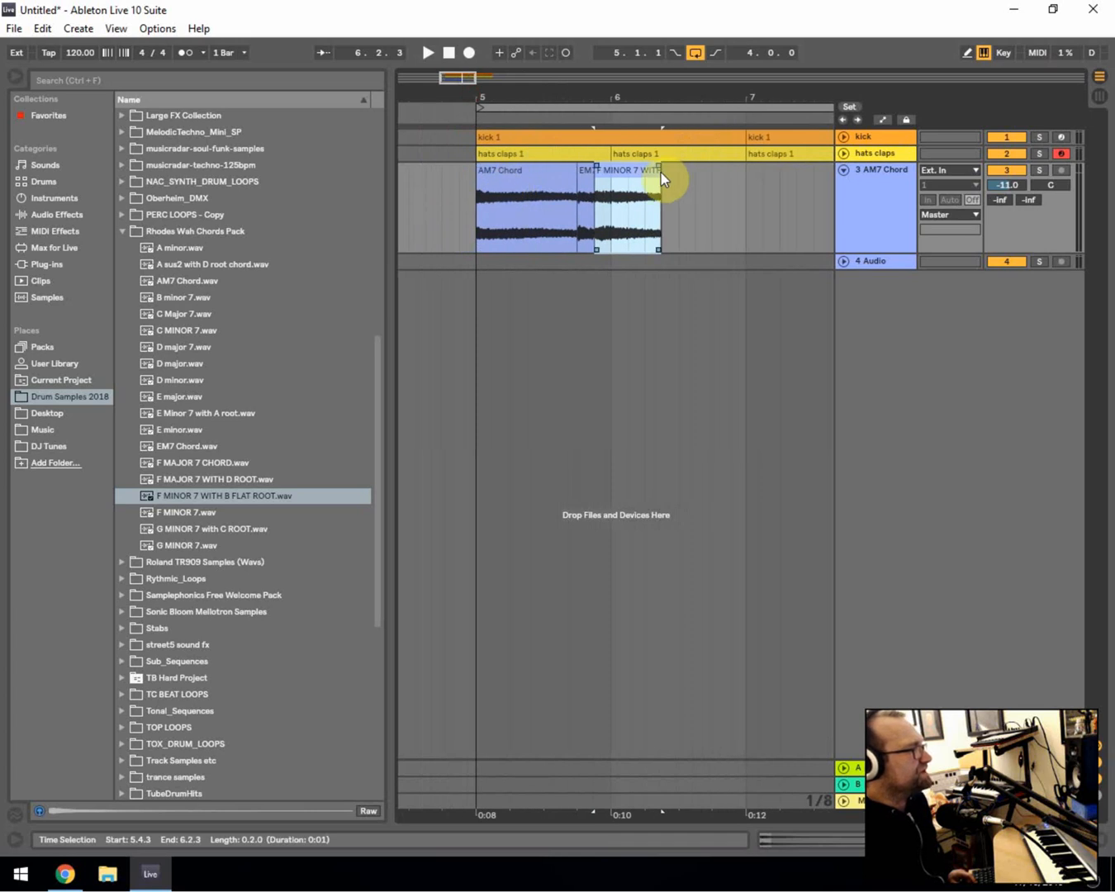
pyautogui.moveTo(662, 173); pyautogui.dragTo(743, 188)
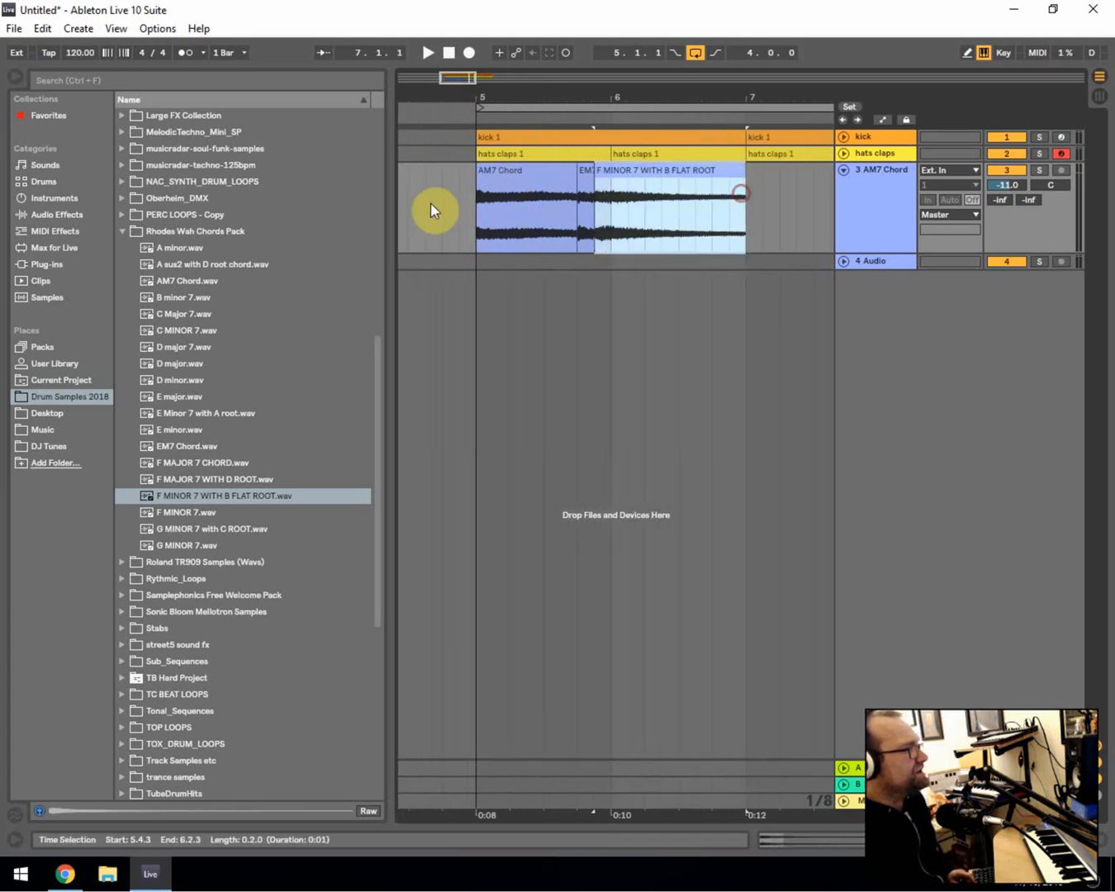
pyautogui.click(481, 202)
pyautogui.press('space')
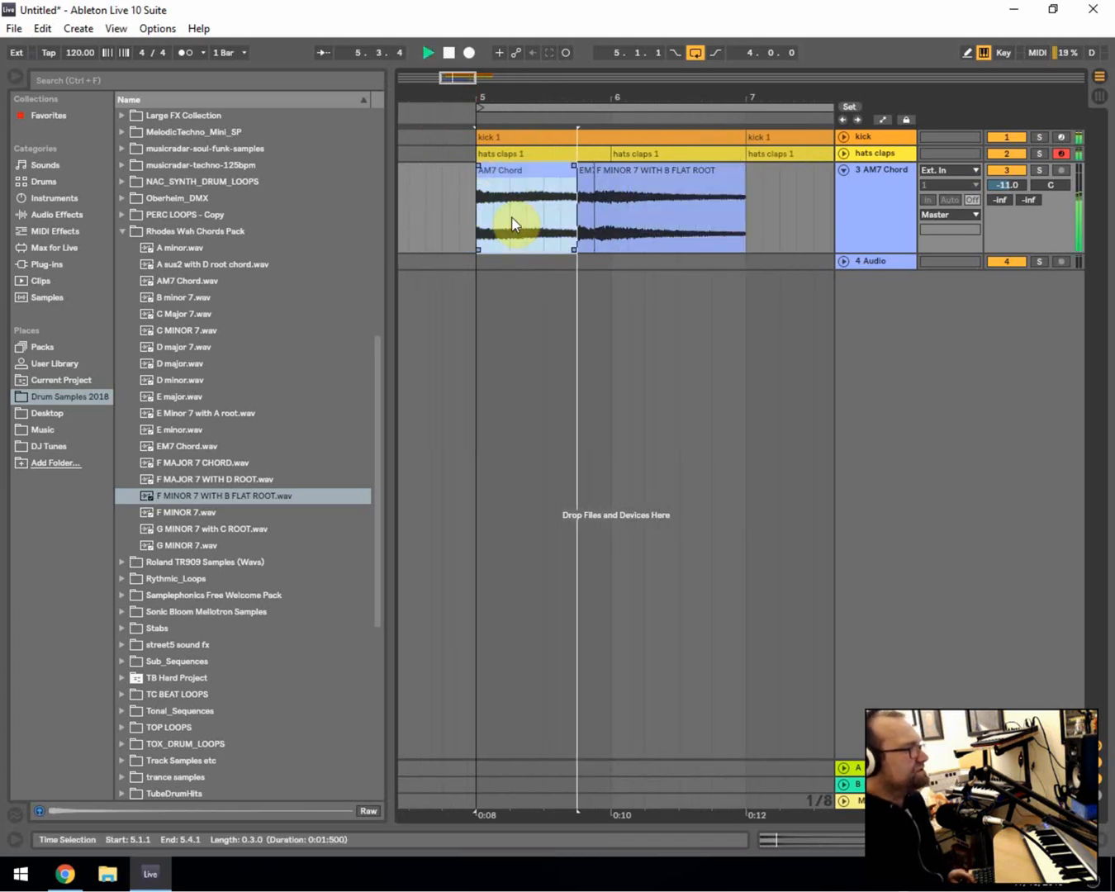
# - Move the F minor 7 clip to start at 5.4.4 with EM7 Chord extended to meet it, and trim its end back to 7.1.1
pyautogui.press('space')
pyautogui.moveTo(596, 99); pyautogui.dragTo(615, 189)
pyautogui.moveTo(594, 98); pyautogui.dragTo(592, 76)
pyautogui.click(490, 199)
pyautogui.press('space')
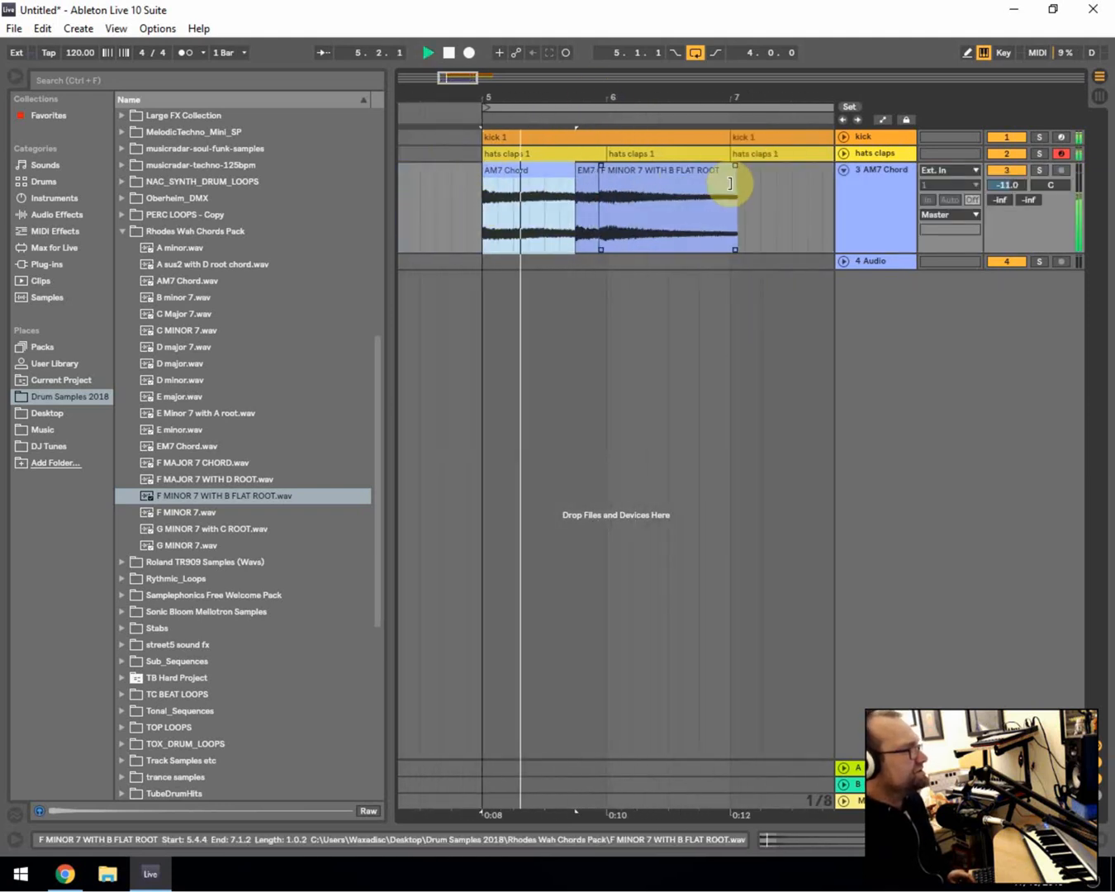
pyautogui.moveTo(728, 184); pyautogui.dragTo(729, 184)
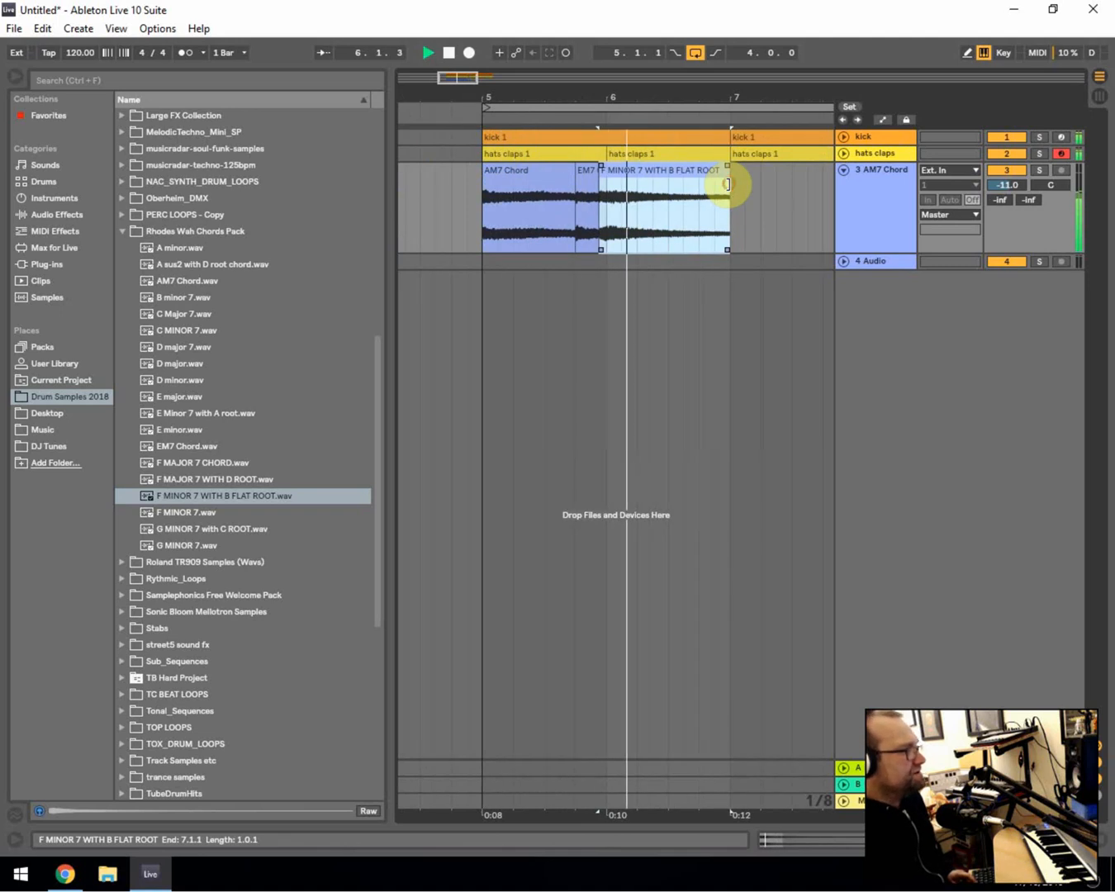
# - Loop the time range of the three chord clips, 5.1.1 to 7.1.1, and put the playback start at bar 5
pyautogui.click(732, 197)
pyautogui.click(480, 199)
pyautogui.rightClick(530, 176)
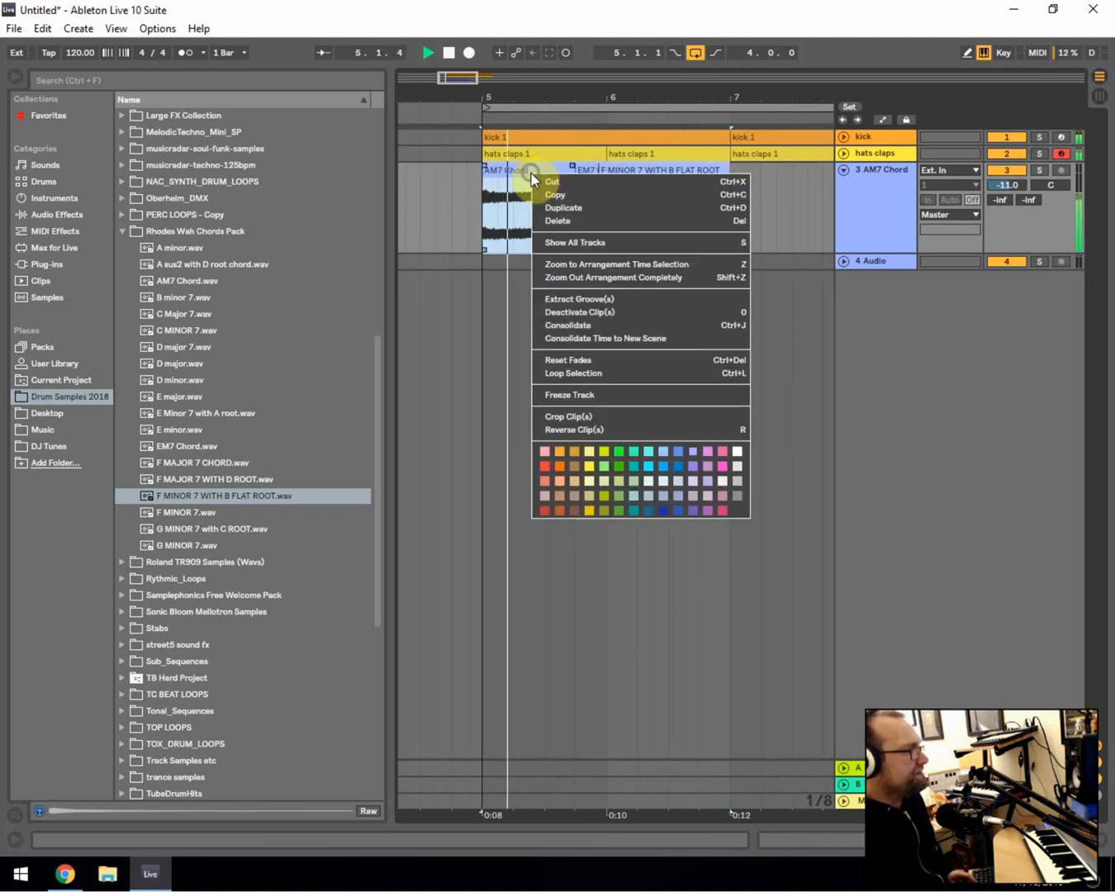
pyautogui.click(584, 375)
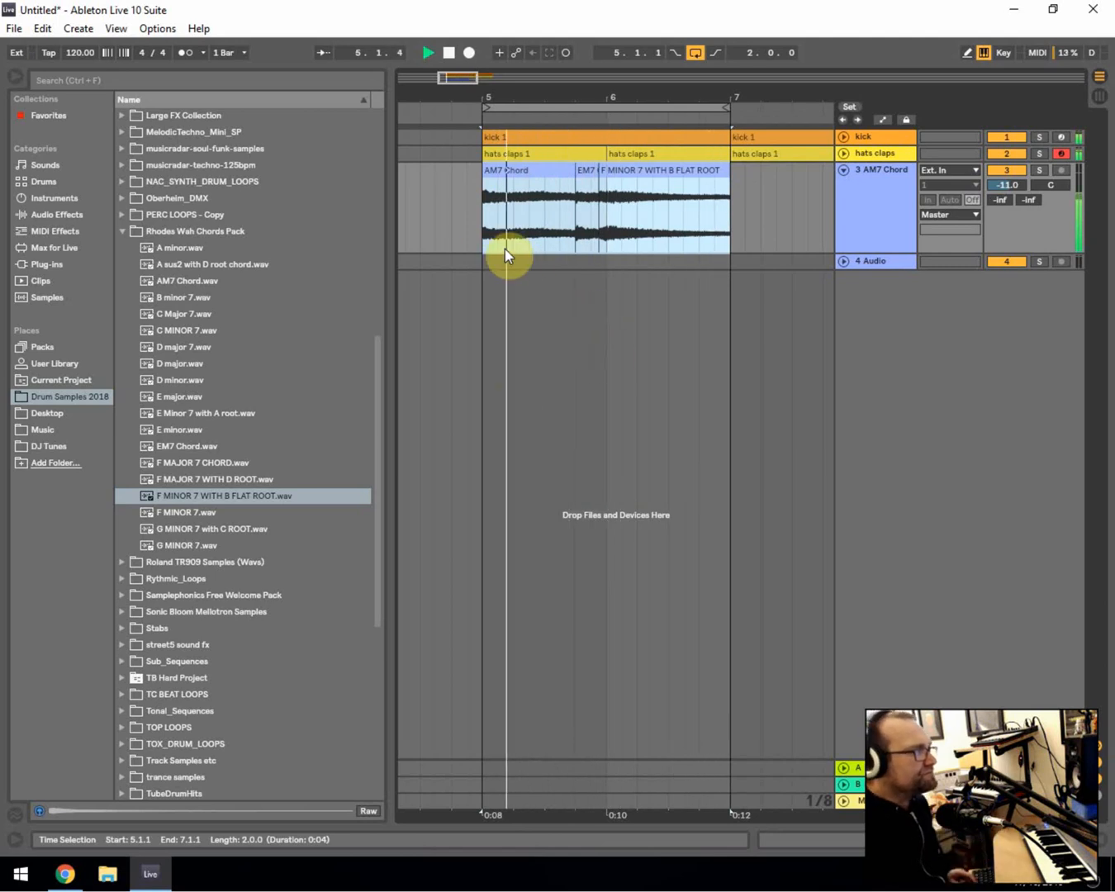
pyautogui.click(480, 222)
pyautogui.press('space')
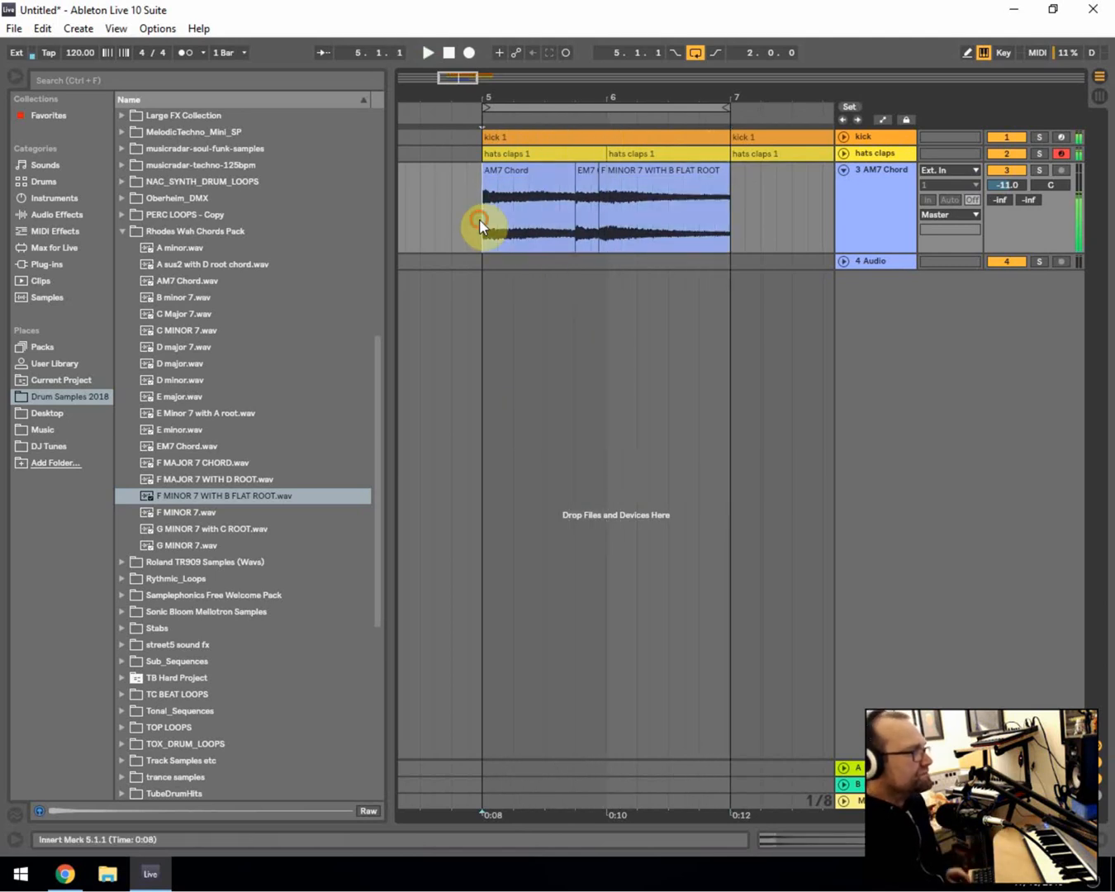
# - Review the AM7, EM7 and F minor 7 clips in turn, and collapse the AM7 Chord track
pyautogui.moveTo(391, 207); pyautogui.dragTo(328, 209)
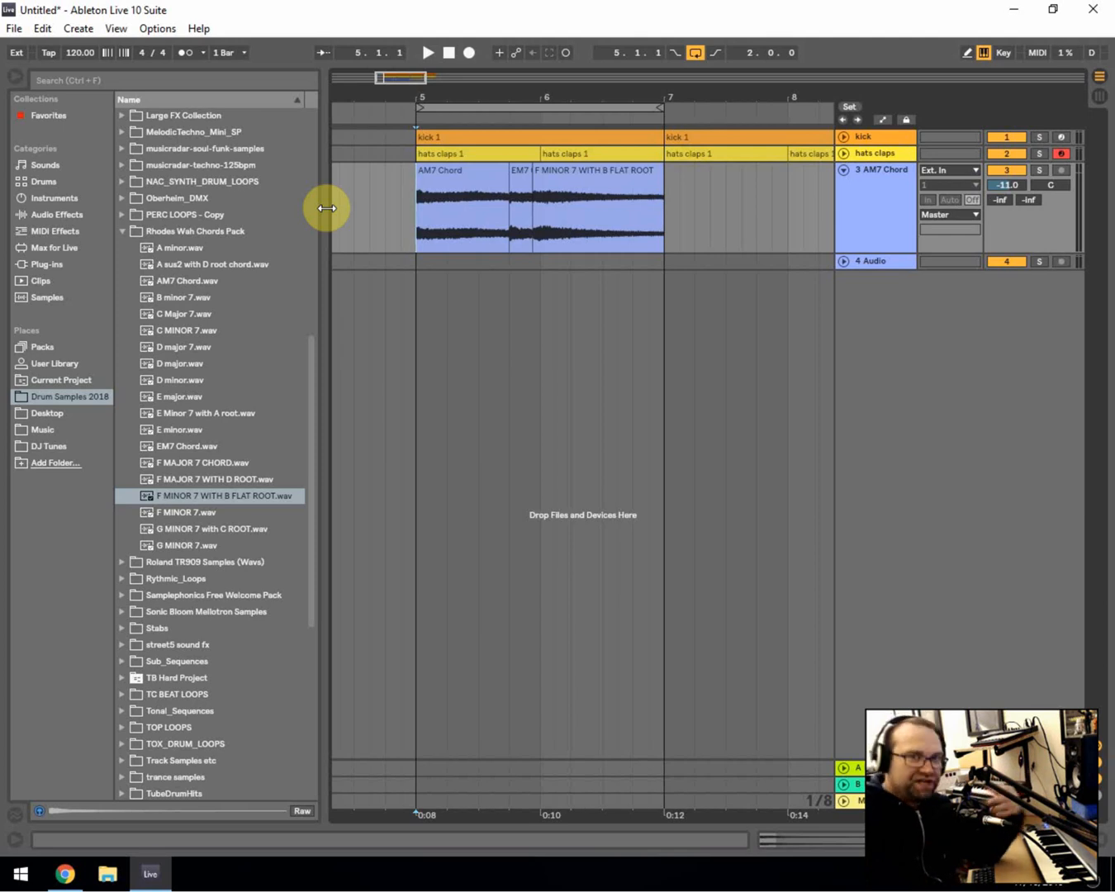
pyautogui.click(471, 172)
pyautogui.moveTo(432, 100); pyautogui.dragTo(435, 124)
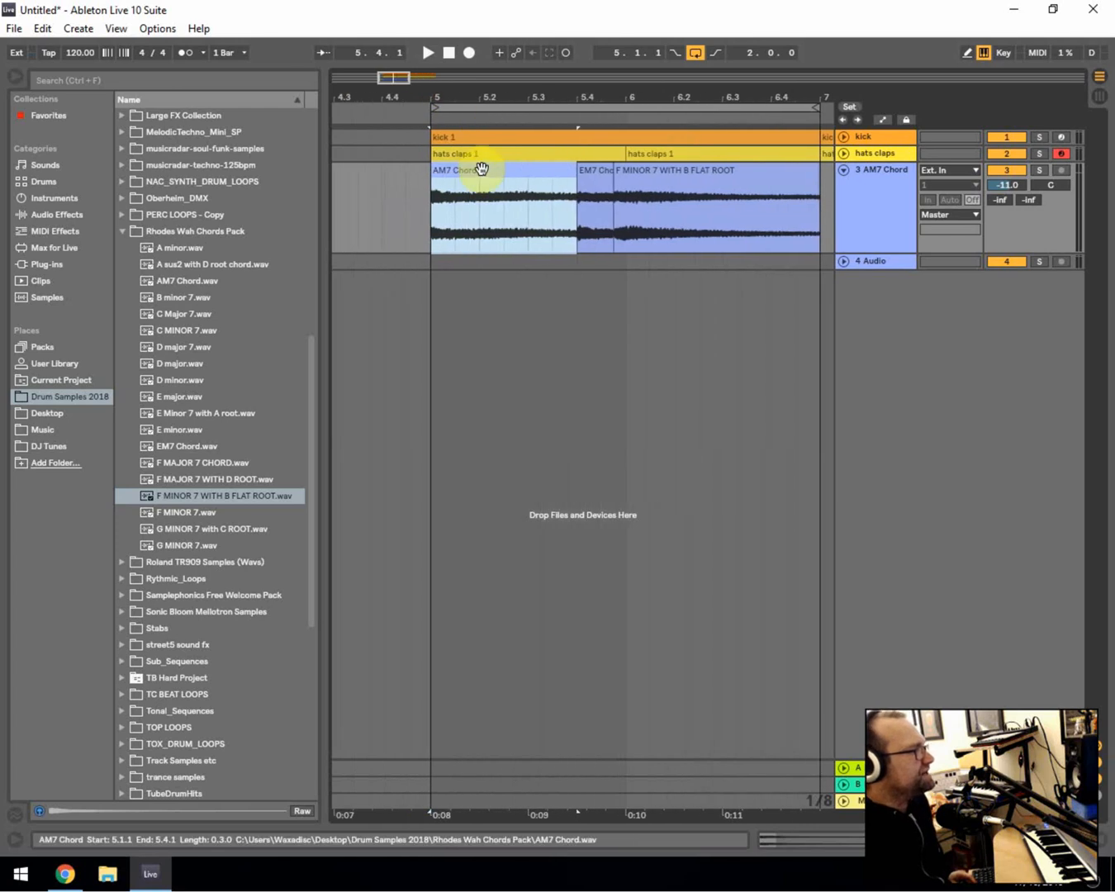
pyautogui.click(595, 175)
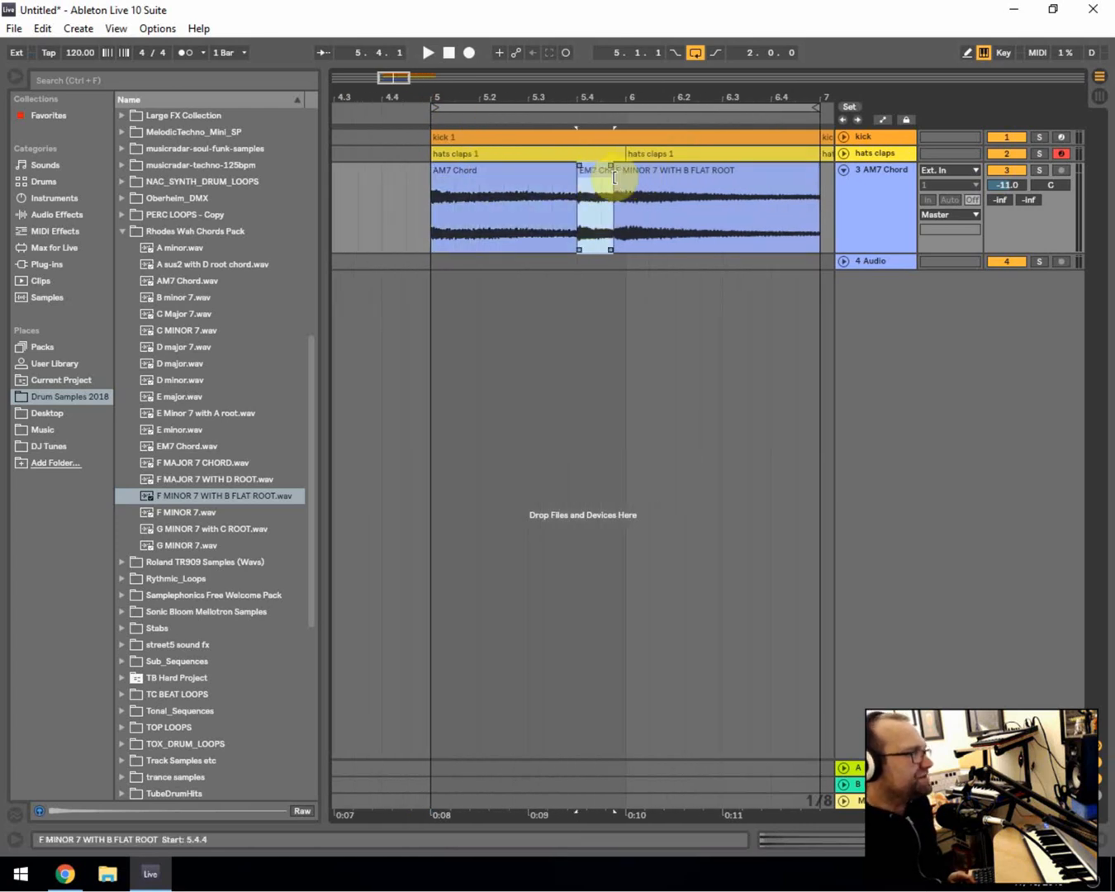
pyautogui.click(650, 176)
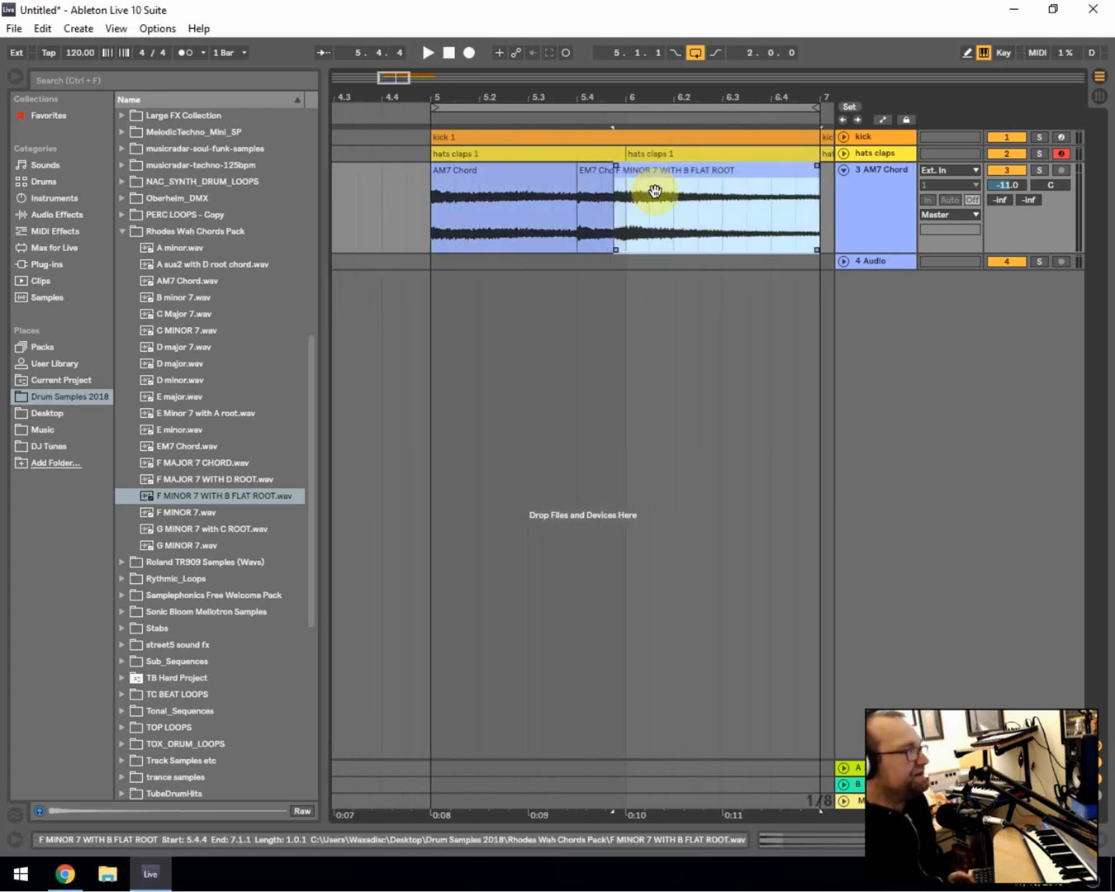
pyautogui.click(843, 171)
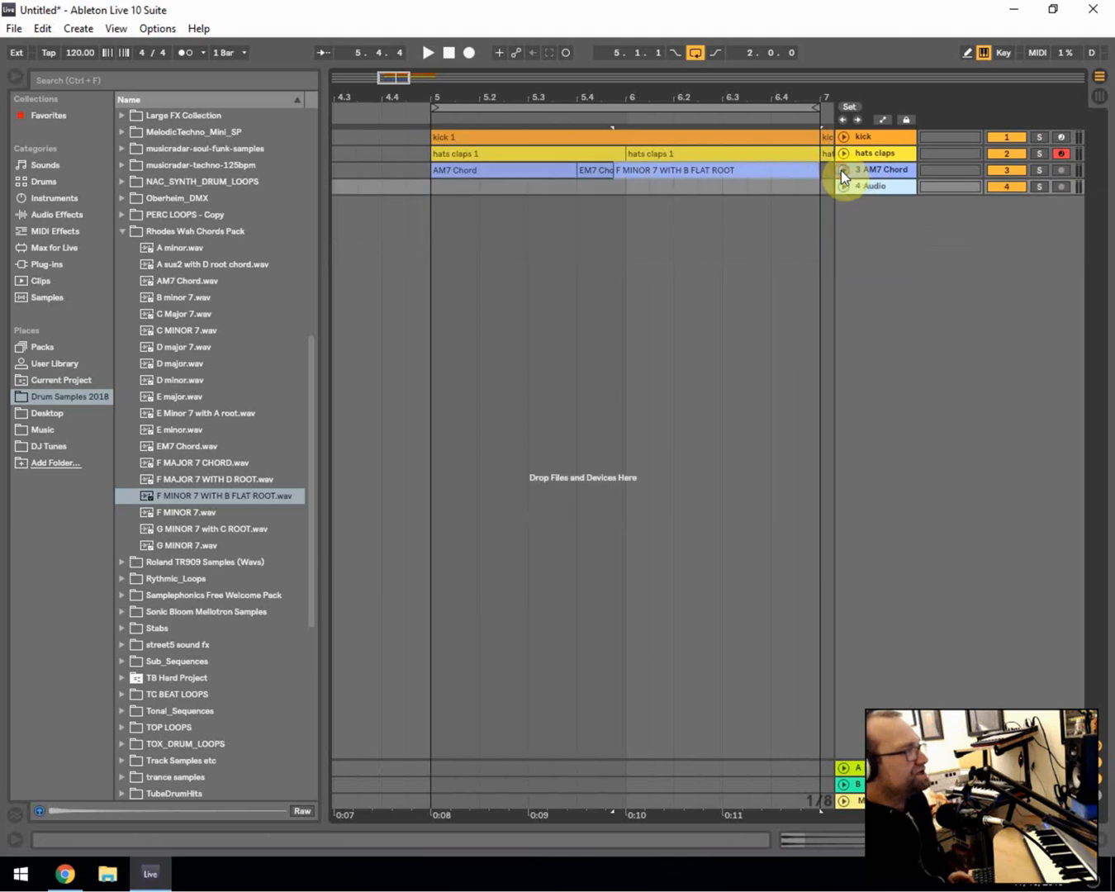
pyautogui.click(860, 173)
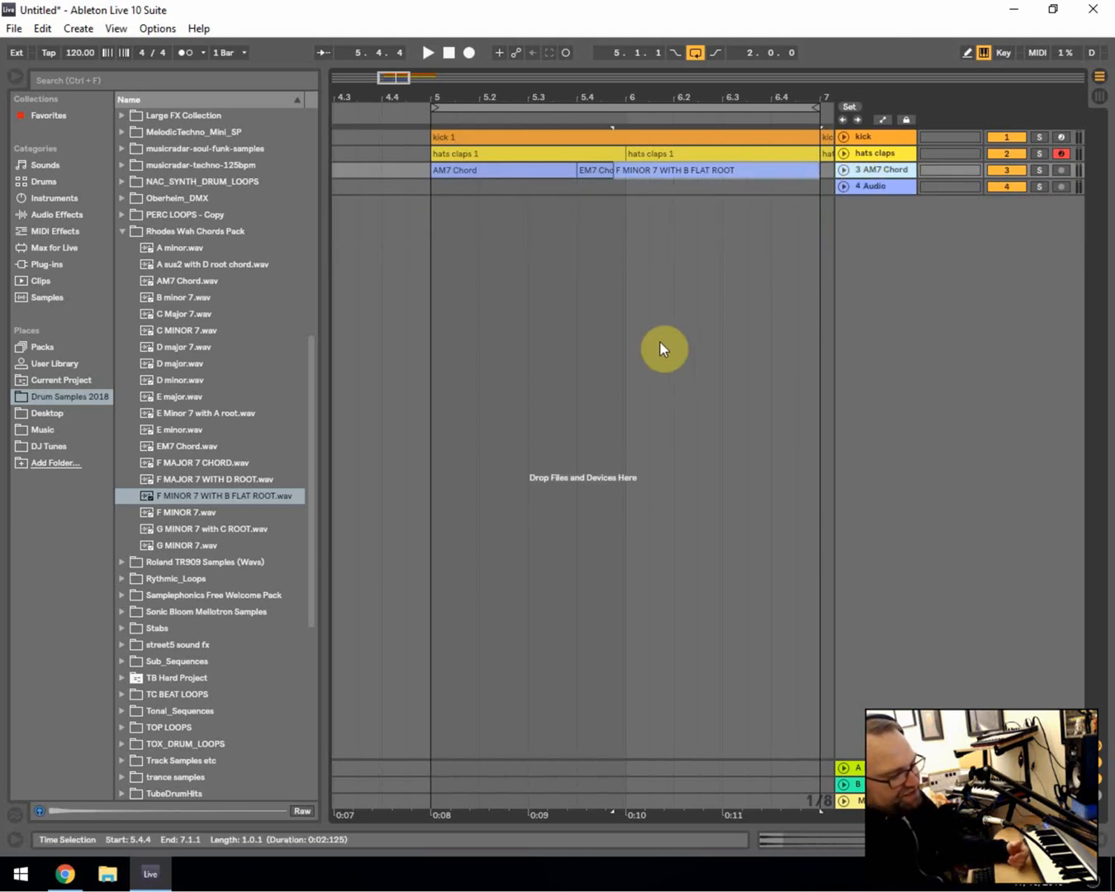
# - Add EQ Eight to the AM7 Chord track and make band 1 a low cut at 13.5 Hz
pyautogui.click(44, 217)
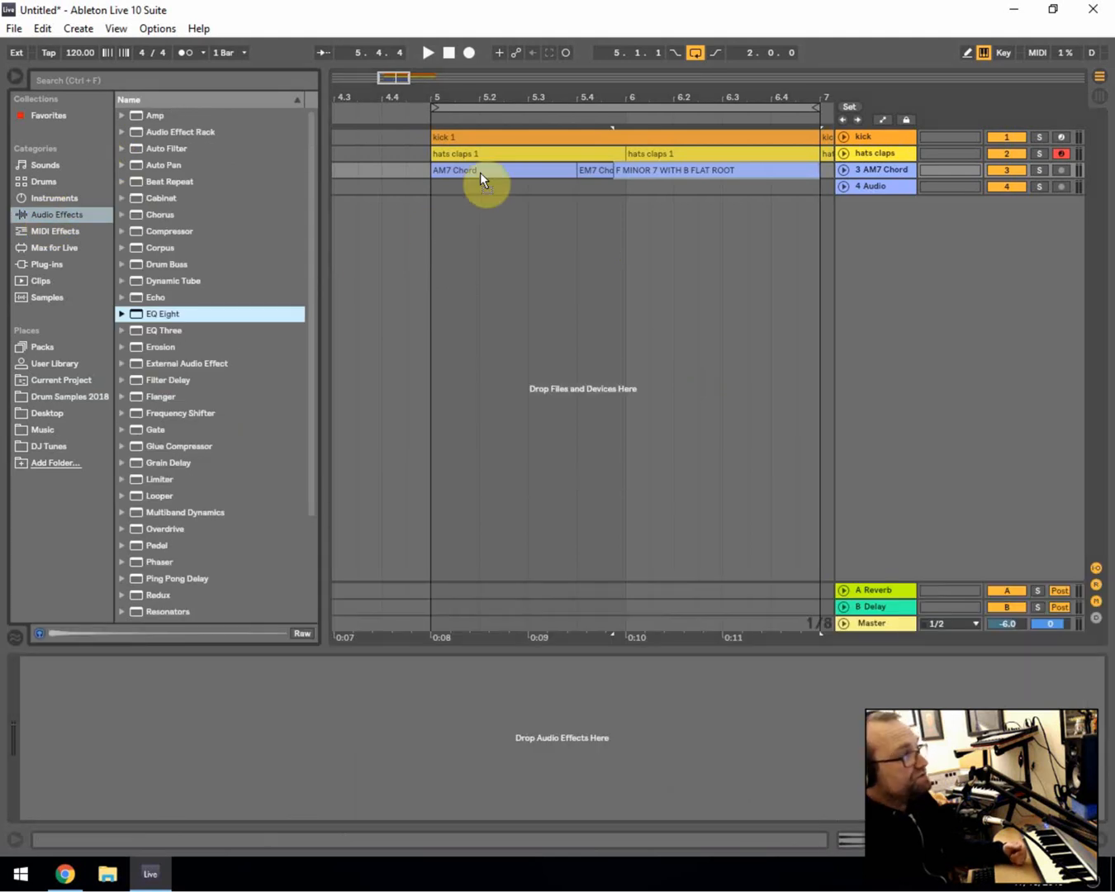
pyautogui.moveTo(480, 172); pyautogui.dragTo(480, 172)
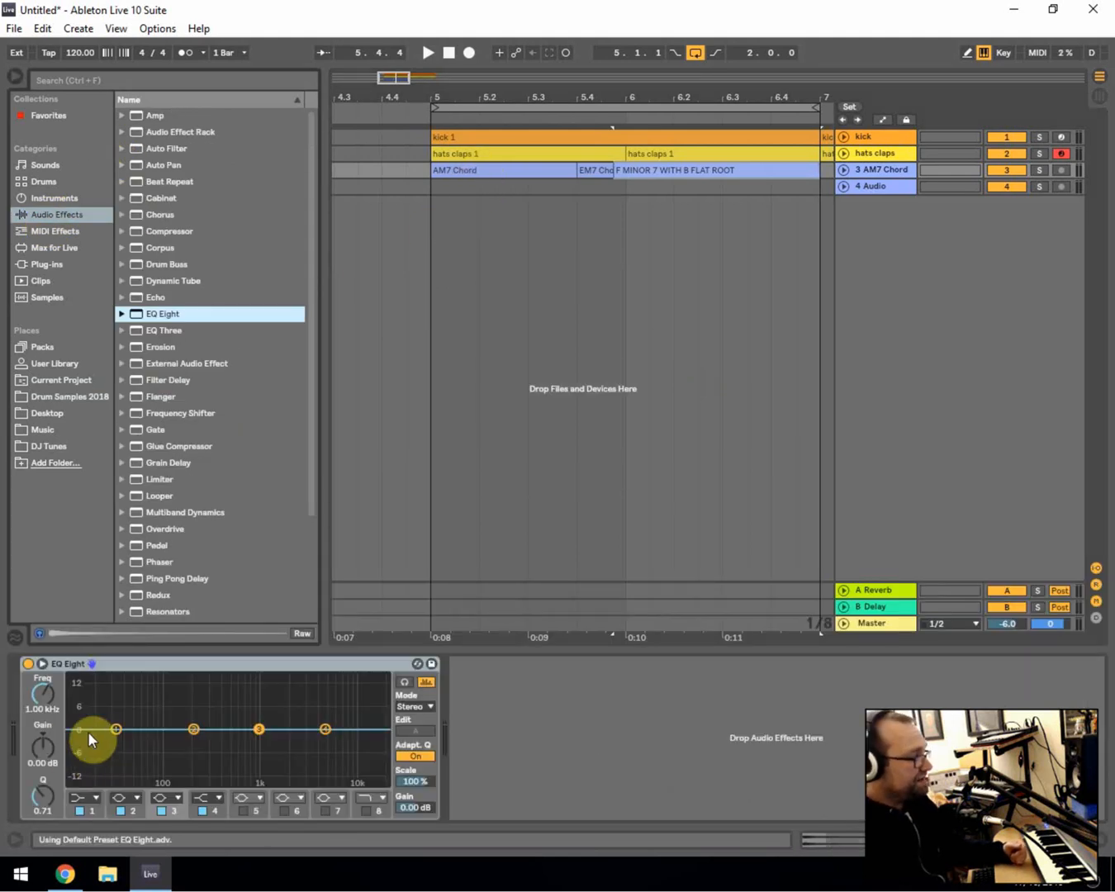
pyautogui.click(84, 798)
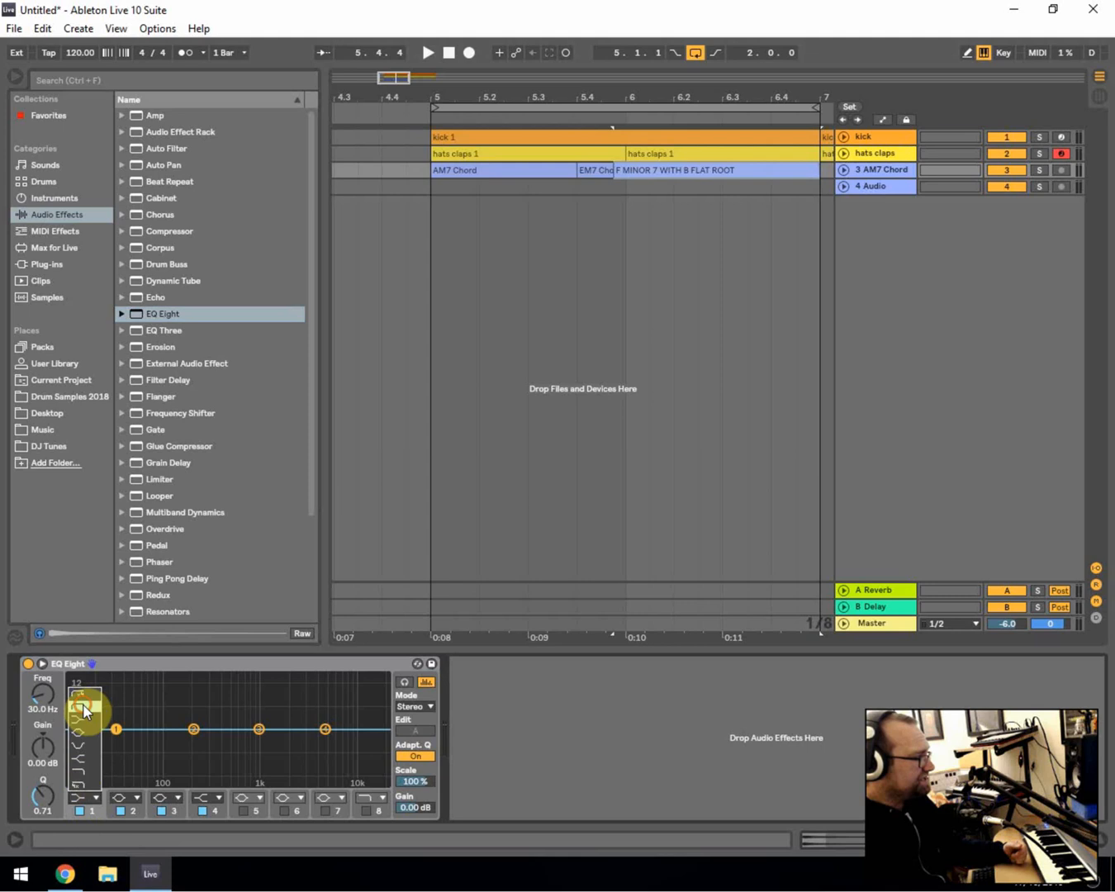
pyautogui.click(84, 709)
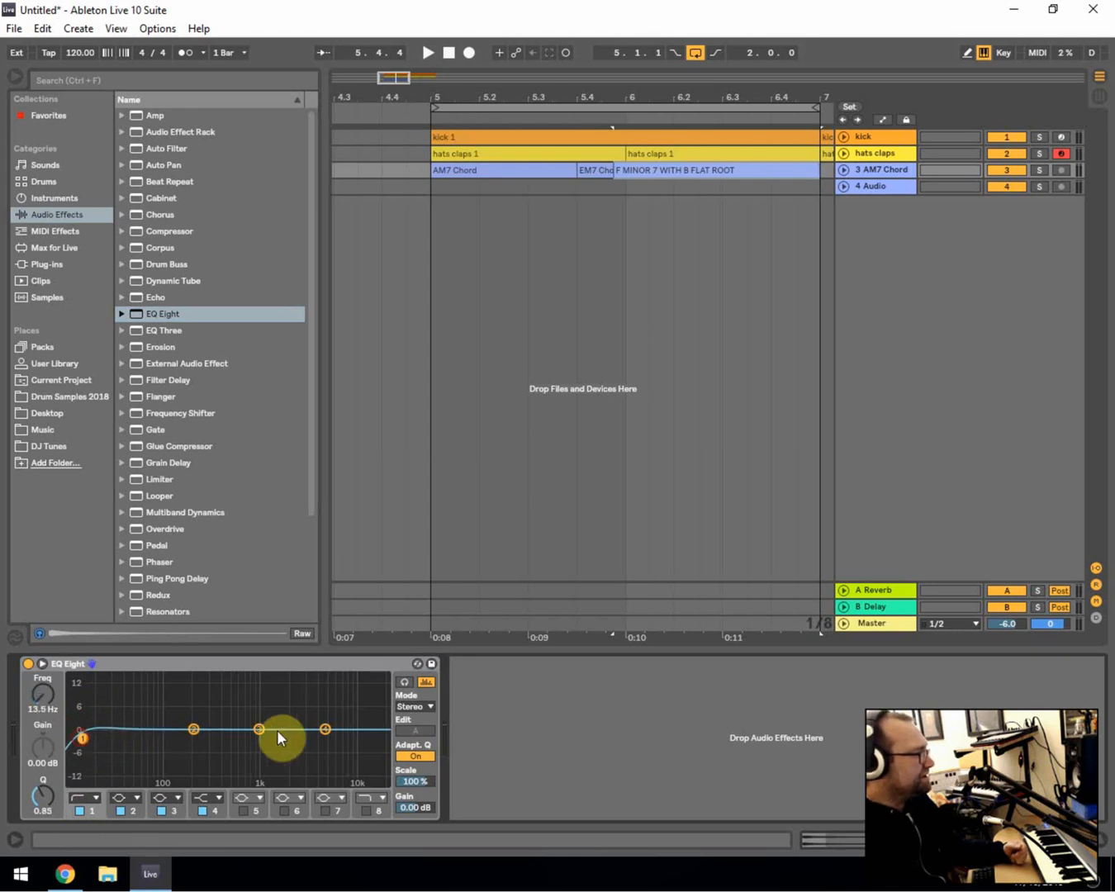
# - Change EQ Eight band 4 to the steep high cut and set it to 2.20 kHz
pyautogui.click(323, 730)
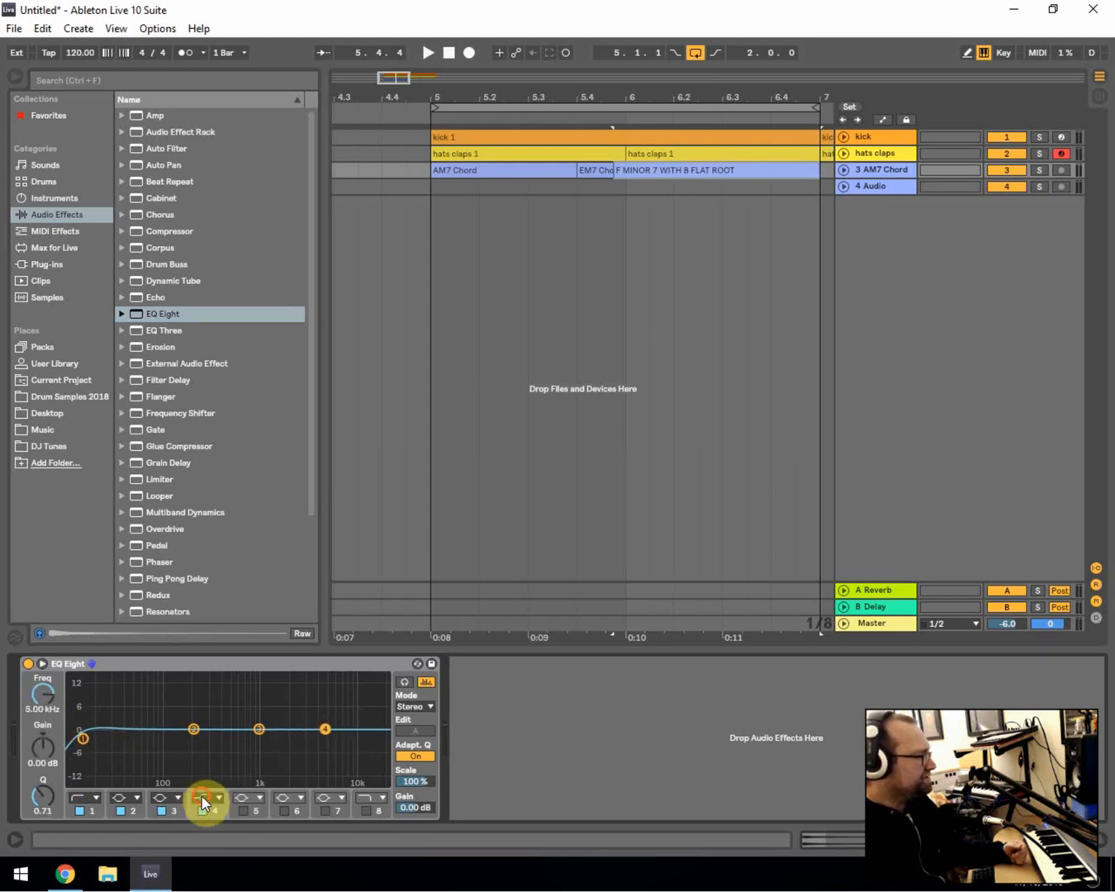
pyautogui.click(202, 791)
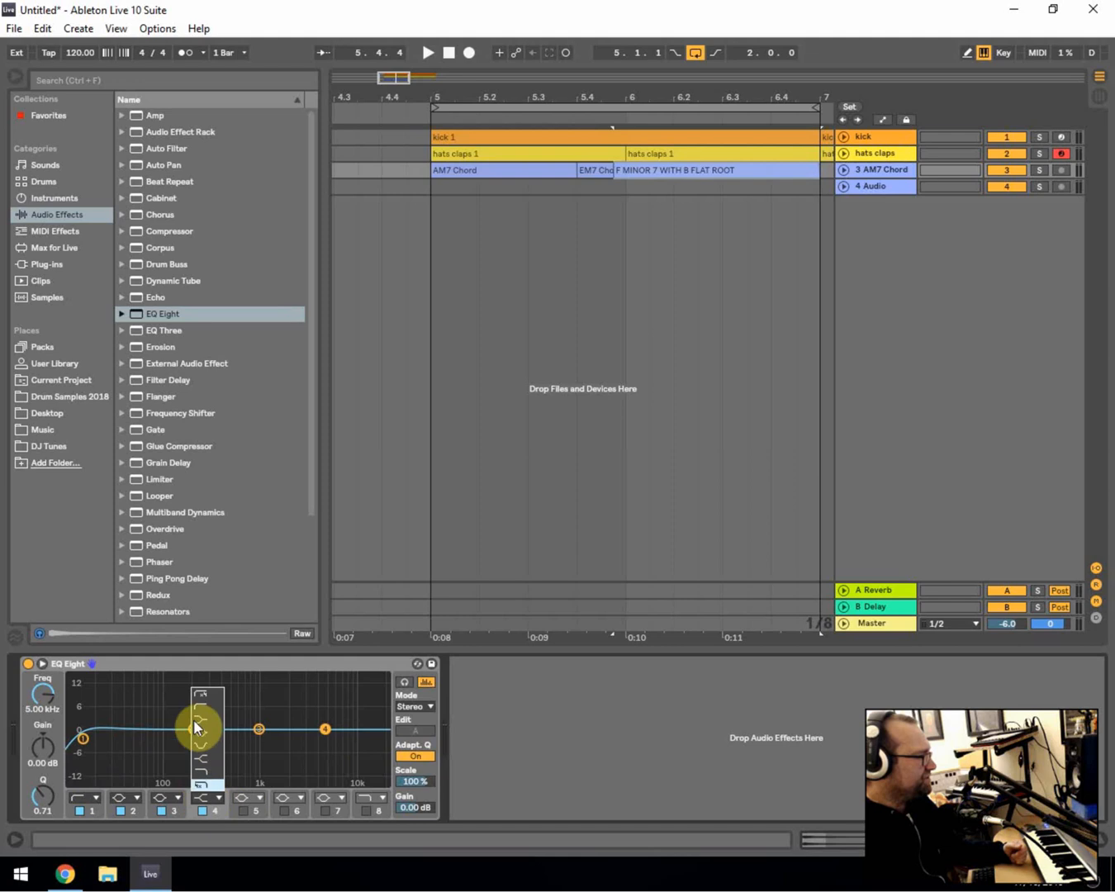
pyautogui.click(205, 779)
pyautogui.moveTo(326, 742); pyautogui.dragTo(291, 738)
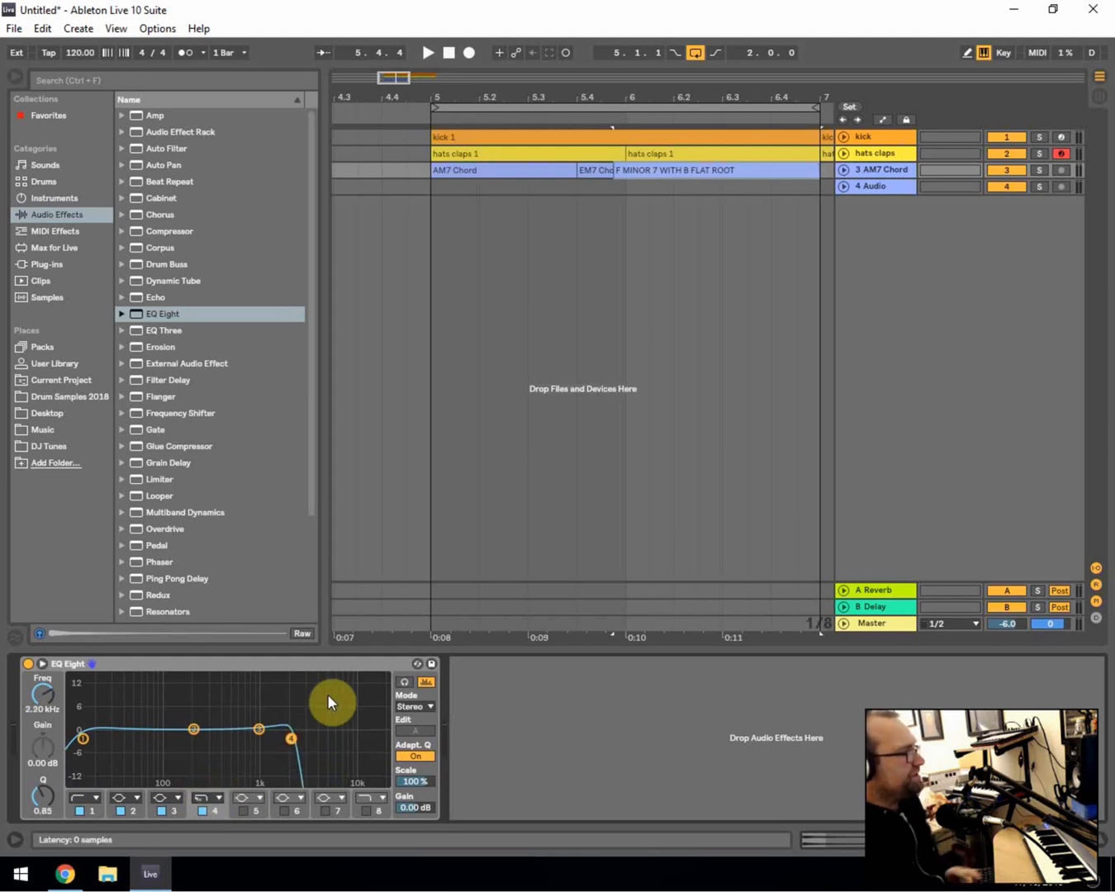
# - While the loop plays, move EQ Eight band 1 to 12.4 Hz, raise band 2, and boost band 3 by 5.33 dB at about 899 Hz
pyautogui.press('space')
pyautogui.moveTo(522, 100); pyautogui.dragTo(523, 71)
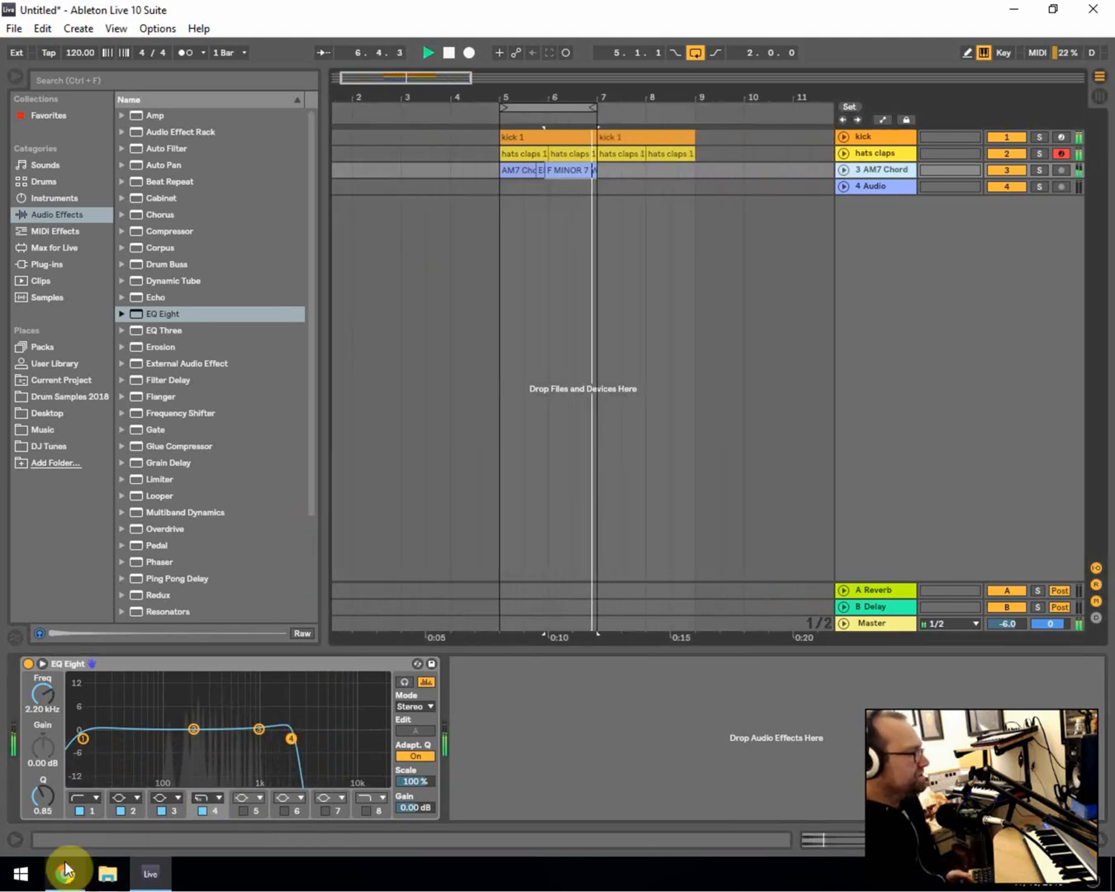
pyautogui.moveTo(83, 738)
pyautogui.mouseDown()
pyautogui.moveTo(69, 729)
pyautogui.moveTo(80, 731)
pyautogui.mouseUp()
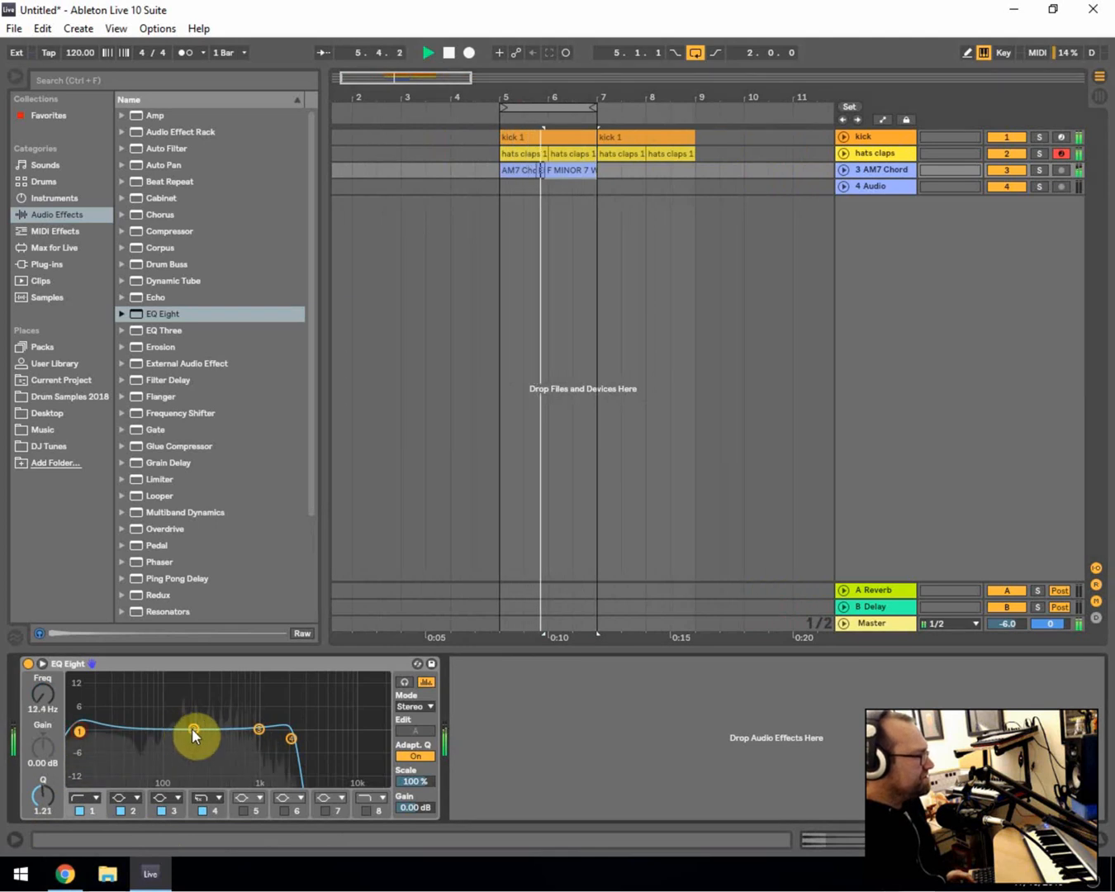
pyautogui.moveTo(194, 730); pyautogui.dragTo(255, 711)
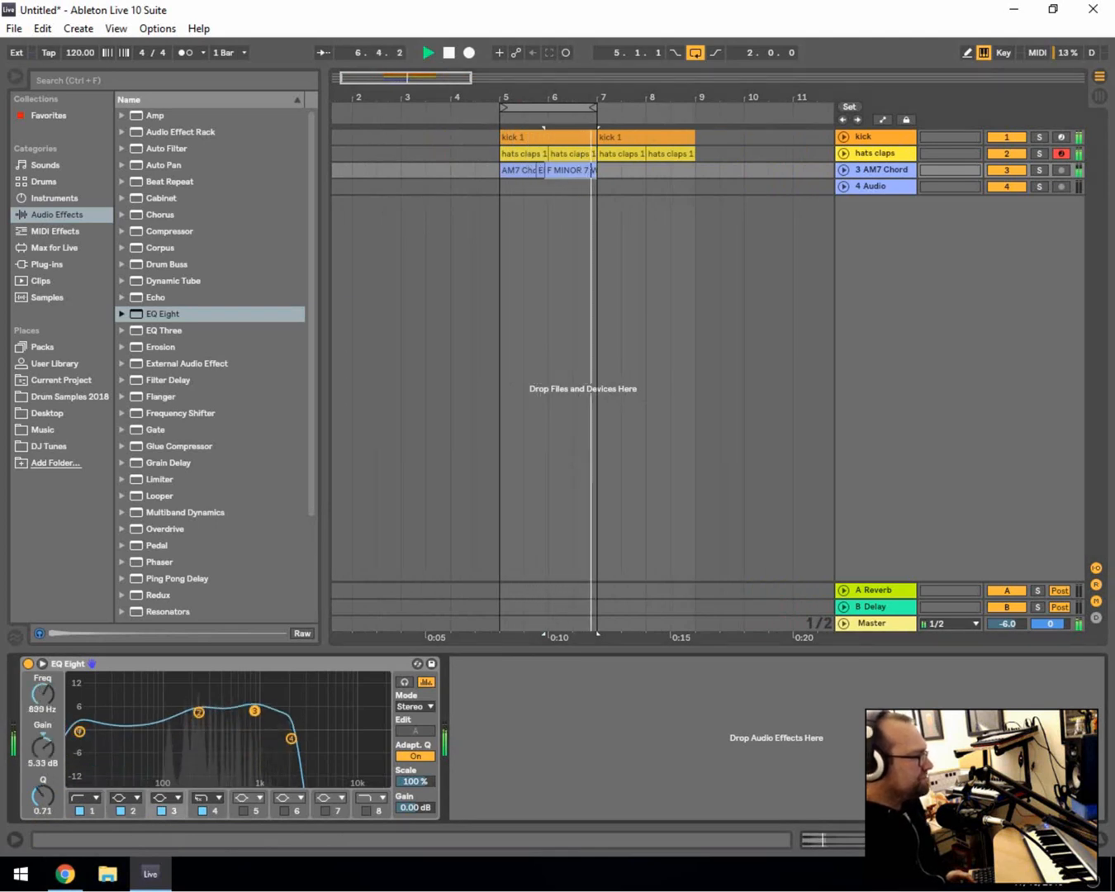
# - Make EQ Eight band 1 a low shelf at 132 Hz with 4.34 dB gain, shift band 3 down beside band 2, and raise band 4's cutoff slightly
pyautogui.click(91, 796)
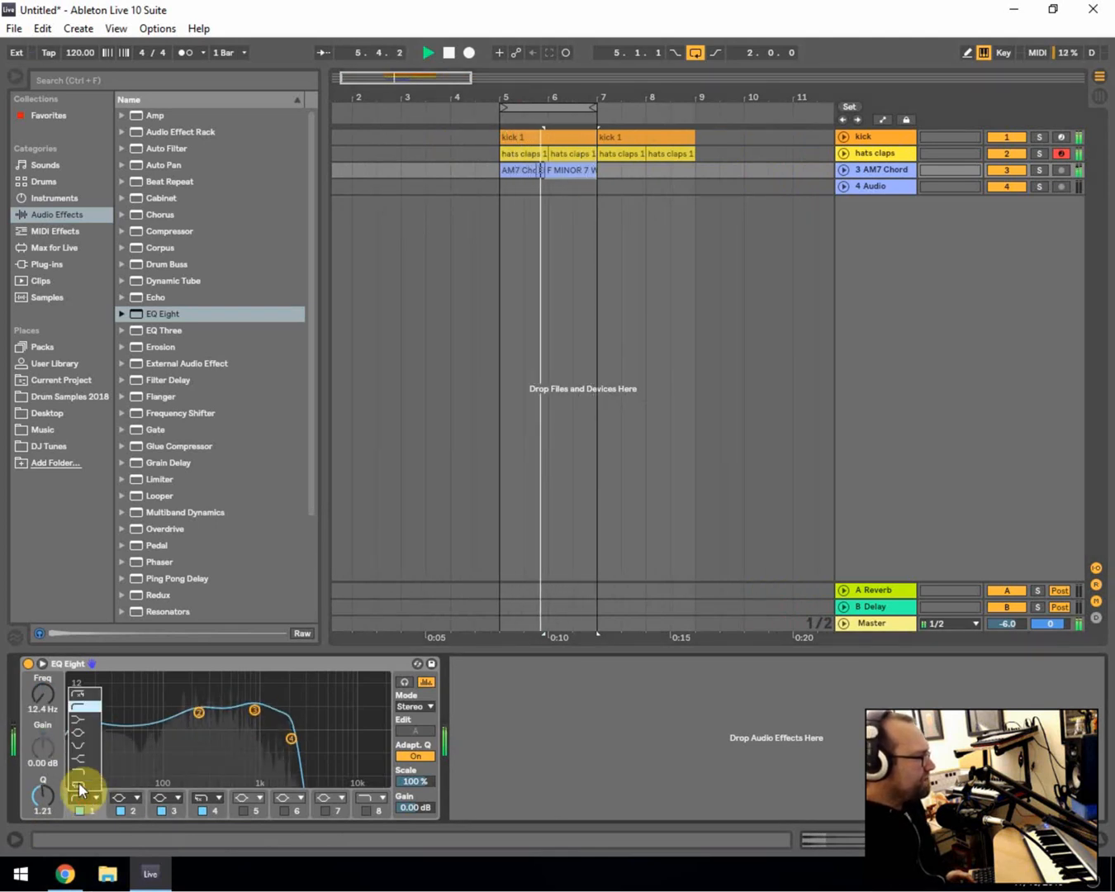
pyautogui.click(83, 730)
pyautogui.moveTo(80, 728); pyautogui.dragTo(144, 722)
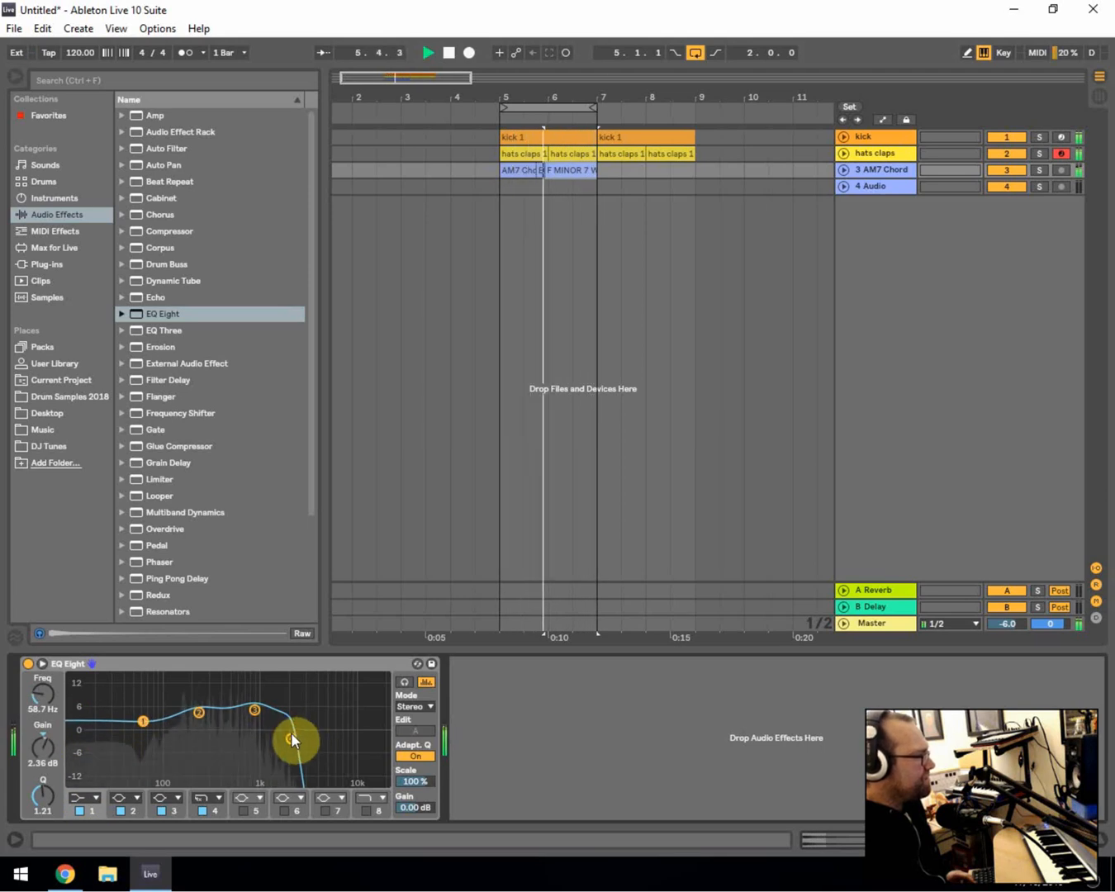
pyautogui.moveTo(293, 737); pyautogui.dragTo(176, 721)
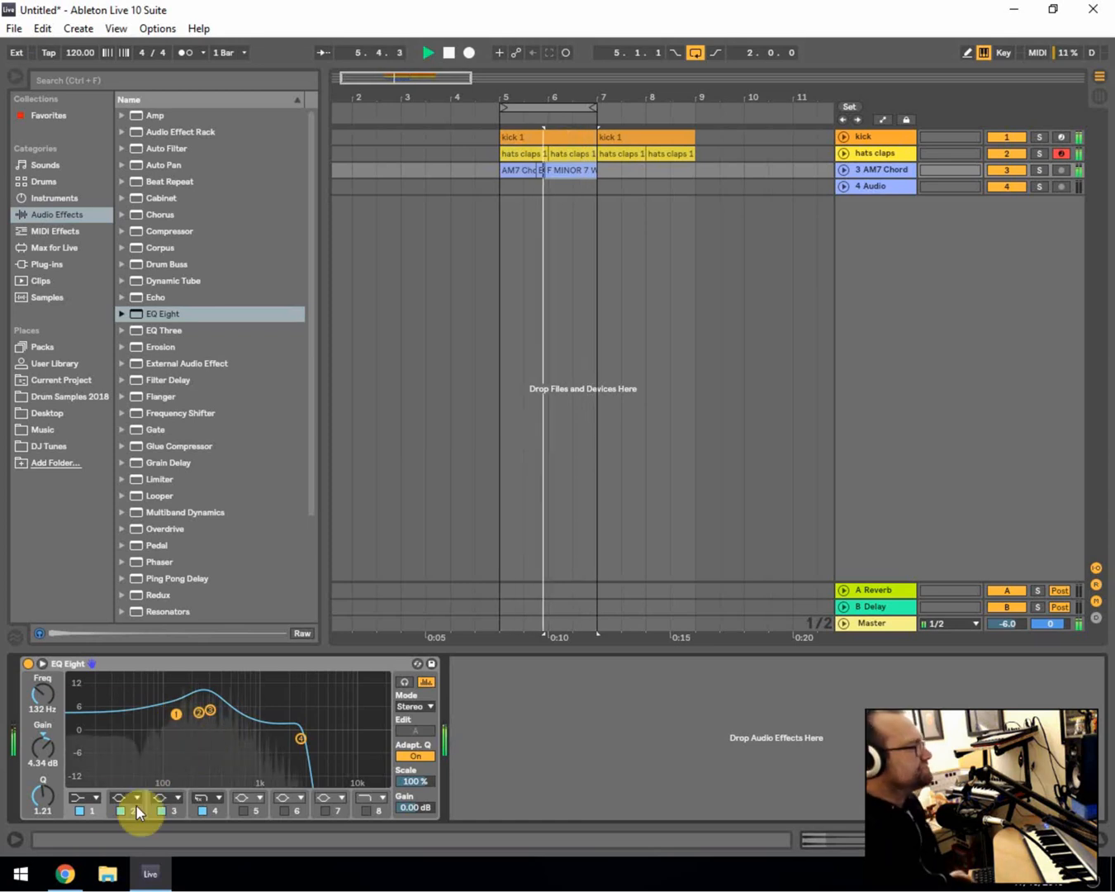
# - Solo the AM7 Chord track, play it from bar 5, and bypass EQ Eight to compare the sound
pyautogui.press('space')
pyautogui.click(510, 168)
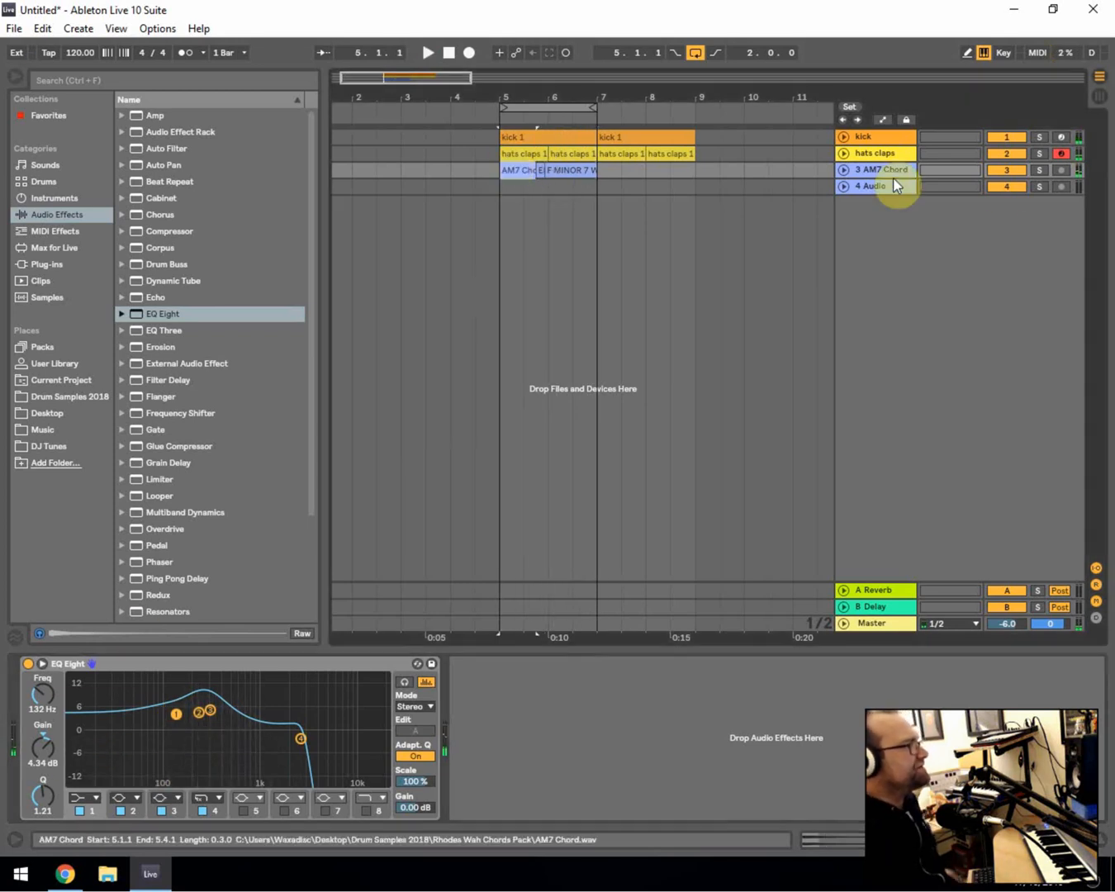
pyautogui.click(1038, 169)
pyautogui.press('space')
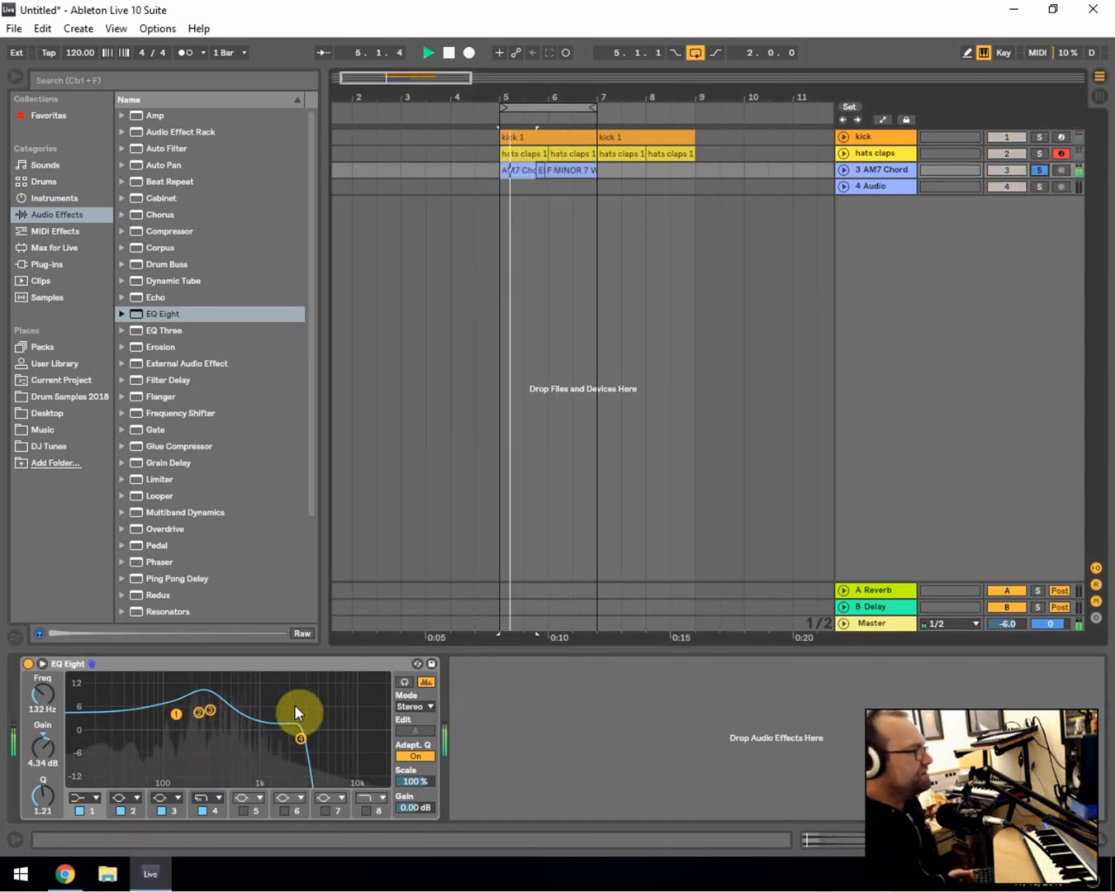
pyautogui.click(28, 664)
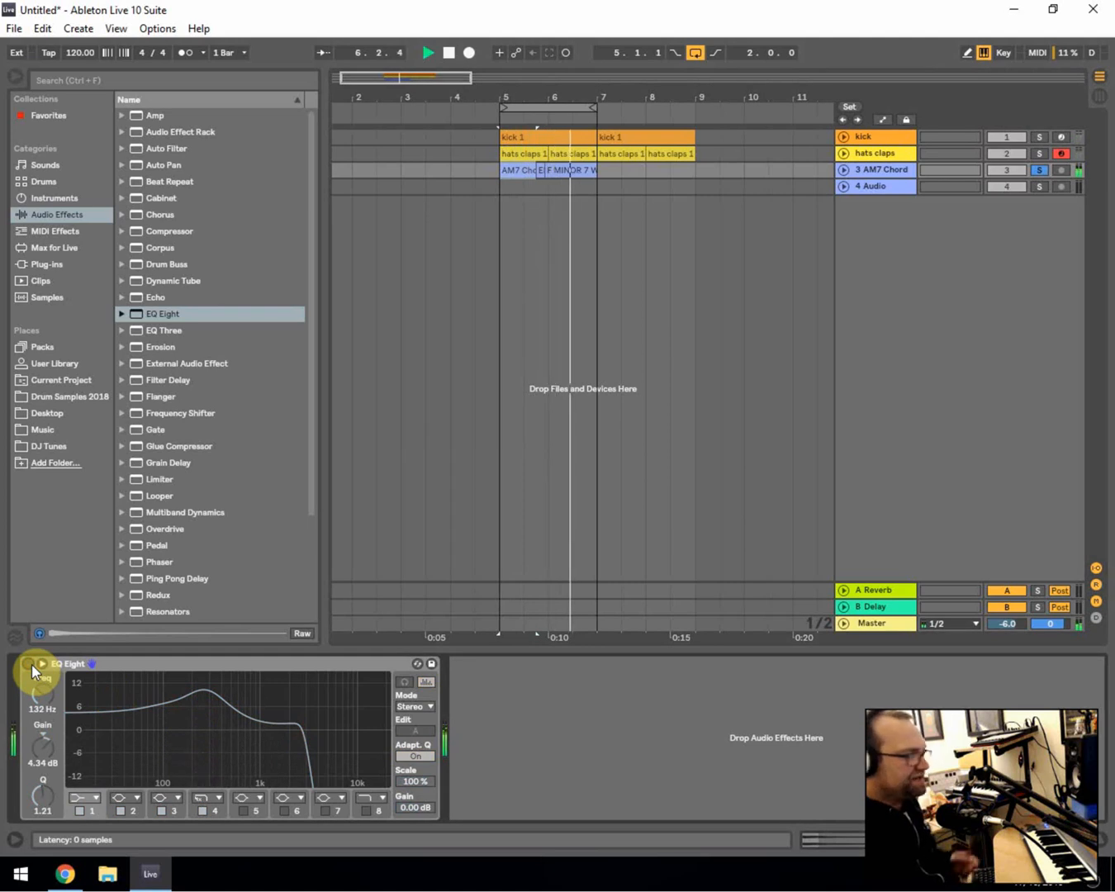
# - Turn EQ Eight back on and lower band 4's cutoff to 1.24 kHz
pyautogui.click(30, 665)
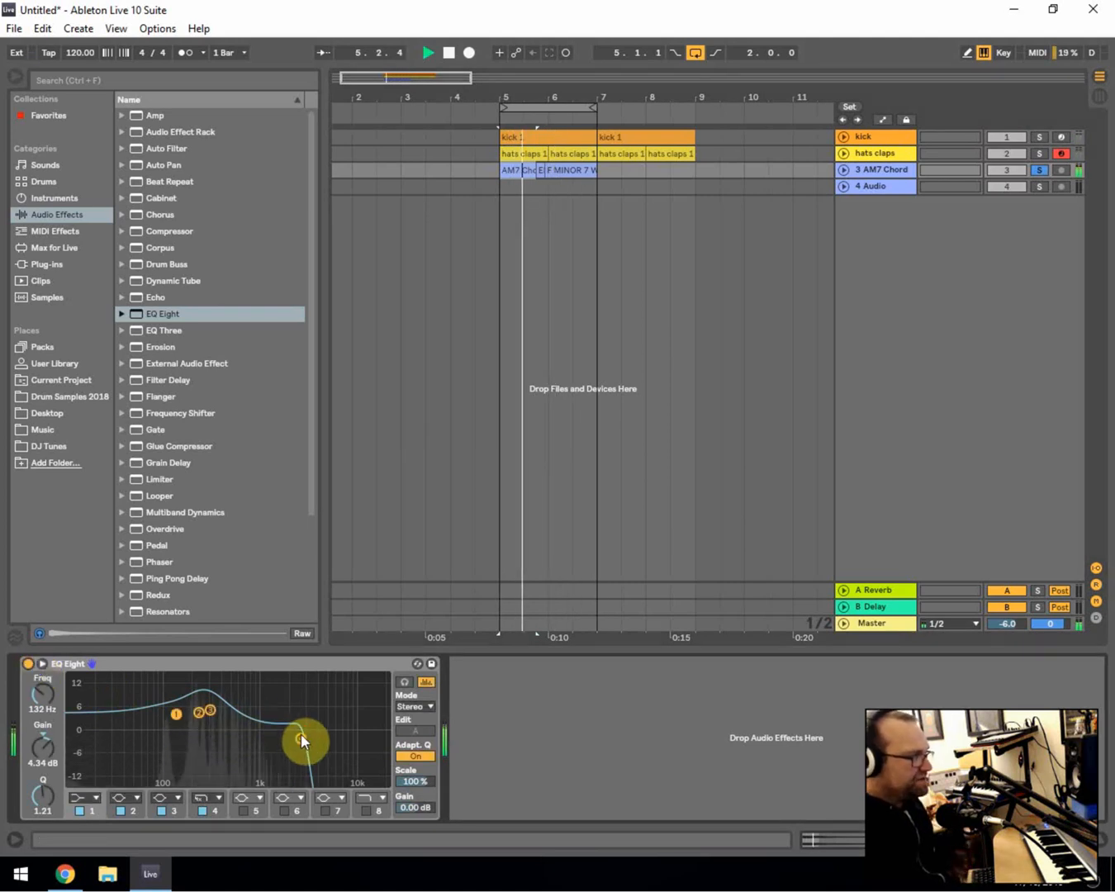
pyautogui.moveTo(302, 740); pyautogui.dragTo(266, 738)
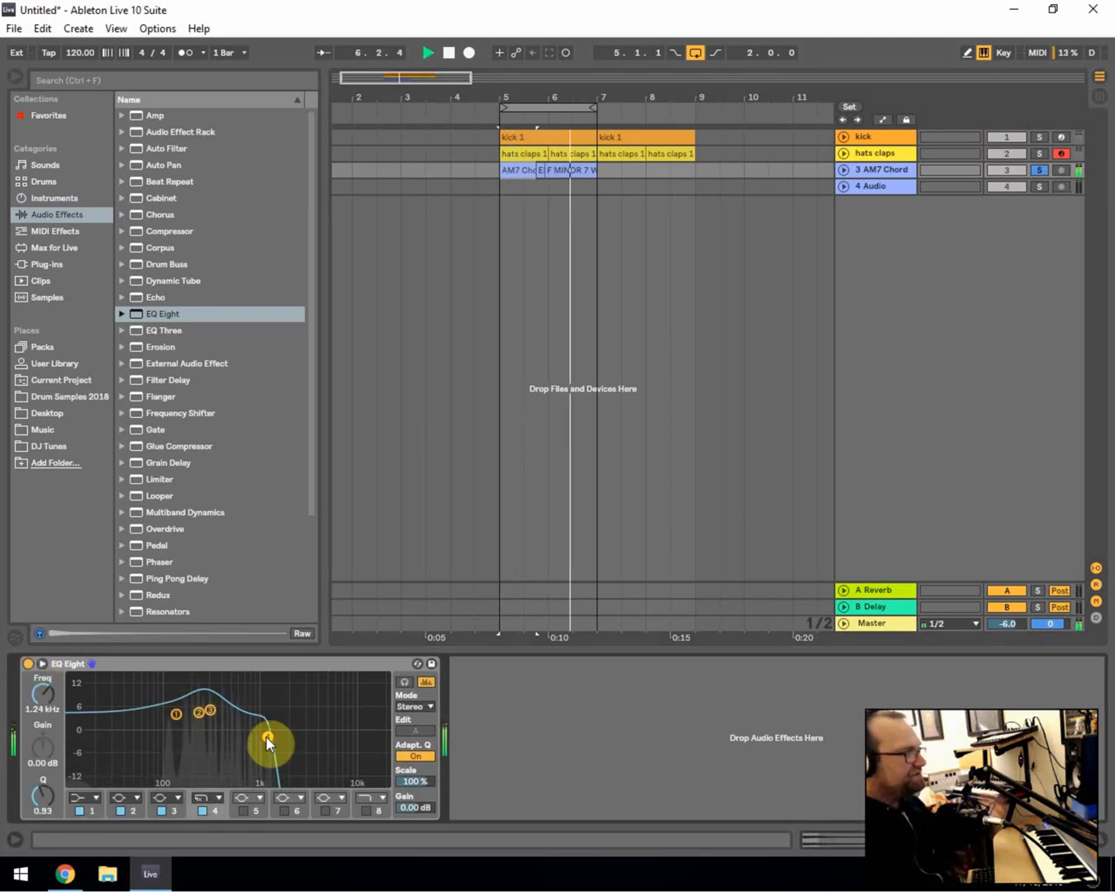
# - Add a Saturator after EQ Eight on the AM7 Chord track and play the loop from bar 5
pyautogui.click(516, 169)
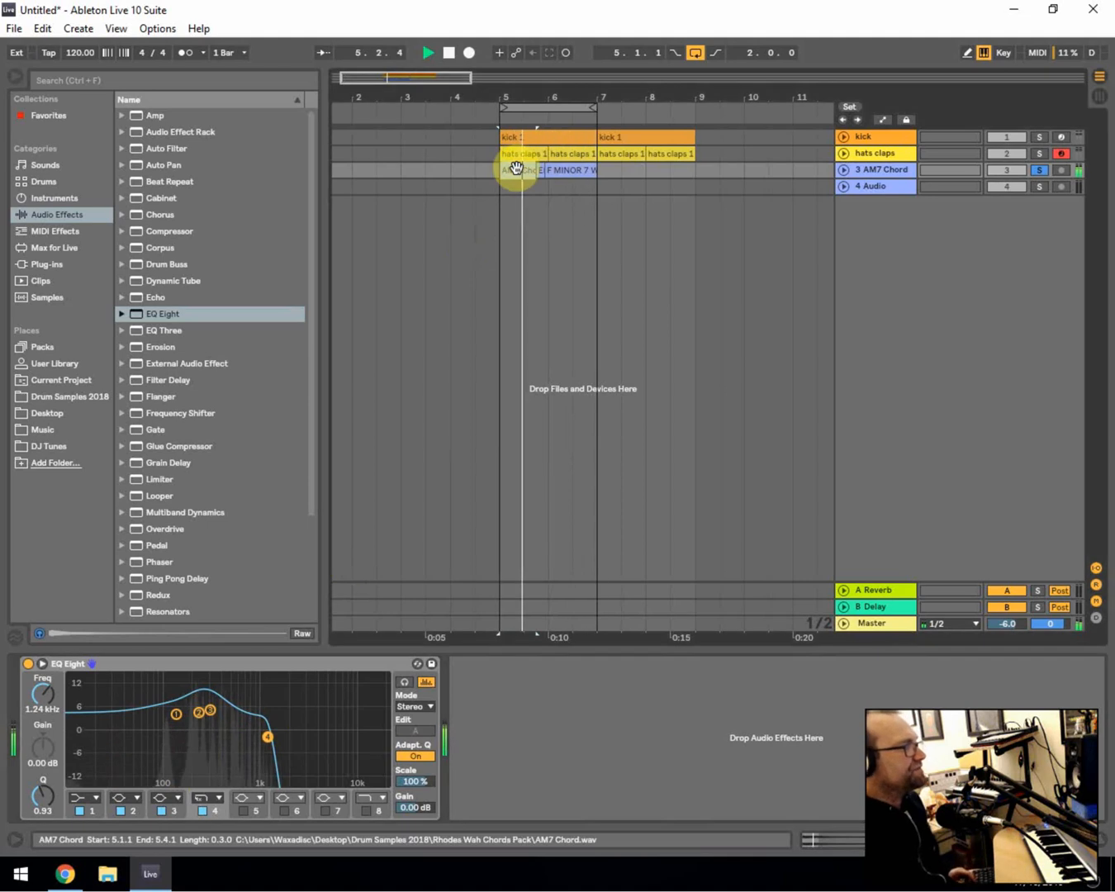
pyautogui.scroll(-3, 200, 496)
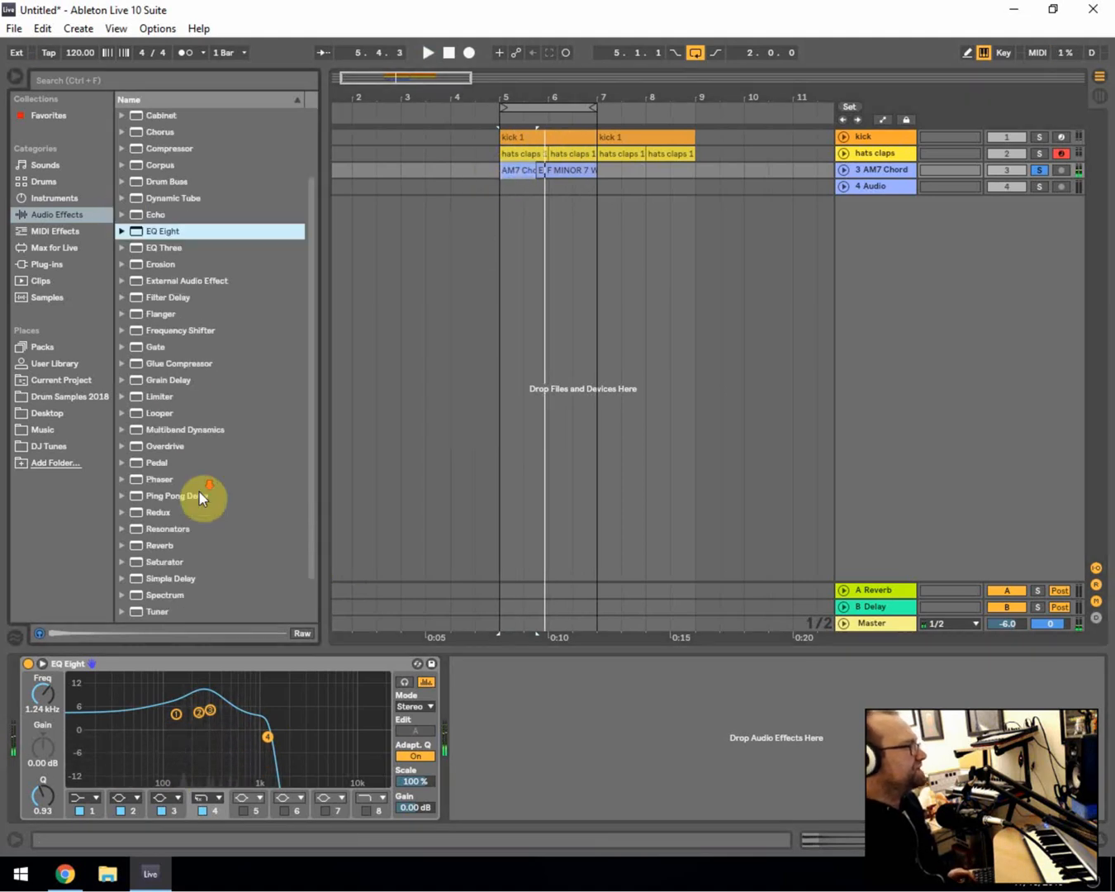
pyautogui.moveTo(162, 569); pyautogui.dragTo(467, 707)
pyautogui.press('space')
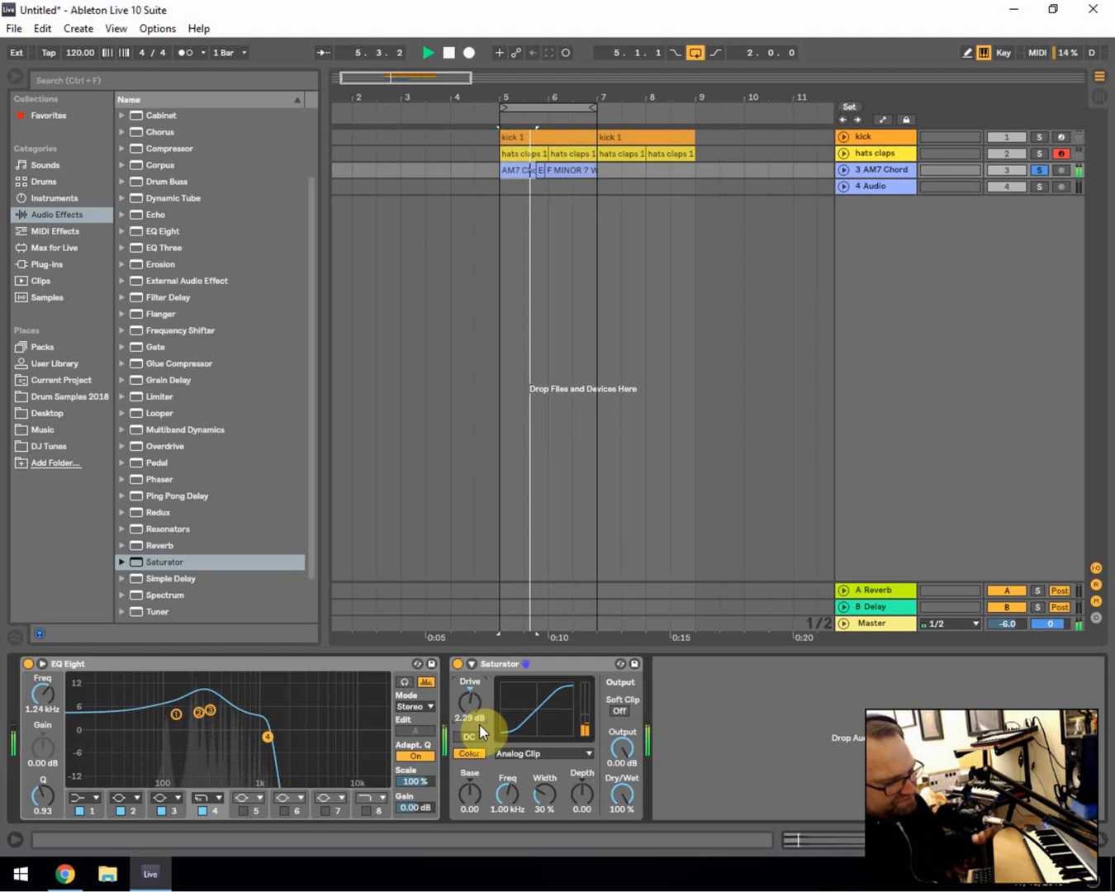
# - Set the Saturator to the Soft Sine curve with 0.57 dB drive and -3.71 dB output
pyautogui.click(536, 752)
pyautogui.click(528, 779)
pyautogui.moveTo(469, 702); pyautogui.dragTo(470, 726)
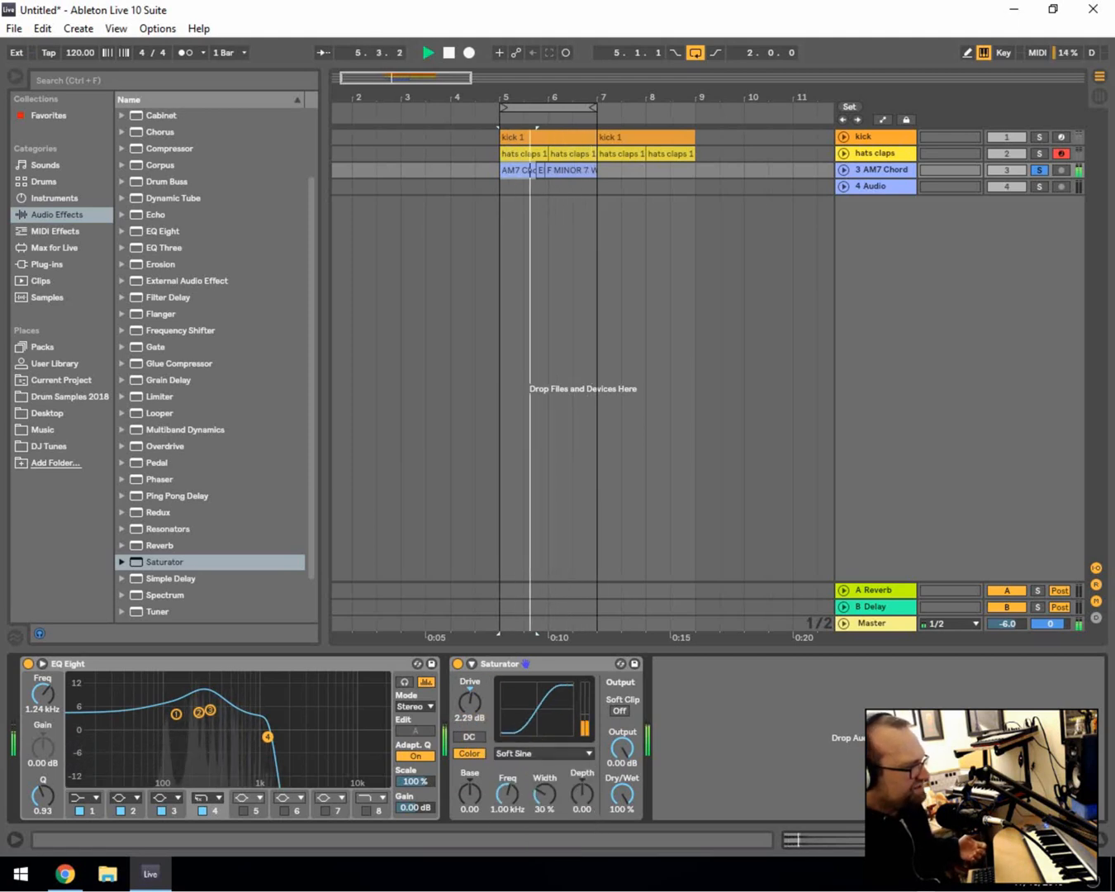
pyautogui.moveTo(622, 748); pyautogui.dragTo(622, 775)
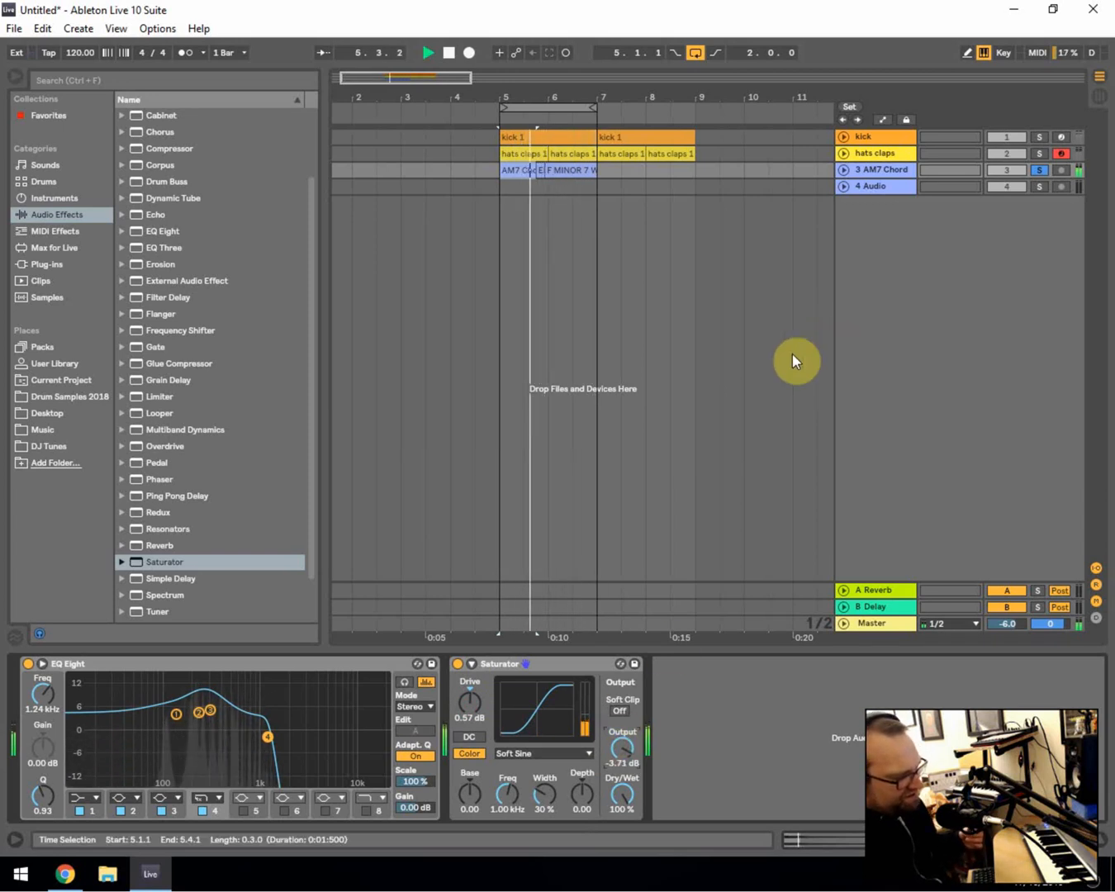
# - Add an Auto Filter after the Saturator and set its low-pass cutoff to 2.47 kHz with Q 0.83
pyautogui.scroll(3, 223, 239)
pyautogui.moveTo(170, 149); pyautogui.dragTo(693, 678)
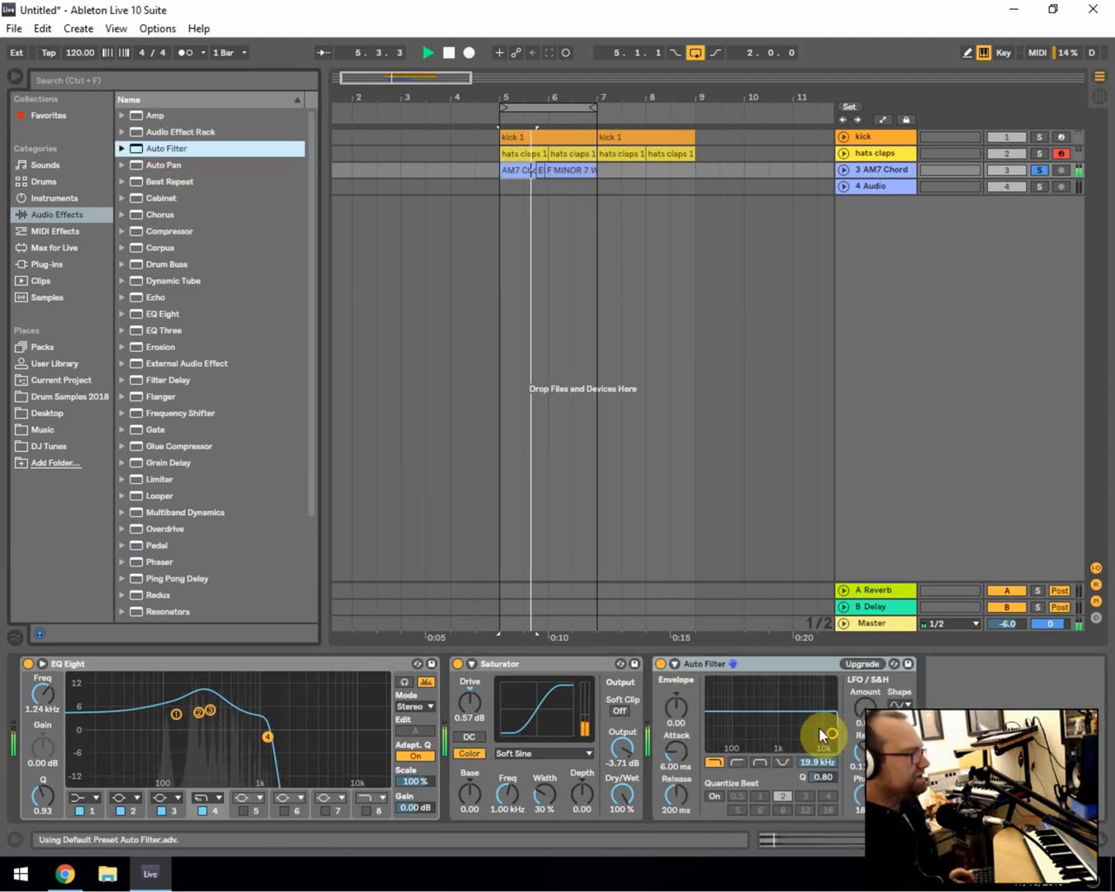
pyautogui.press('space')
pyautogui.moveTo(863, 710); pyautogui.dragTo(864, 684)
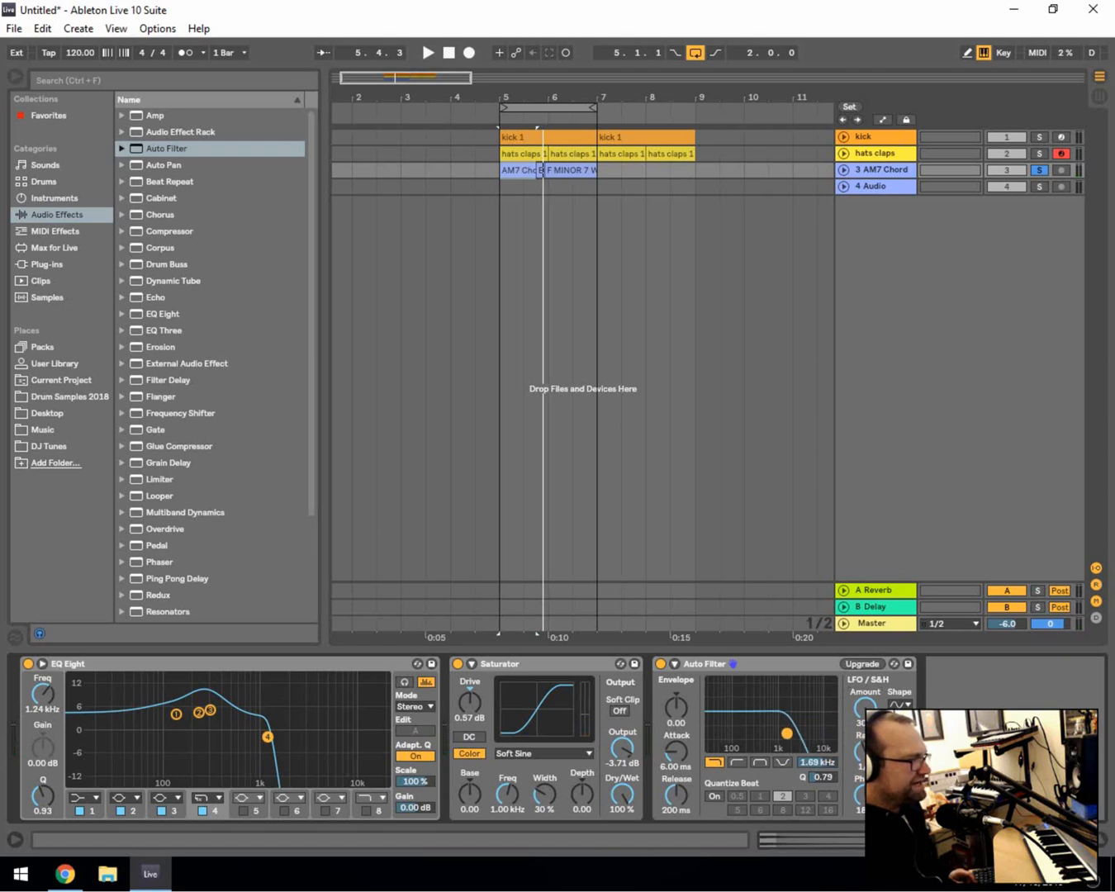
pyautogui.press('space')
pyautogui.moveTo(784, 733); pyautogui.dragTo(796, 739)
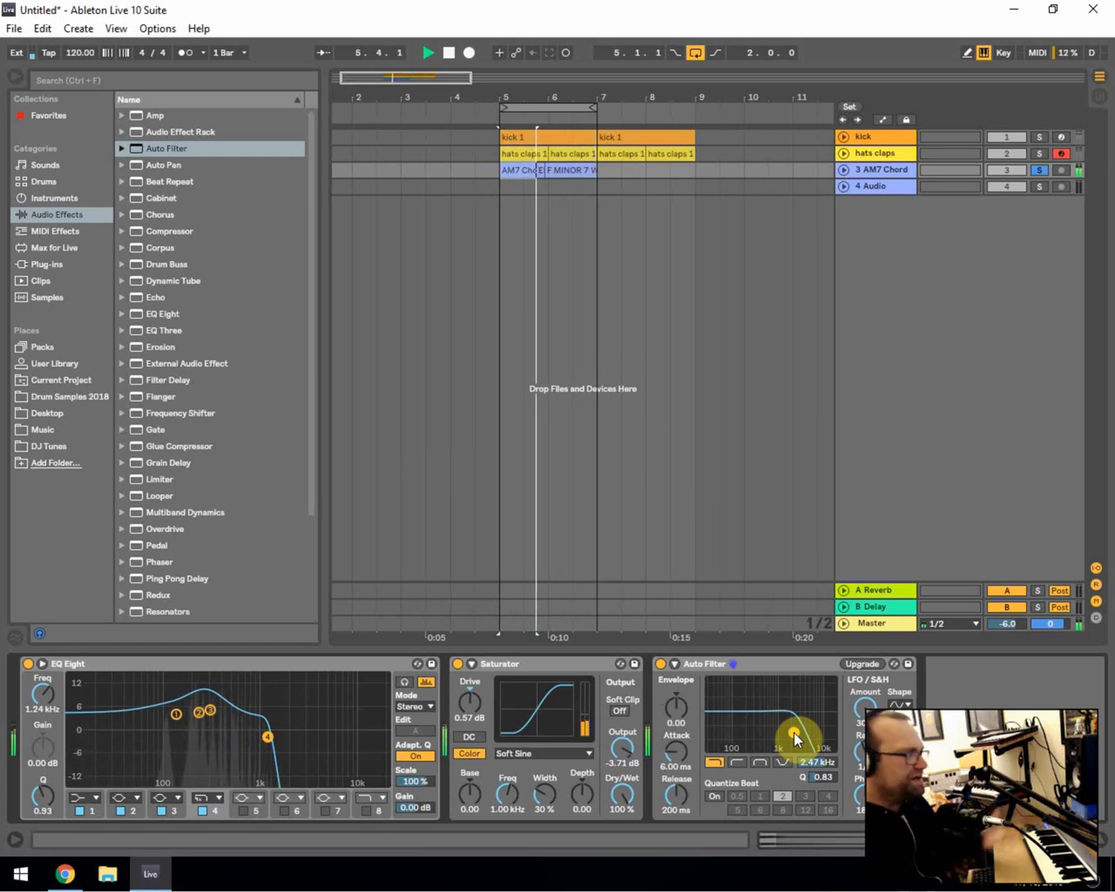
# - Play the chords from bar 5, toggle the Saturator off and on to compare, and set its drive to 1.14 dB
pyautogui.press('space')
pyautogui.click(496, 171)
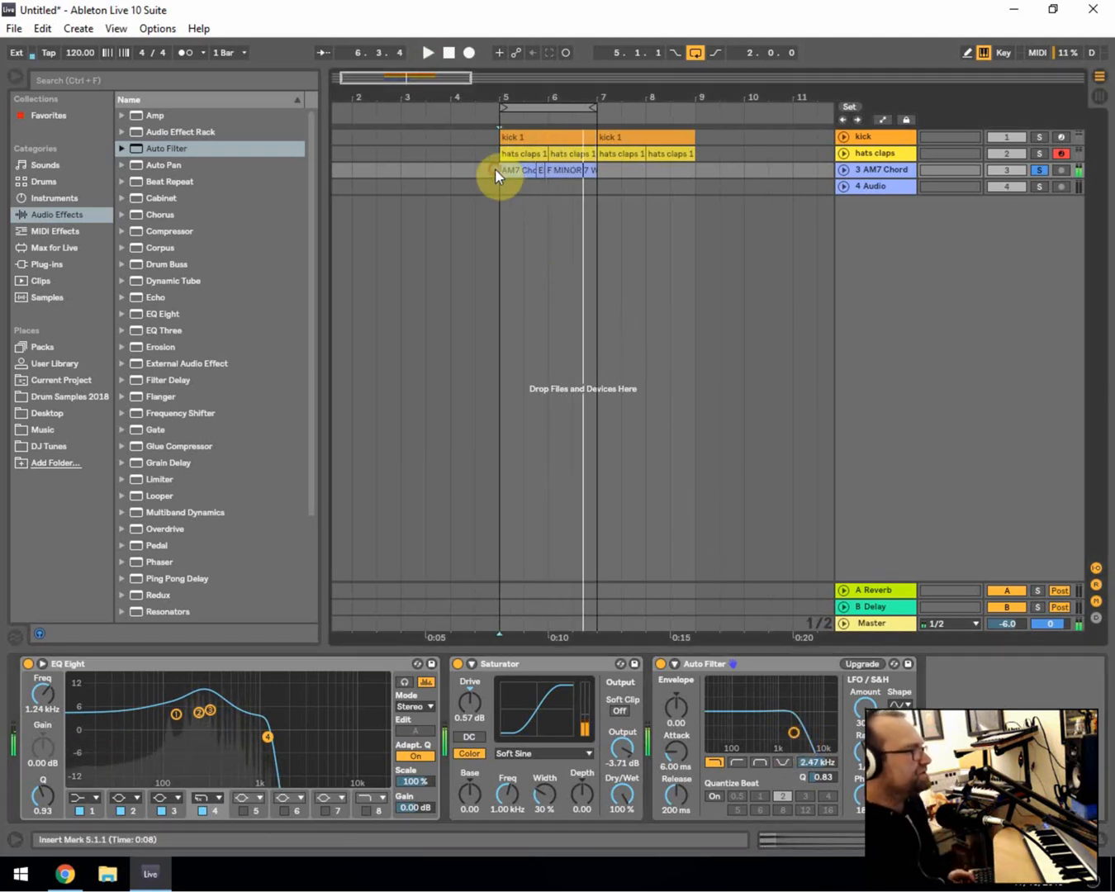
pyautogui.press('space')
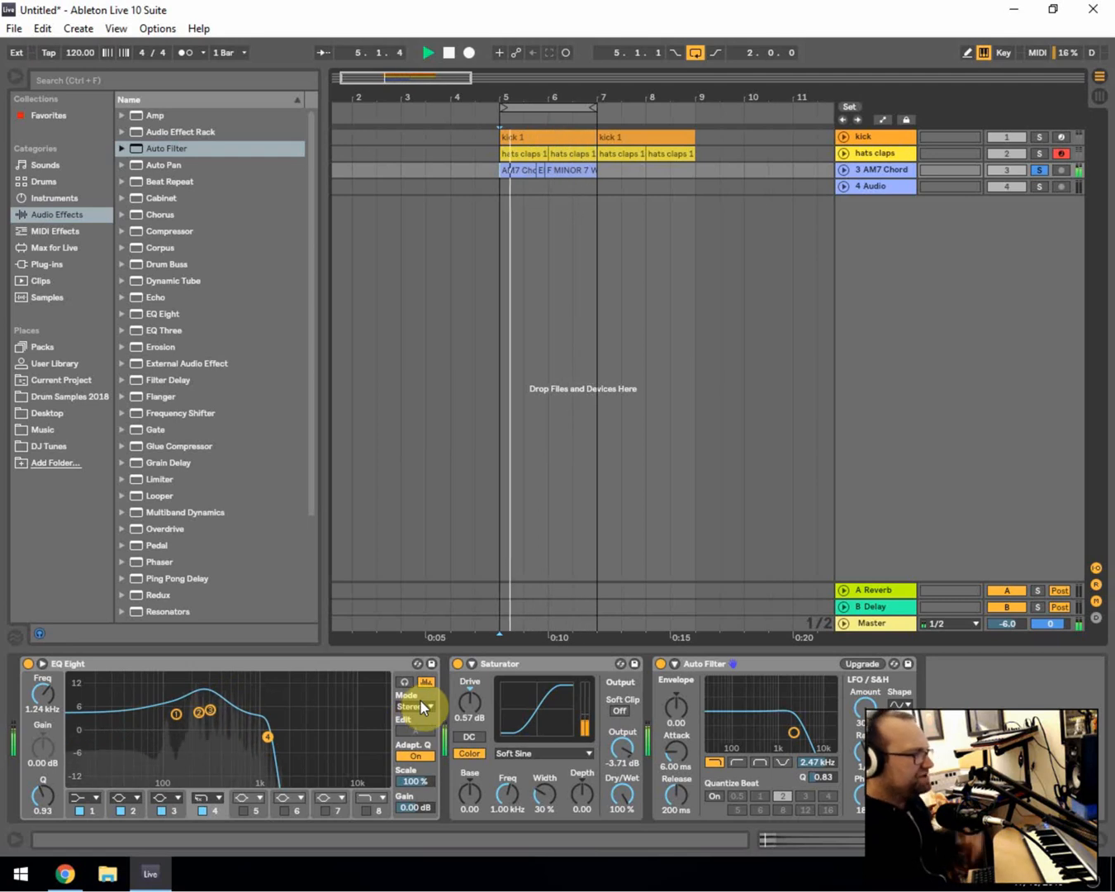
pyautogui.click(458, 665)
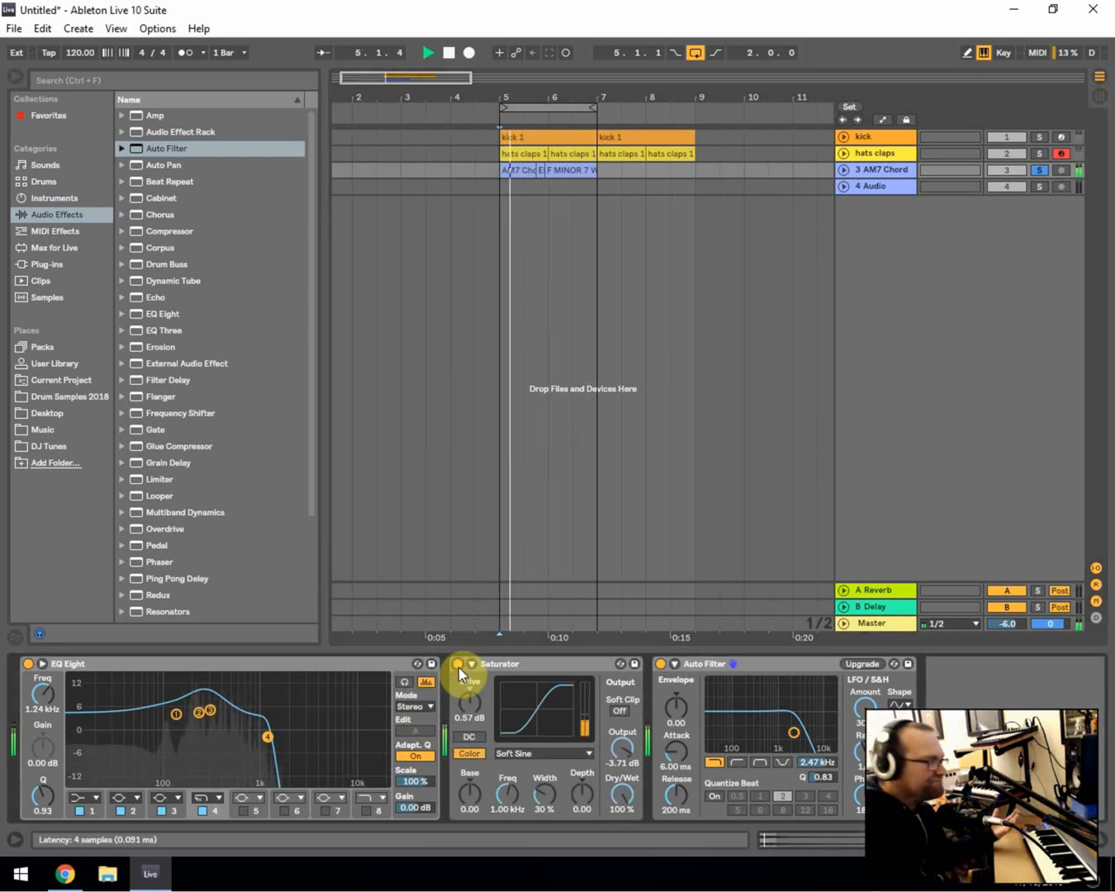
pyautogui.click(458, 665)
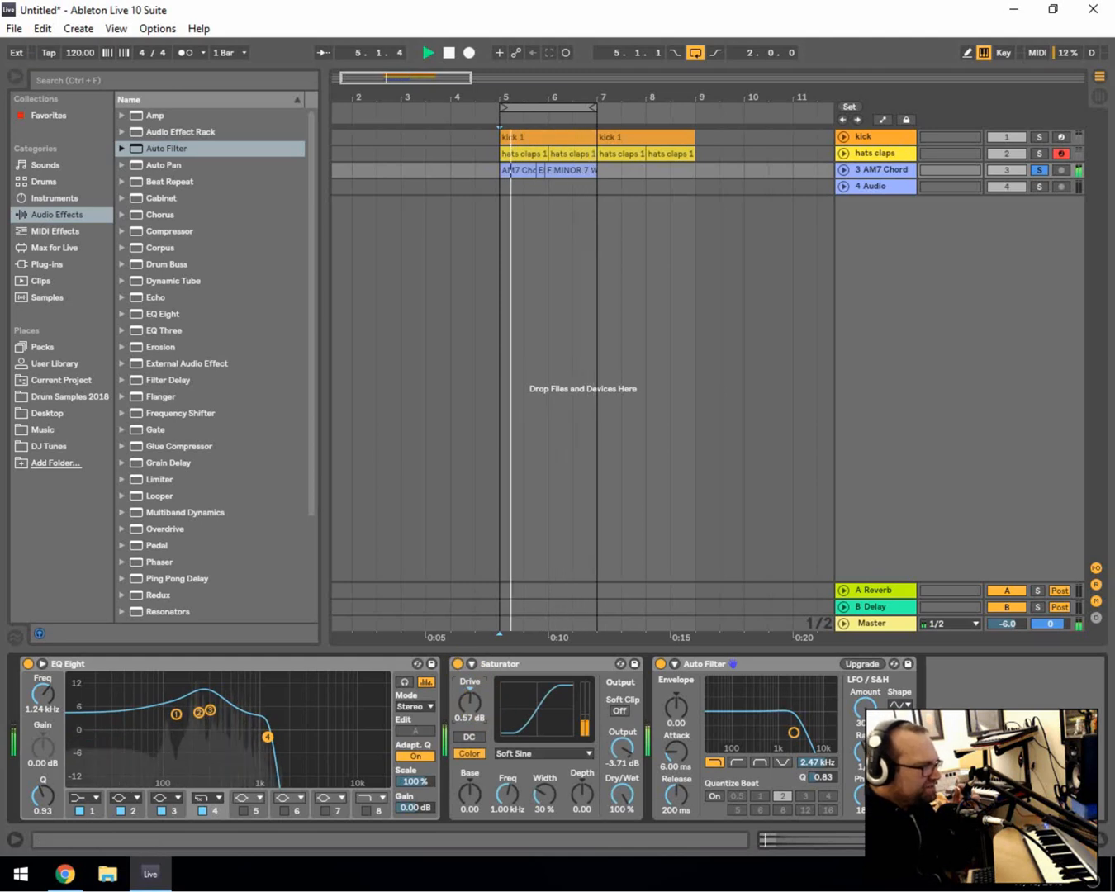
pyautogui.moveTo(473, 717); pyautogui.dragTo(474, 709)
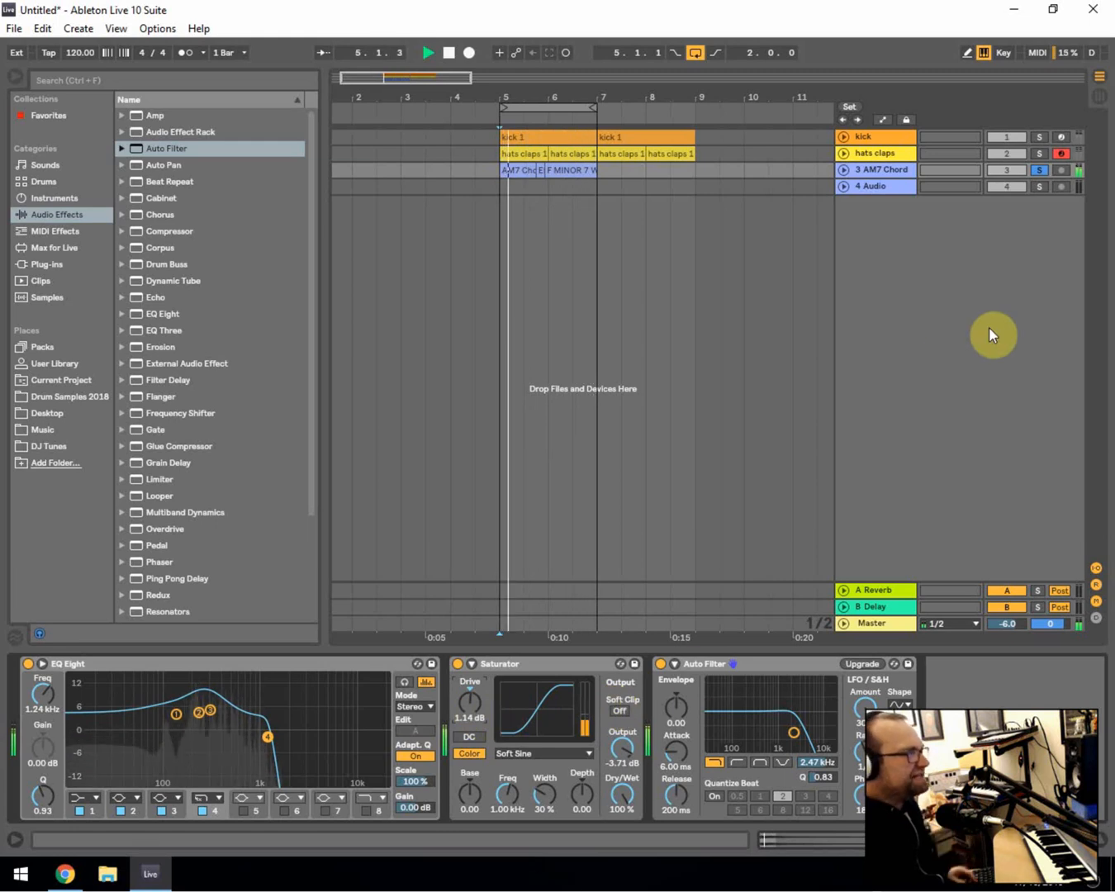
# - Solo the kick track along with the chords and add a Saturator with 7.43 dB drive to the Kick 909 pad
pyautogui.click(1042, 135)
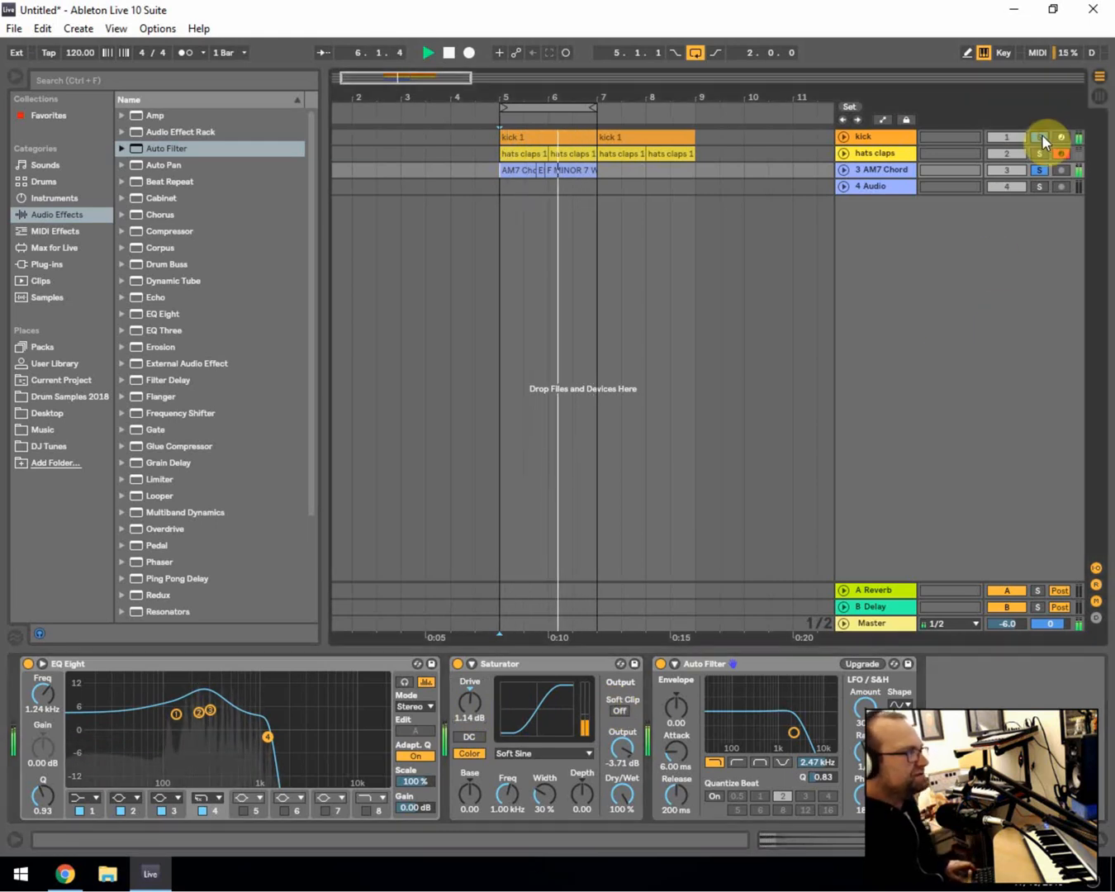
pyautogui.click(877, 137)
pyautogui.press('space')
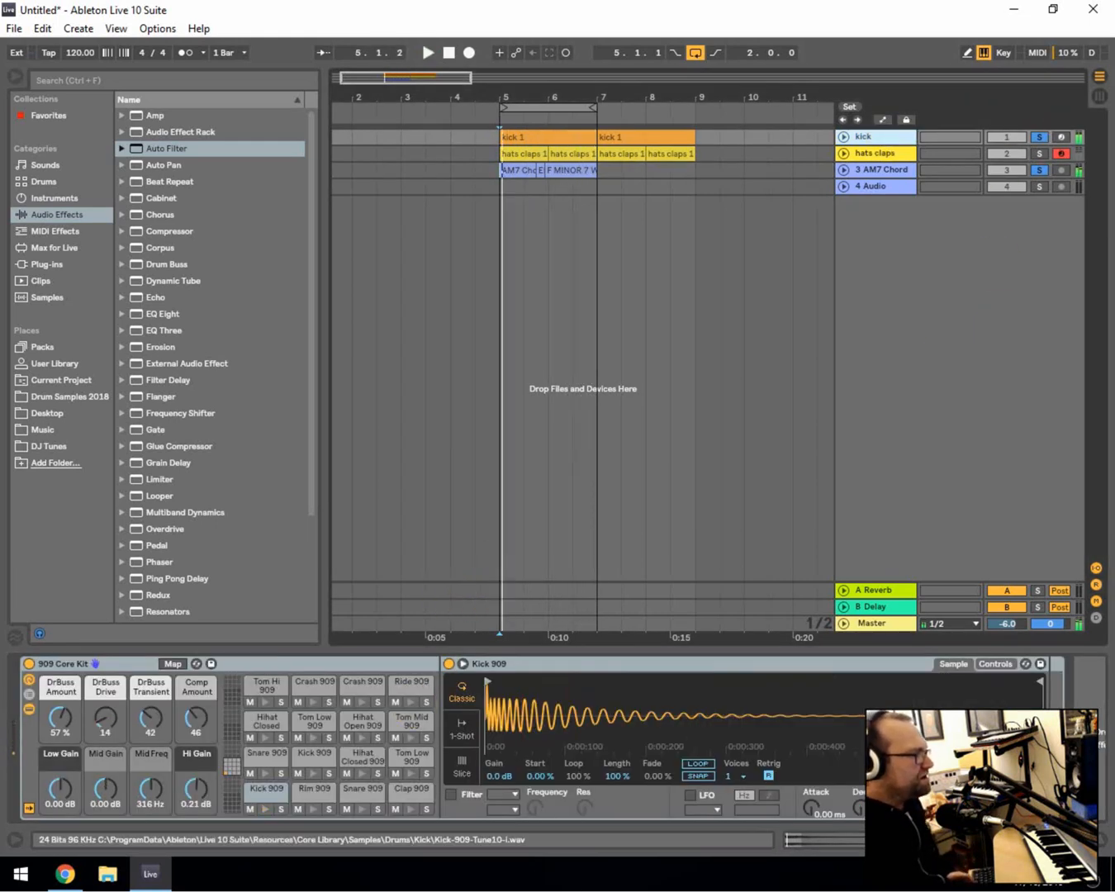
pyautogui.scroll(-2, 150, 569)
pyautogui.click(153, 578)
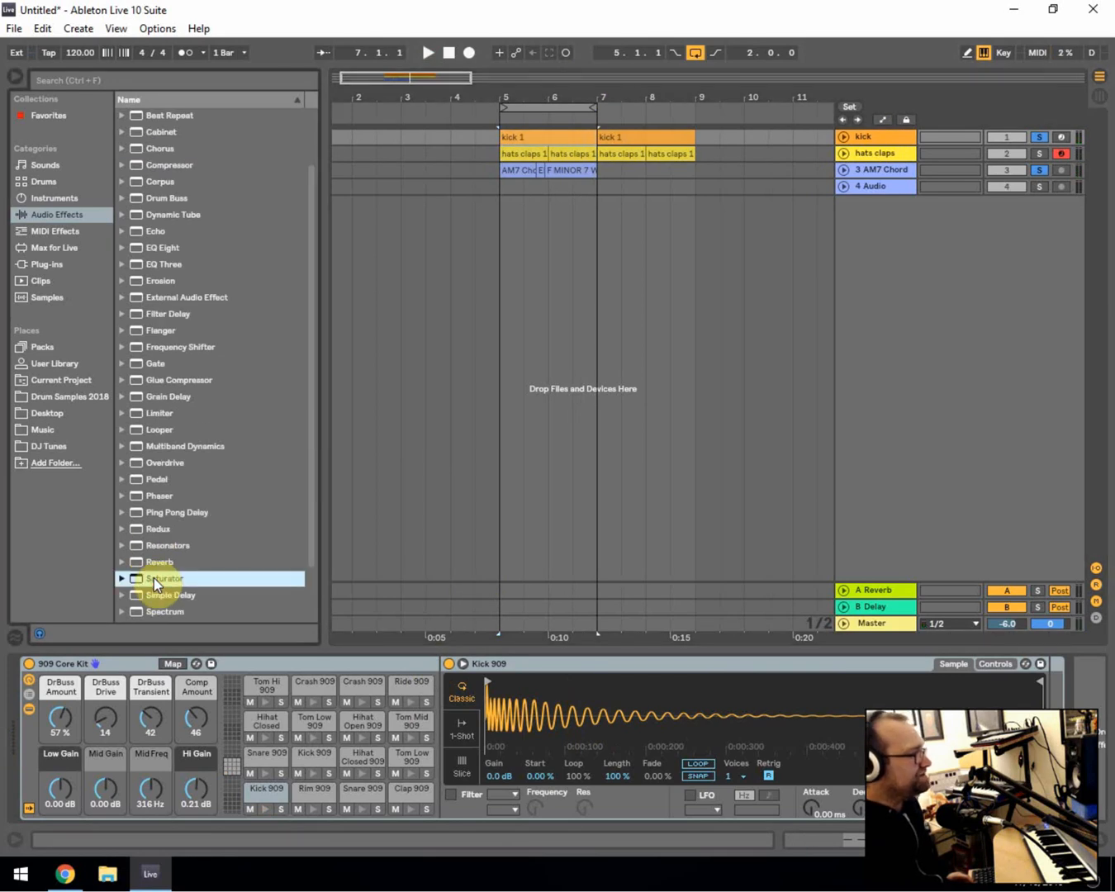
pyautogui.moveTo(153, 578); pyautogui.dragTo(256, 788)
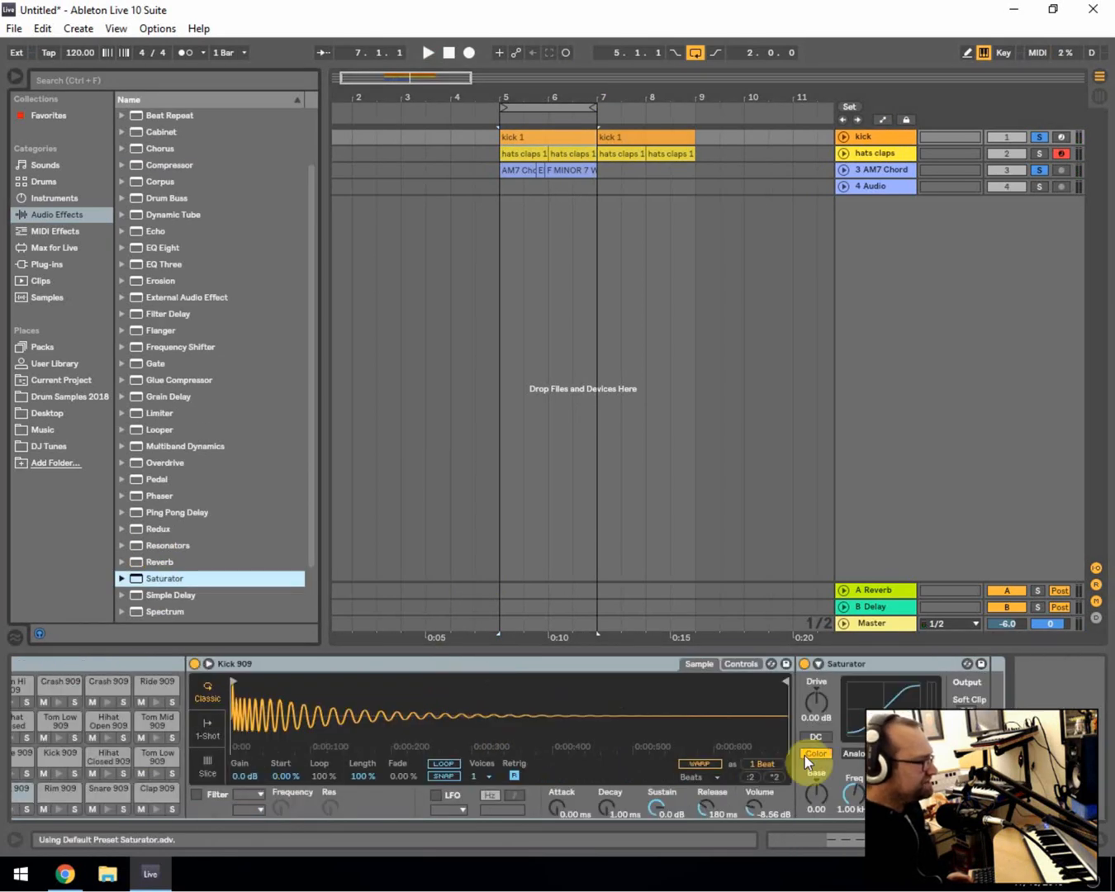
pyautogui.moveTo(816, 703); pyautogui.dragTo(817, 683)
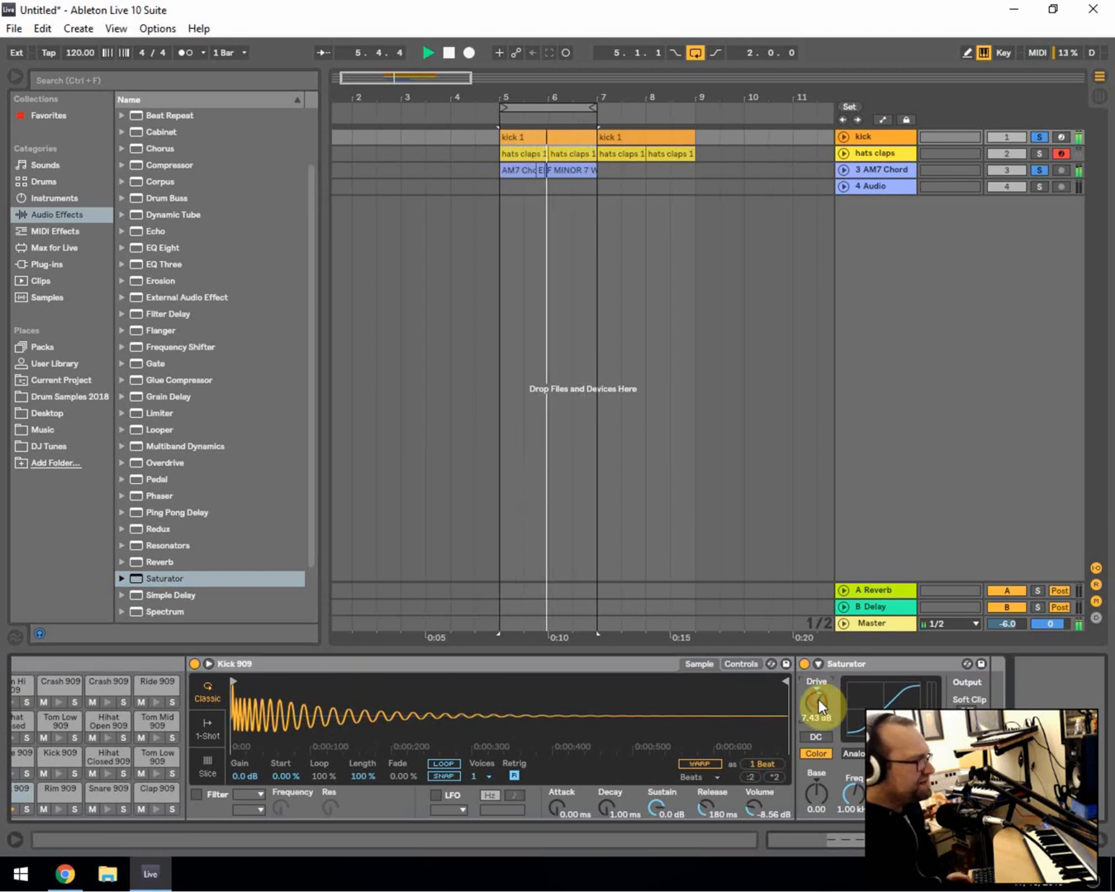
# - Unsolo the tracks to hear the full loop, stop playback, and place the insert marker at bar 5
pyautogui.click(1044, 138)
pyautogui.click(476, 155)
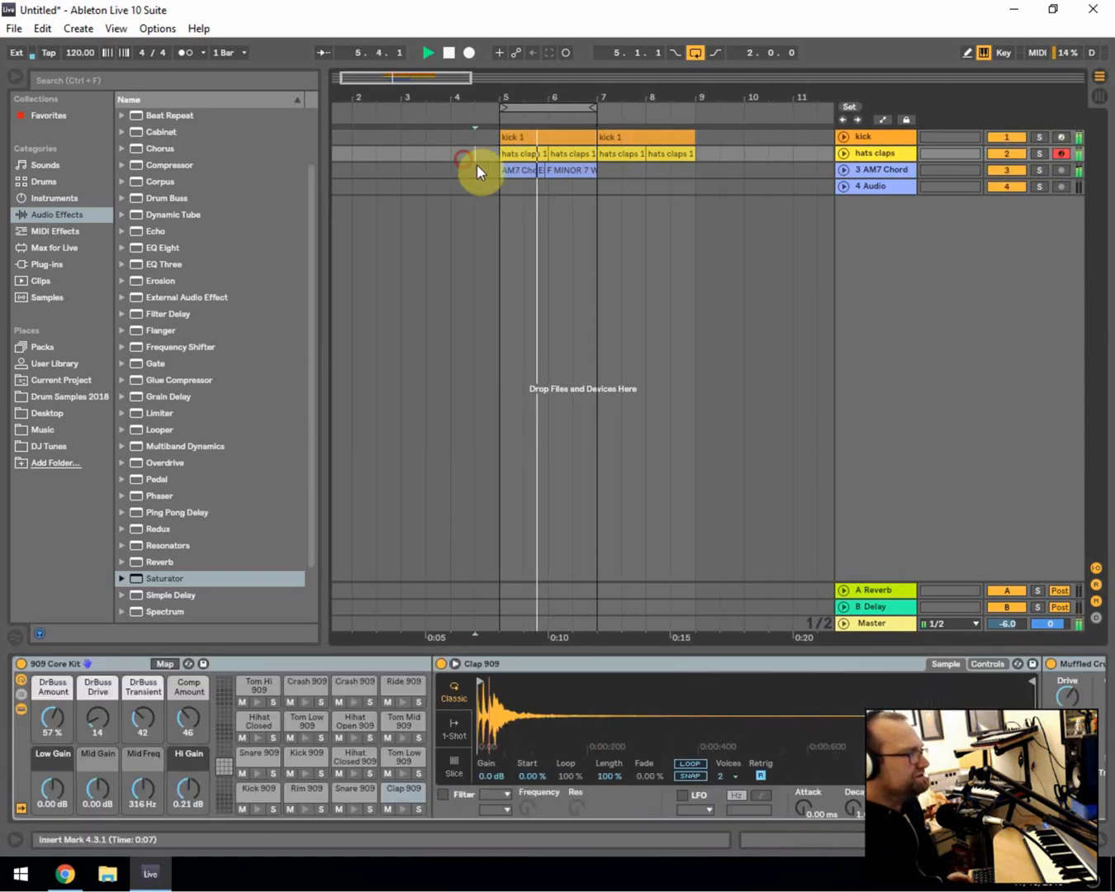
pyautogui.press('space')
pyautogui.click(503, 157)
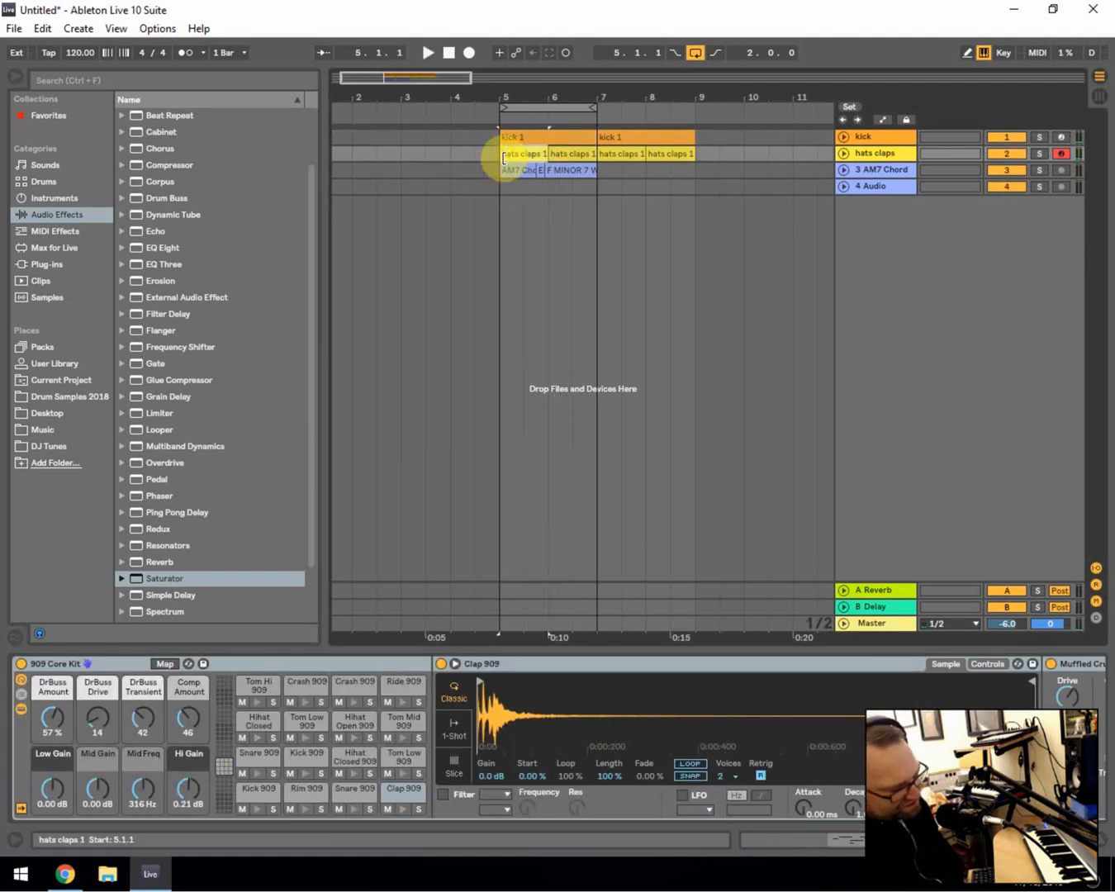
pyautogui.click(502, 279)
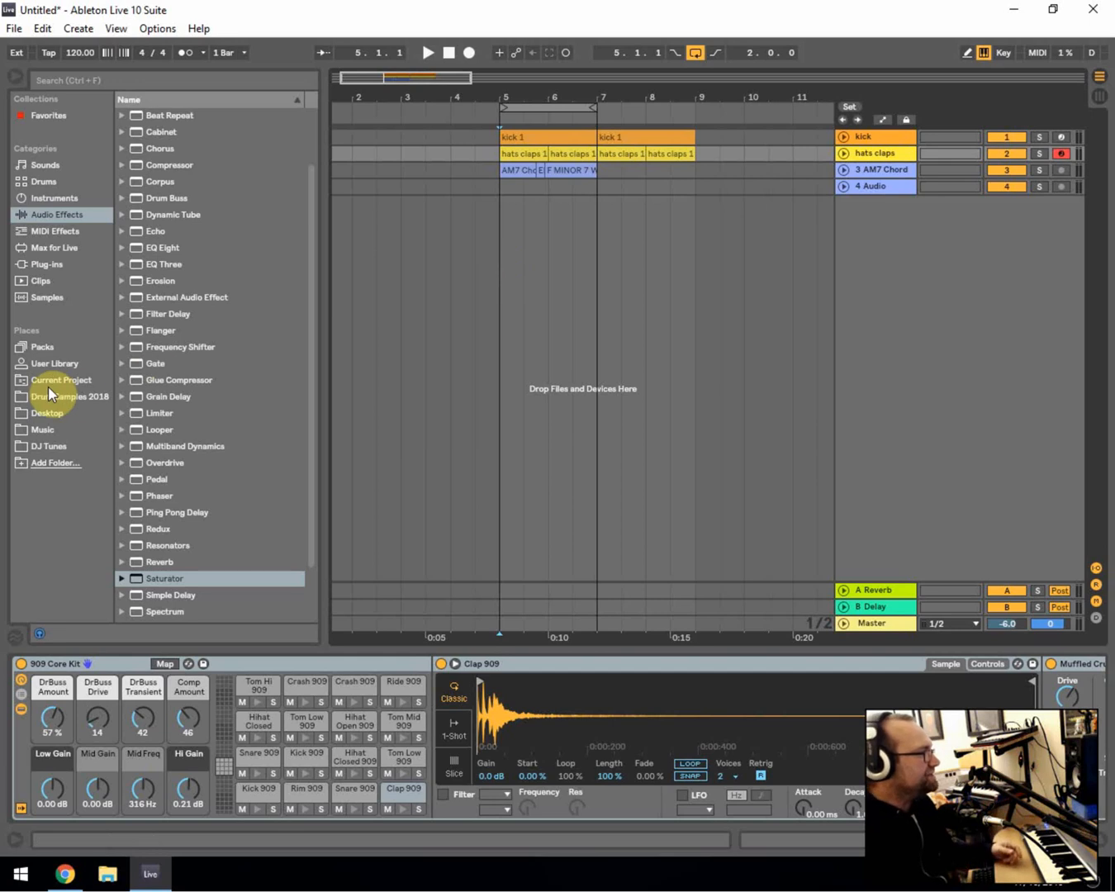
# - Load the TAL-U-No-62 plug-in synth onto a new track below 4 Audio
pyautogui.click(46, 260)
pyautogui.scroll(-2, 200, 462)
pyautogui.scroll(-3, 197, 461)
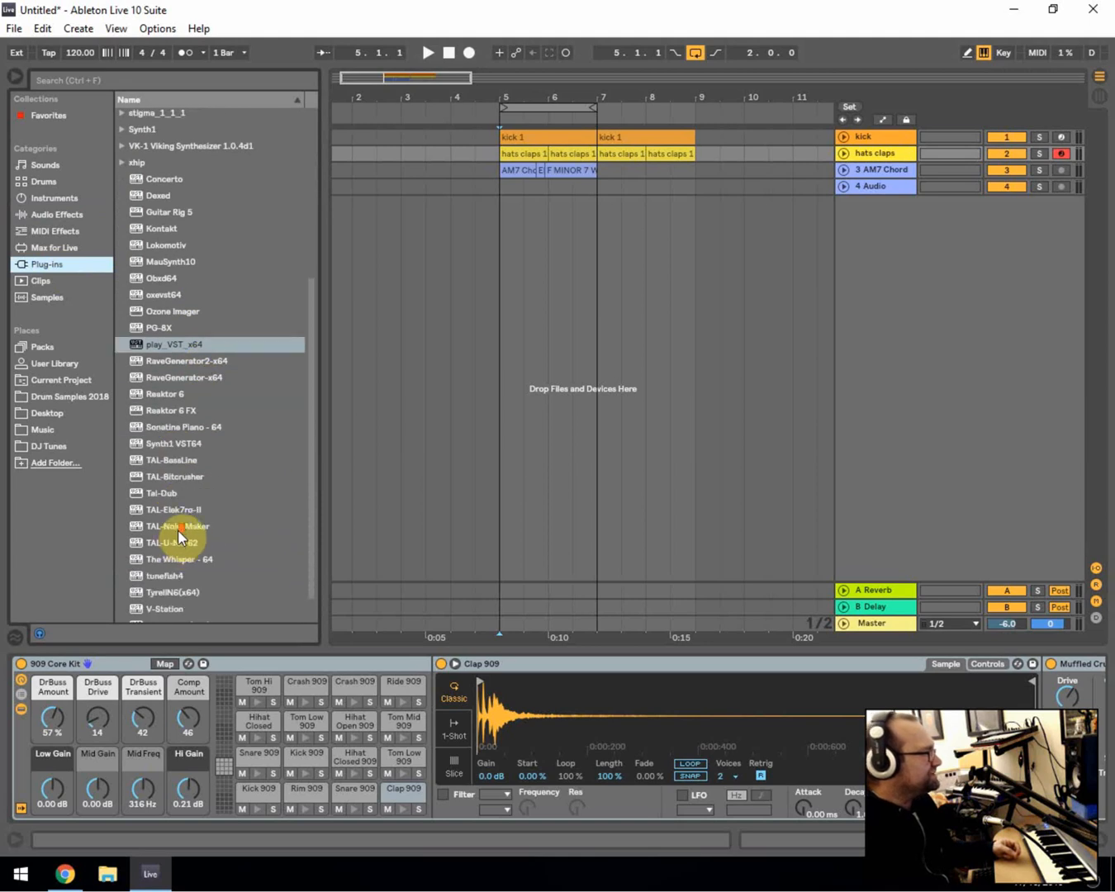
pyautogui.moveTo(171, 538); pyautogui.dragTo(199, 536)
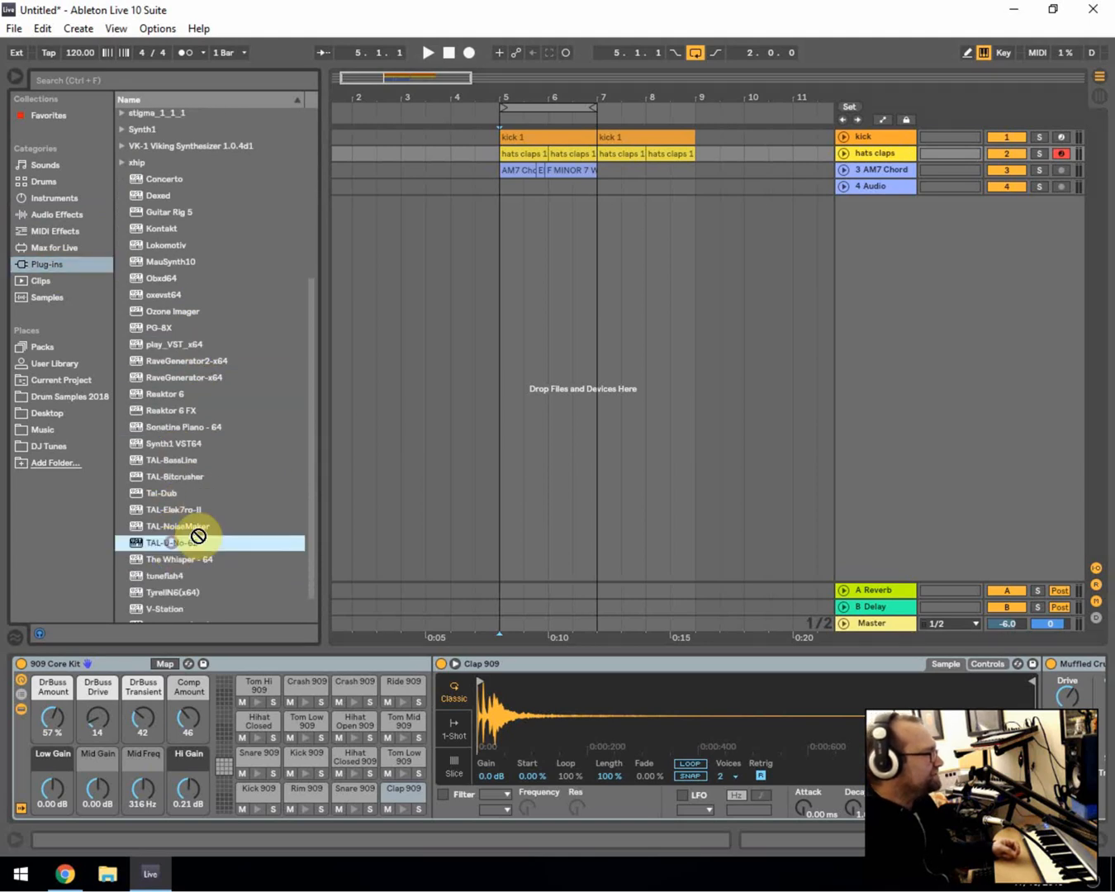
pyautogui.moveTo(520, 242); pyautogui.dragTo(519, 242)
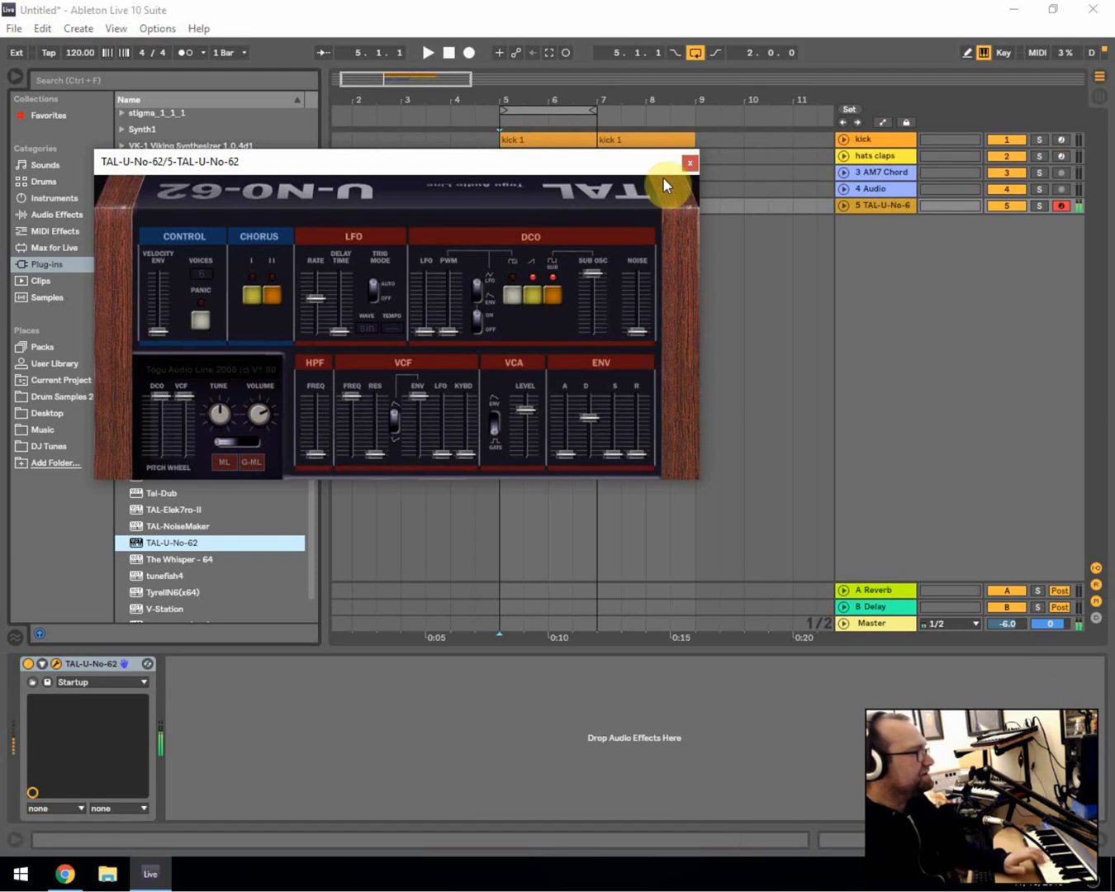
# - Load TAL-U-No-62's default preset, switch off its saw and sub oscillators, and raise Noise to near maximum
pyautogui.click(88, 682)
pyautogui.click(83, 279)
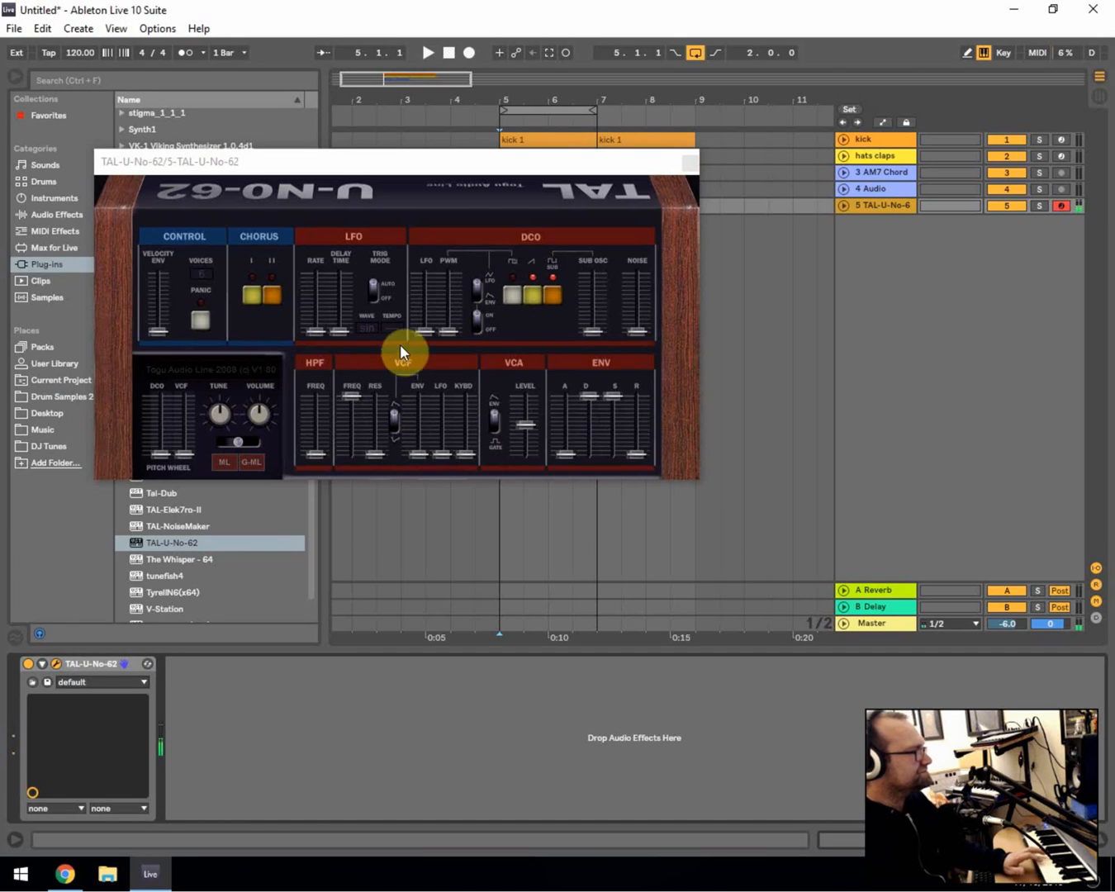
pyautogui.moveTo(635, 332); pyautogui.dragTo(634, 283)
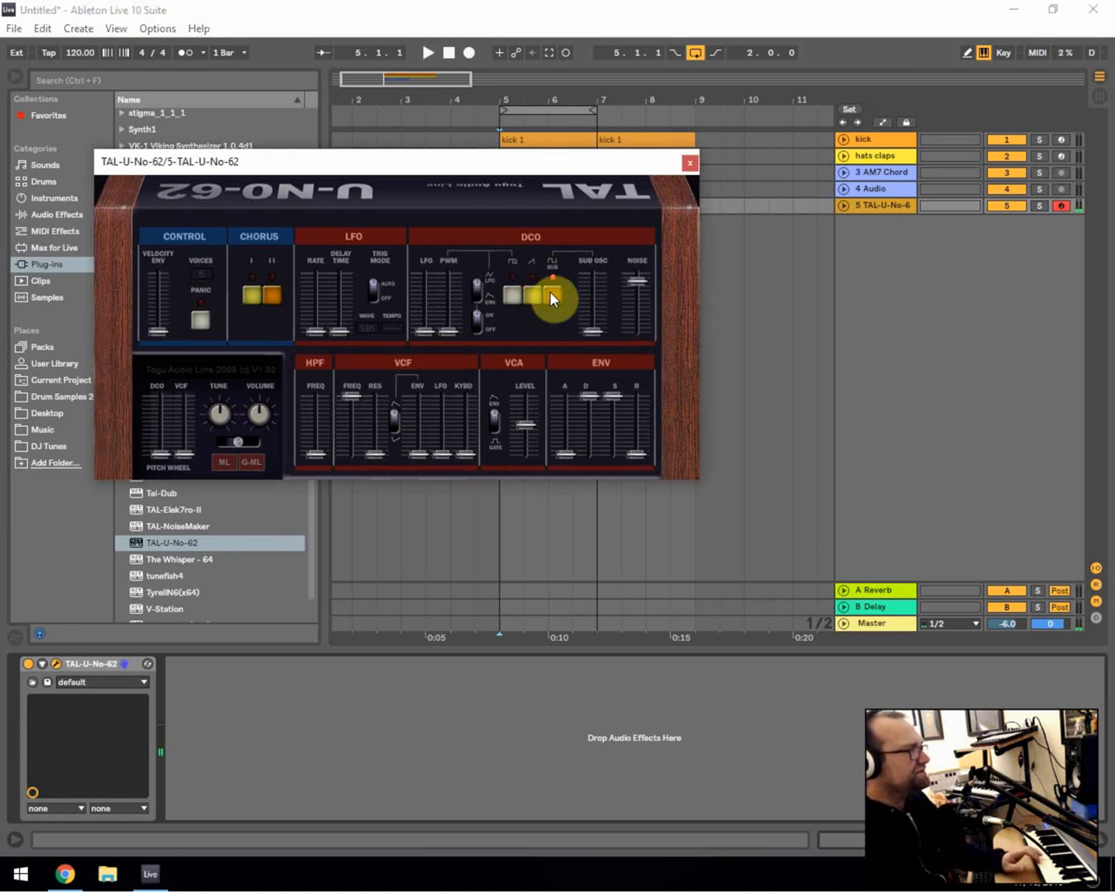
pyautogui.moveTo(633, 279); pyautogui.dragTo(634, 279)
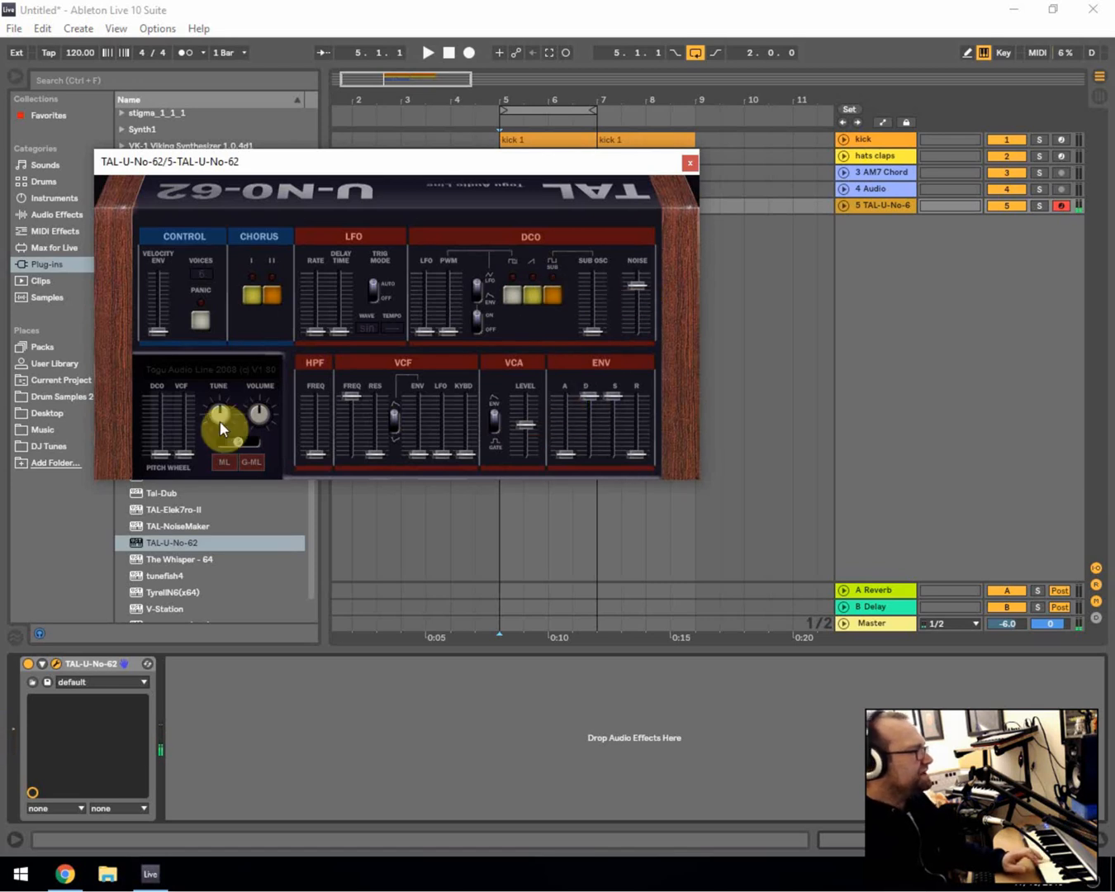
# - Turn up TAL-U-No-62's Tune, sweep the VCF frequency down and back to full, and close the plug-in window
pyautogui.moveTo(226, 411)
pyautogui.mouseDown()
pyautogui.moveTo(218, 545)
pyautogui.moveTo(217, 386)
pyautogui.mouseUp()
pyautogui.moveTo(342, 395); pyautogui.dragTo(350, 452)
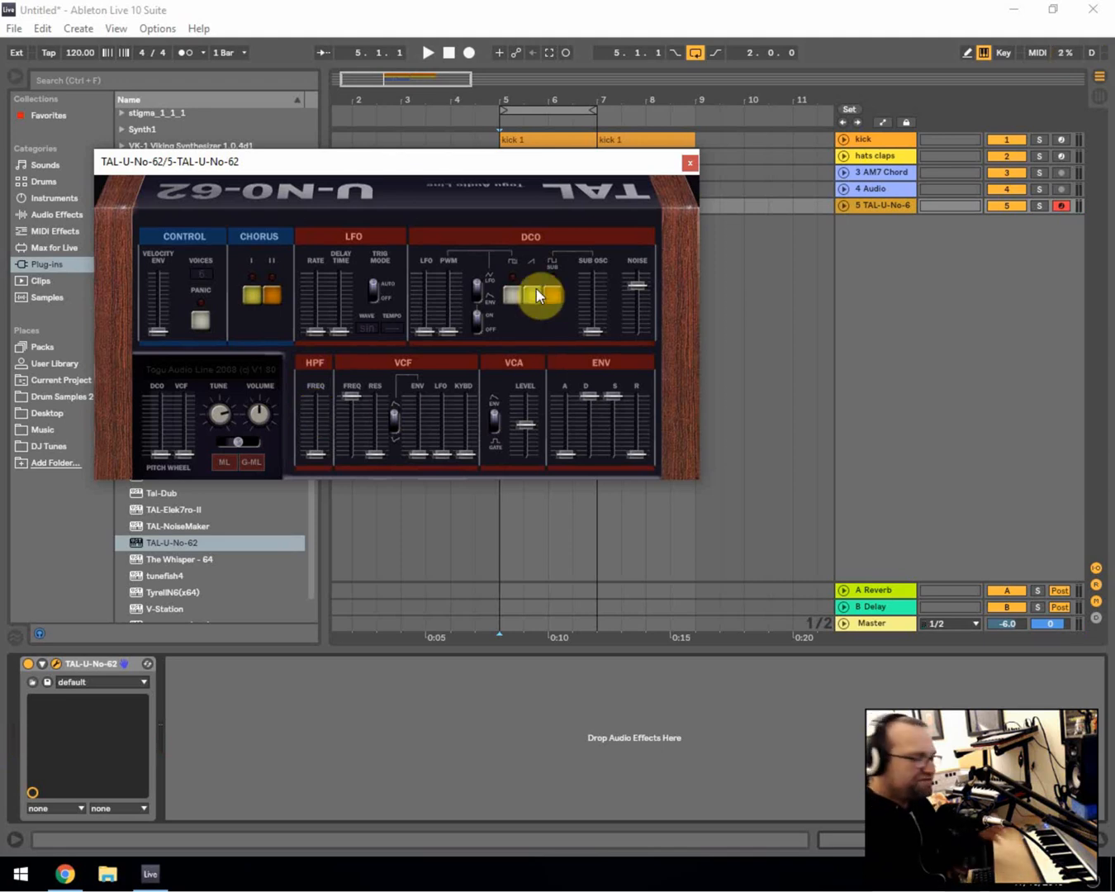
pyautogui.click(682, 163)
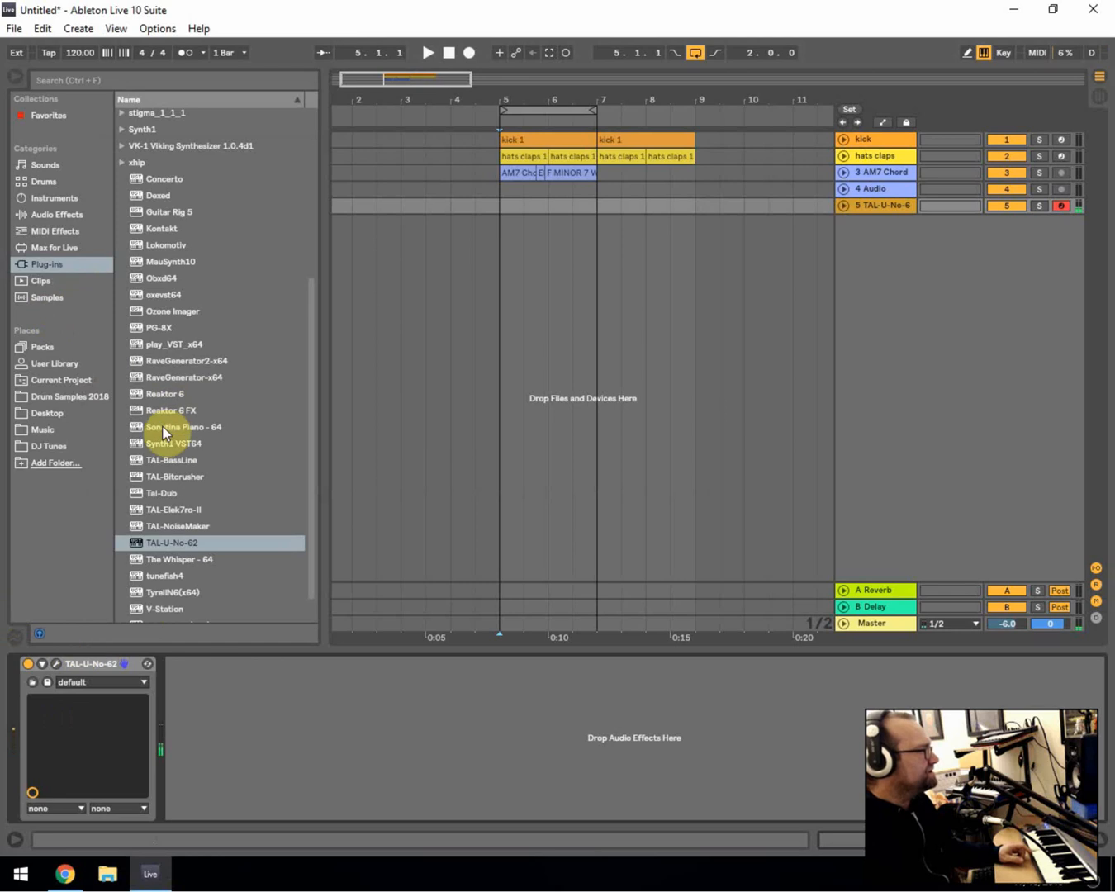
# - Add EQ Eight after TAL-U-No-62, make band 1 a low cut just above 100 Hz, and set band 3 to -2.11 dB at 1.07 kHz
pyautogui.click(76, 216)
pyautogui.moveTo(166, 248); pyautogui.dragTo(285, 669)
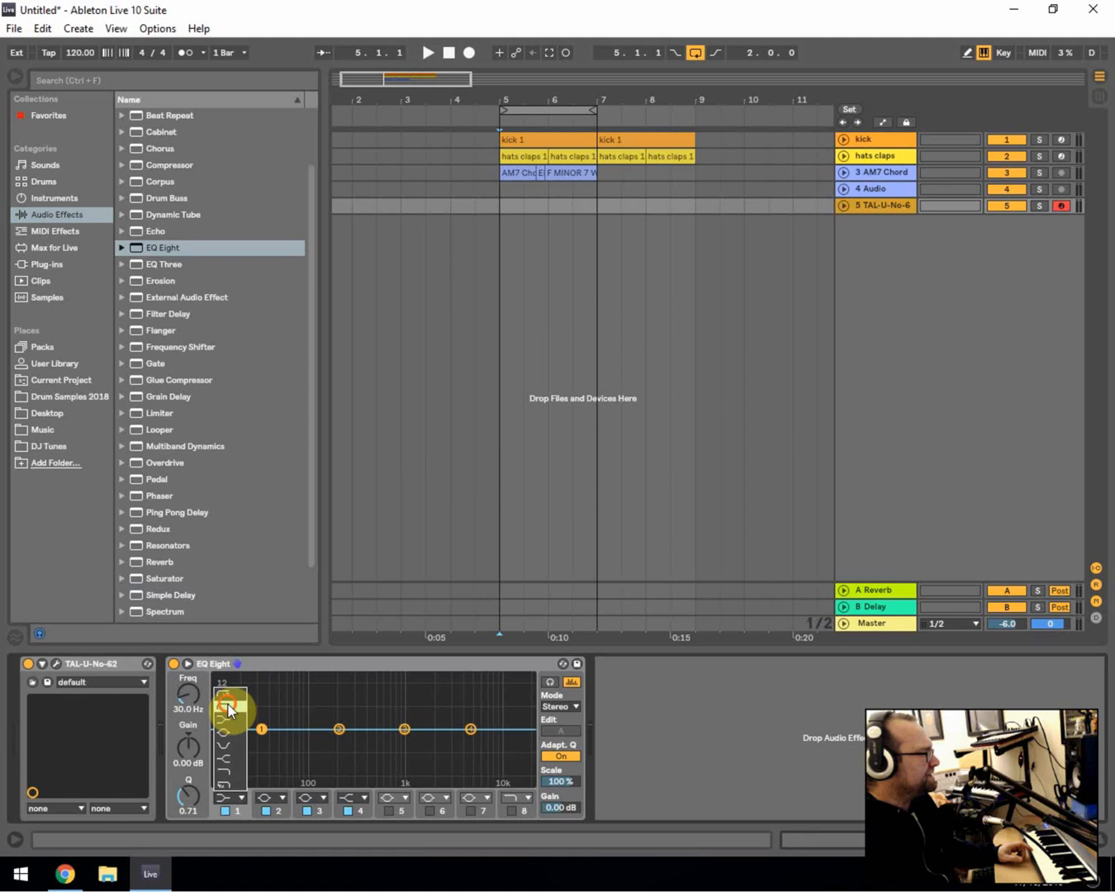
pyautogui.click(228, 709)
pyautogui.moveTo(262, 728); pyautogui.dragTo(327, 744)
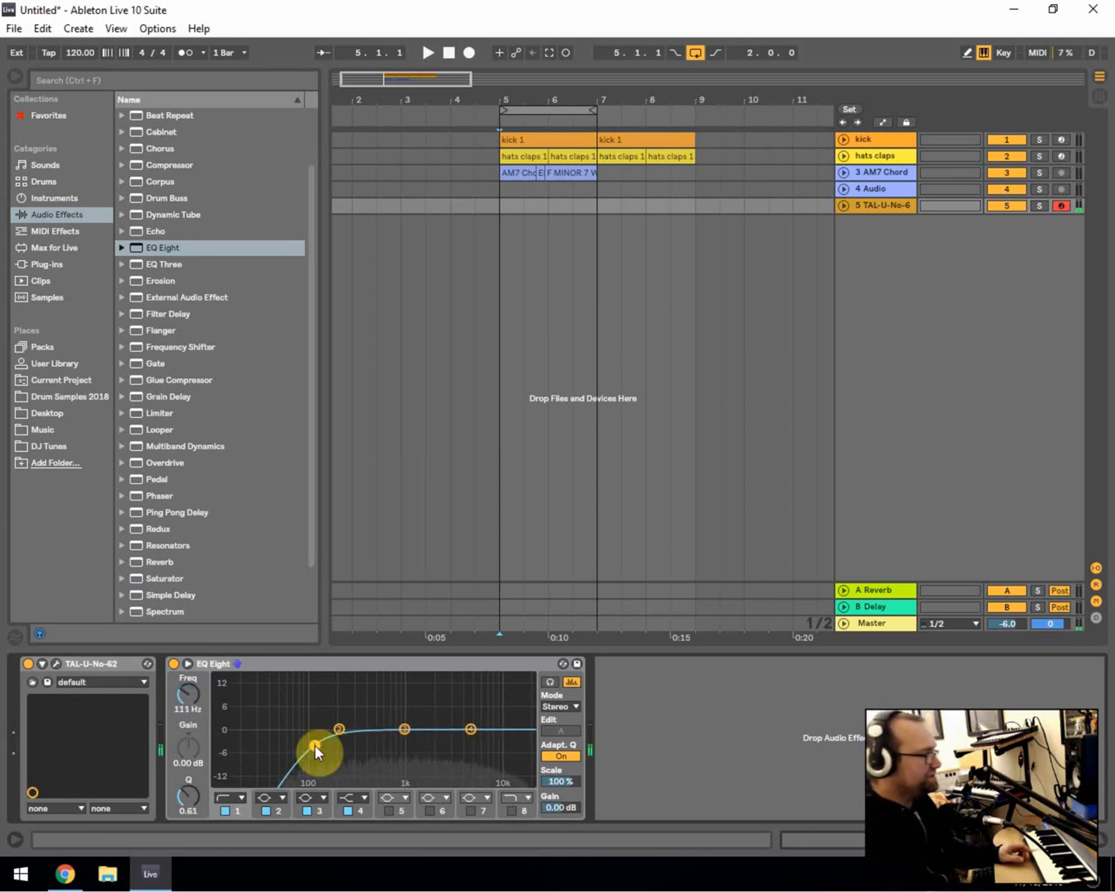
pyautogui.moveTo(314, 745); pyautogui.dragTo(427, 711)
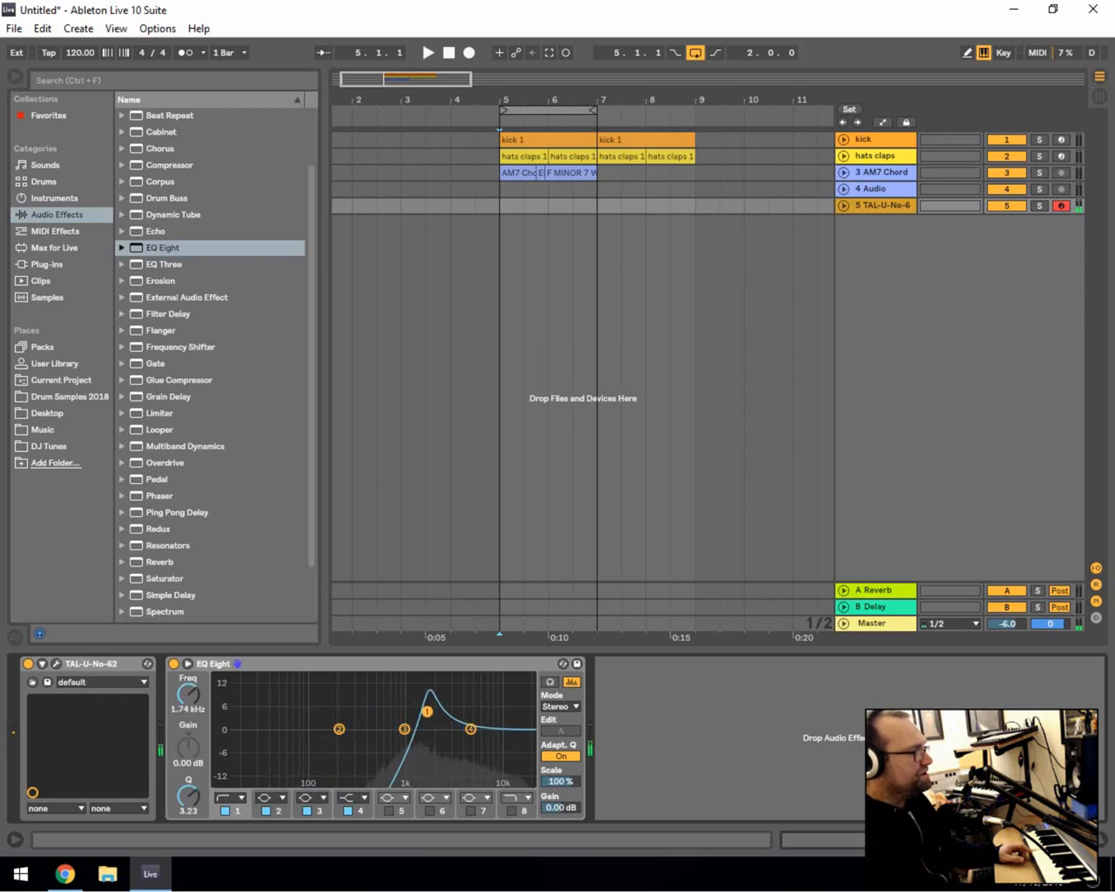
pyautogui.moveTo(350, 759); pyautogui.dragTo(317, 762)
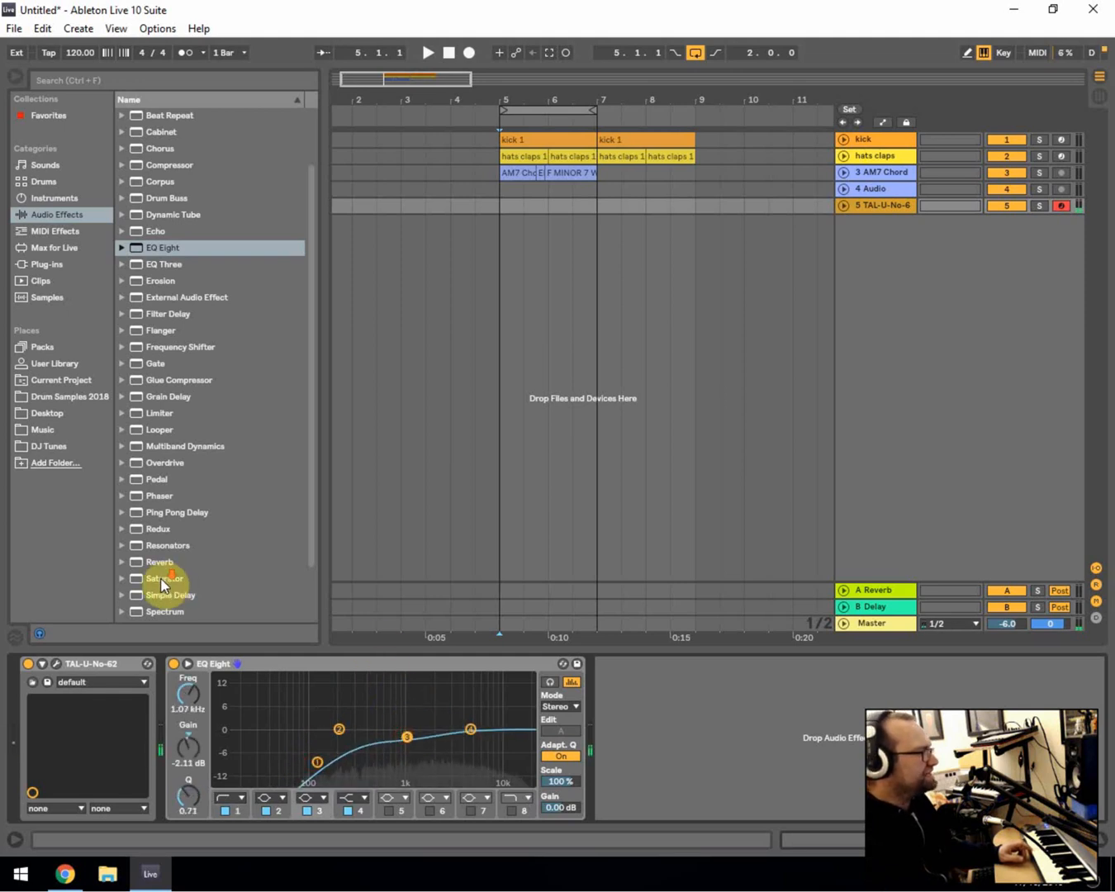
# - Add Saturator after EQ Eight on the TAL-U-No-62 track, with Drive at 2.86 dB and Output at -7.14 dB
pyautogui.scroll(-1, 163, 585)
pyautogui.click(121, 566)
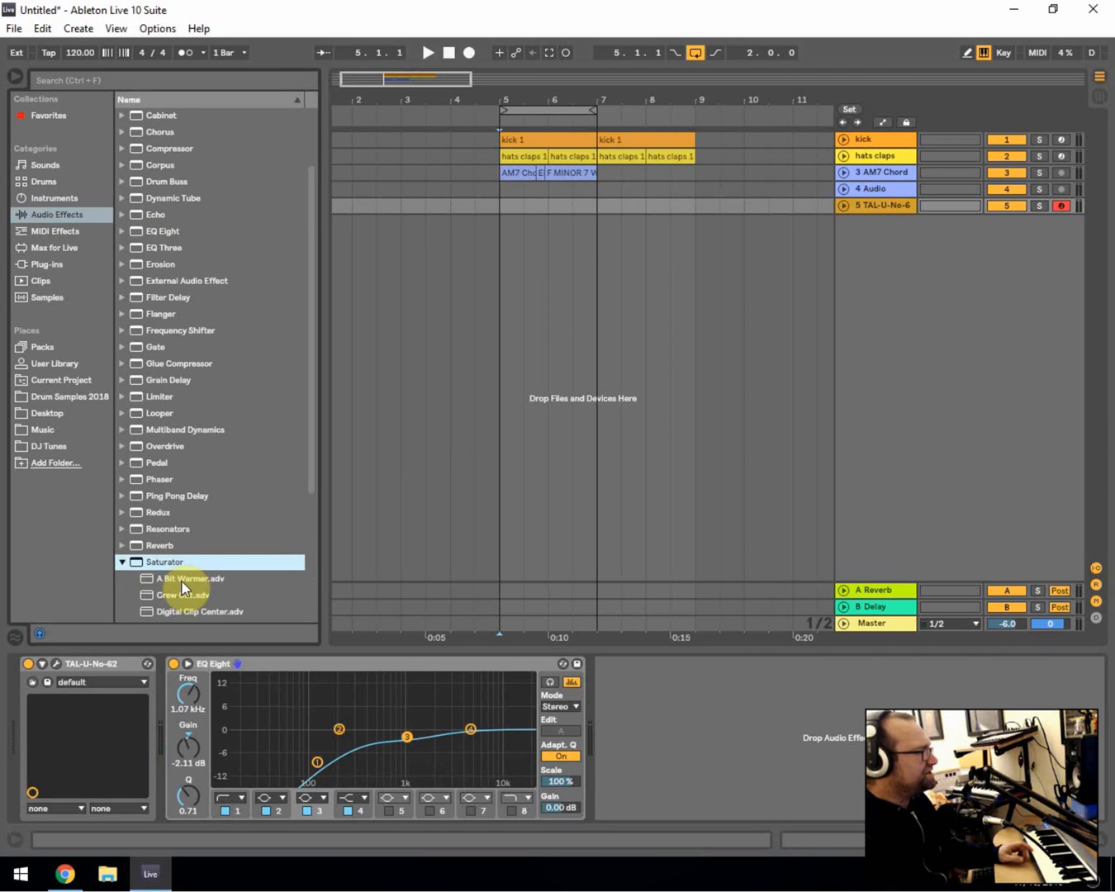
pyautogui.scroll(-4, 182, 582)
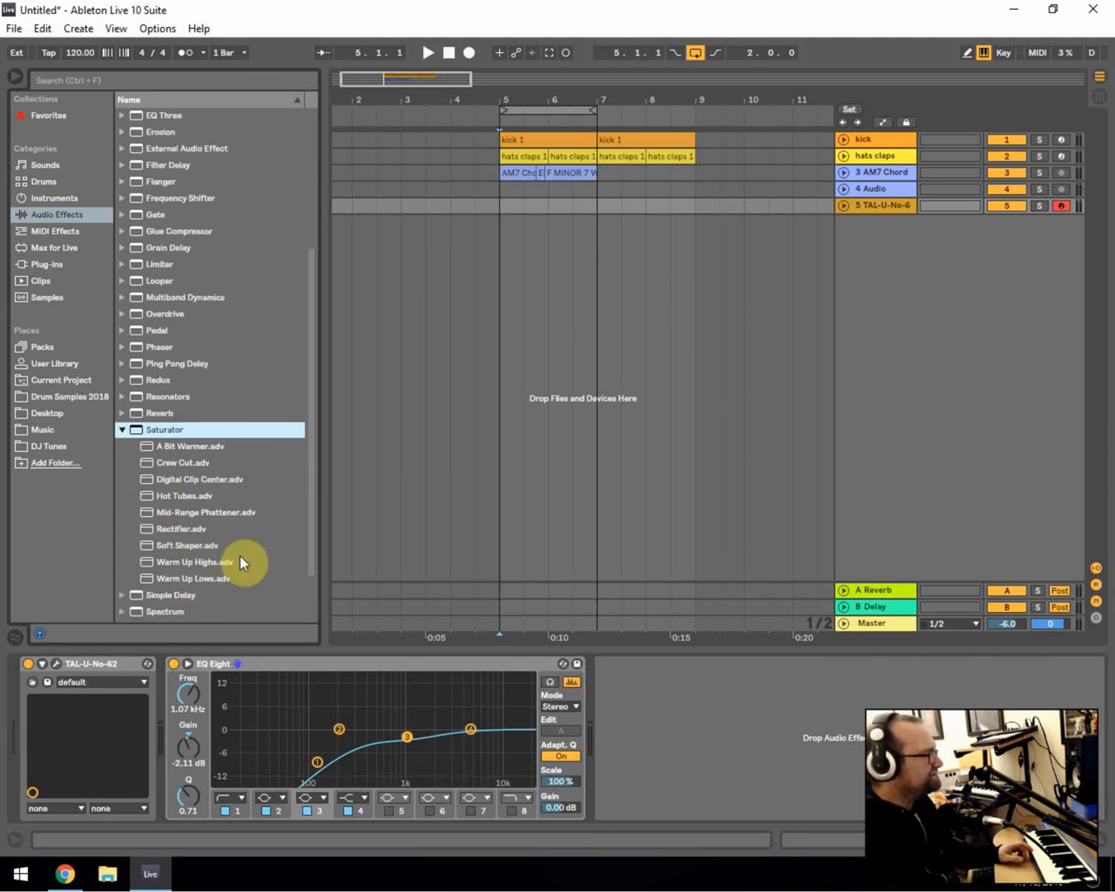
pyautogui.moveTo(179, 431); pyautogui.dragTo(707, 753)
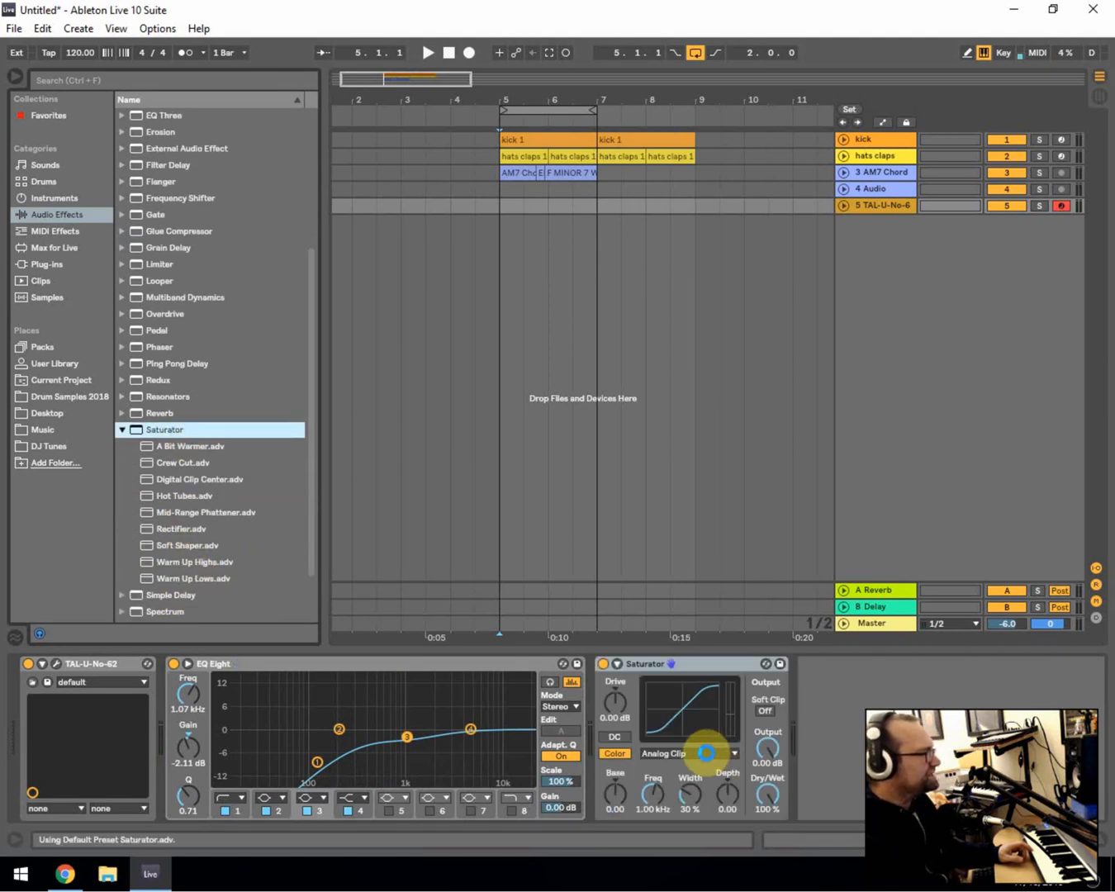
pyautogui.moveTo(624, 695); pyautogui.dragTo(625, 675)
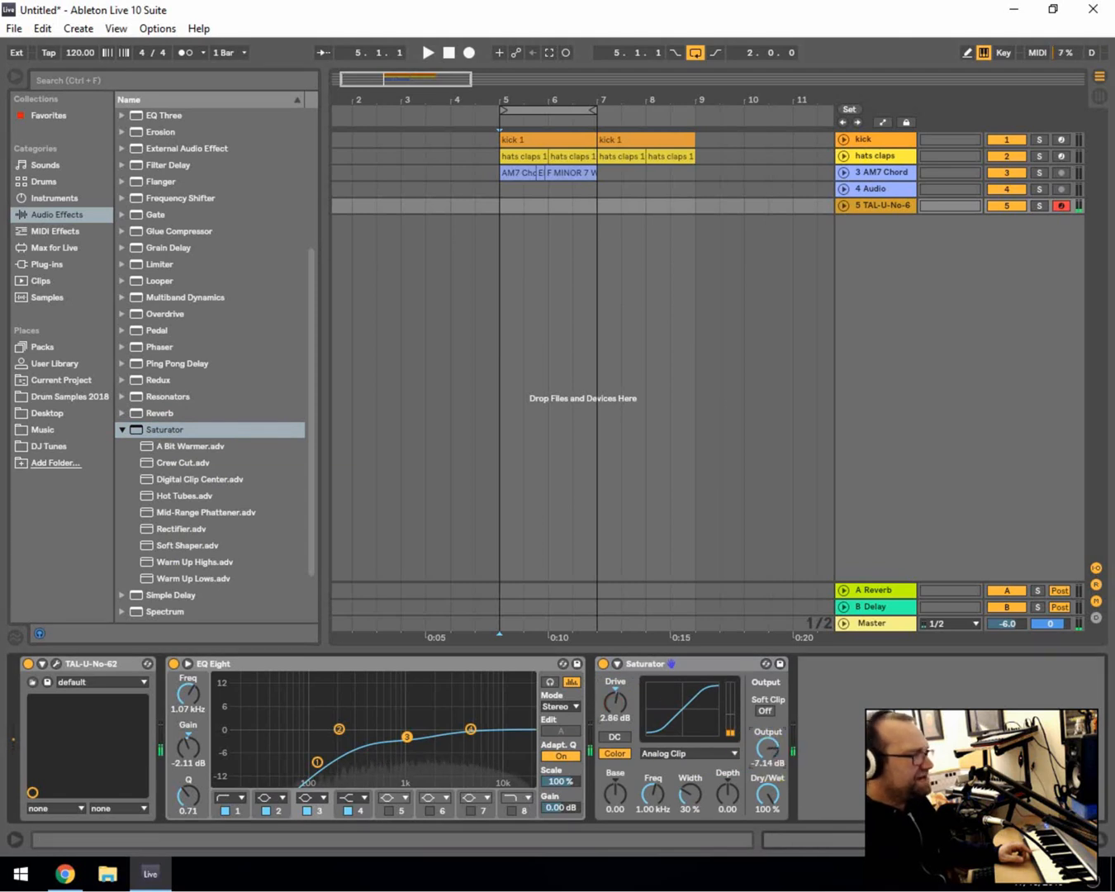
# - Record a held noise note on the TAL-U-No-62 track from bar 5 through the two-bar loop
pyautogui.click(1100, 98)
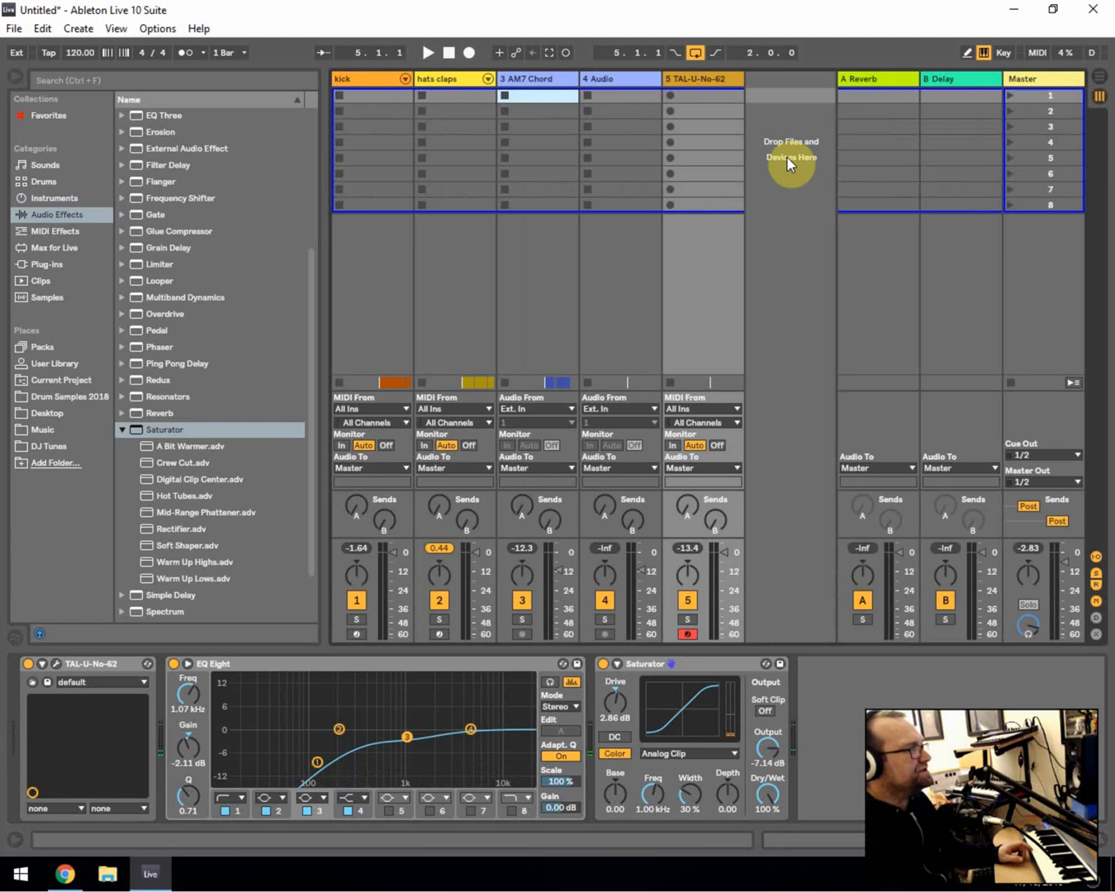
pyautogui.click(1099, 77)
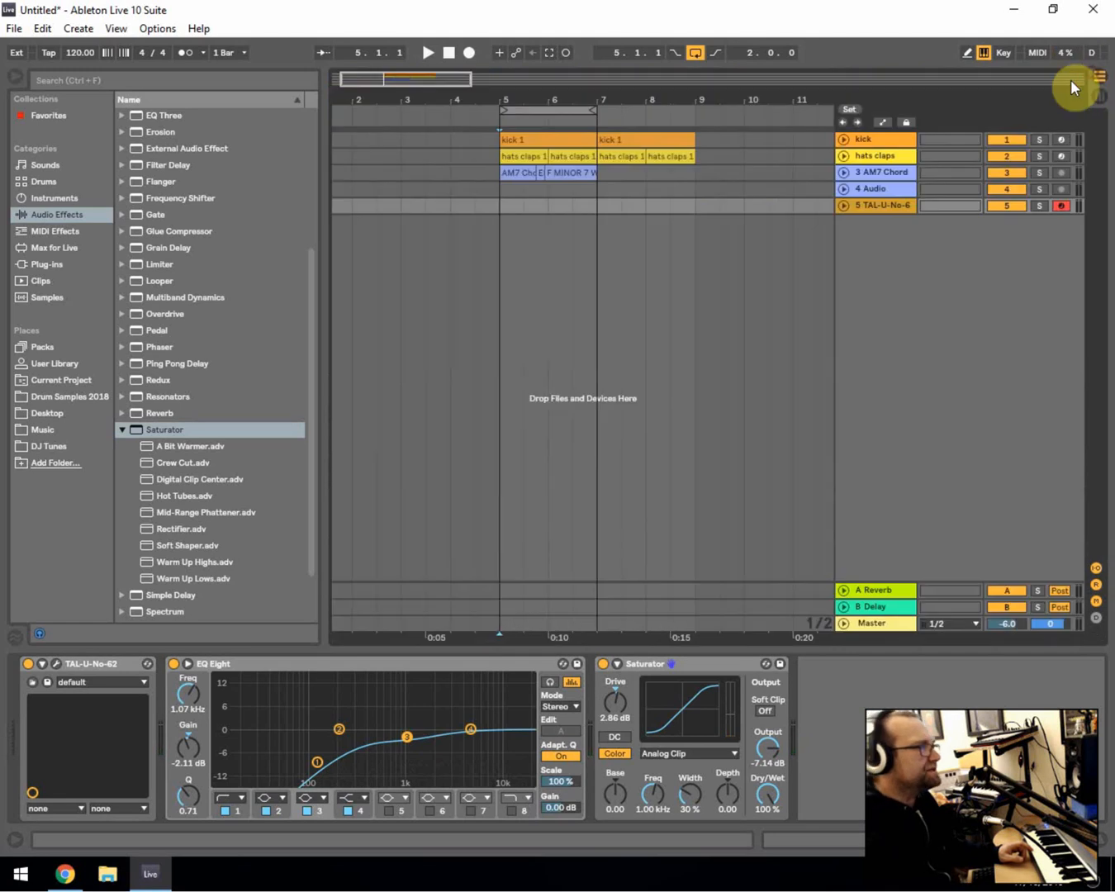
pyautogui.click(829, 230)
pyautogui.click(491, 173)
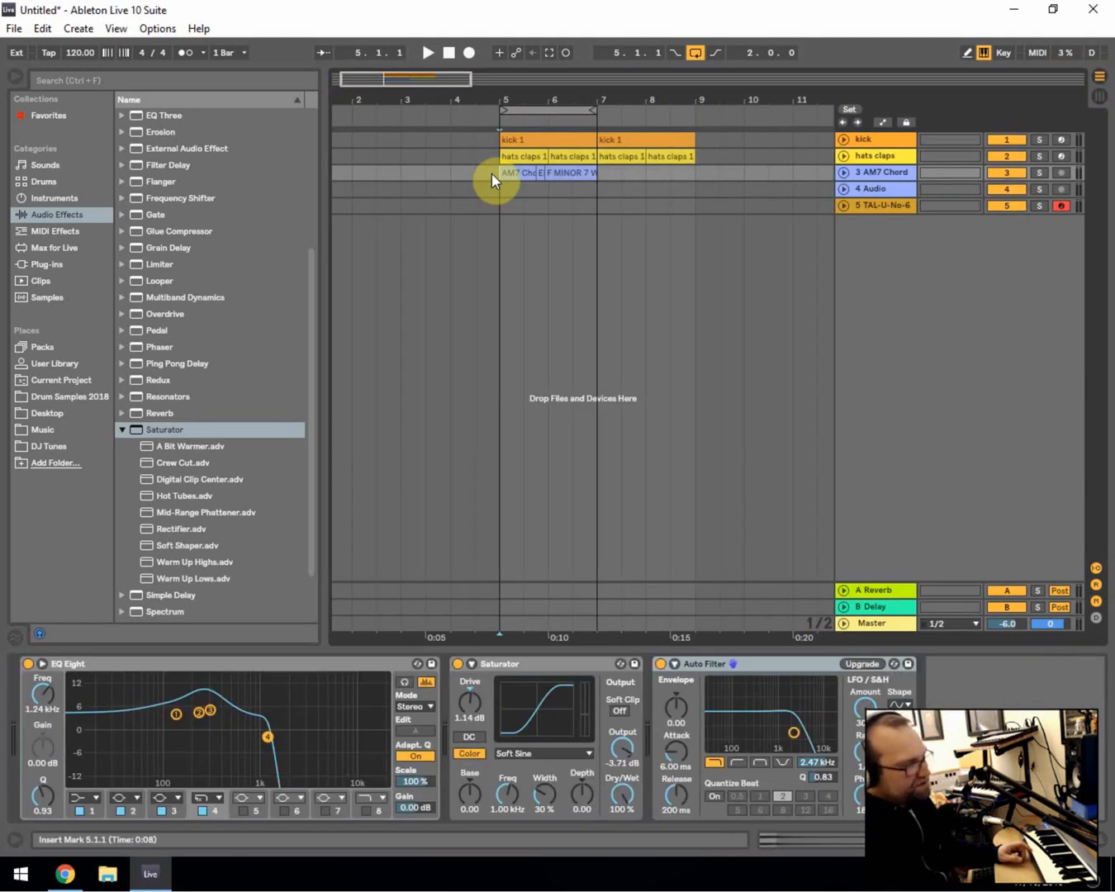
pyautogui.click(469, 54)
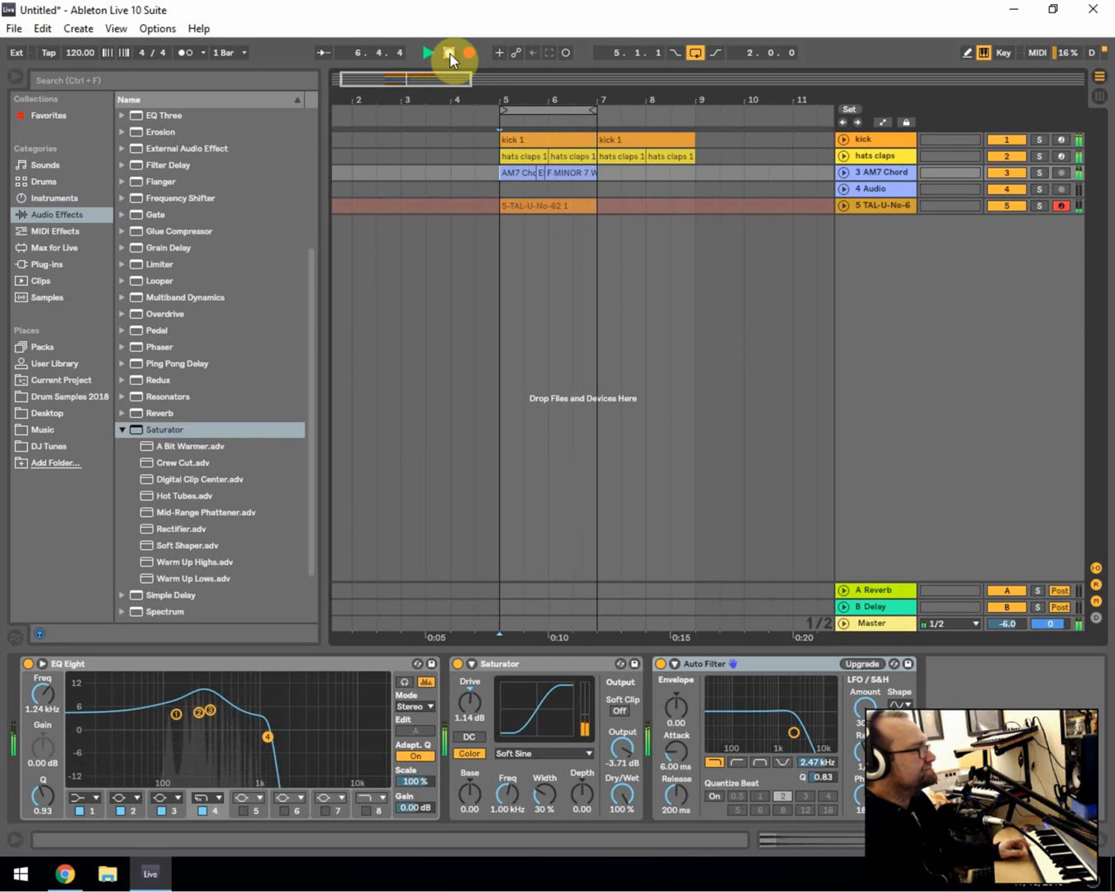
pyautogui.click(449, 53)
# - Open the recorded TAL-U-No-62 clip and stretch its A1 note to fill the clip from 3.1.1 to 5.1.1
pyautogui.doubleClick(548, 207)
pyautogui.click(424, 565)
pyautogui.moveTo(393, 489); pyautogui.dragTo(377, 489)
pyautogui.moveTo(1065, 492)
pyautogui.mouseDown()
pyautogui.moveTo(1096, 487)
pyautogui.moveTo(1069, 493)
pyautogui.mouseUp()
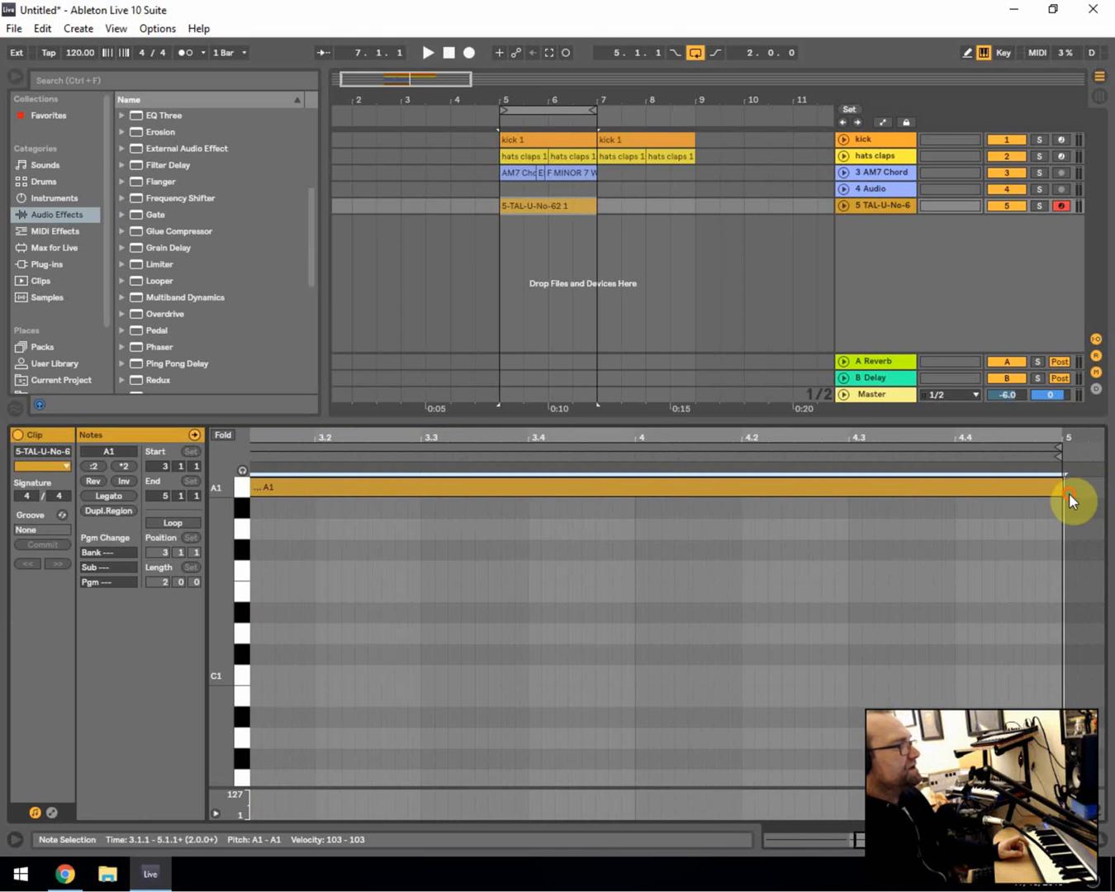
# - Solo the noise track during playback, raise Saturator's Drive to 4.00 dB, and lower the track volume to -5.0 dB
pyautogui.click(1040, 205)
pyautogui.press('space')
pyautogui.click(526, 206)
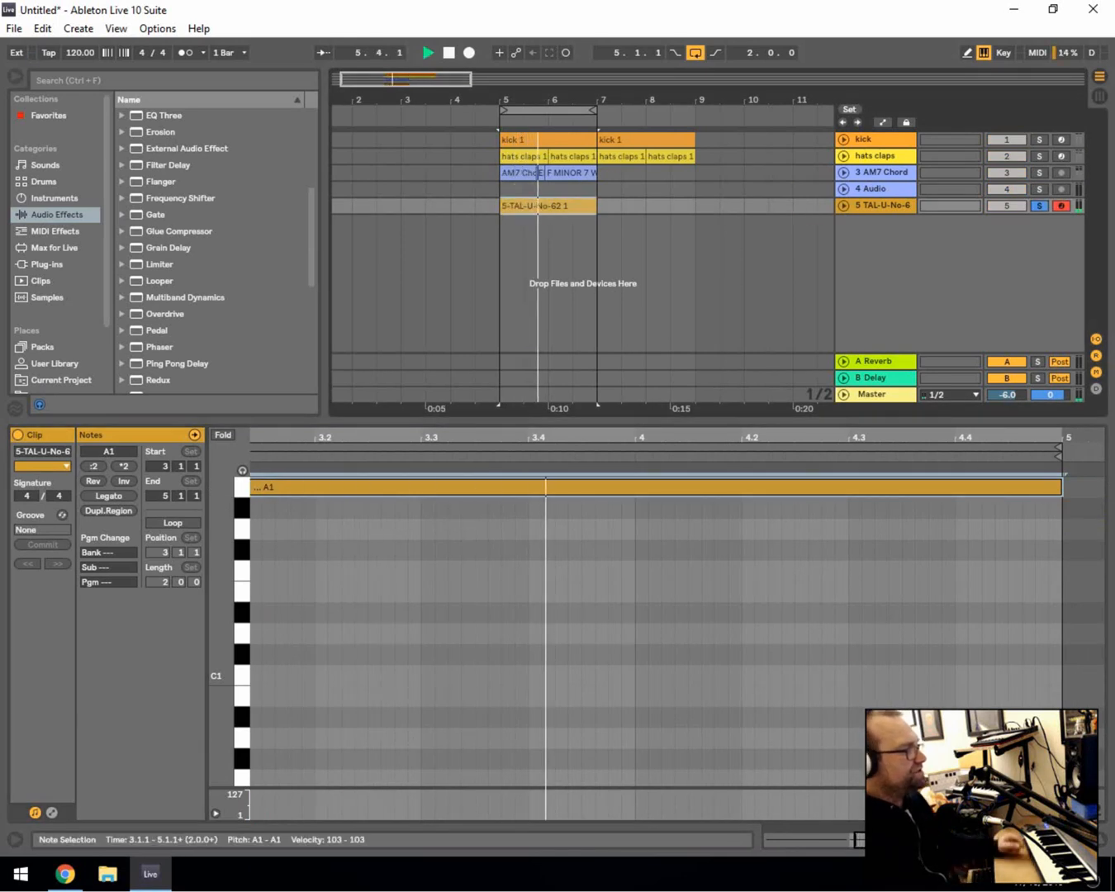
pyautogui.click(805, 839)
pyautogui.moveTo(621, 706); pyautogui.dragTo(621, 693)
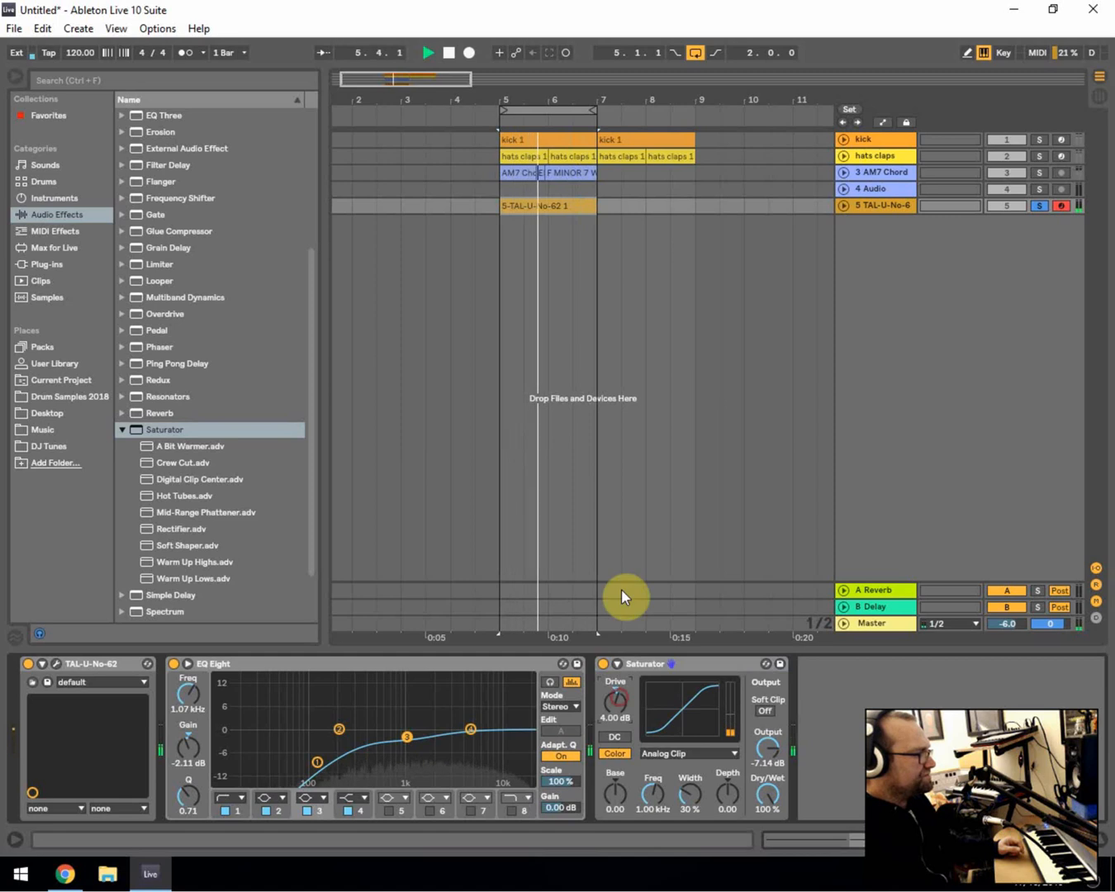
pyautogui.click(1099, 98)
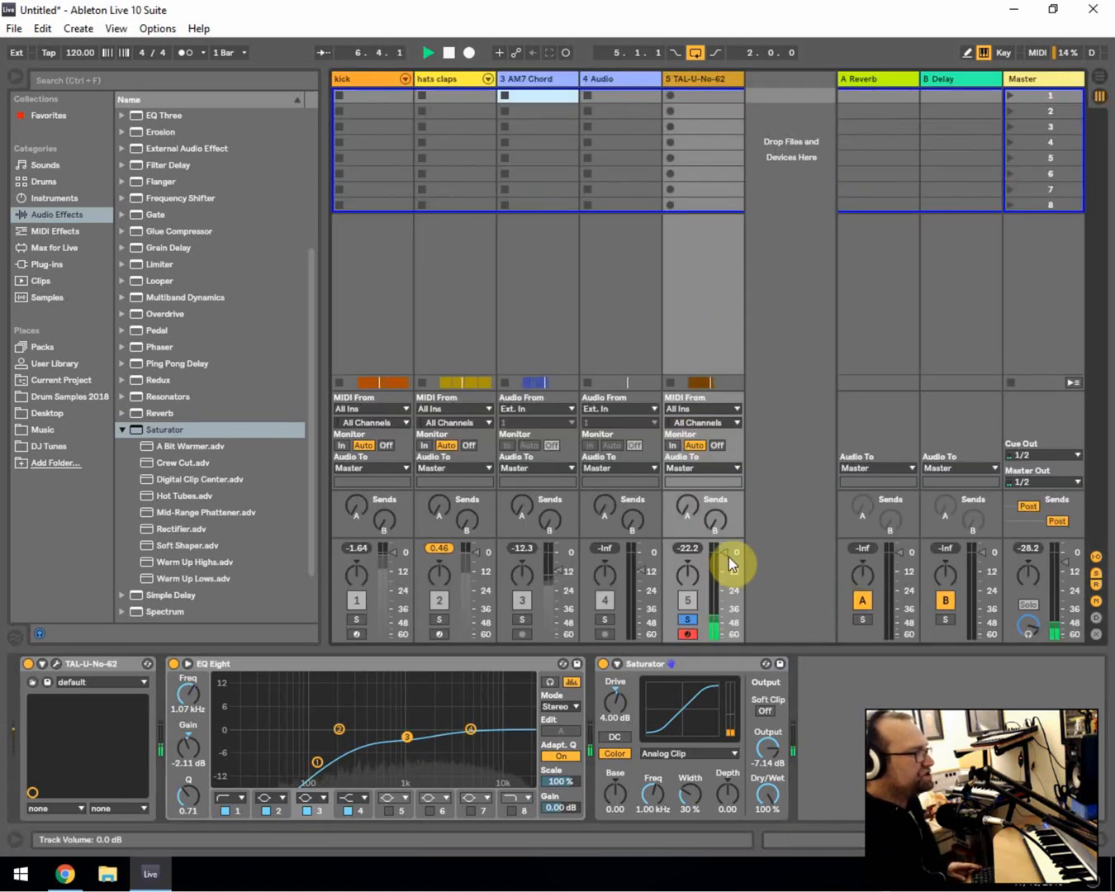
pyautogui.moveTo(729, 556); pyautogui.dragTo(729, 566)
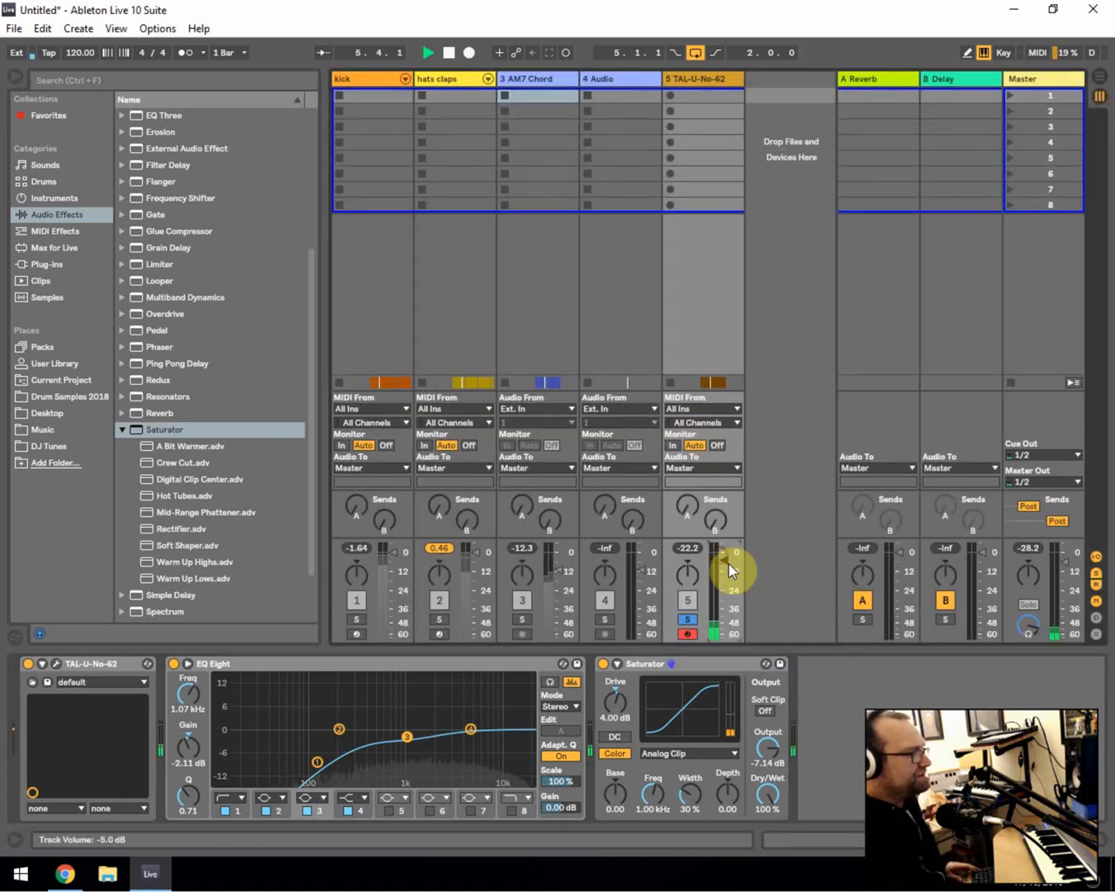
# - Solo the chord and kick tracks along with the noise to check its level, clear all solos, and stop playback in Arrangement View
pyautogui.keyDown('ctrl'); pyautogui.click(439, 622); pyautogui.keyUp('ctrl')
pyautogui.keyDown('ctrl'); pyautogui.click(440, 621); pyautogui.keyUp('ctrl')
pyautogui.keyDown('ctrl'); pyautogui.click(522, 621); pyautogui.keyUp('ctrl')
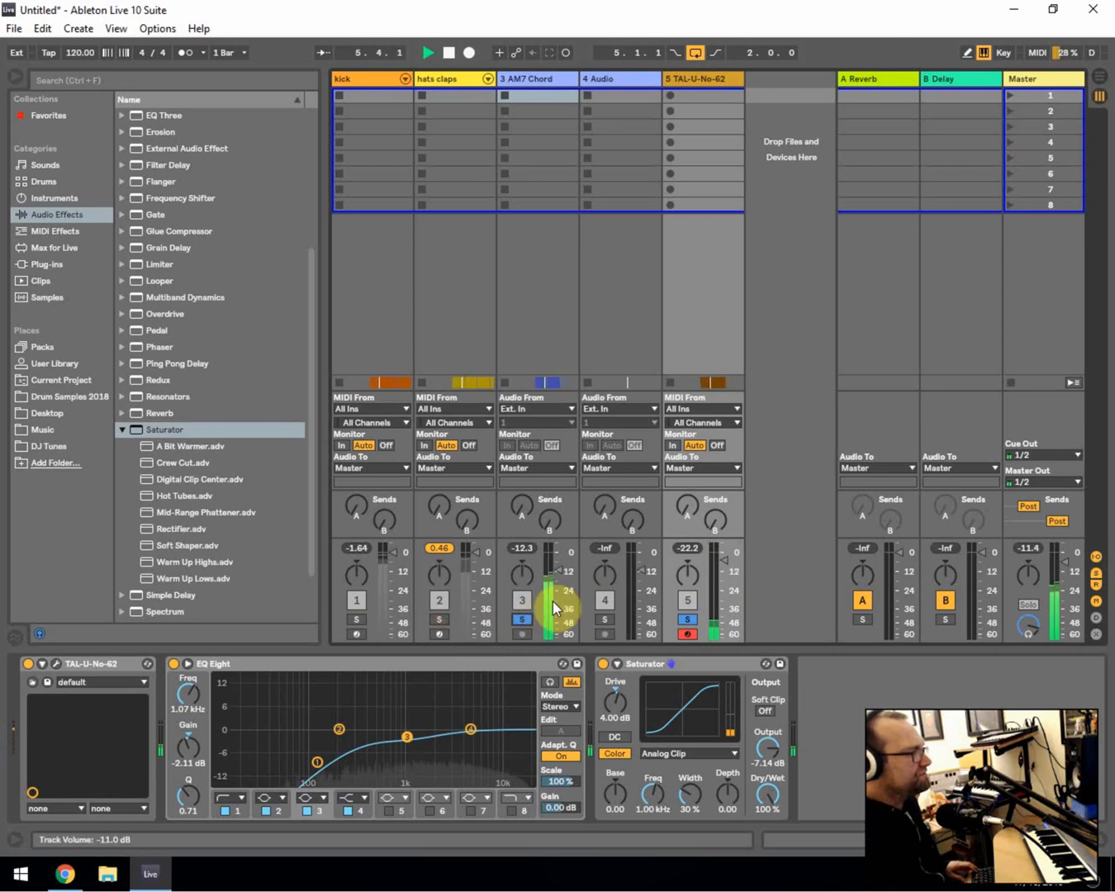
pyautogui.keyDown('ctrl'); pyautogui.click(358, 619); pyautogui.keyUp('ctrl')
pyautogui.keyDown('ctrl'); pyautogui.click(435, 622); pyautogui.keyUp('ctrl')
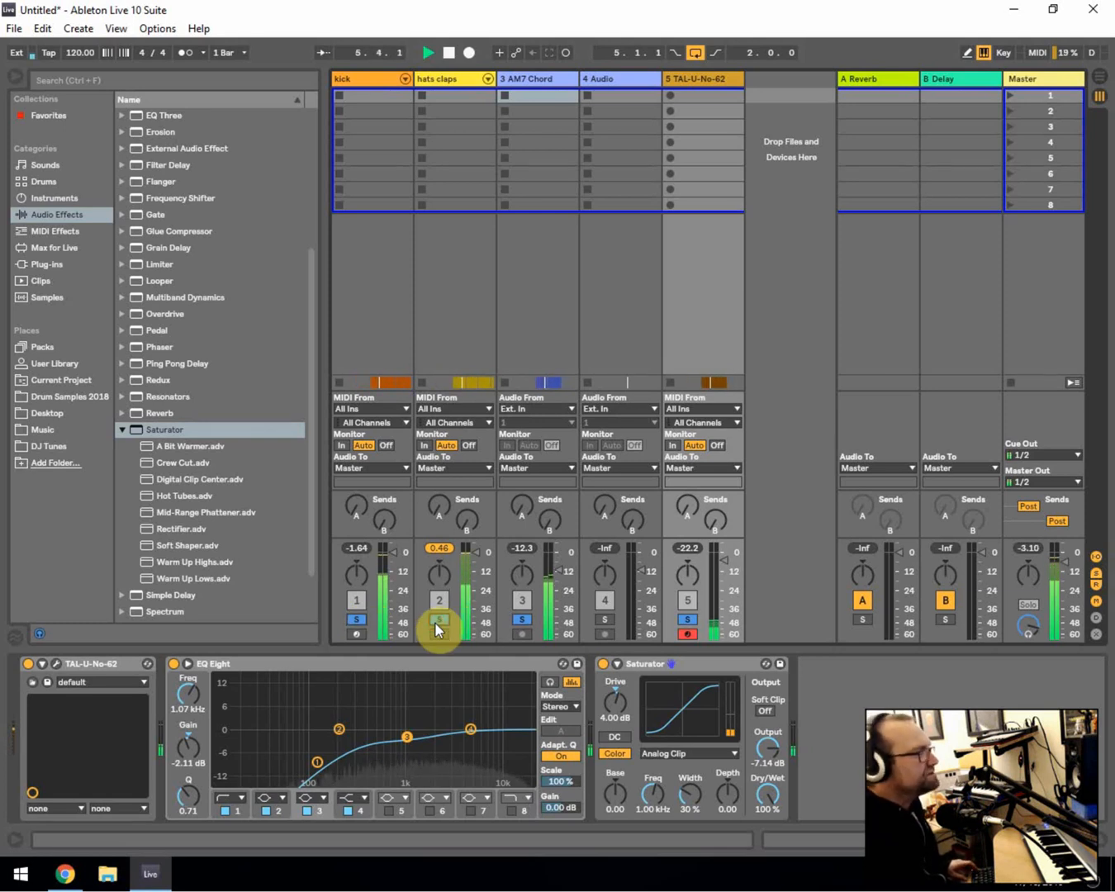
pyautogui.click(435, 622)
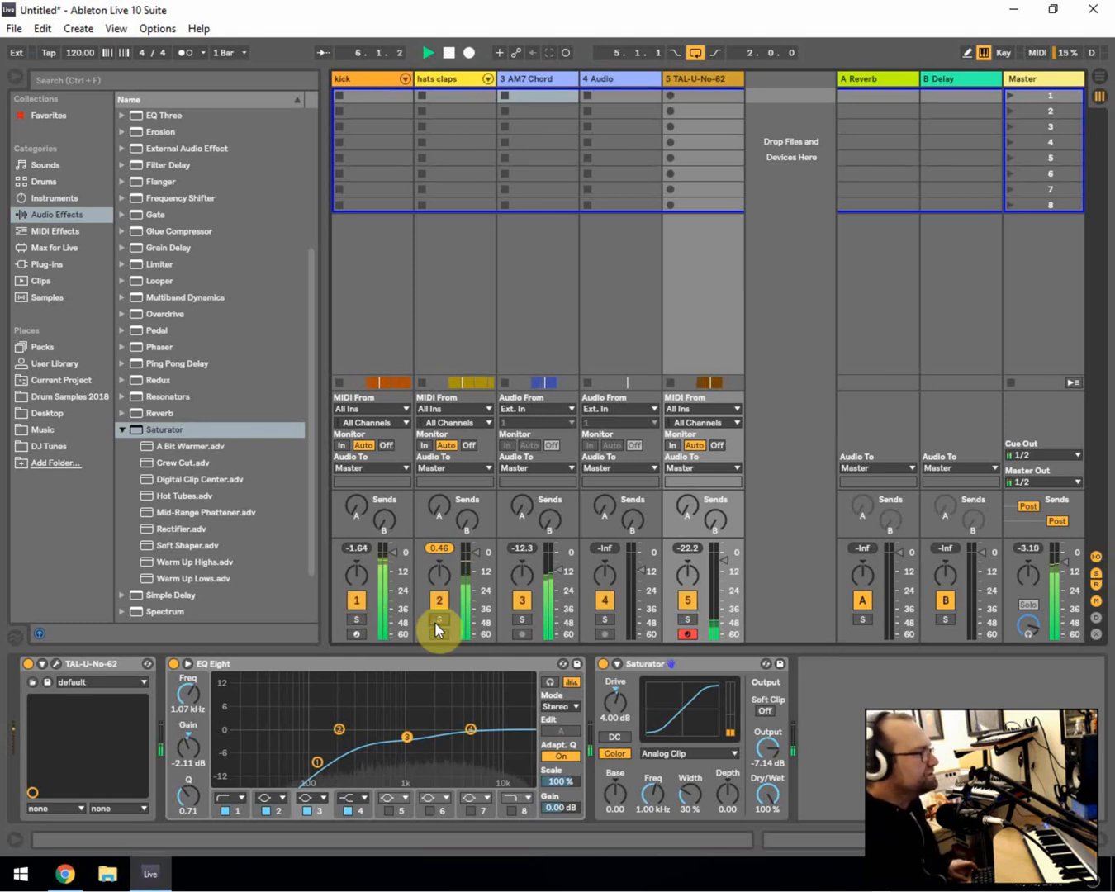
pyautogui.click(1099, 76)
pyautogui.press('space')
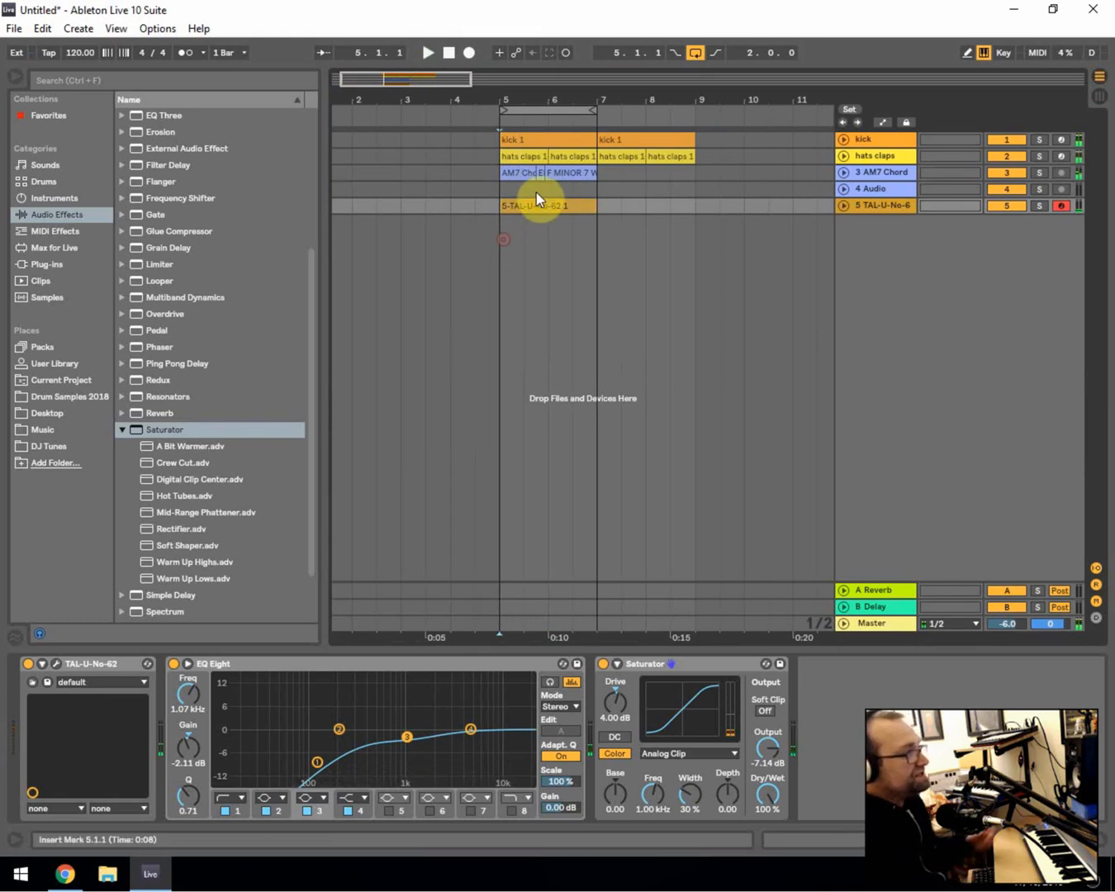
# - Rename the TAL-U-No-62 track to "tape hiss" and leave it selected
pyautogui.rightClick(878, 206)
pyautogui.click(903, 277)
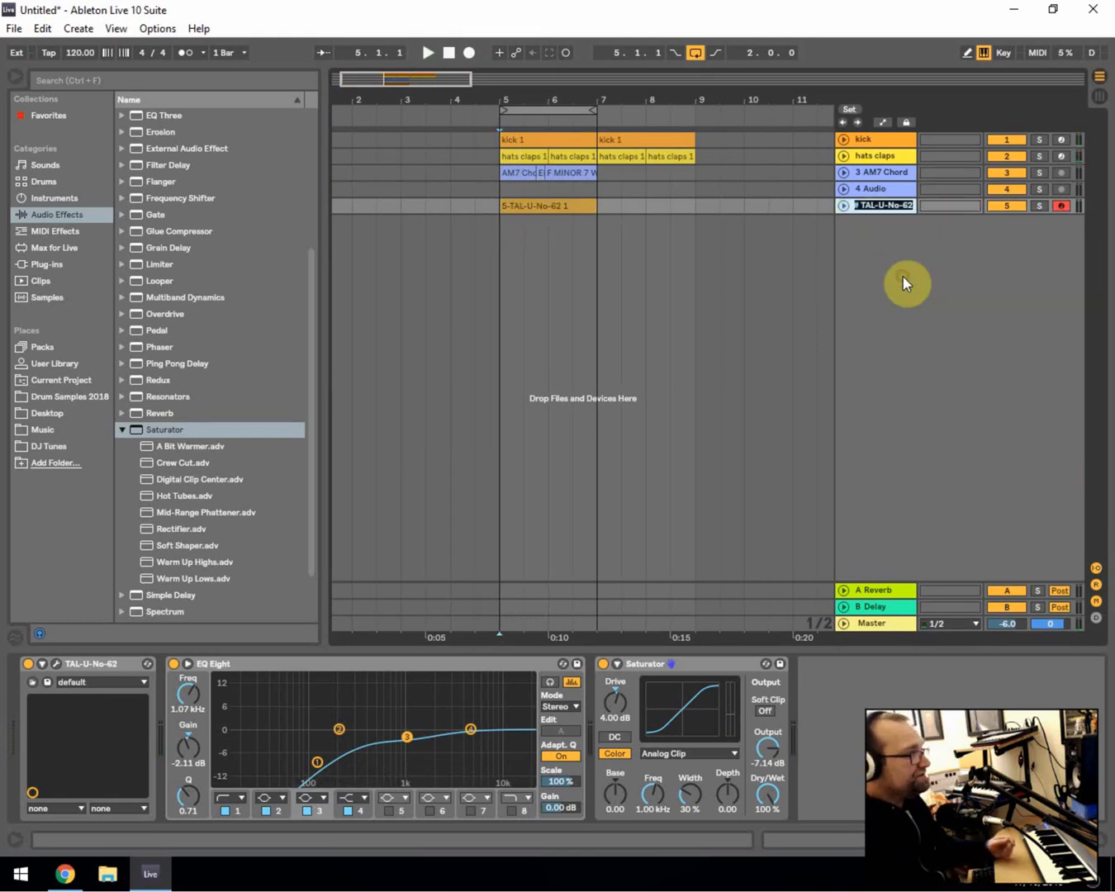
pyautogui.write('tape hiss')
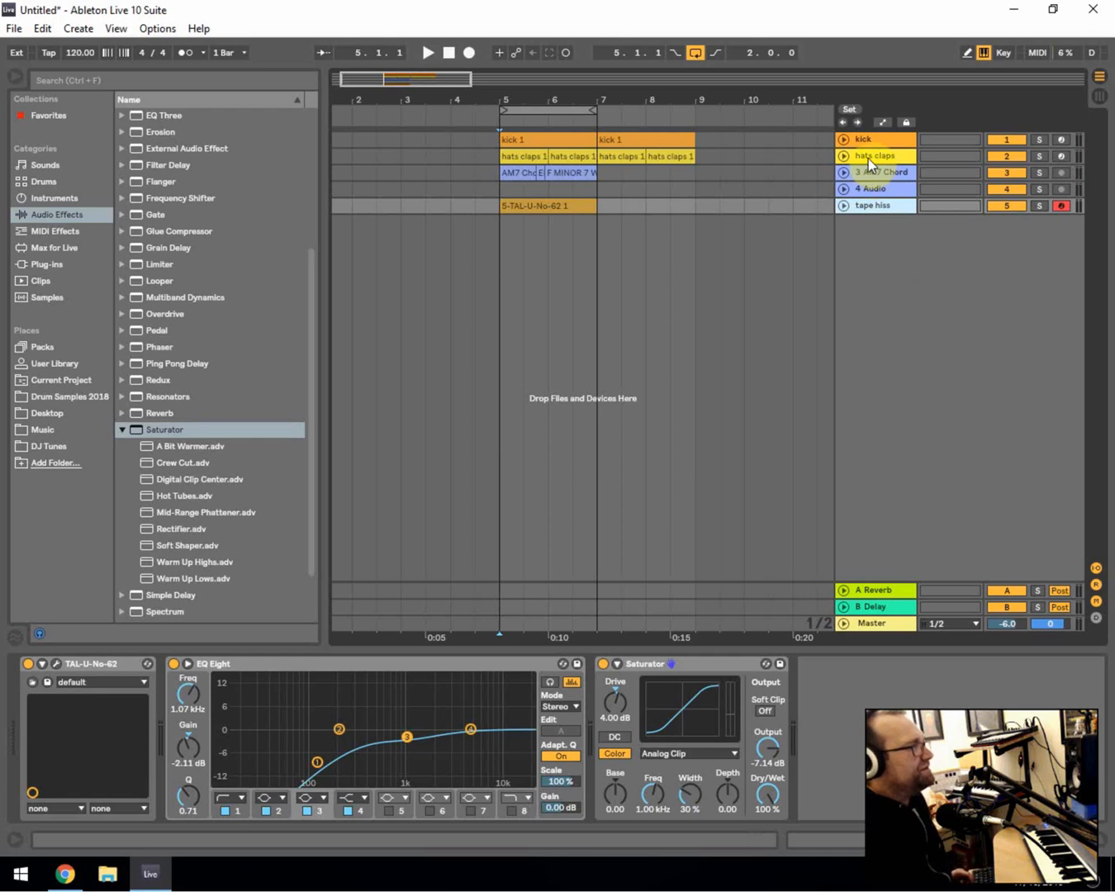
pyautogui.click(870, 189)
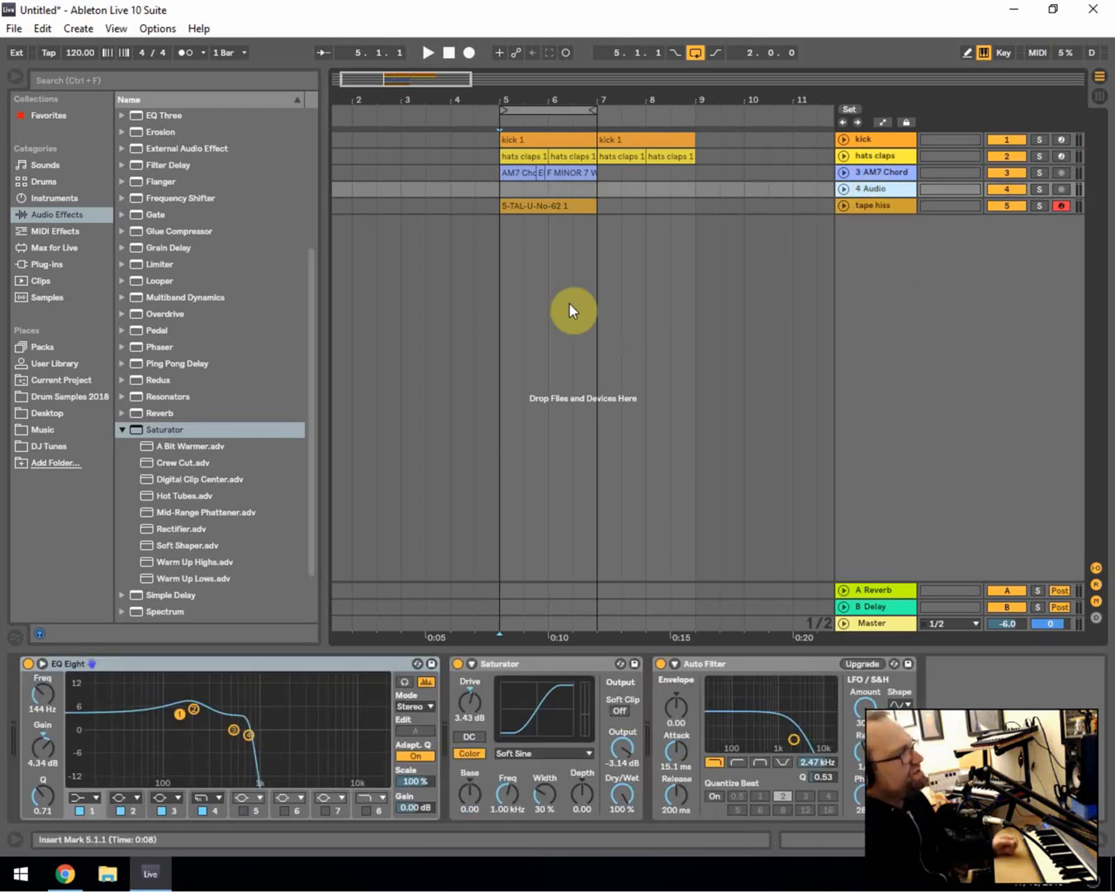
pyautogui.press('Down')
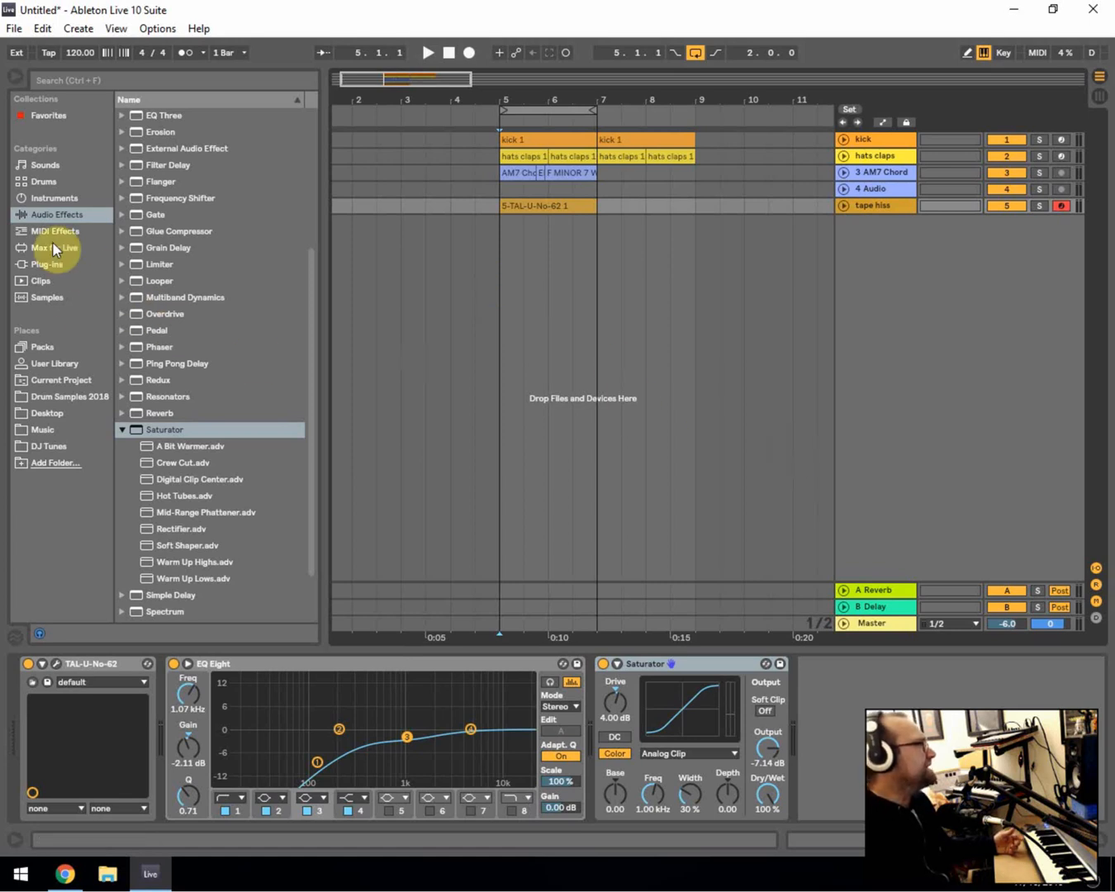
# - Load the oxevst64 plug-in synth onto a new track below tape hiss and close its window
pyautogui.click(39, 266)
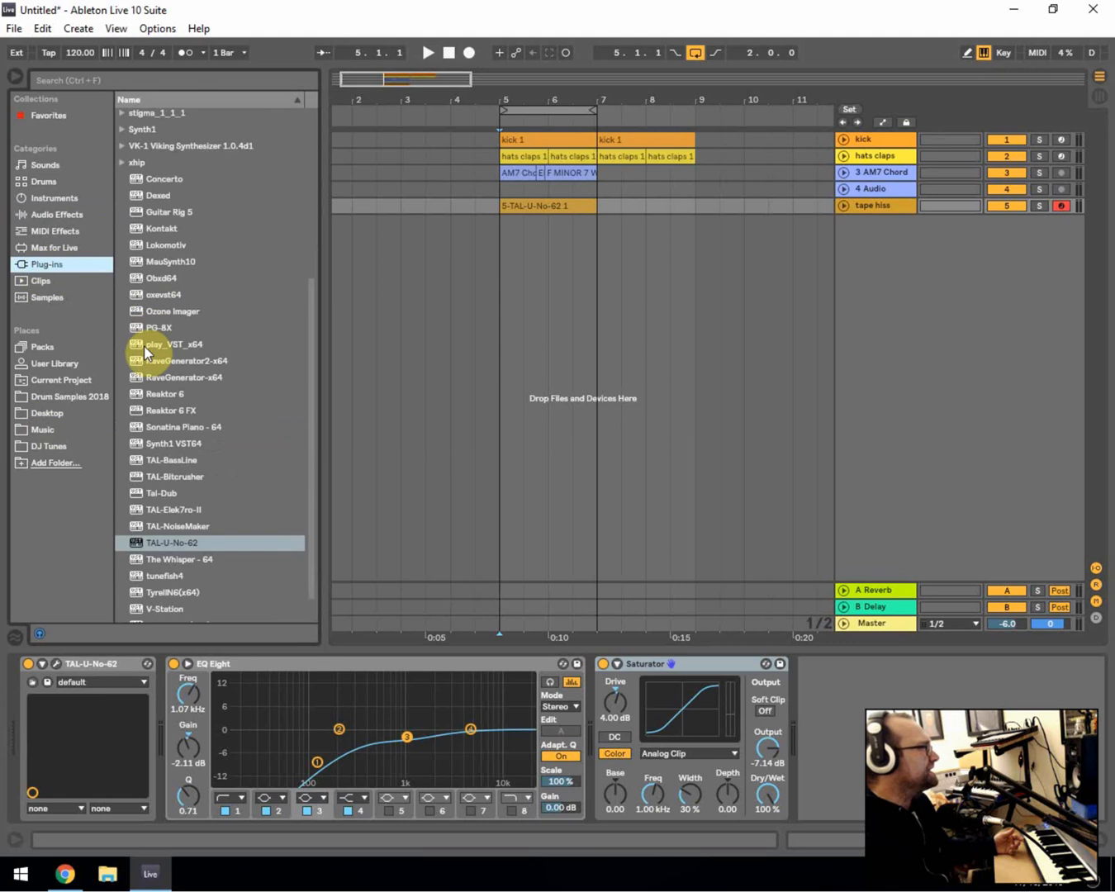
pyautogui.scroll(5, 153, 475)
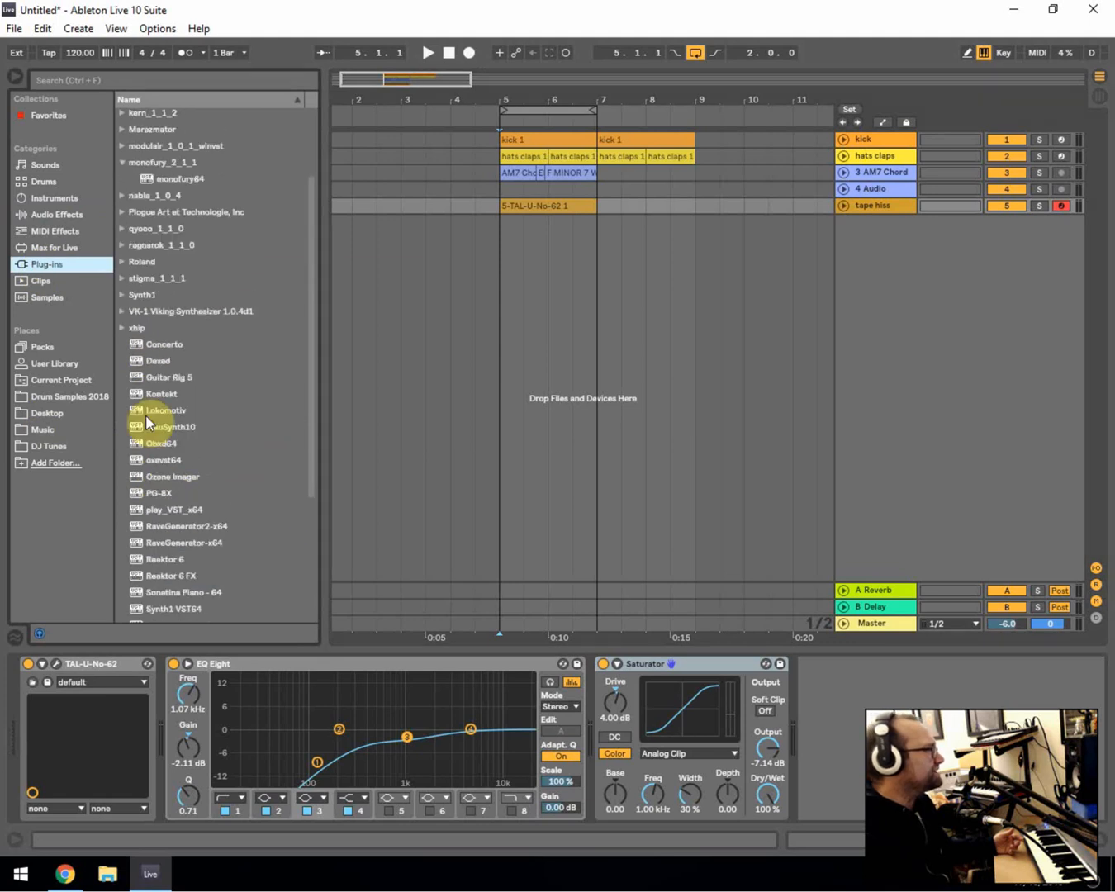
pyautogui.moveTo(167, 460); pyautogui.dragTo(518, 301)
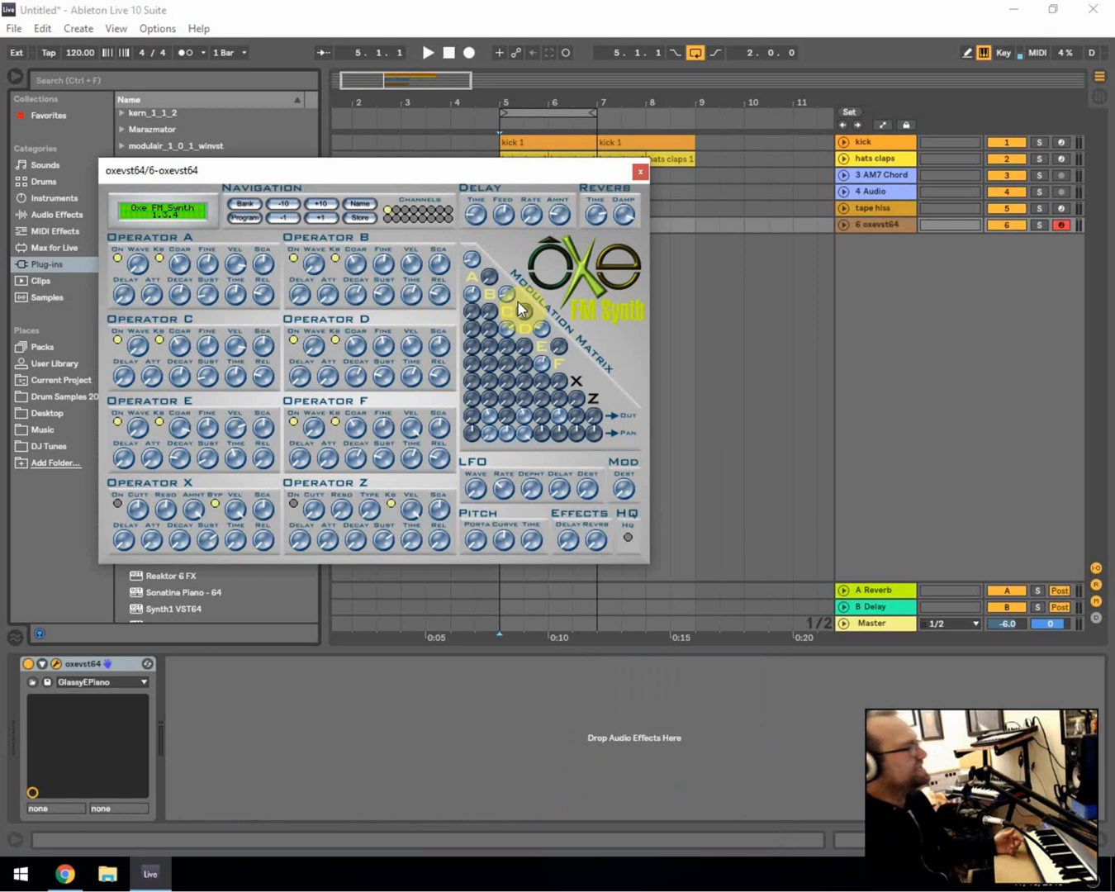
pyautogui.click(644, 176)
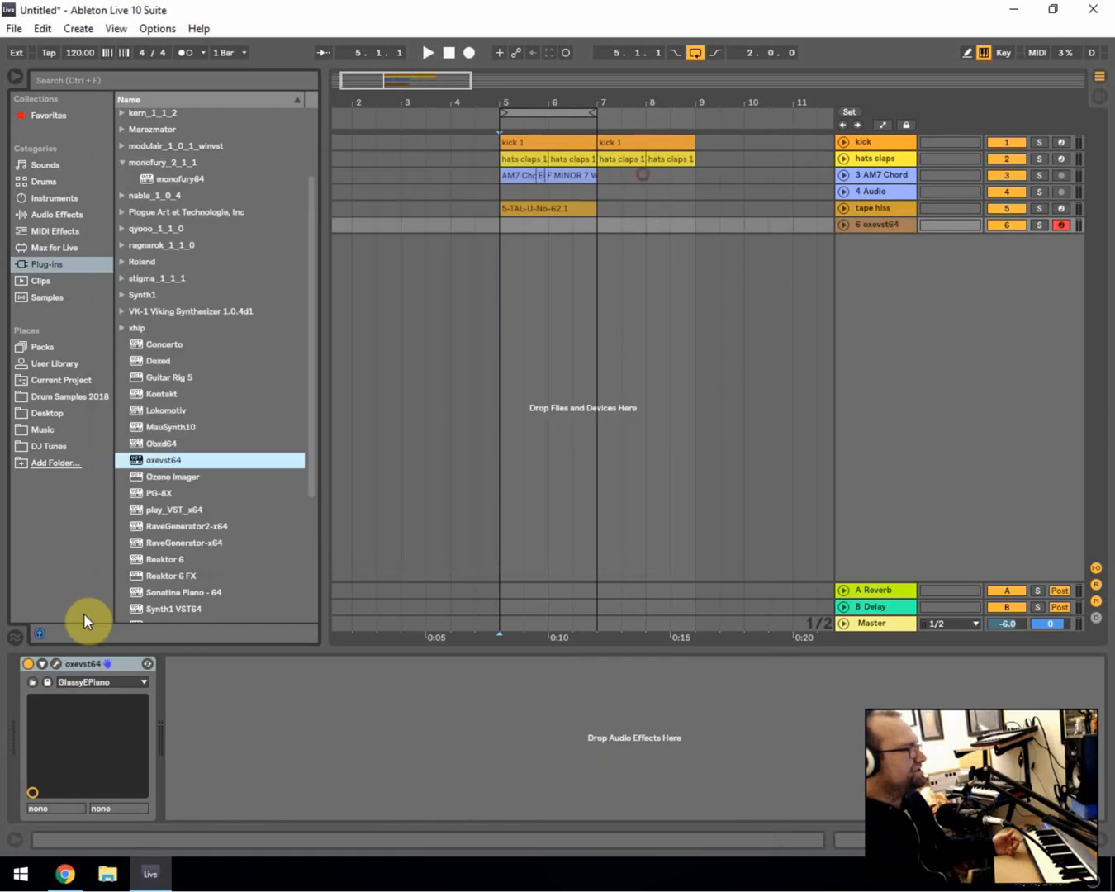
# - Try oxevst64's DX Rhodes and Floor Bass presets, auditioning the bass against the playing loop
pyautogui.click(82, 678)
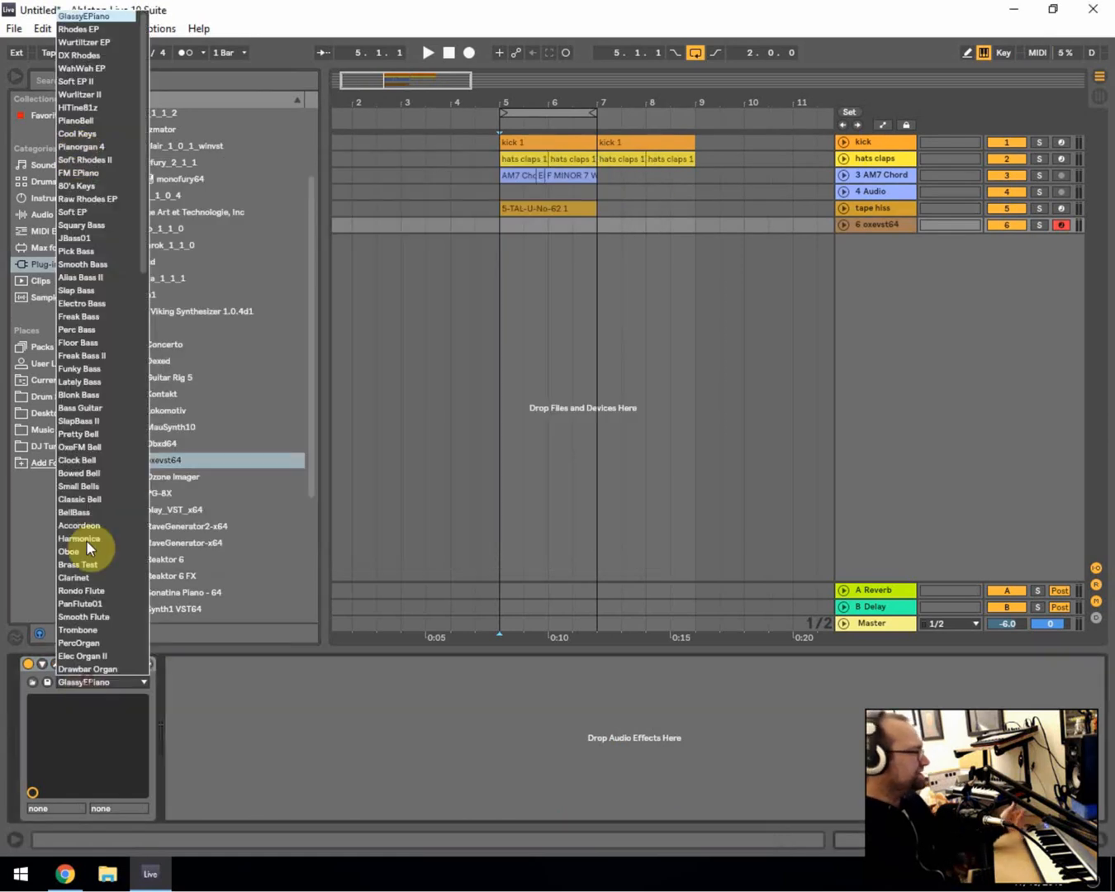
pyautogui.click(96, 53)
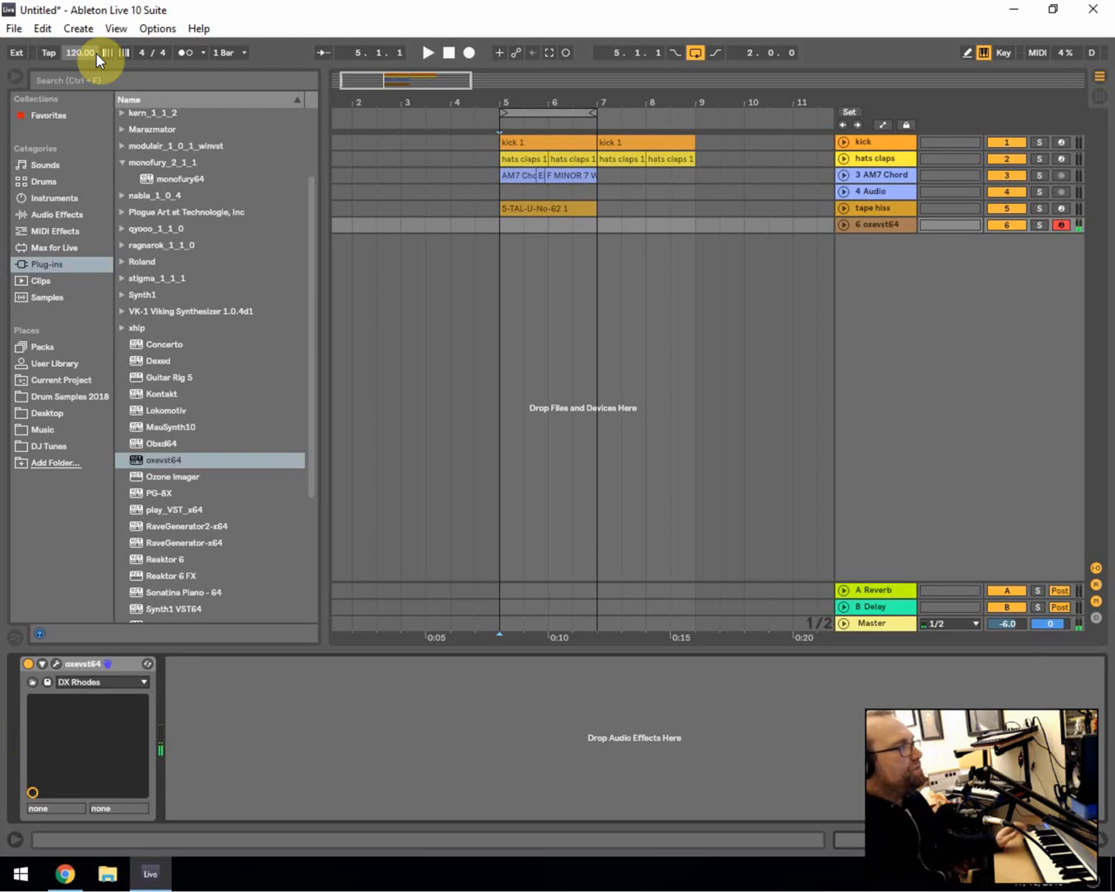
pyautogui.click(83, 684)
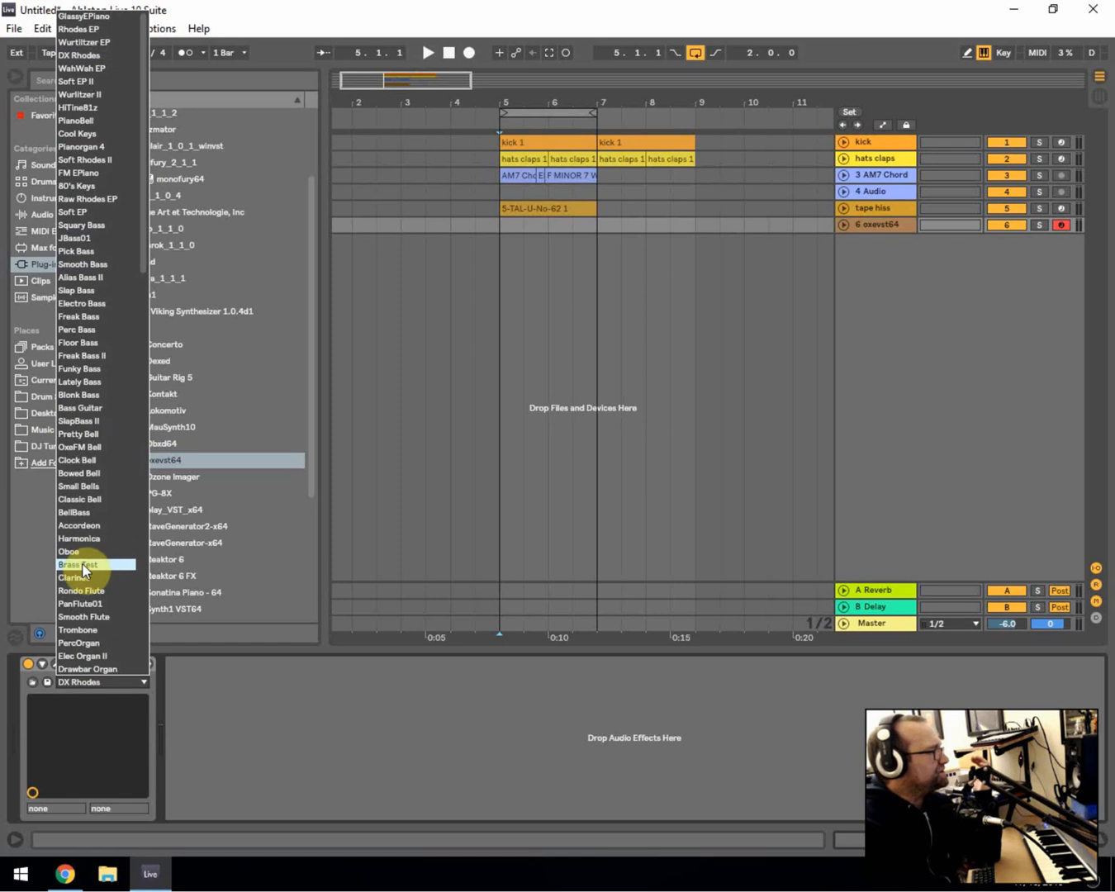
pyautogui.click(95, 343)
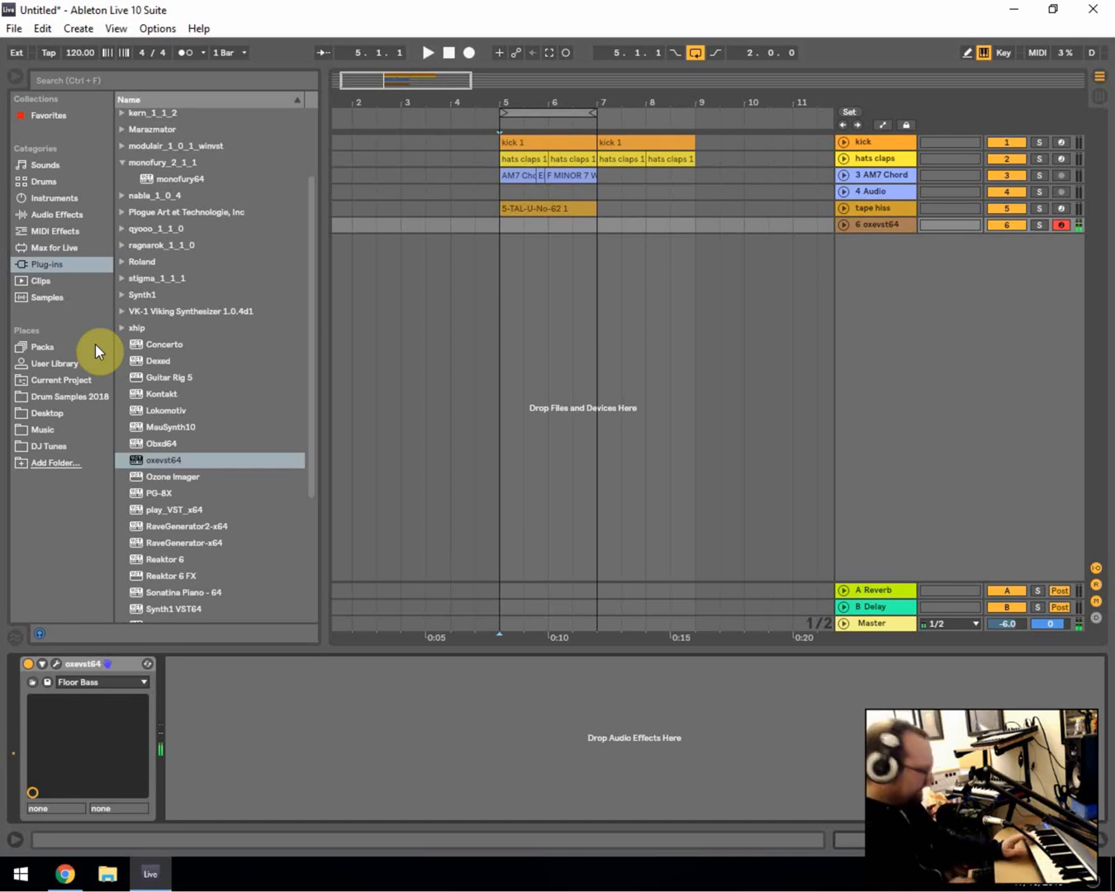
pyautogui.press('space')
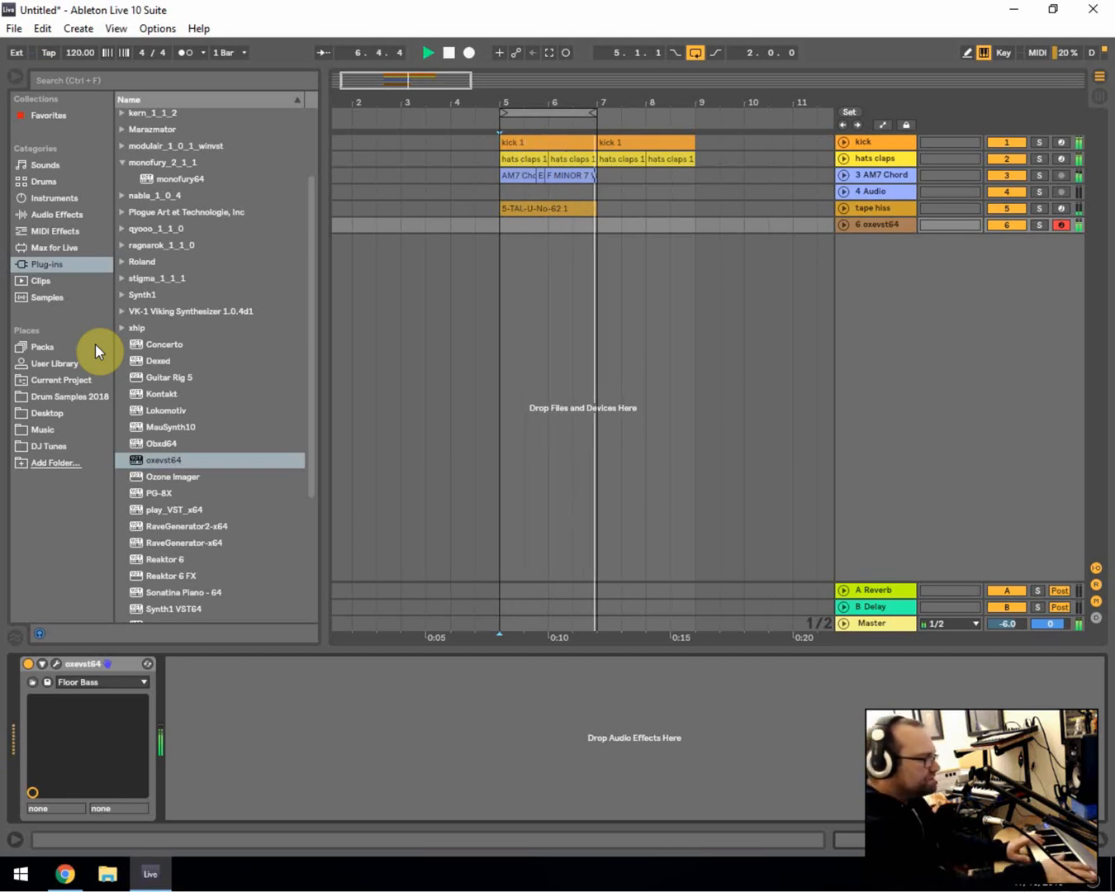
# - Load oxevst64's Squary Bass preset and audition it with the loop
pyautogui.click(114, 677)
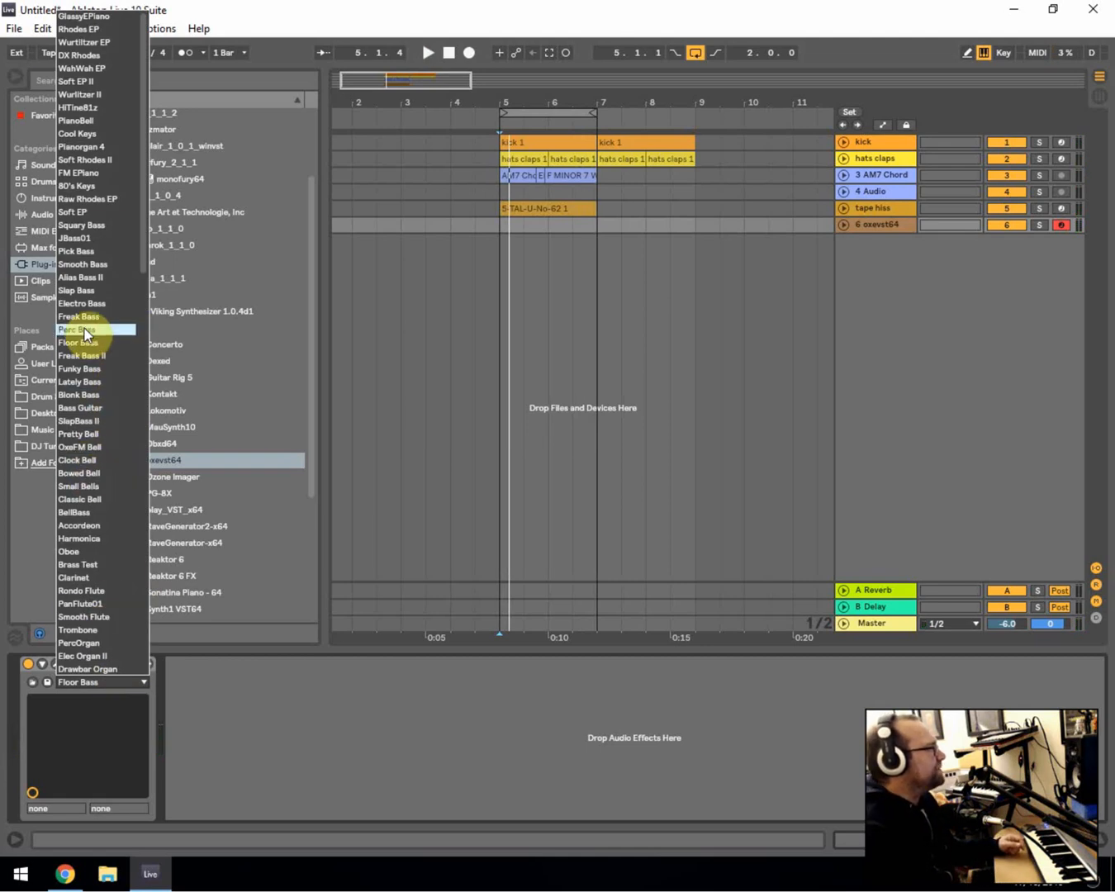
pyautogui.click(88, 228)
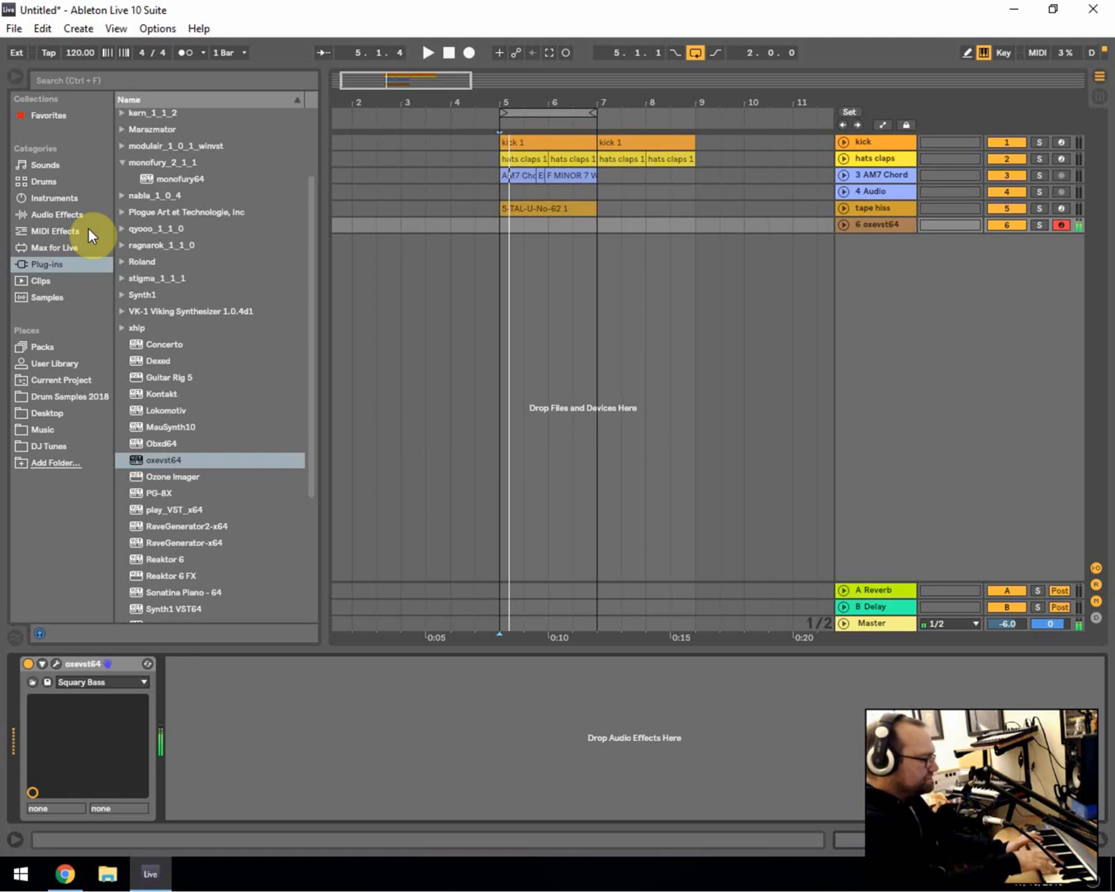
pyautogui.press('space')
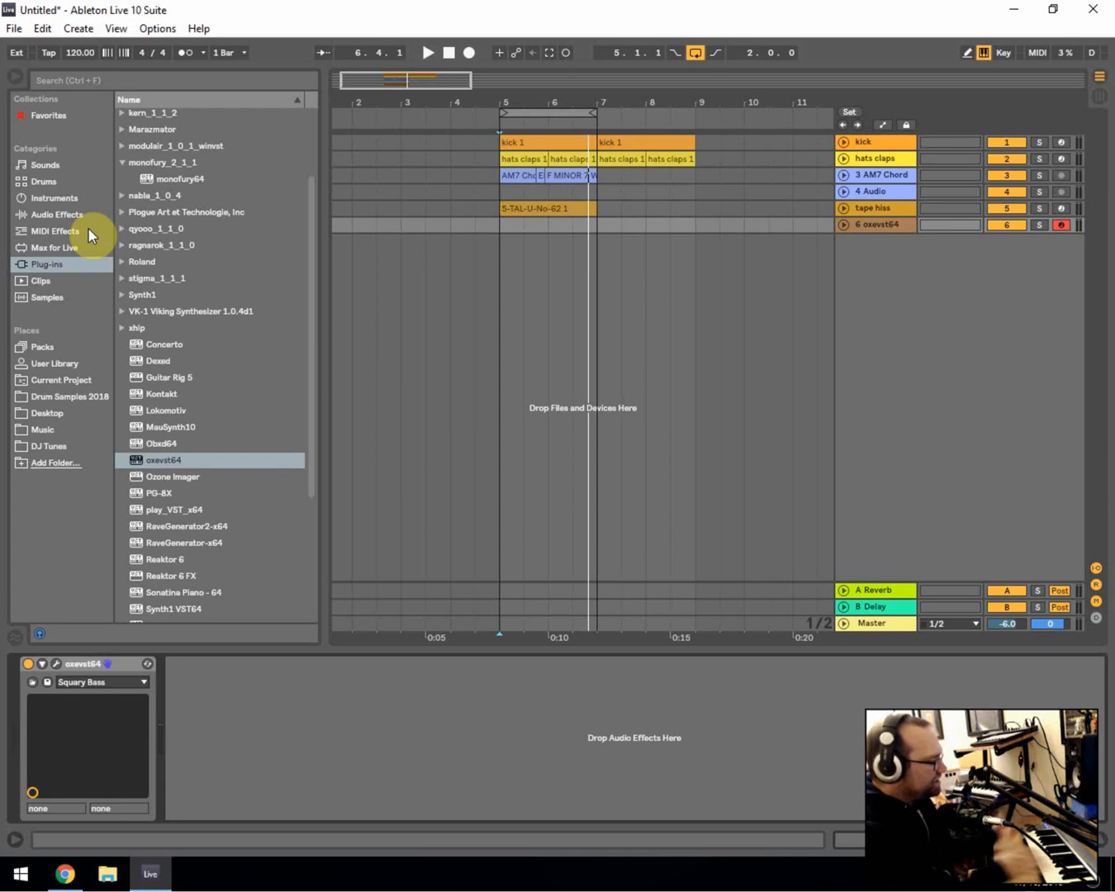
# - Try recording an oxevst64 bass take from bar 4 with the metronome on, and delete the take
pyautogui.click(451, 224)
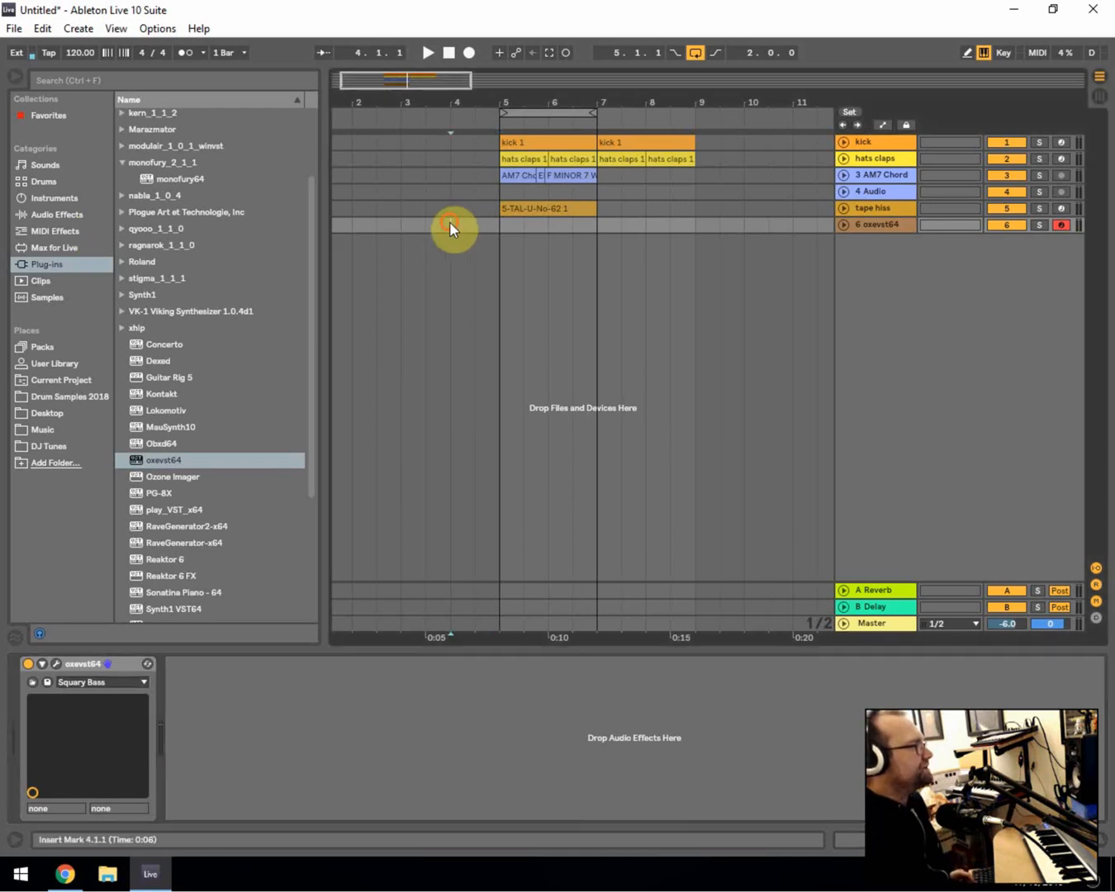
pyautogui.click(185, 52)
pyautogui.click(477, 51)
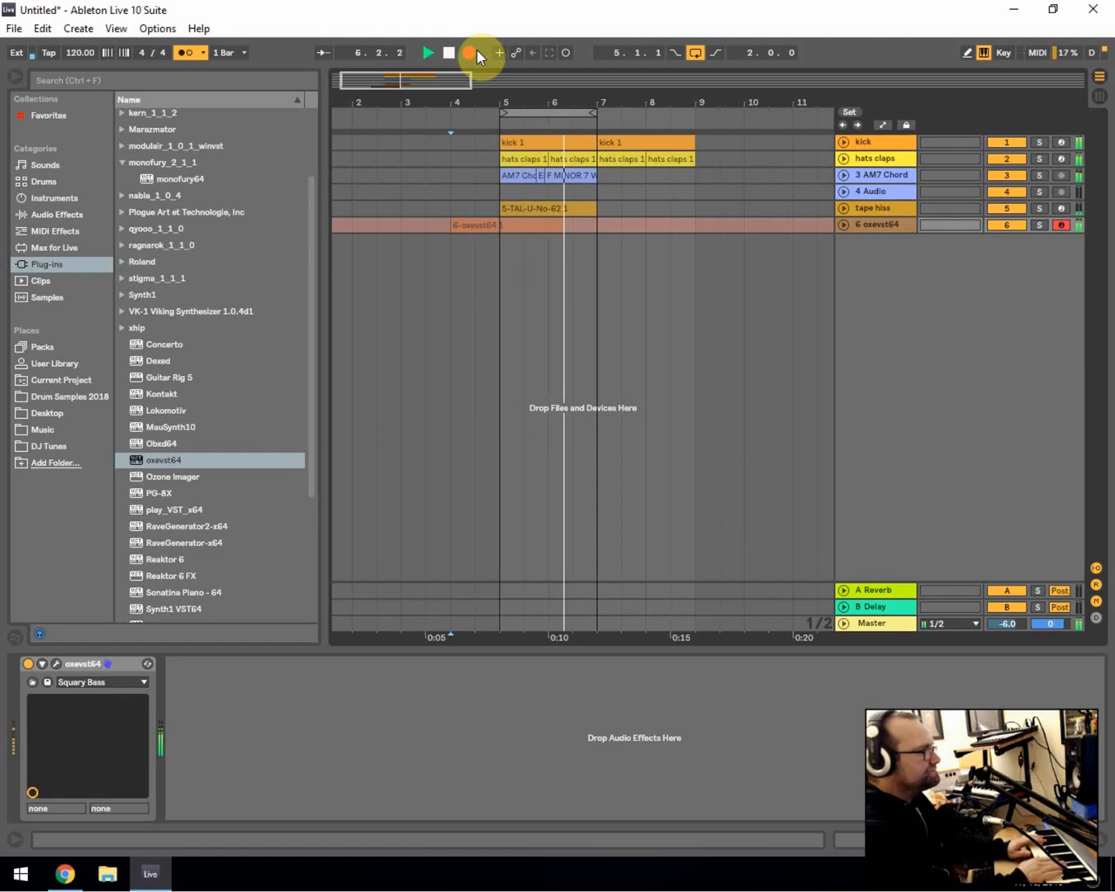
pyautogui.press('space')
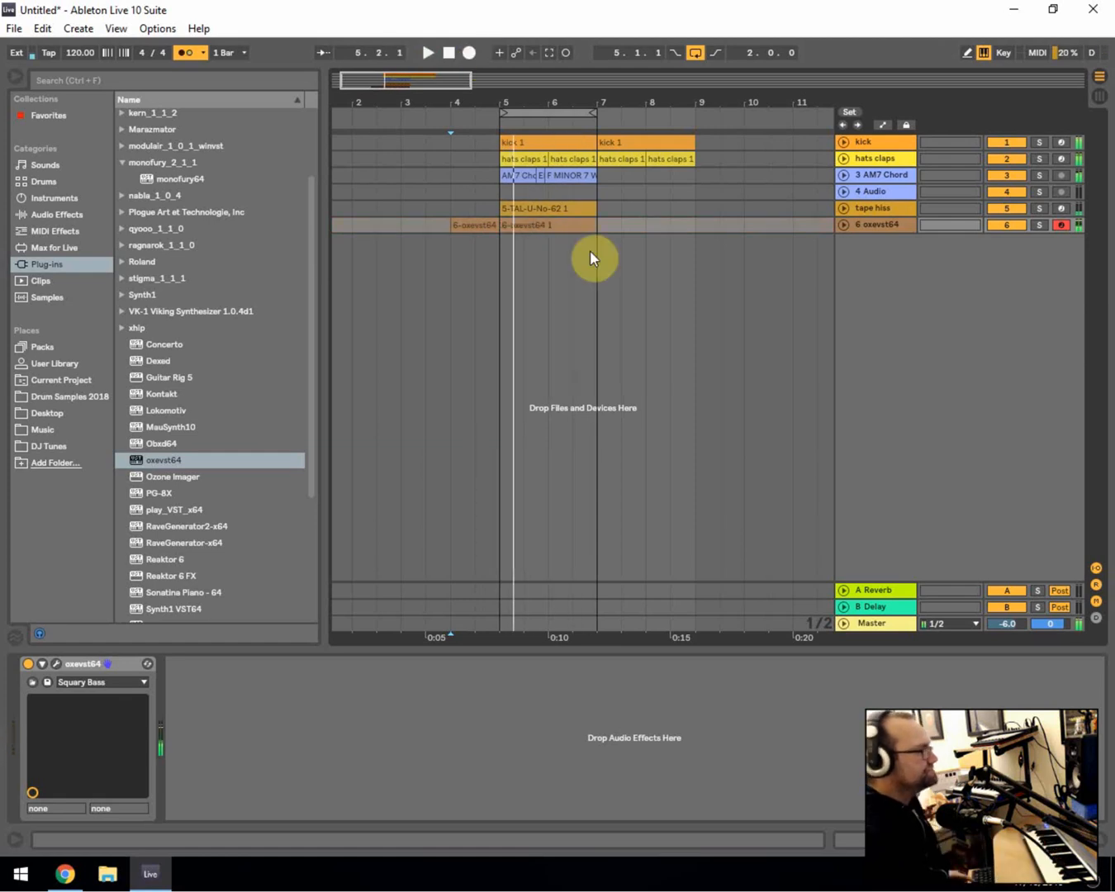
pyautogui.press('Delete')
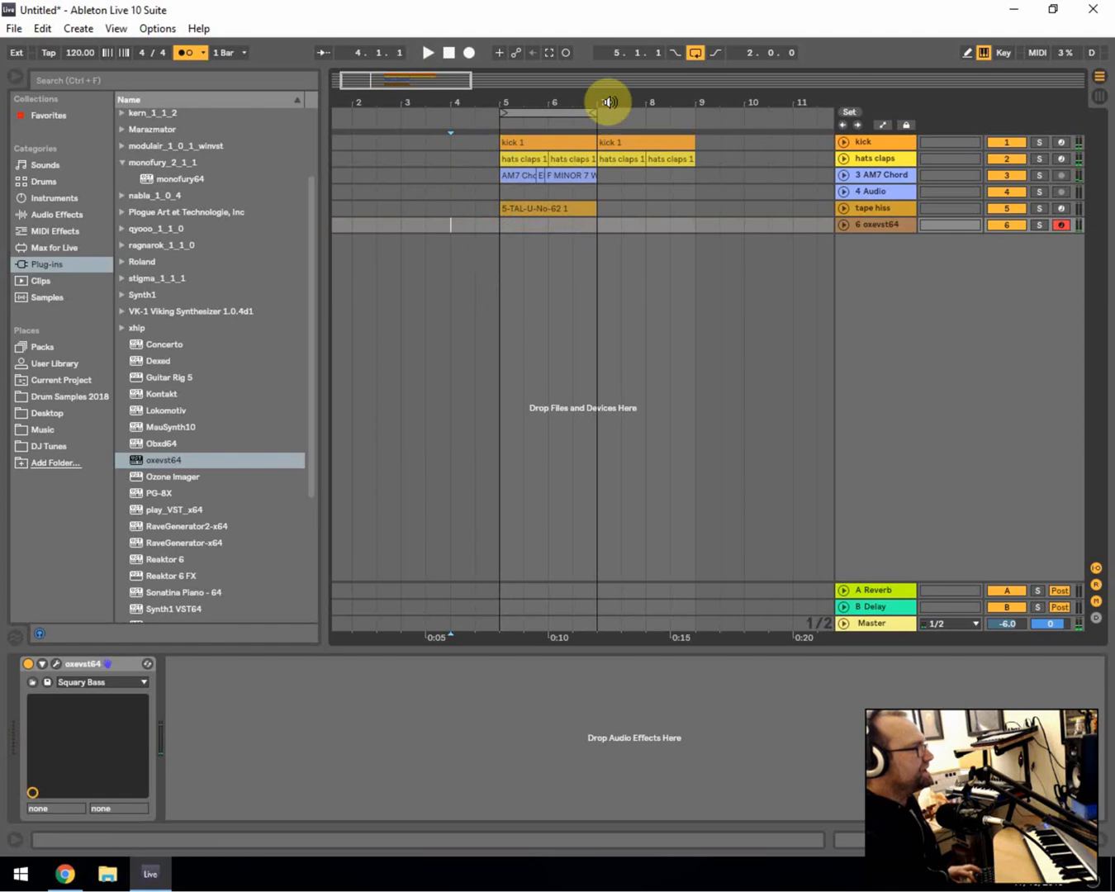
# - Extend the loop to bars 5 to 9 and record an oxevst64 bass take, starting from bar 4
pyautogui.moveTo(594, 109); pyautogui.dragTo(705, 116)
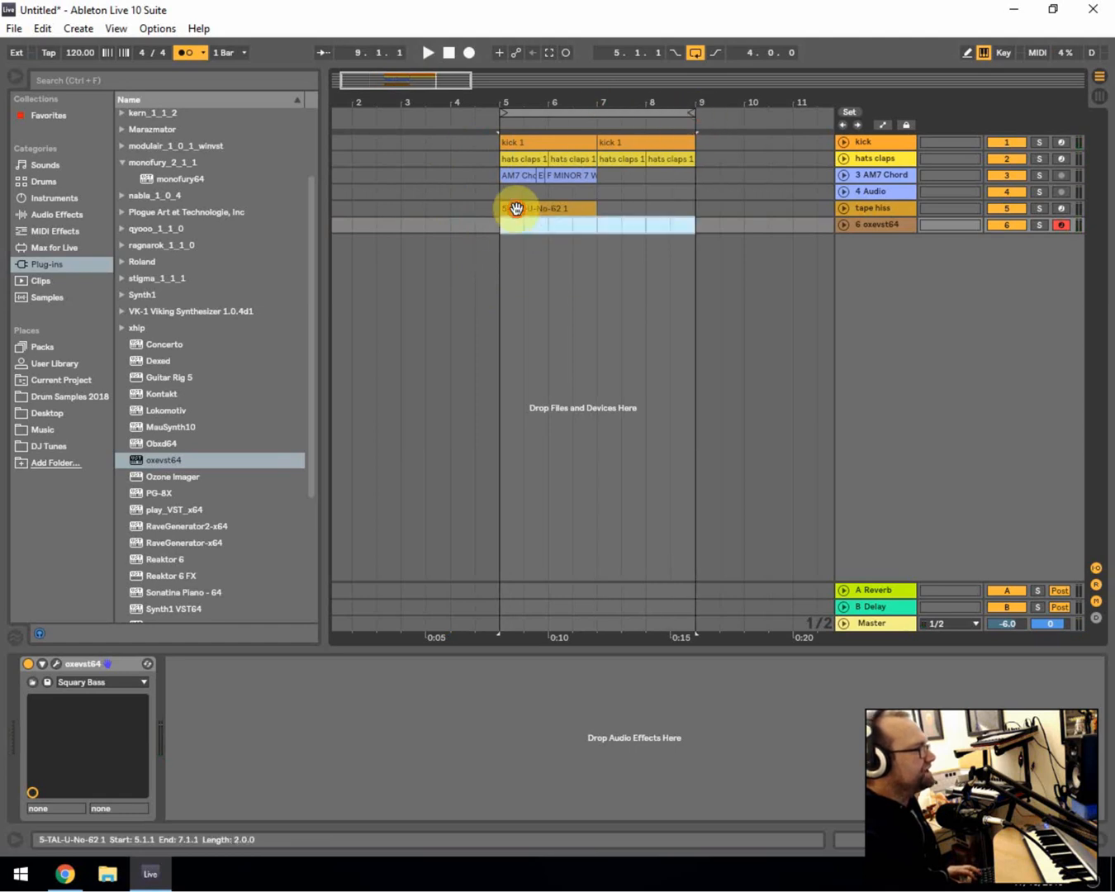
pyautogui.click(512, 209)
pyautogui.click(445, 223)
pyautogui.click(454, 207)
pyautogui.click(454, 226)
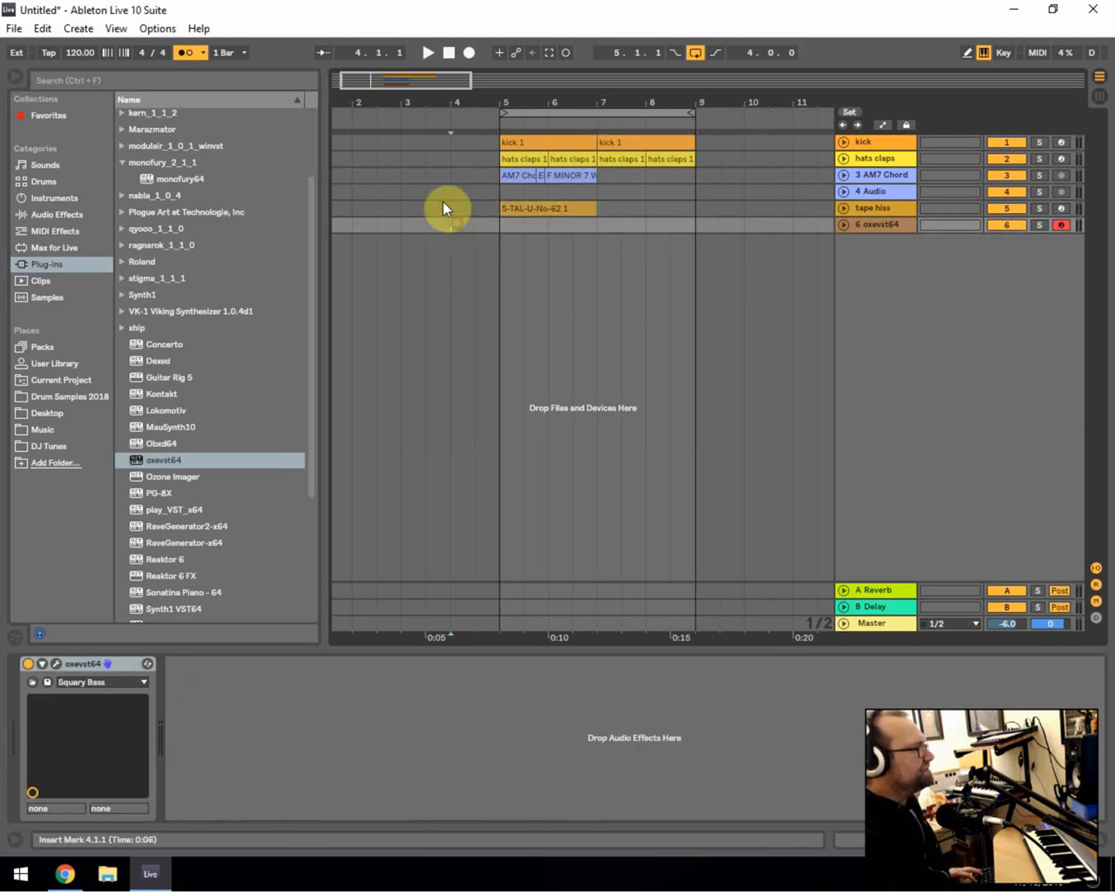
pyautogui.press('space')
pyautogui.click(470, 56)
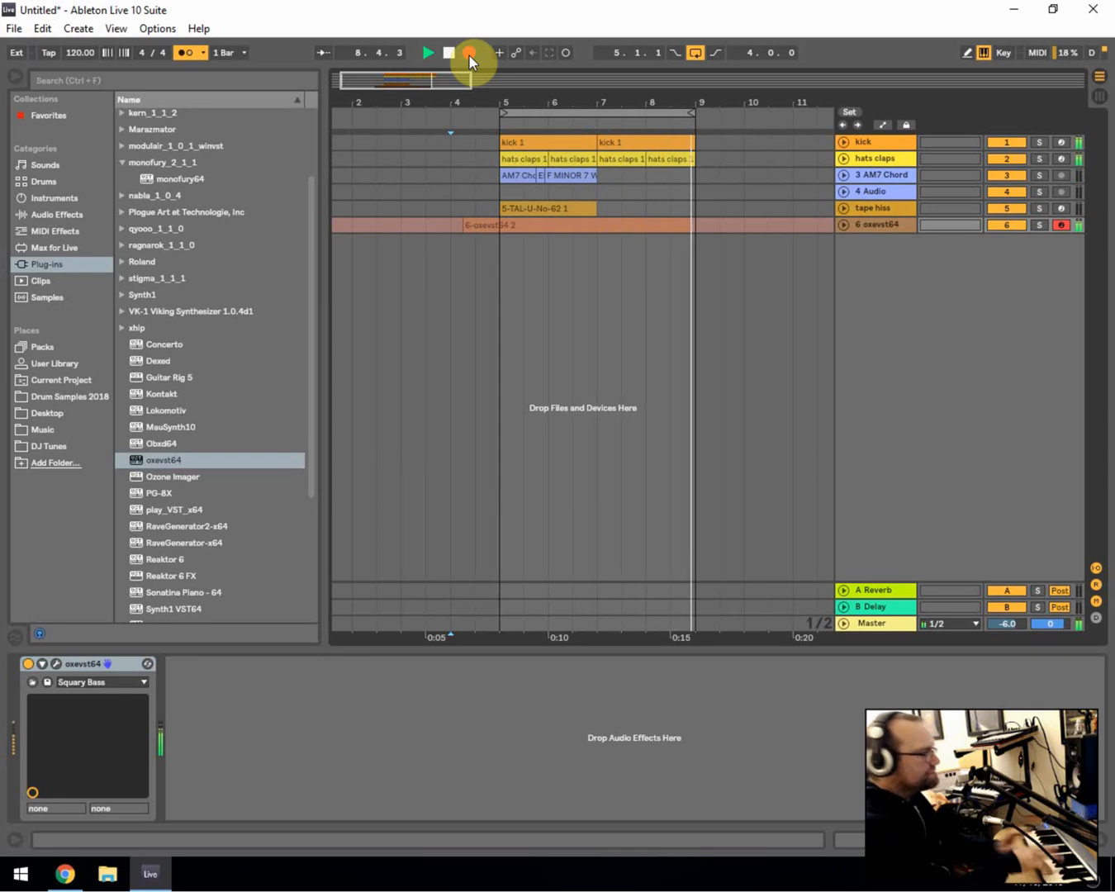
pyautogui.hotkey('alt', 'space')
pyautogui.click(513, 317)
pyautogui.press('space')
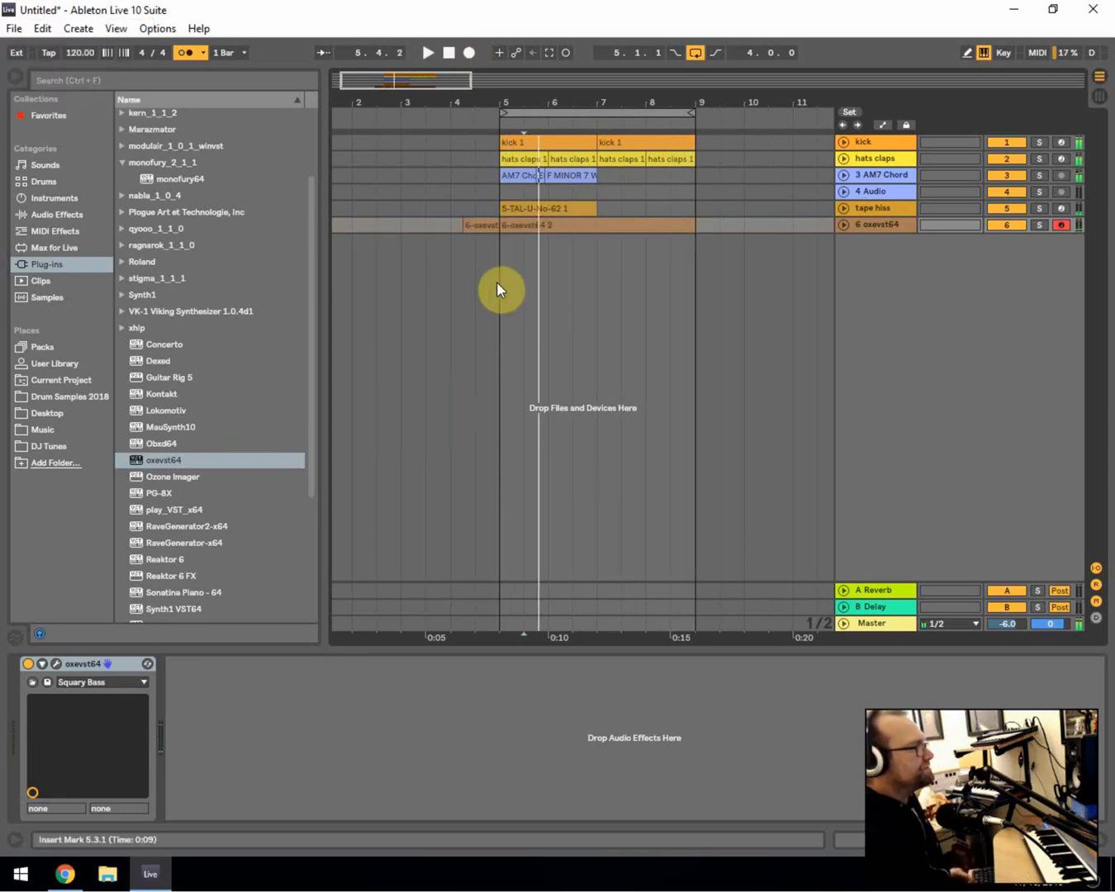
pyautogui.press('space')
pyautogui.press('space')
# - Delete the short lead-in clip before bar 5, open the main bass clip, and undo the deletion
pyautogui.click(480, 221)
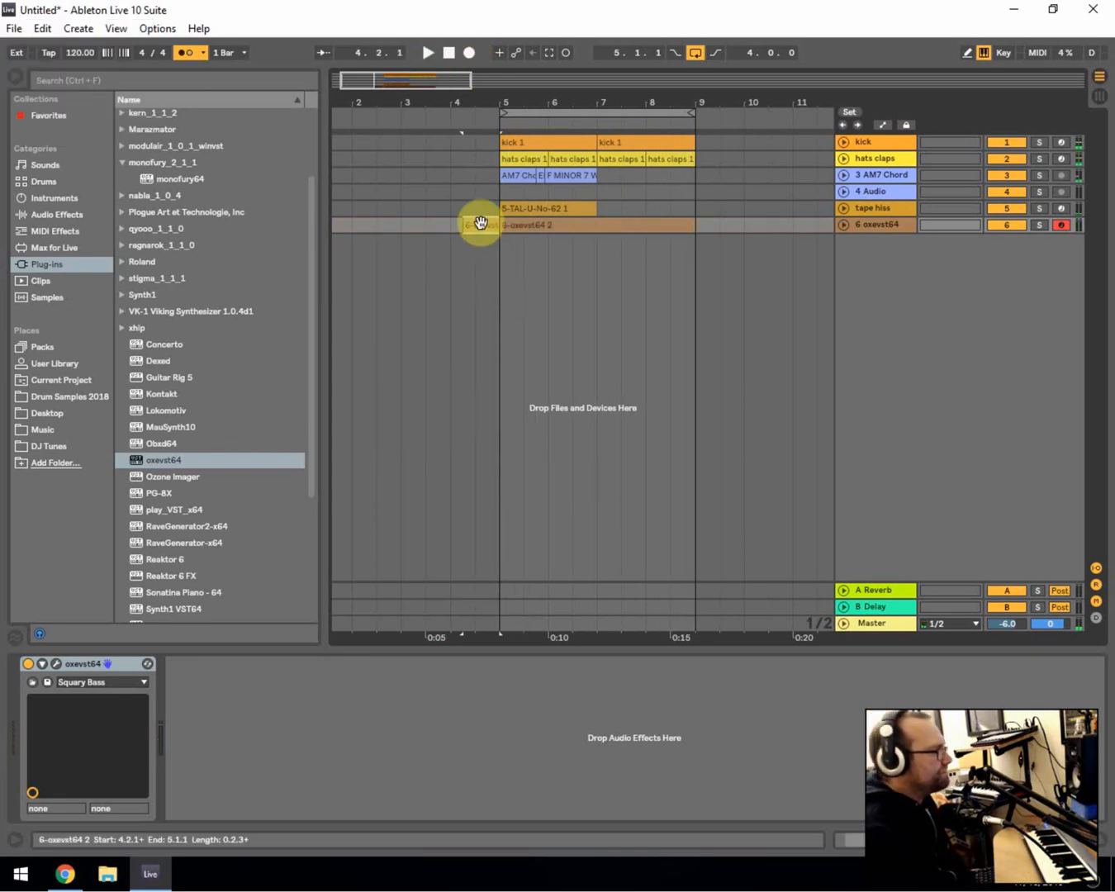
pyautogui.press('Delete')
pyautogui.doubleClick(524, 228)
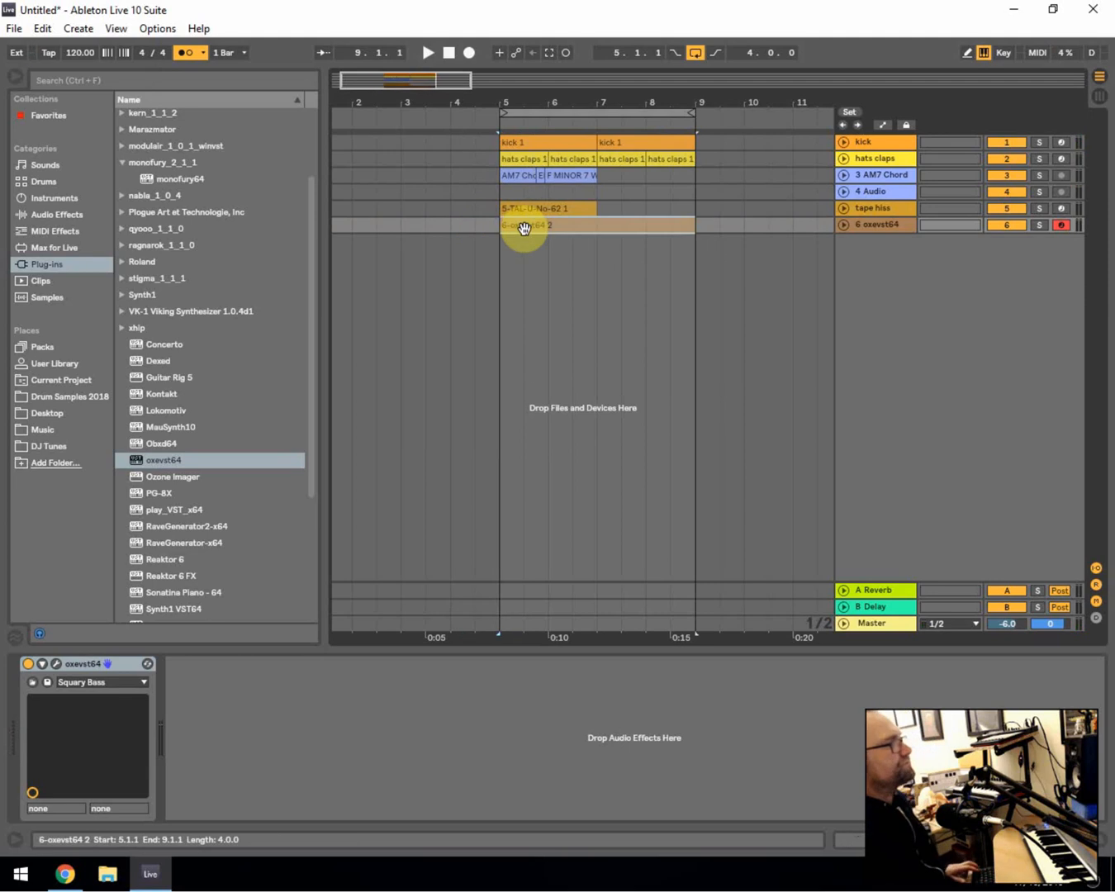
pyautogui.hotkey('ctrl', 'z')
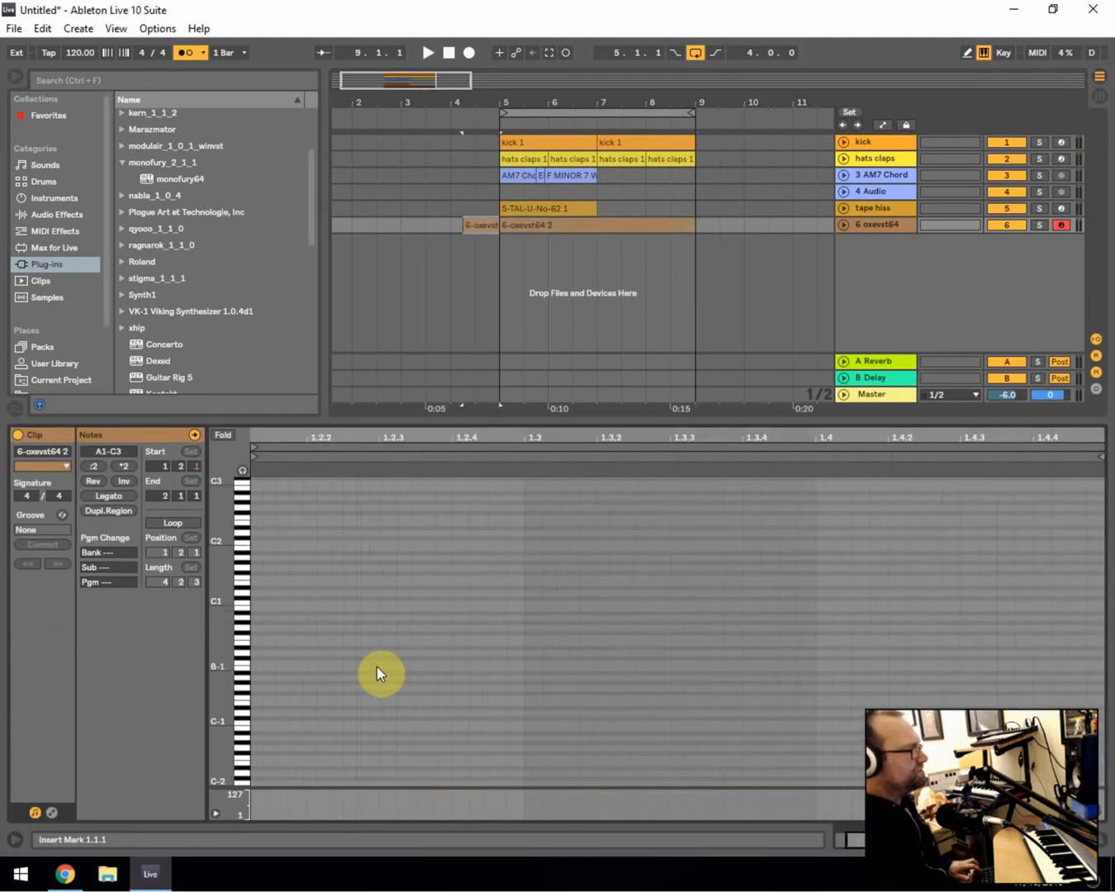
# - Undo and redo the bass recording to get one continuous clip, and trim its start to bar 5
pyautogui.hotkey('ctrl', 'z')
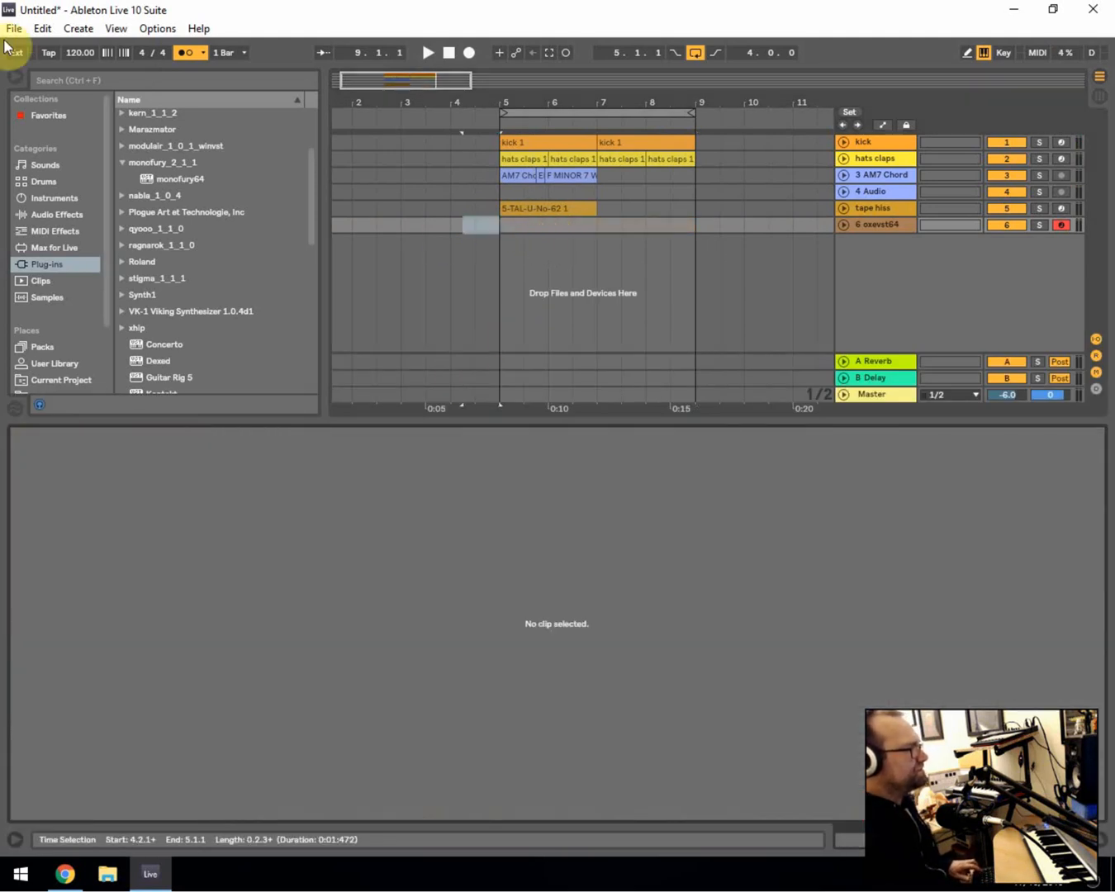
pyautogui.click(40, 28)
pyautogui.click(45, 67)
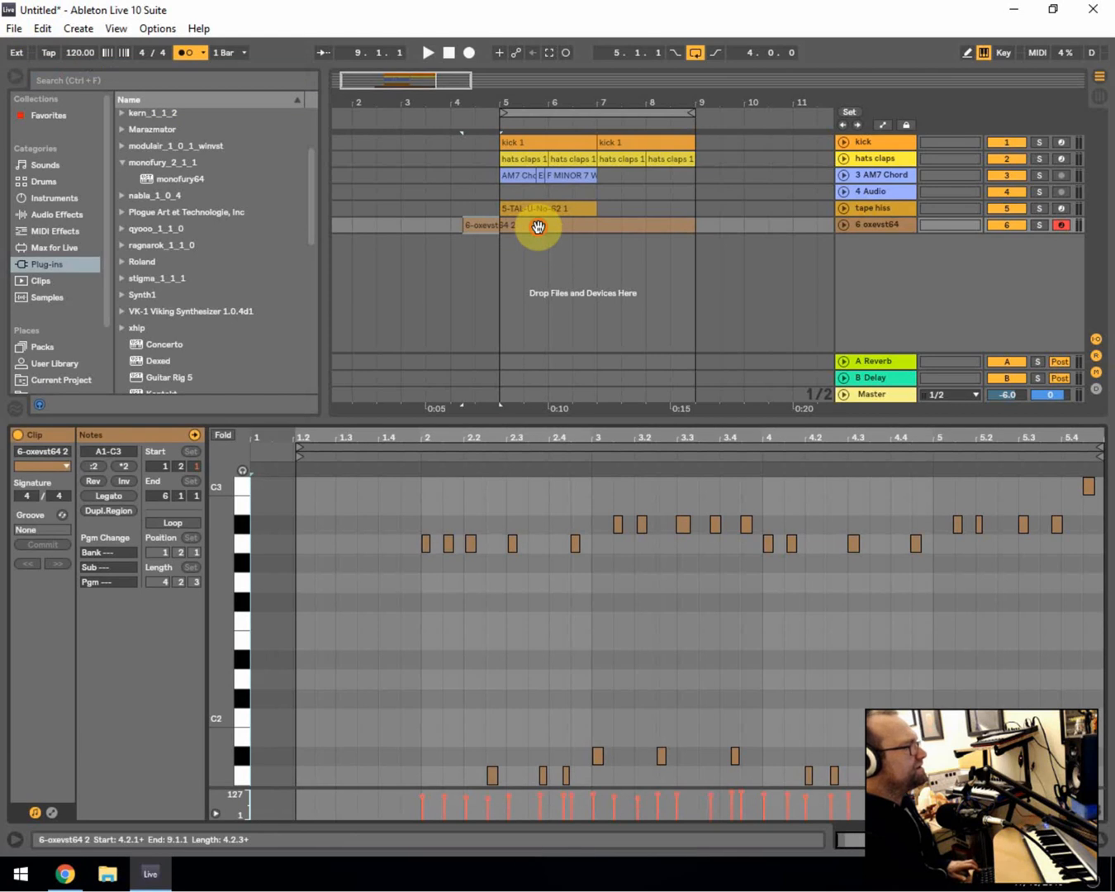
pyautogui.moveTo(482, 228); pyautogui.dragTo(518, 225)
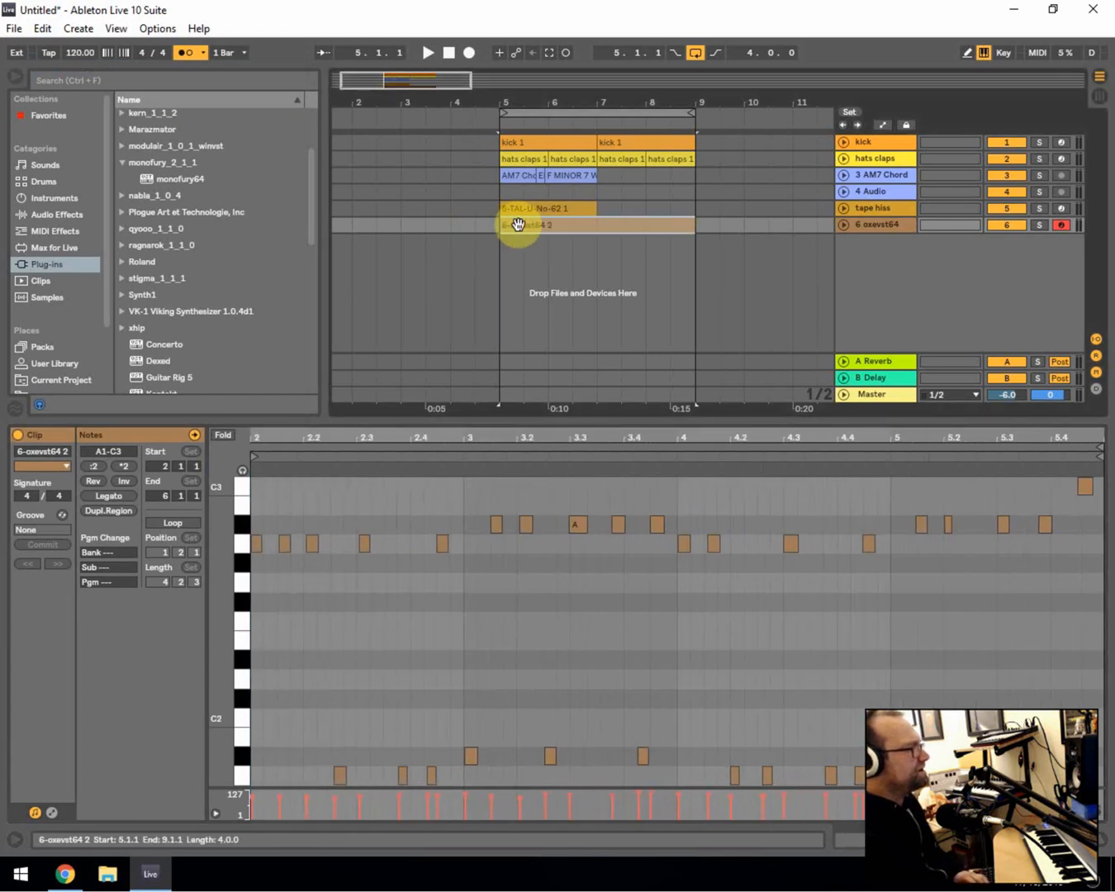
# - Enlarge the note editor, quantize all of the bass clip's notes, and play them back with the metronome off
pyautogui.click(366, 421)
pyautogui.scroll(3, 400, 474)
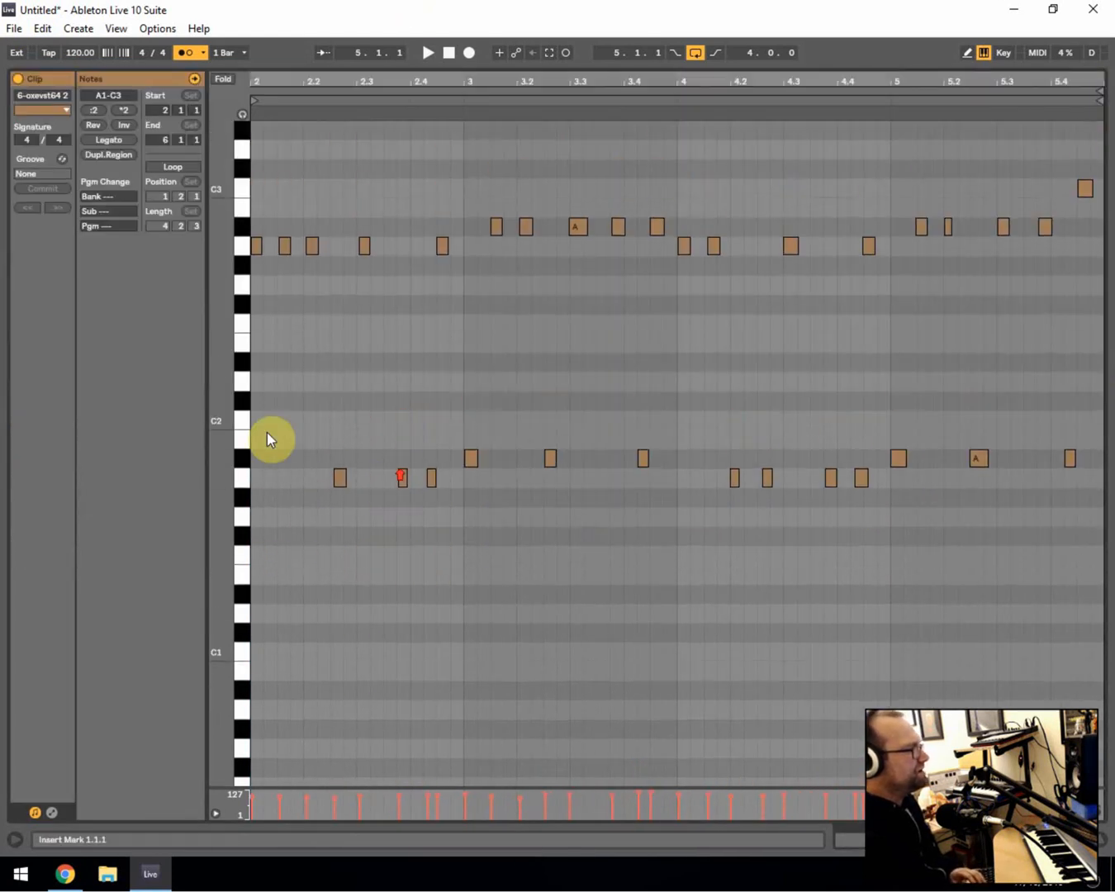
pyautogui.moveTo(257, 555); pyautogui.dragTo(1112, 112)
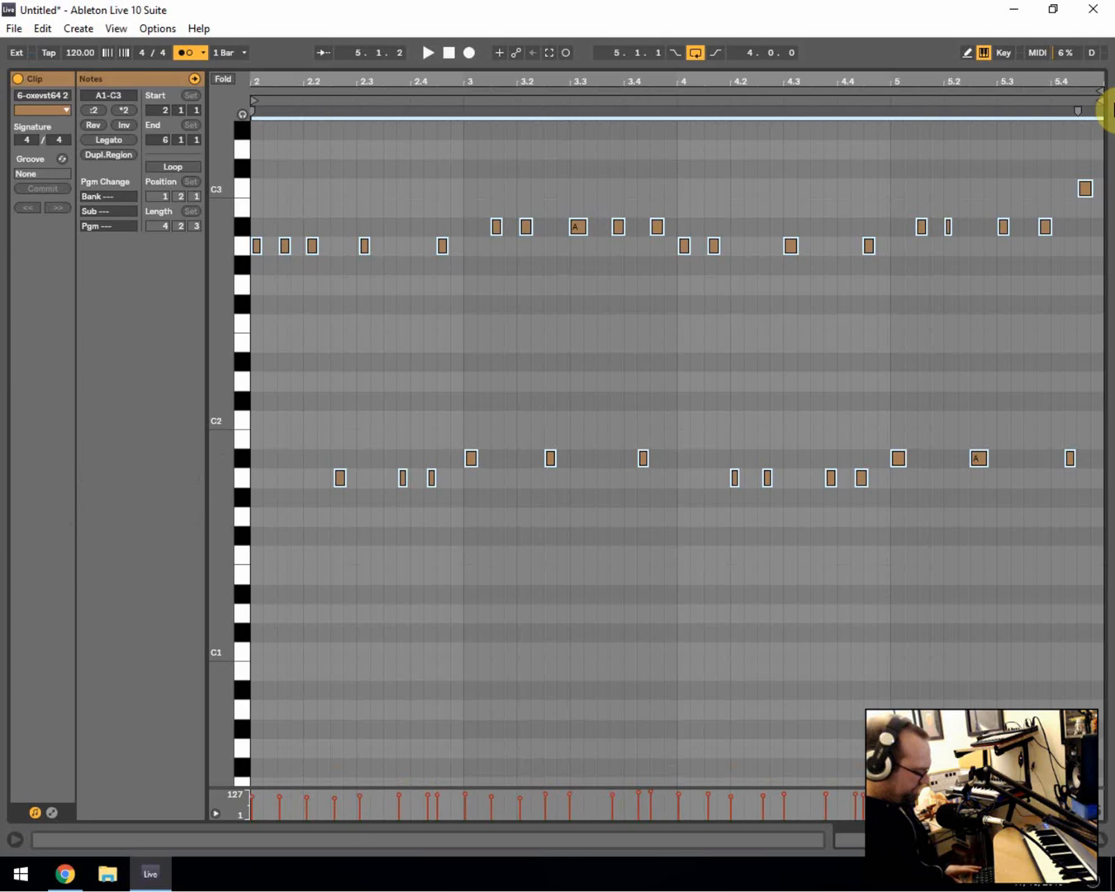
pyautogui.press('space')
pyautogui.click(184, 52)
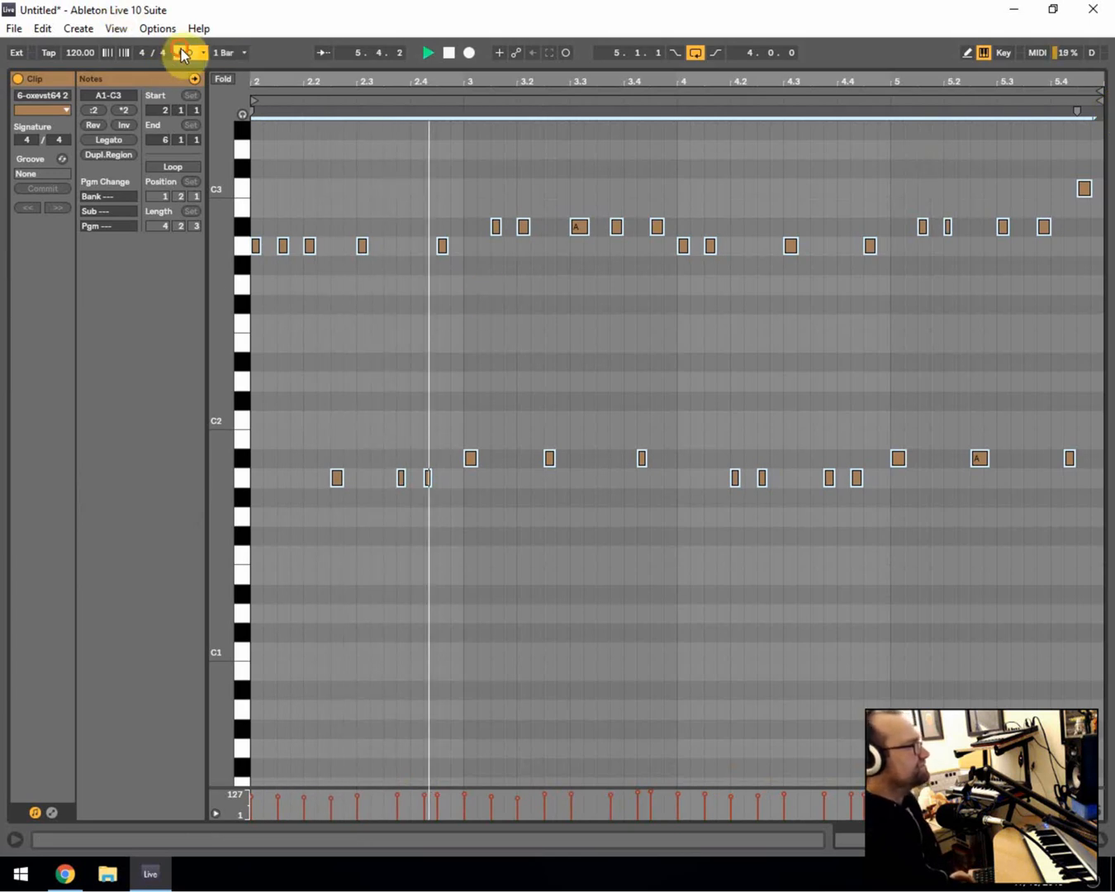
# - Lengthen the A2 notes at 2.4.3 and 4.4.3 in the bass clip and hide the note editor
pyautogui.click(454, 366)
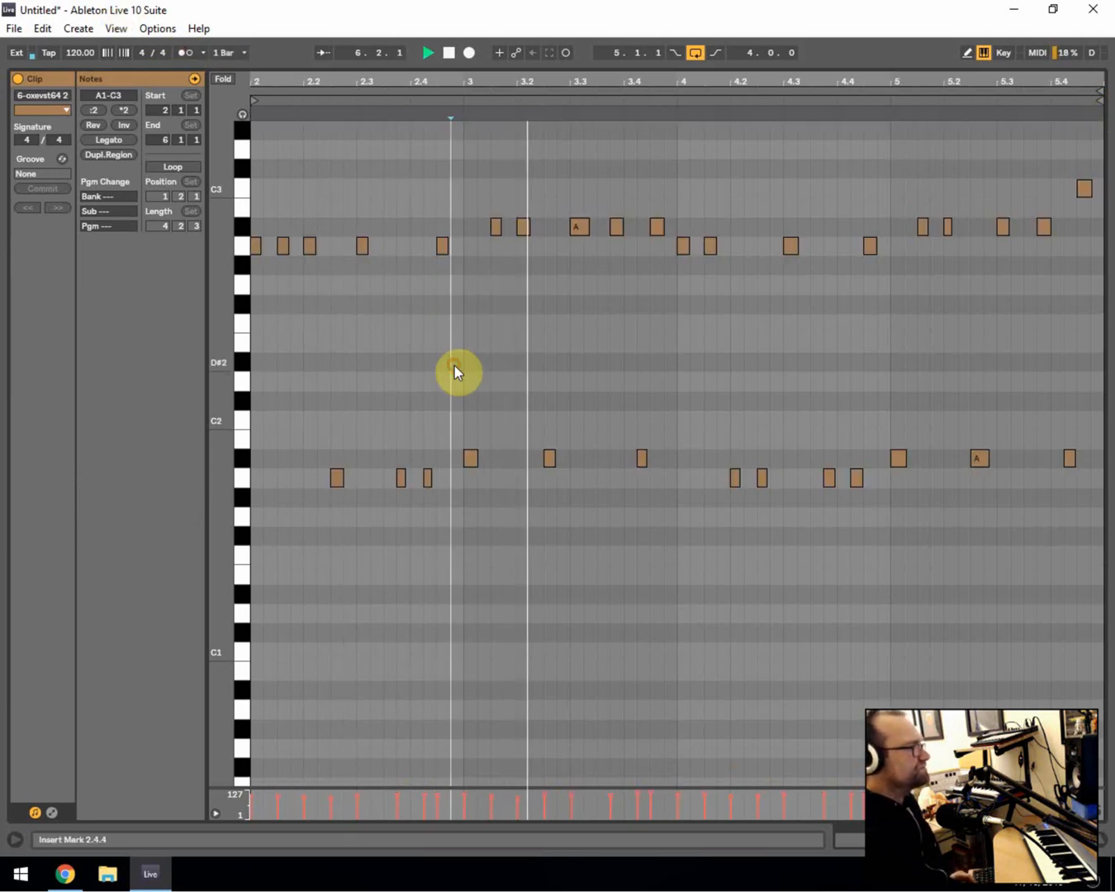
pyautogui.click(454, 250)
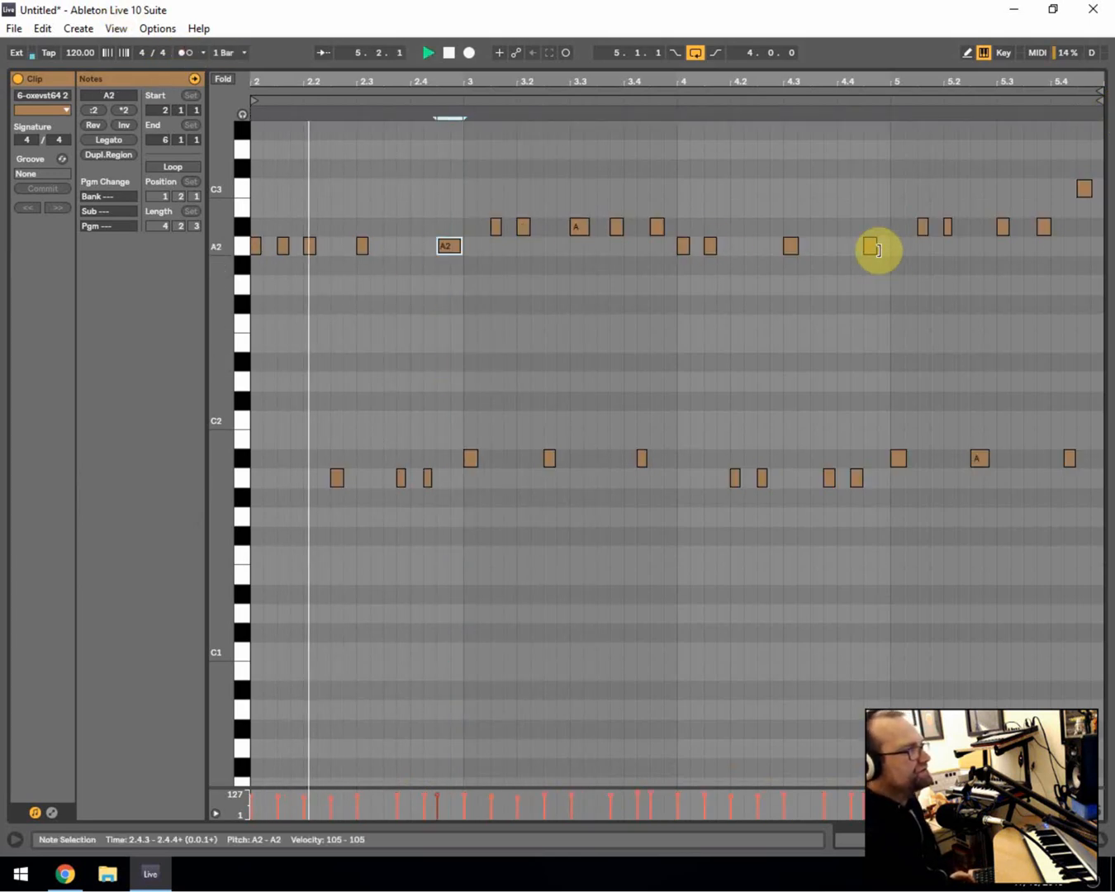
pyautogui.click(877, 247)
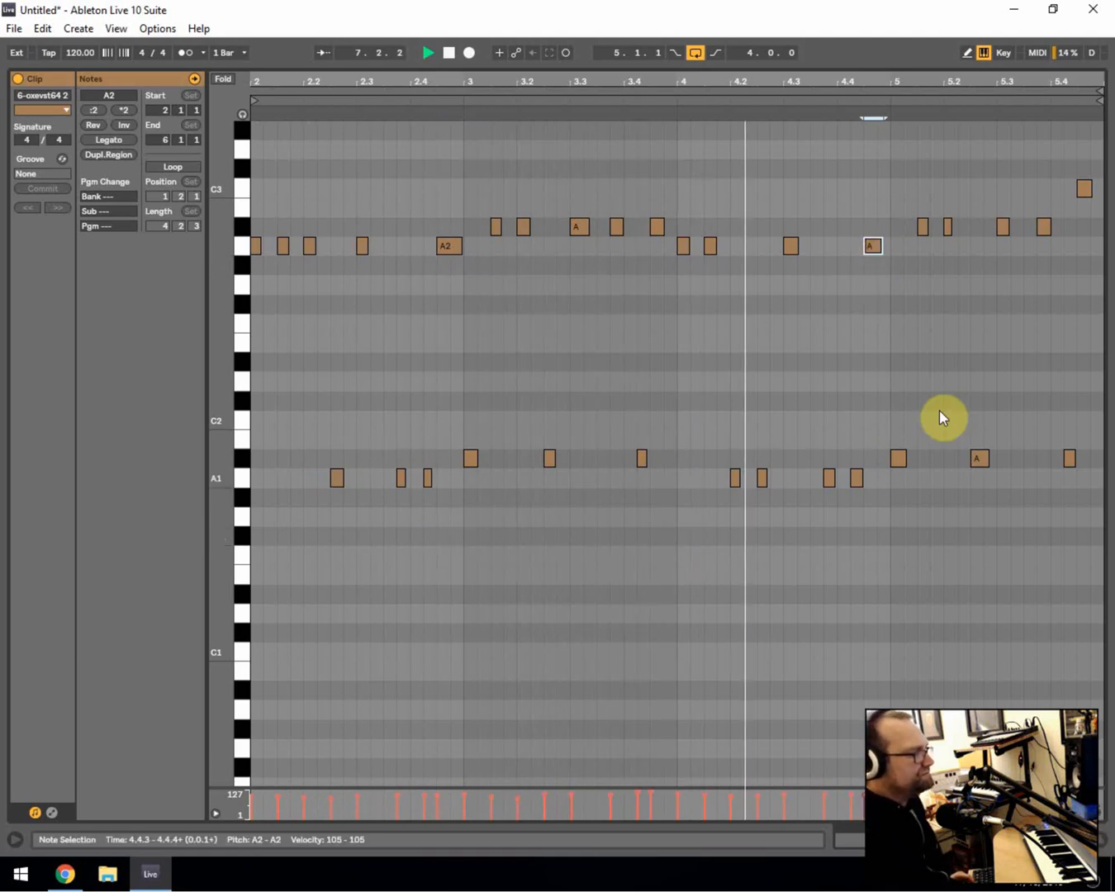
pyautogui.click(1104, 839)
# - Copy the tape hiss clip to bar 7 and play the loop over bars 7 to 9
pyautogui.moveTo(510, 111); pyautogui.dragTo(605, 115)
pyautogui.click(534, 209)
pyautogui.press('space')
pyautogui.moveTo(537, 209); pyautogui.dragTo(625, 208)
pyautogui.press('space')
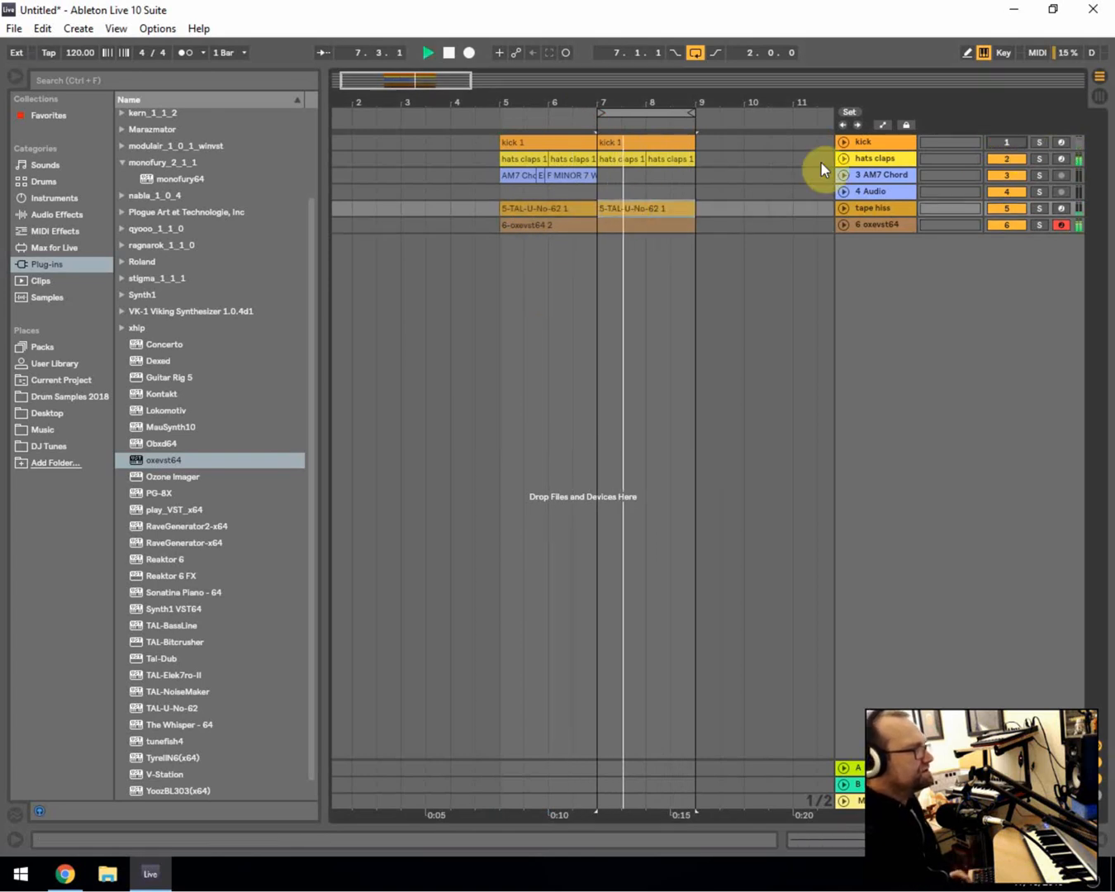
# - Set the playback loop back to bars 5 to 7
pyautogui.click(575, 269)
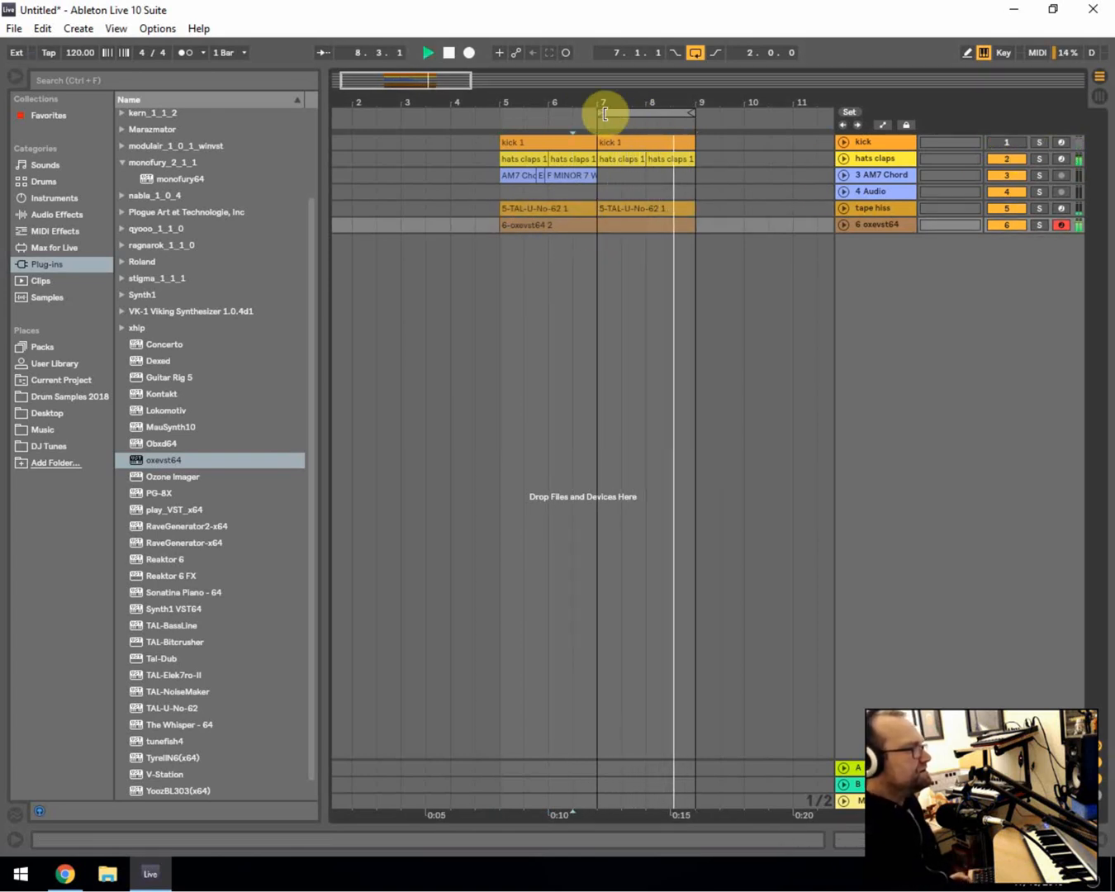
pyautogui.moveTo(600, 113); pyautogui.dragTo(514, 113)
pyautogui.moveTo(688, 111); pyautogui.dragTo(605, 112)
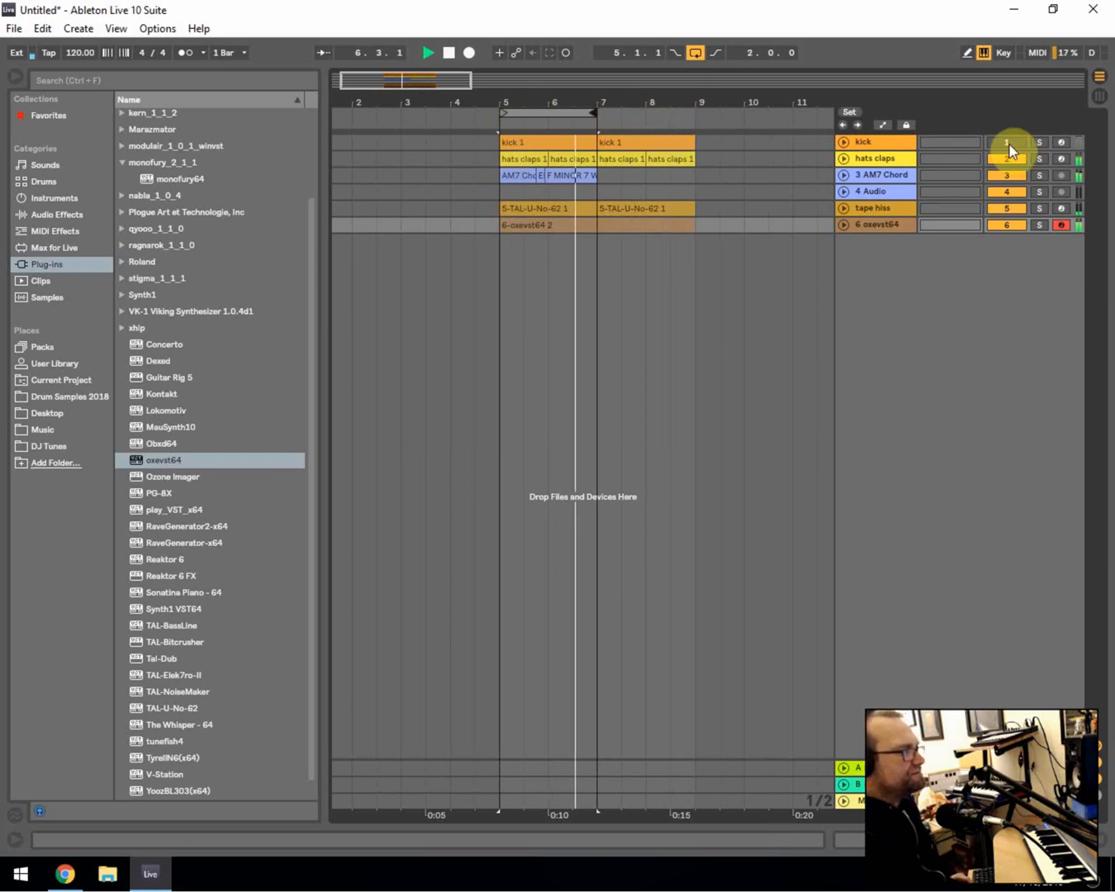
# - Show the kick track's devices and switch the Kick 909 sample to 1-Shot mode
pyautogui.click(652, 141)
pyautogui.press('space')
pyautogui.click(933, 840)
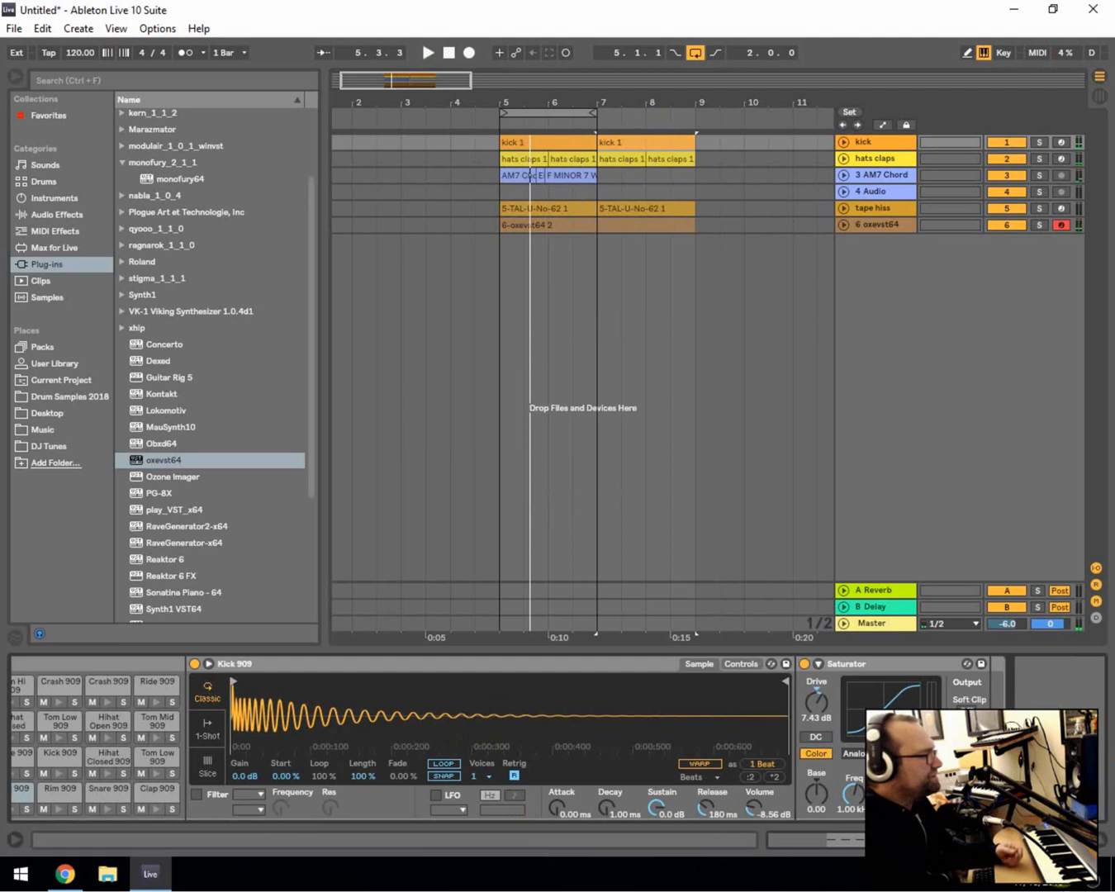
pyautogui.click(241, 778)
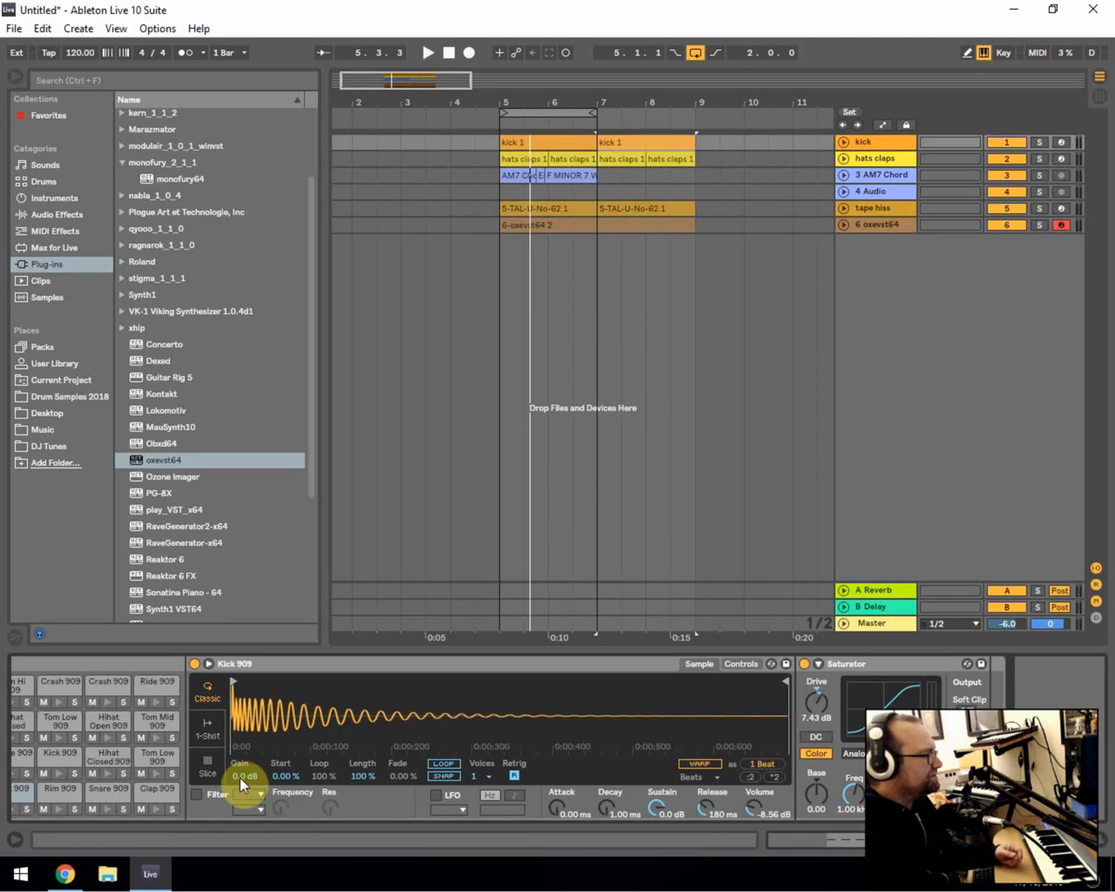
pyautogui.click(217, 727)
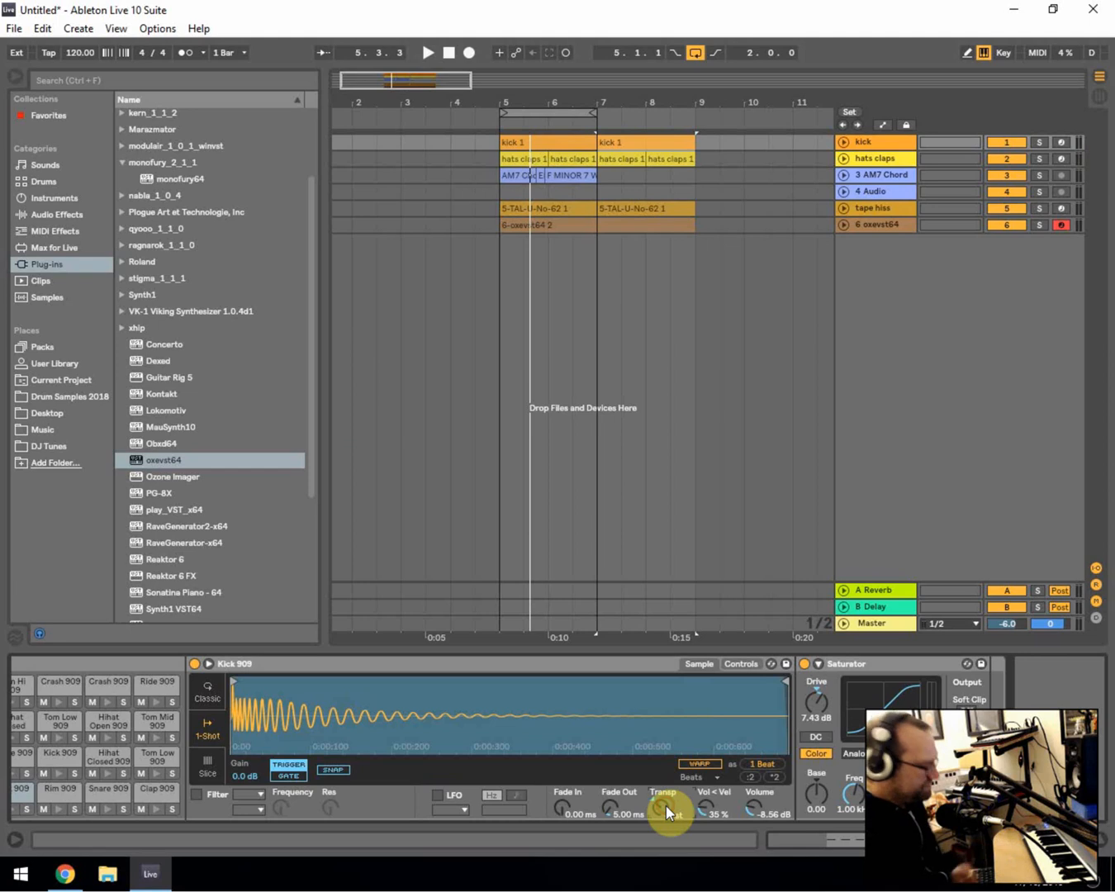
# - Try transposing the Kick 909 sample by +1 st during playback, and reset it to 0 st
pyautogui.press('space')
pyautogui.moveTo(665, 805); pyautogui.dragTo(665, 802)
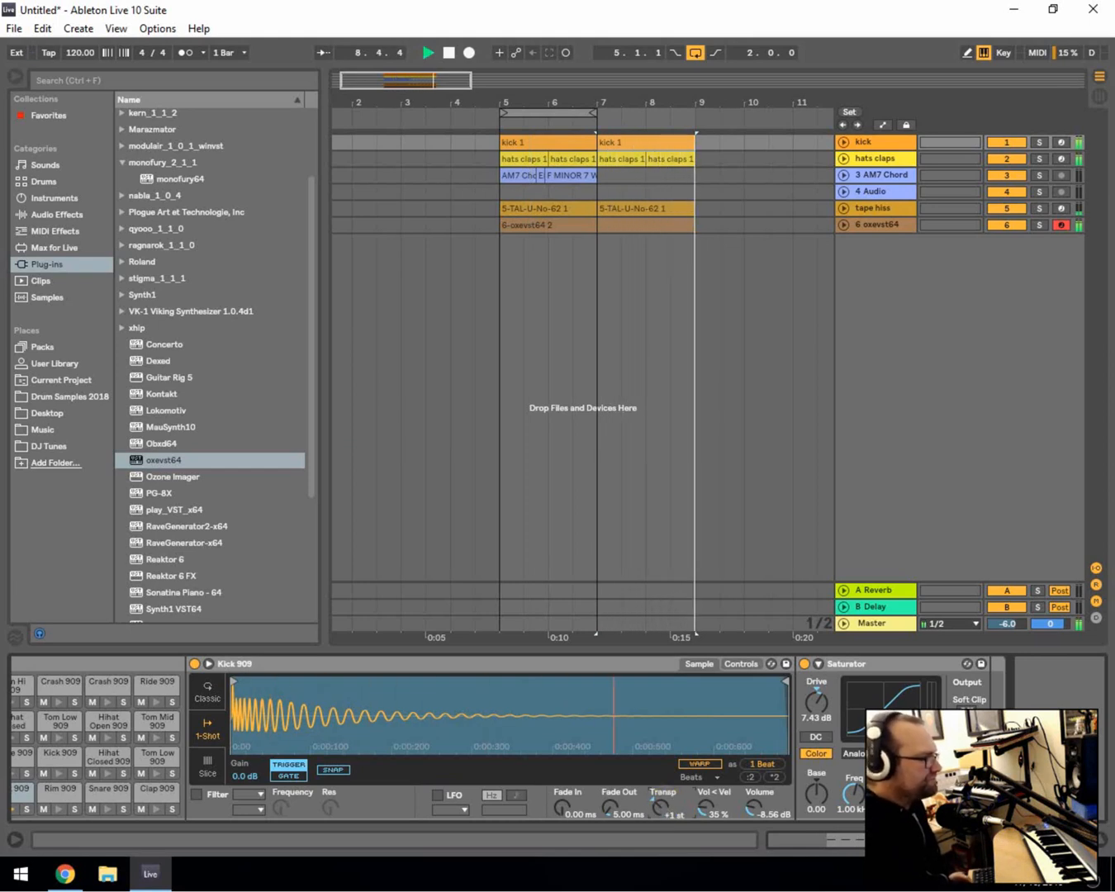
pyautogui.moveTo(641, 813); pyautogui.dragTo(655, 805)
pyautogui.doubleClick(653, 805)
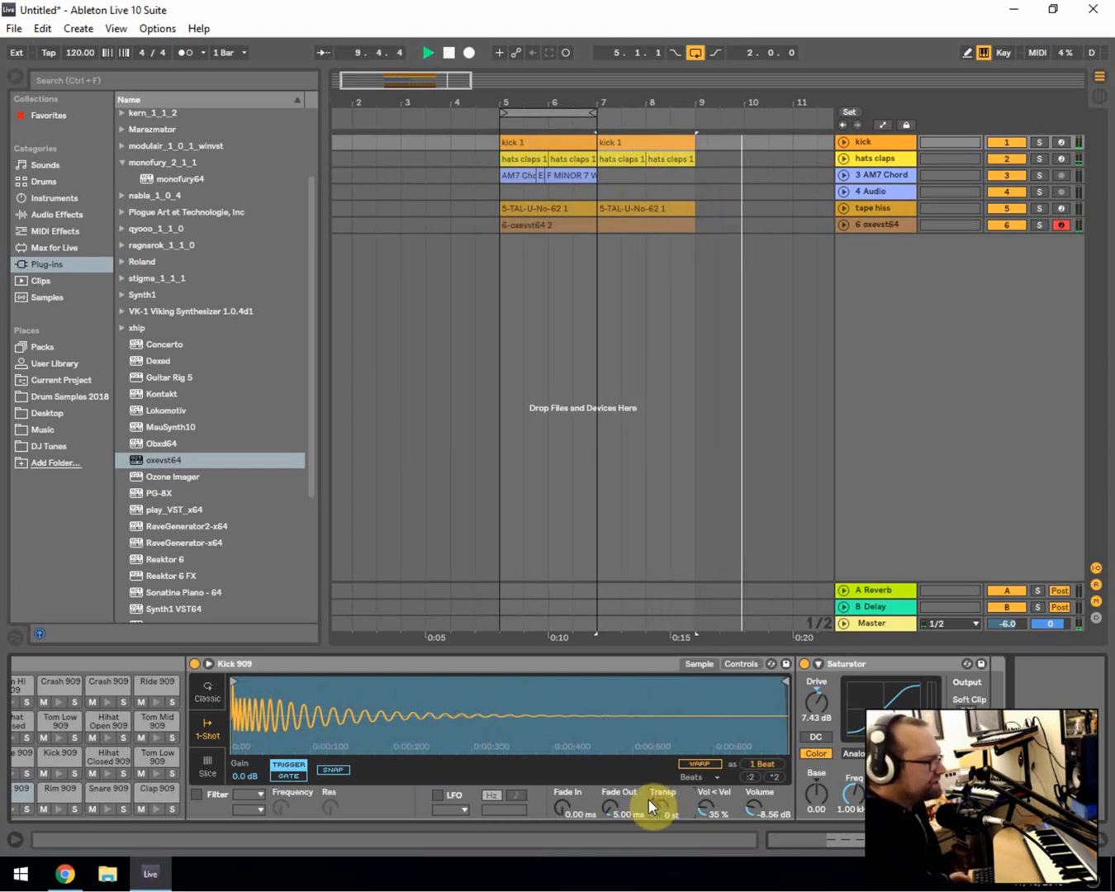
# - Solo the kick with the loop over bars 7 to 9 and transpose the Kick 909 sample by -1 st
pyautogui.press('space')
pyautogui.press('space')
pyautogui.click(1040, 142)
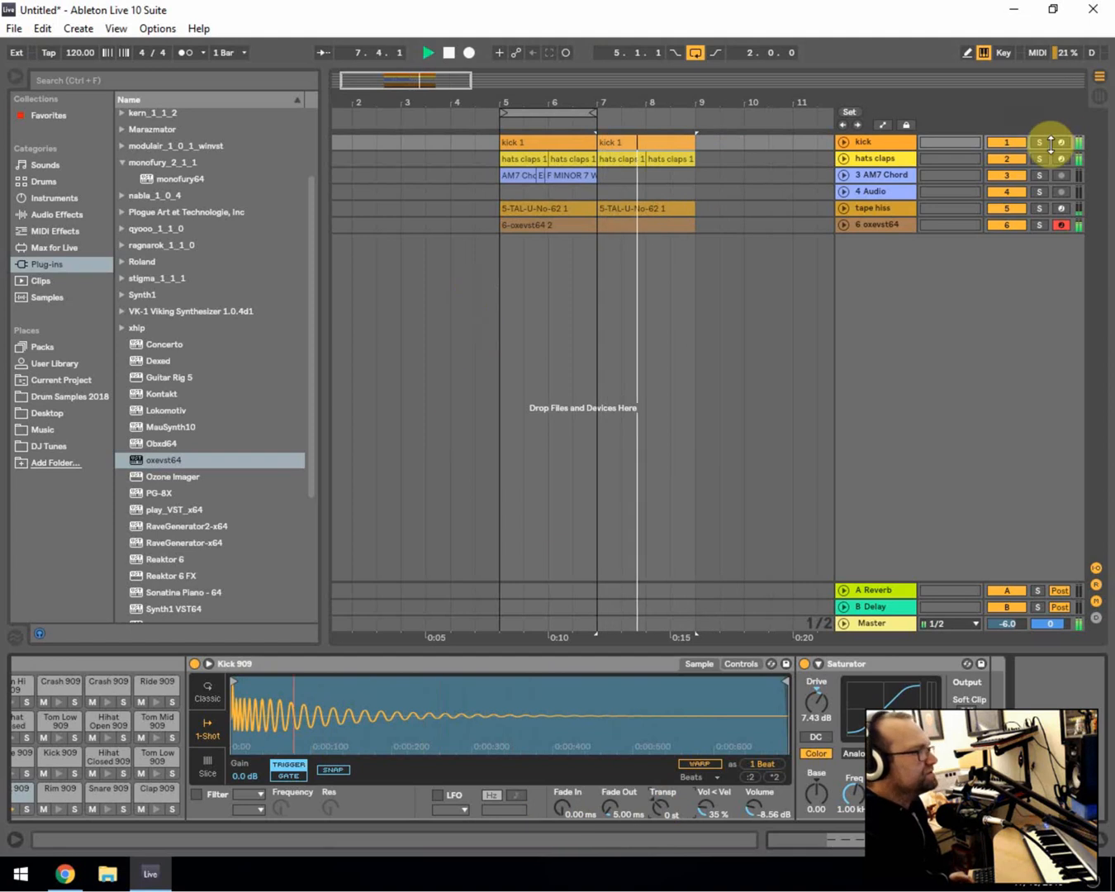
pyautogui.moveTo(570, 113); pyautogui.dragTo(690, 117)
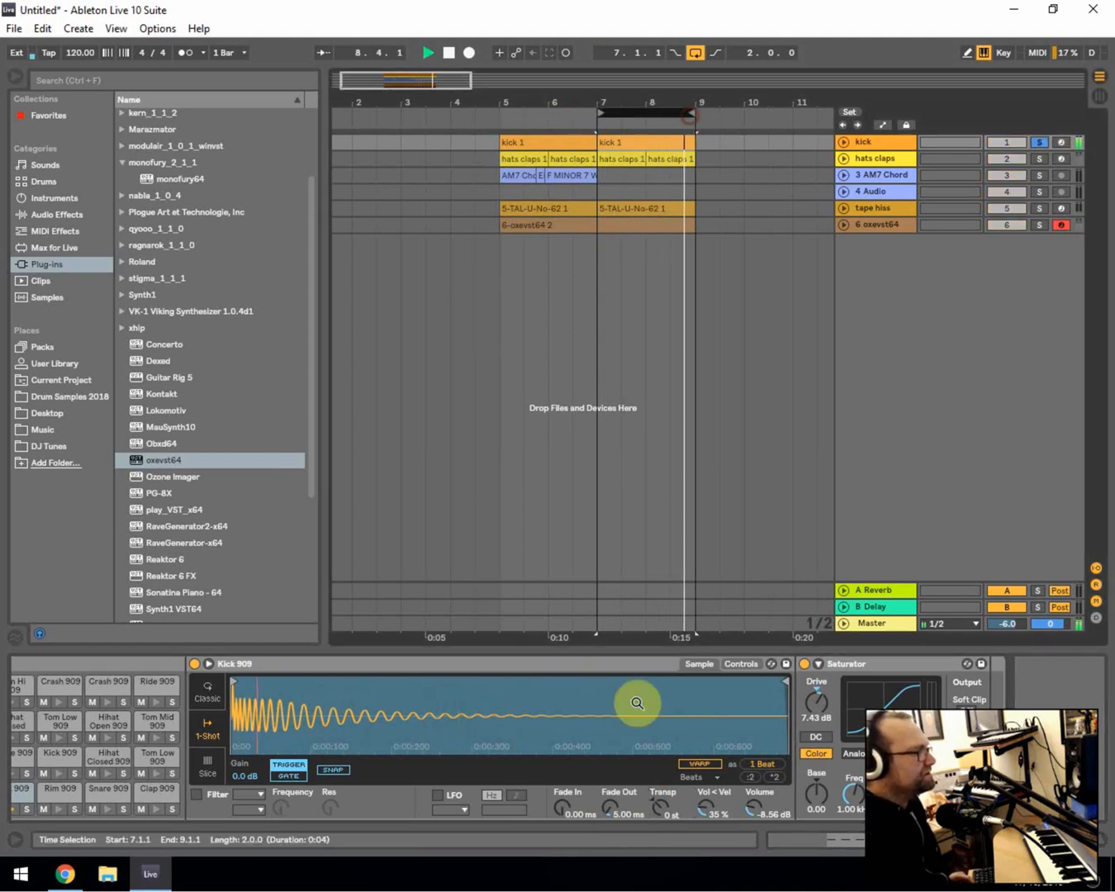
pyautogui.press('space')
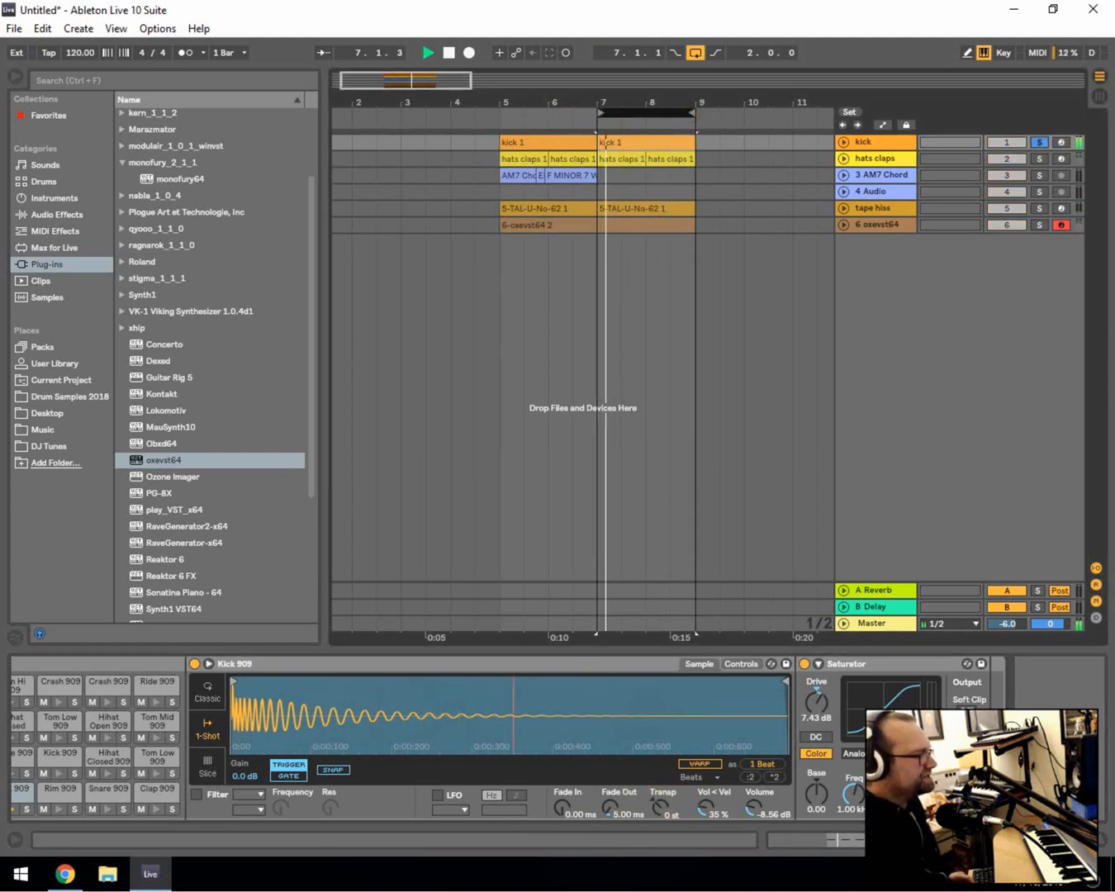
pyautogui.click(997, 676)
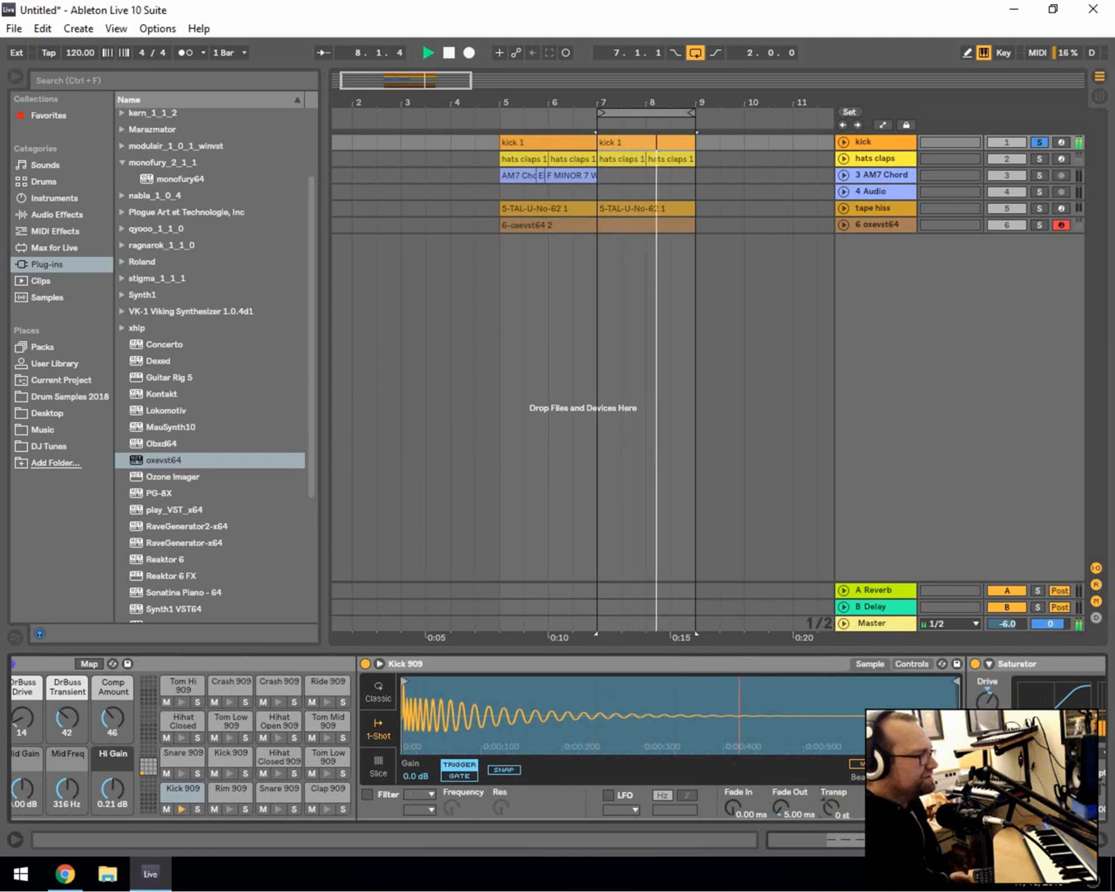
pyautogui.click(831, 810)
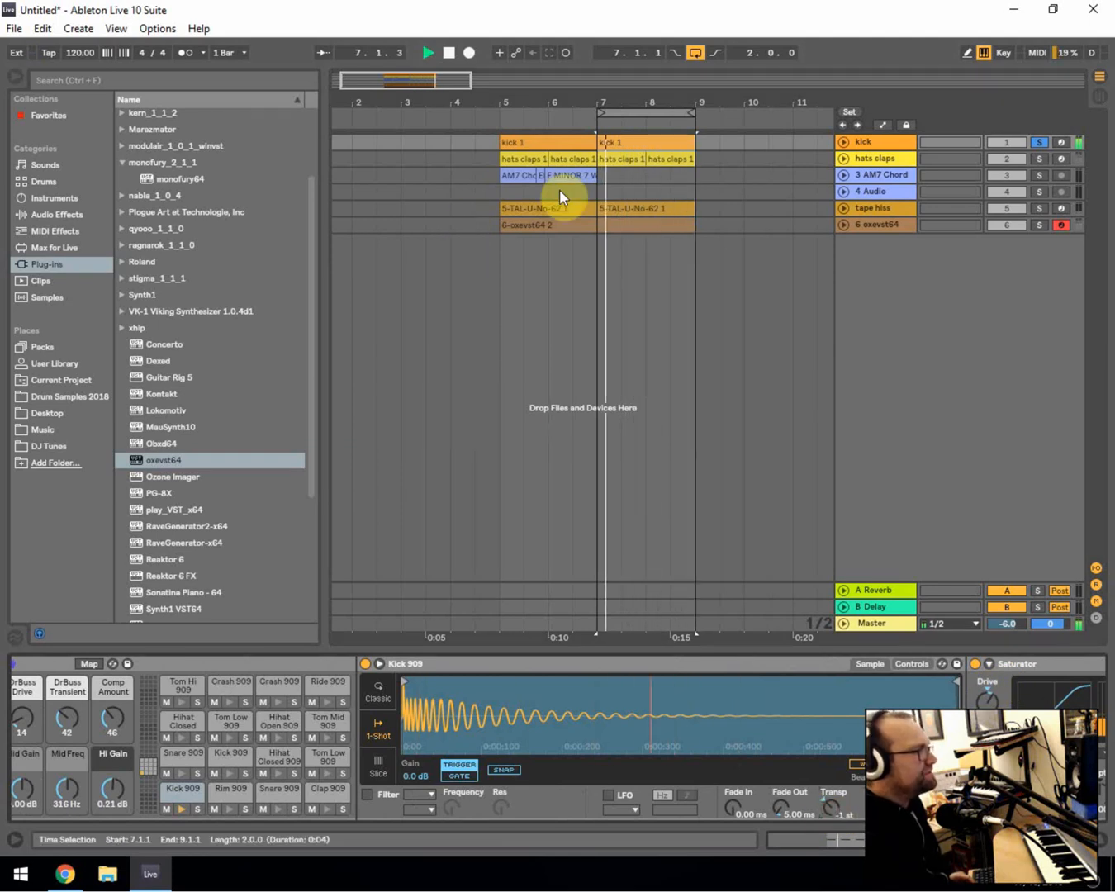
# - Solo the AM7 Chord track alongside the kick and set the loop to bars 5 to 7
pyautogui.moveTo(603, 113); pyautogui.dragTo(510, 113)
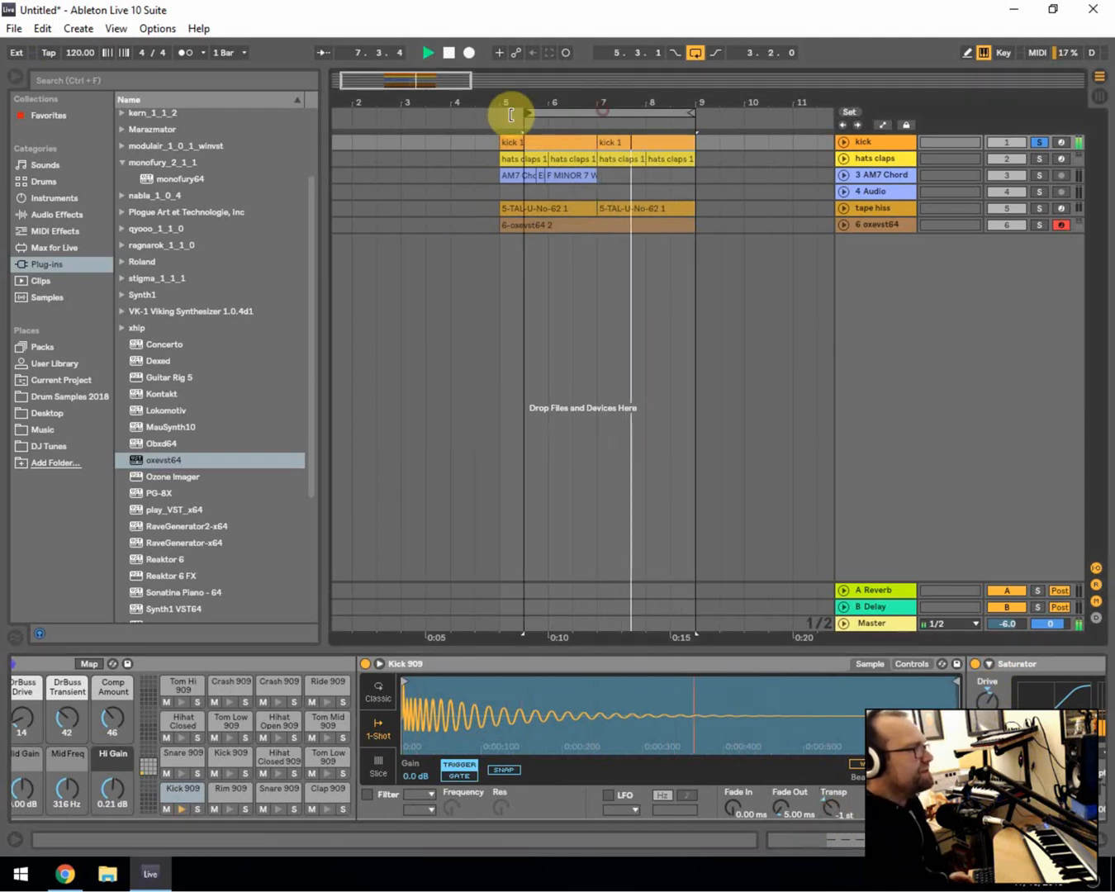
pyautogui.click(1040, 177)
pyautogui.moveTo(690, 116); pyautogui.dragTo(609, 123)
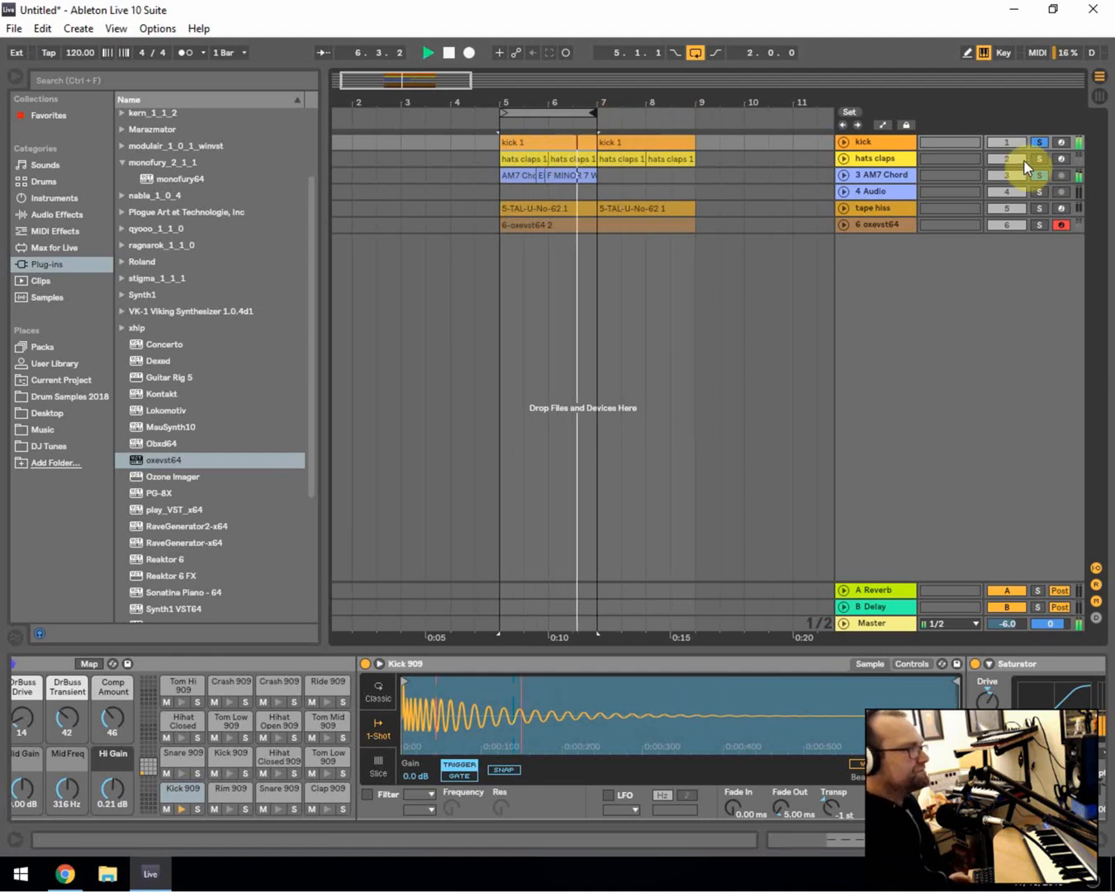
# - Unsolo the kick and AM7 Chord tracks, play the full mix, and return the insert marker to bar 5
pyautogui.click(1041, 145)
pyautogui.click(1040, 143)
pyautogui.click(530, 319)
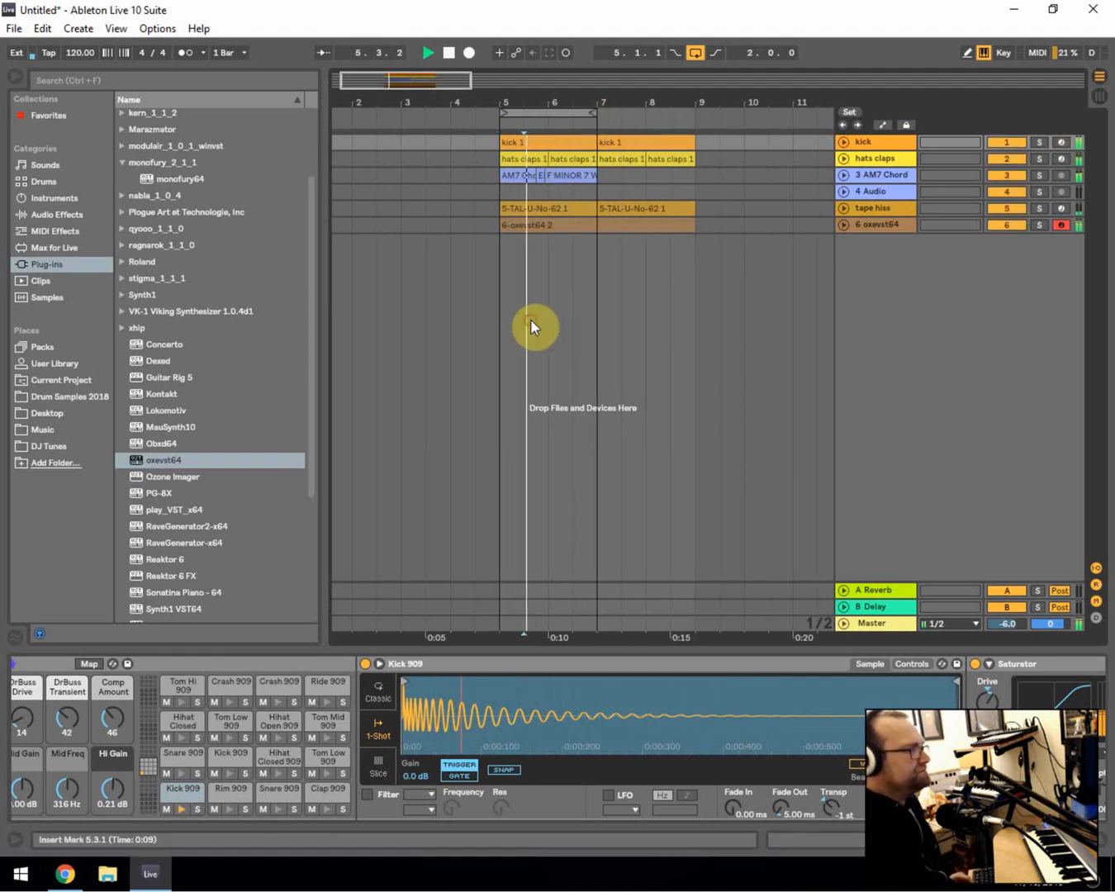
pyautogui.press('space')
pyautogui.click(505, 256)
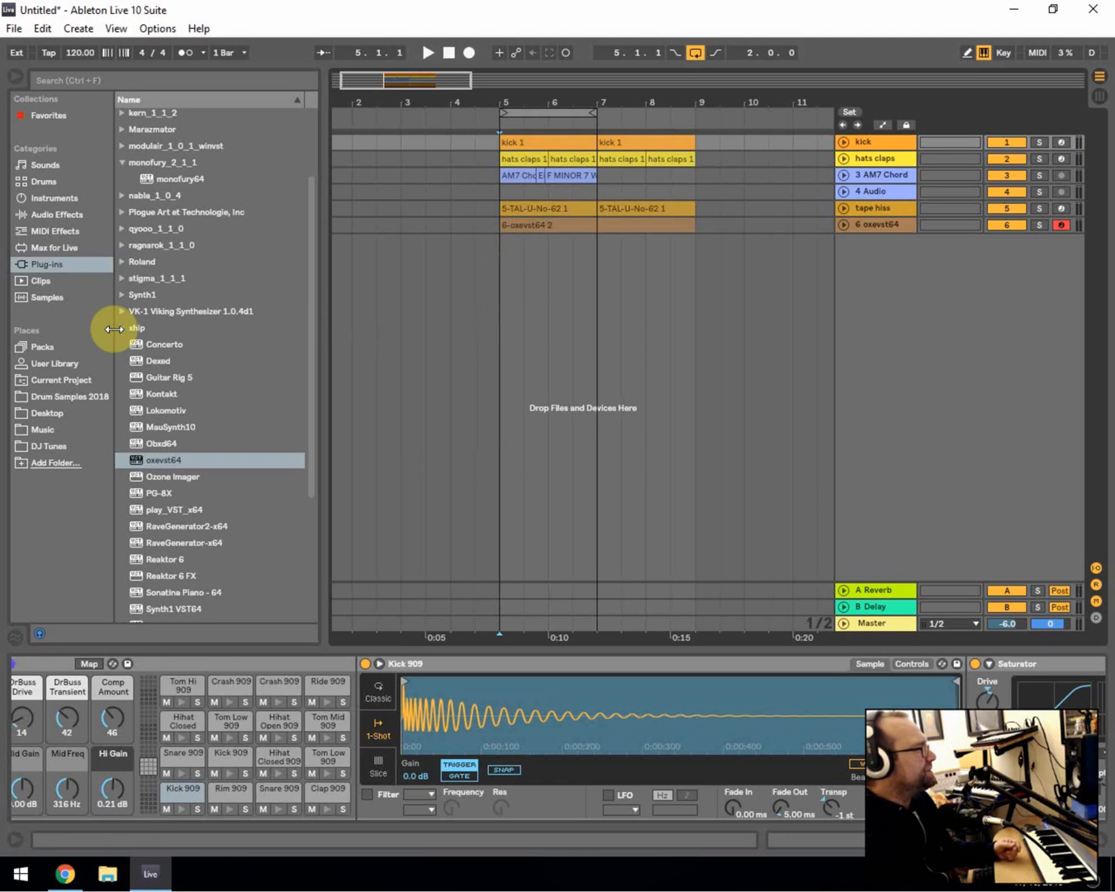
# - Load the Z3TA+ 2_64 plug-in onto a new MIDI track
pyautogui.scroll(-4, 191, 563)
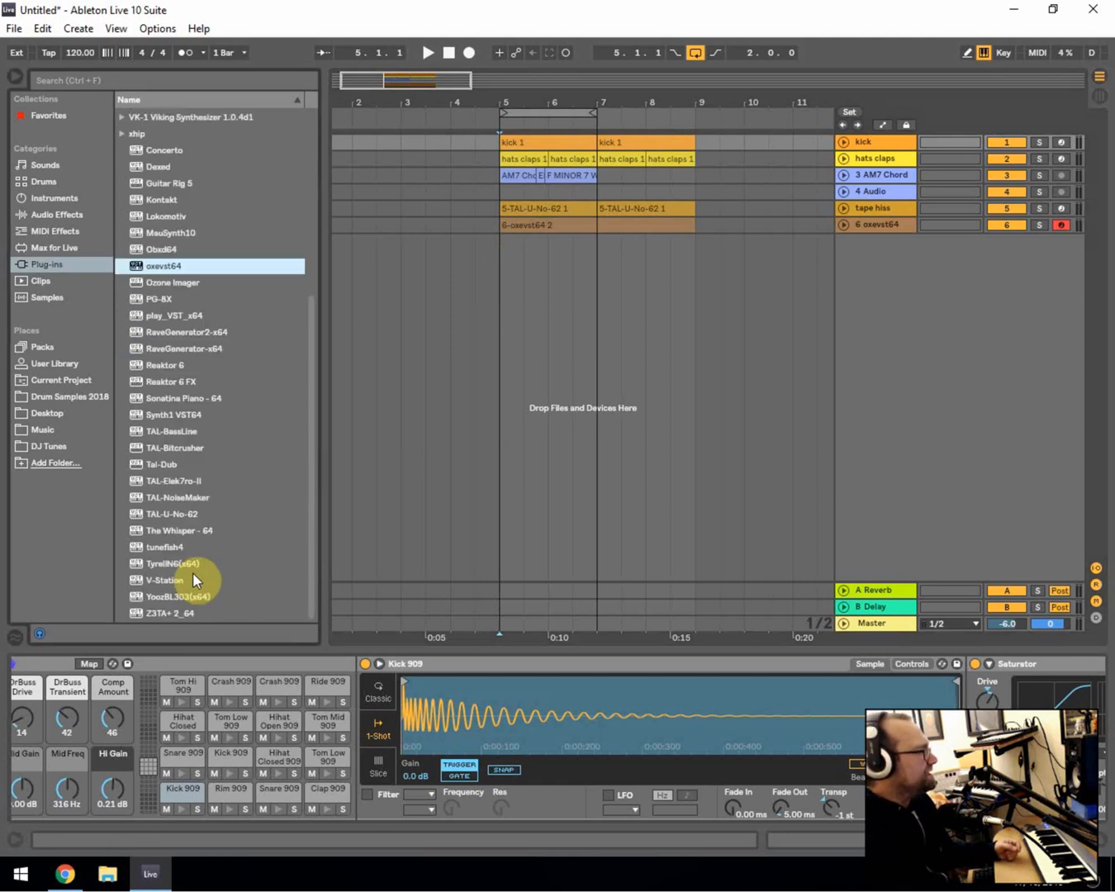
pyautogui.click(157, 614)
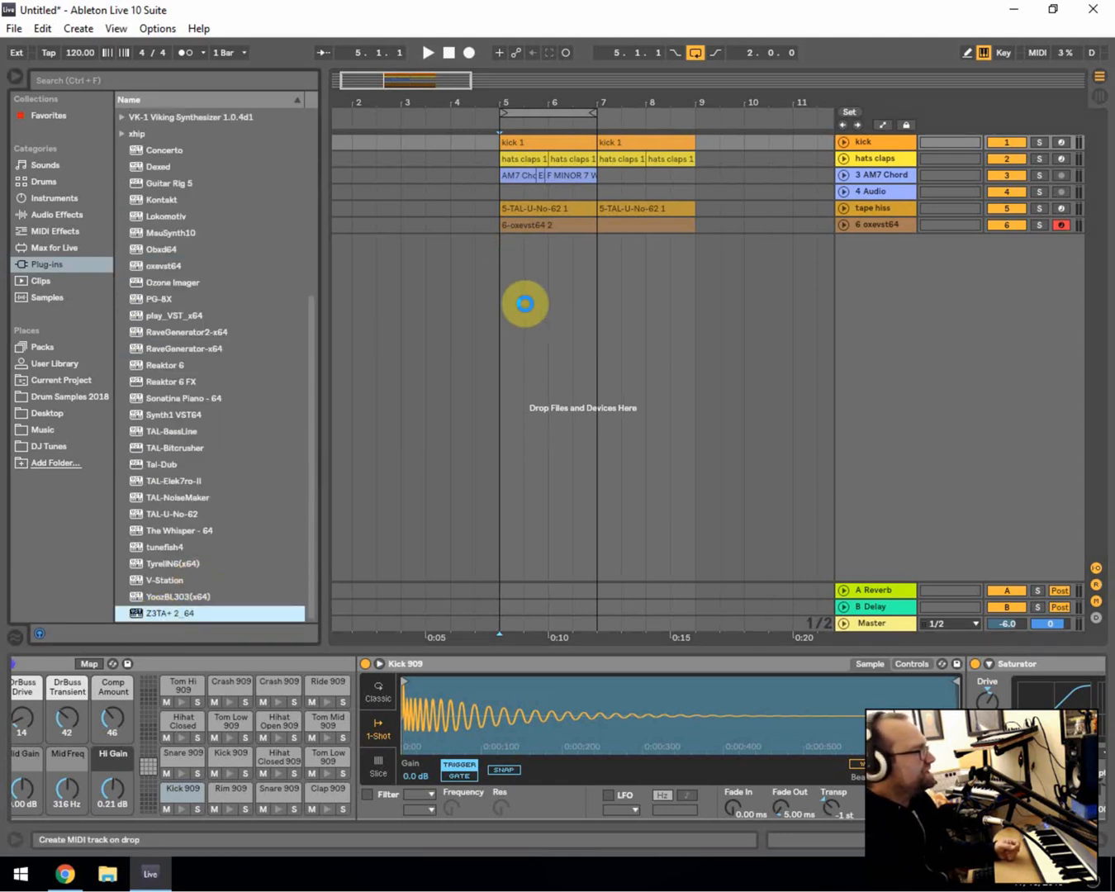
pyautogui.moveTo(524, 304); pyautogui.dragTo(523, 305)
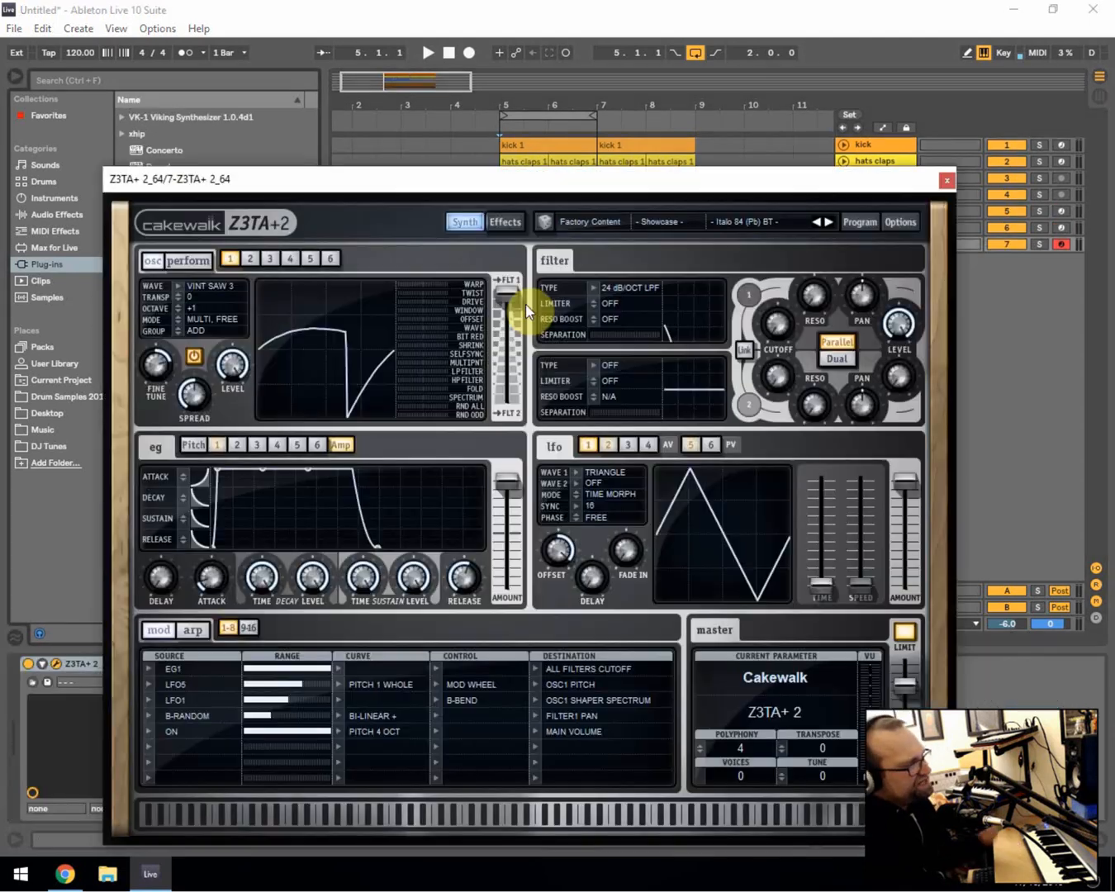
# - Switch Z3TA+ 2 to the Textures category and audition its presets, going back to Big Wash Synth DSF
pyautogui.click(664, 222)
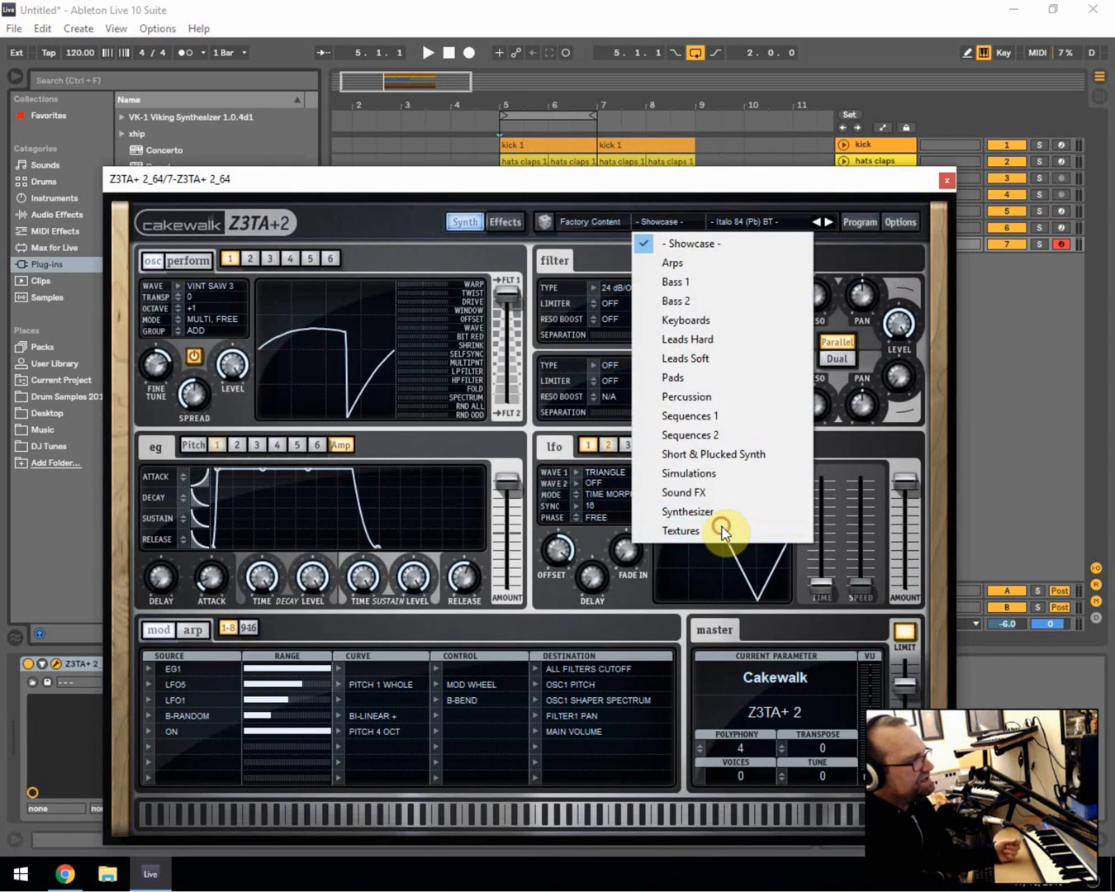
pyautogui.click(720, 529)
pyautogui.click(828, 221)
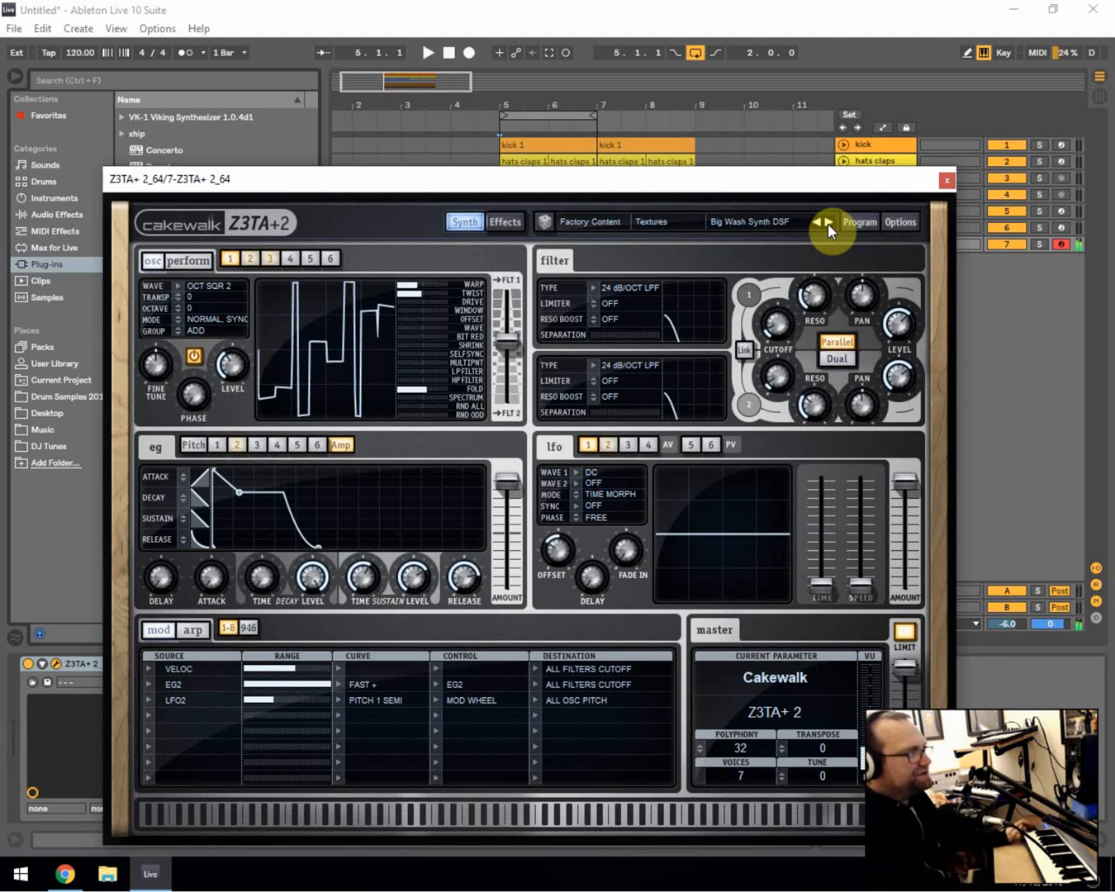
pyautogui.click(829, 219)
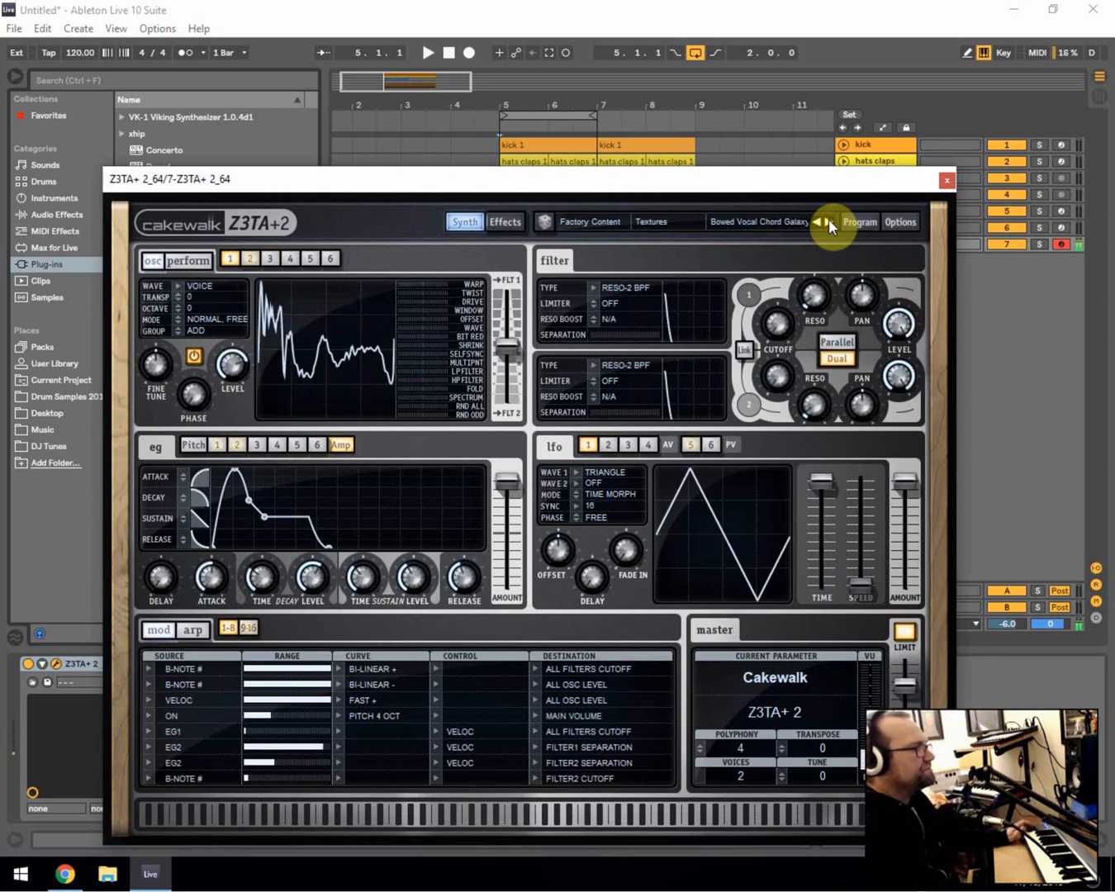
pyautogui.click(817, 222)
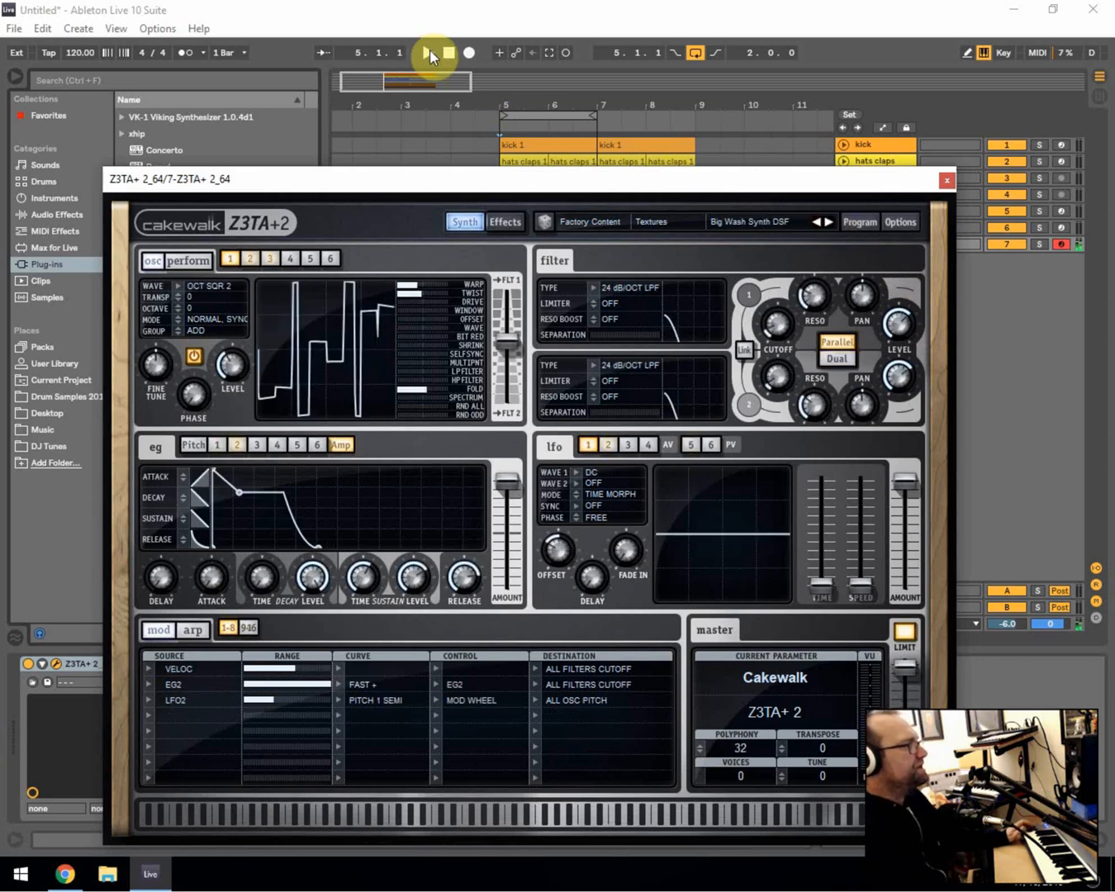
# - Play the loop while auditioning, choose the Brilliant Synth DSF preset, and close the Z3TA+ 2 window
pyautogui.click(427, 55)
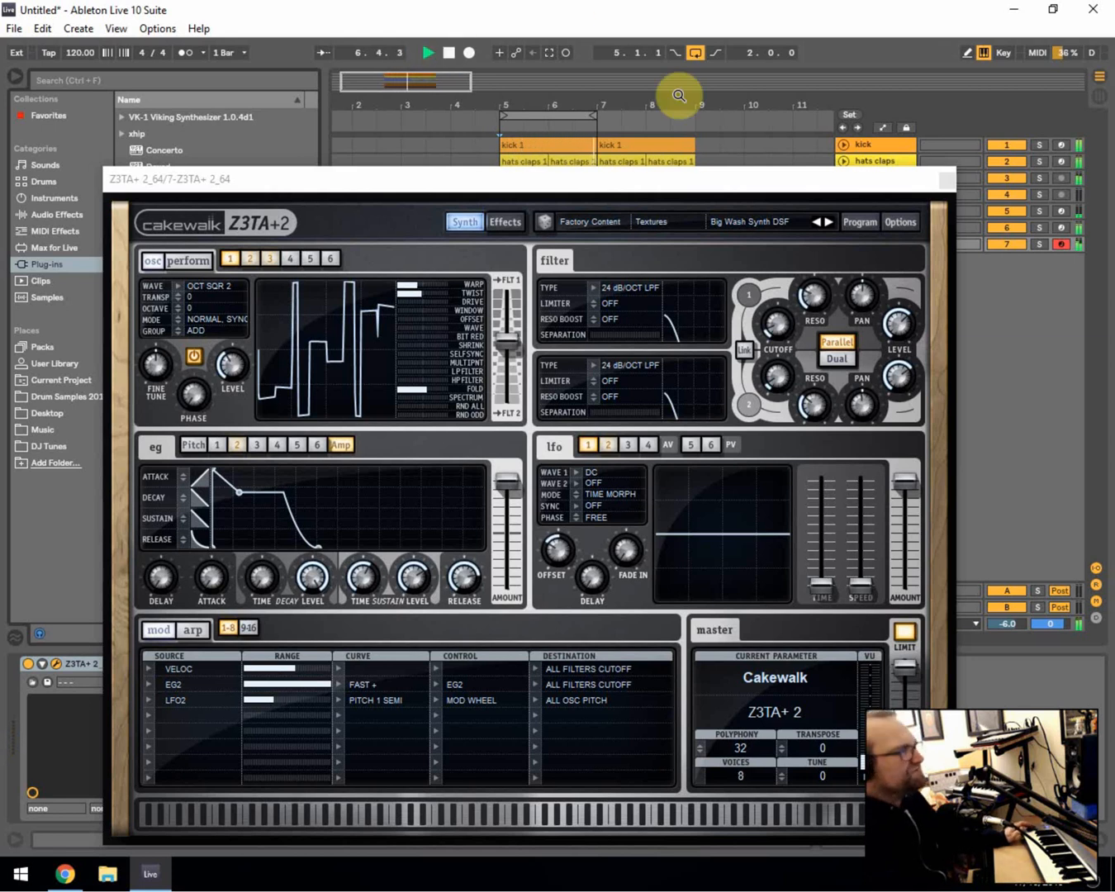
pyautogui.click(829, 222)
pyautogui.click(830, 222)
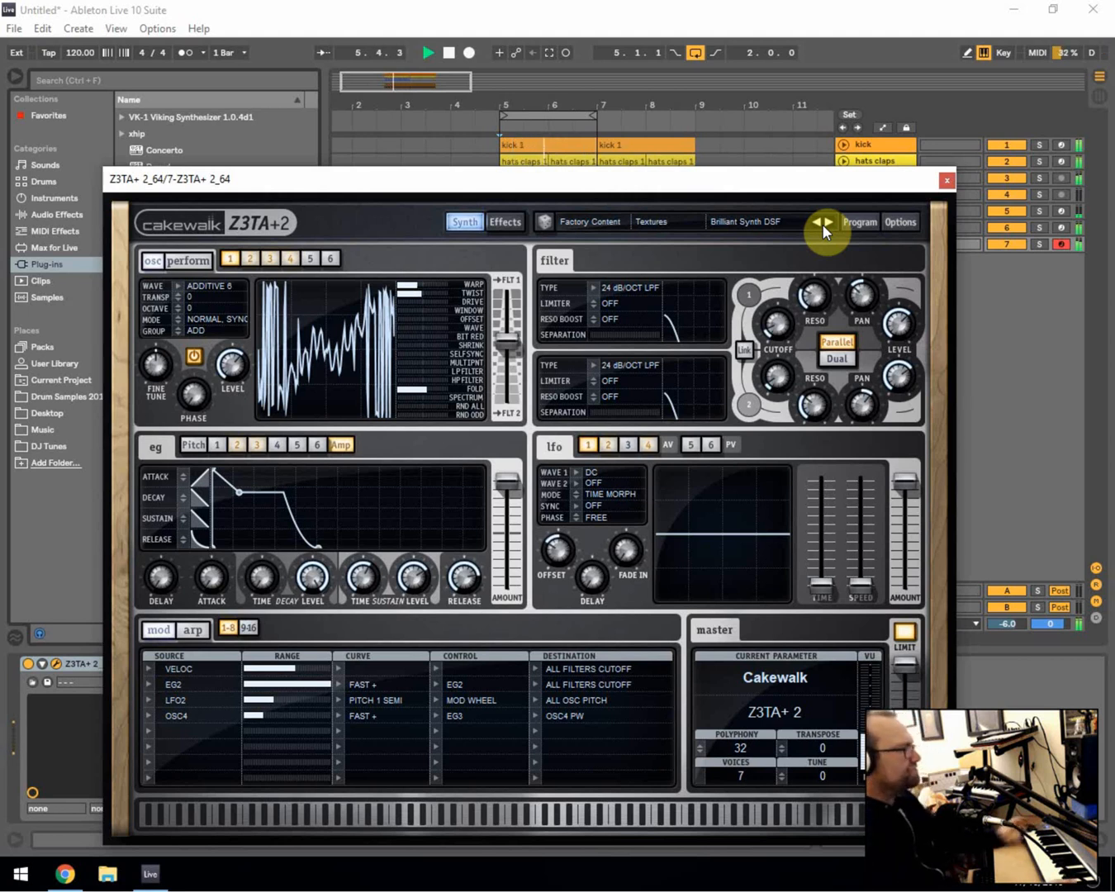
pyautogui.press('space')
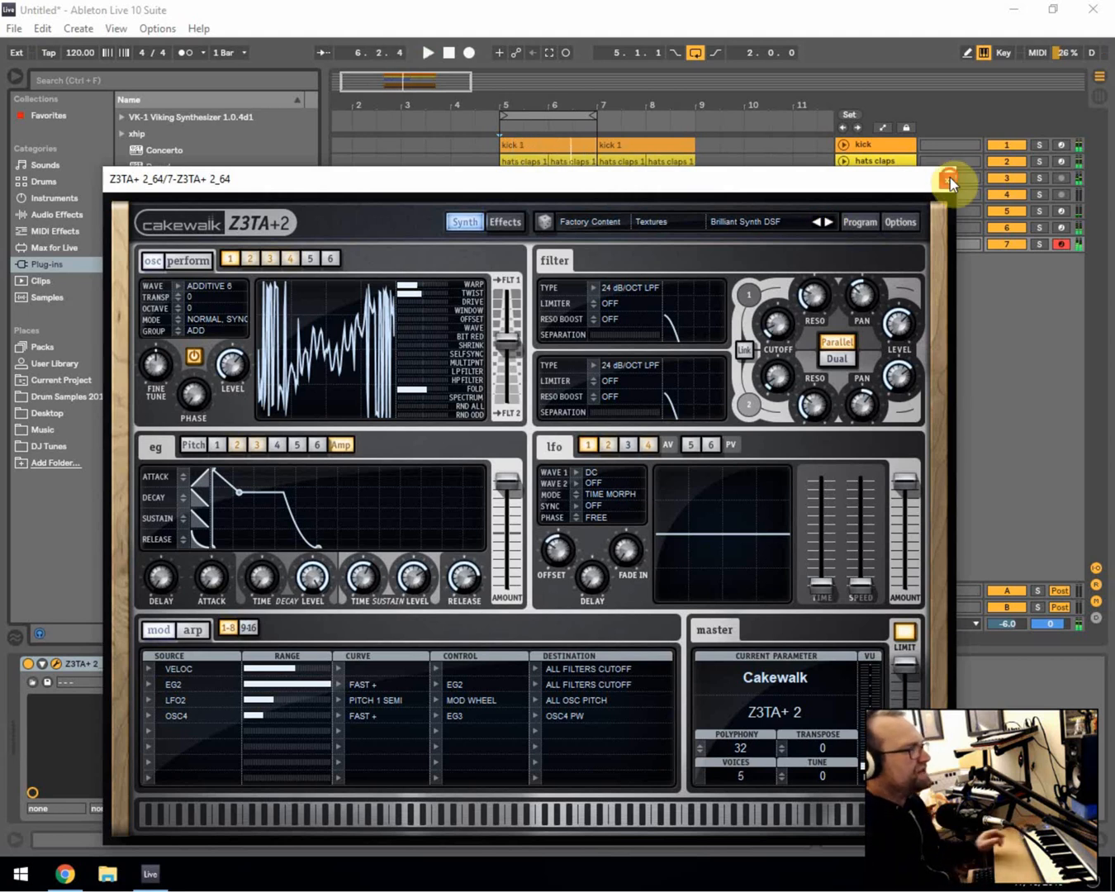
pyautogui.click(949, 180)
# - During playback, duplicate the AM7 Chord track's clips into bars 7 to 9 and extend the loop to bars 5 to 9
pyautogui.click(509, 276)
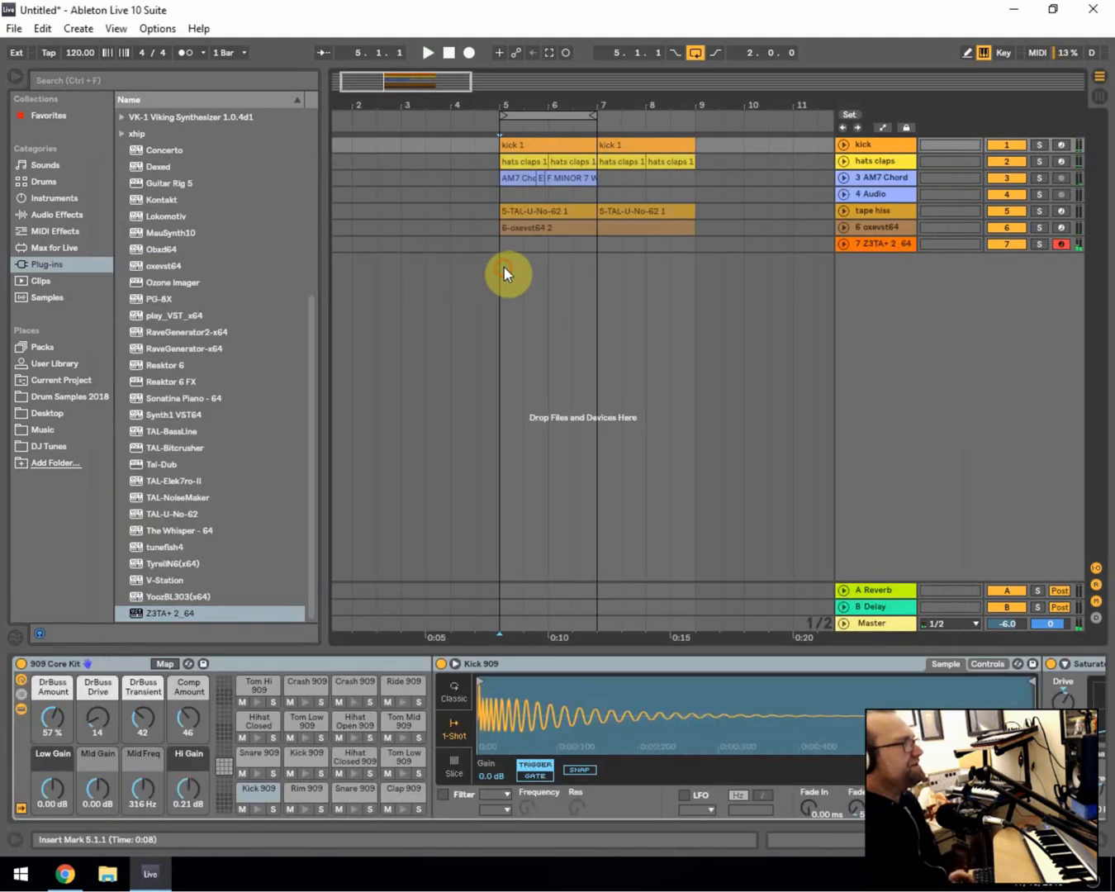
pyautogui.click(428, 53)
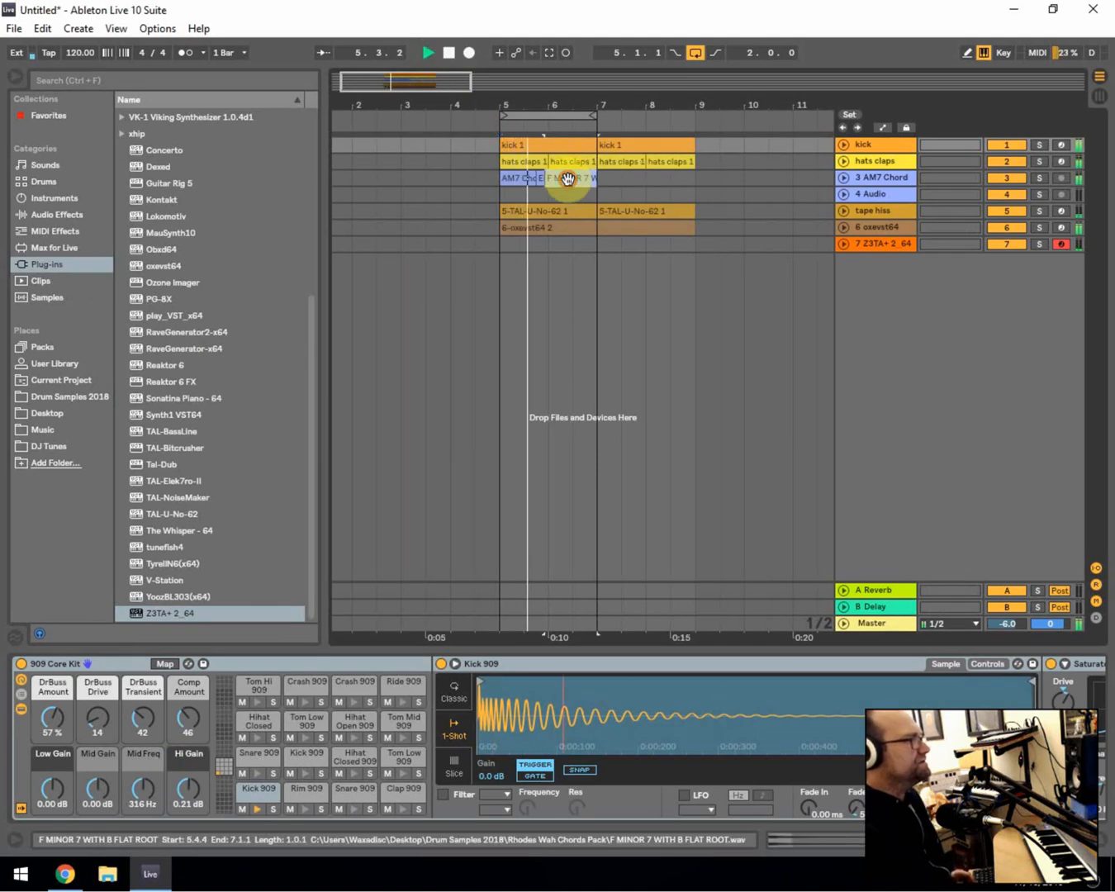
pyautogui.click(568, 178)
pyautogui.moveTo(598, 179); pyautogui.dragTo(624, 174)
pyautogui.moveTo(592, 116); pyautogui.dragTo(689, 116)
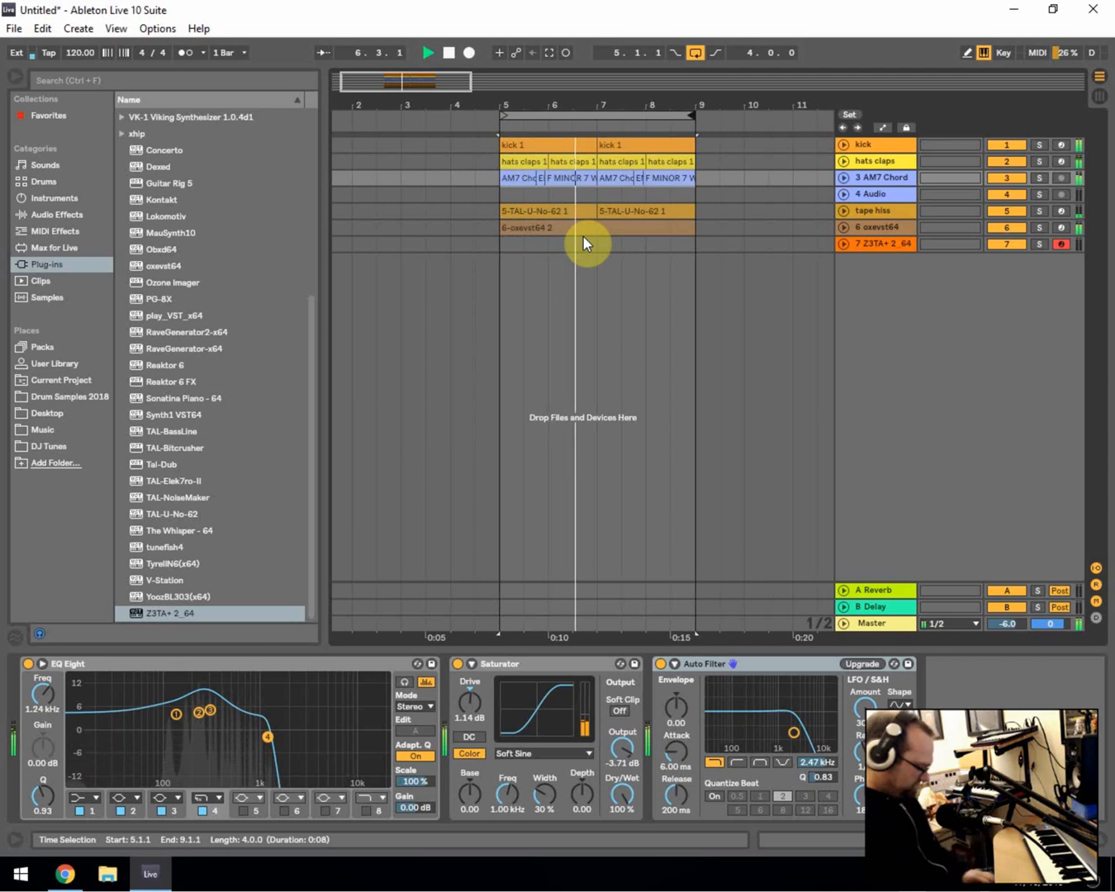
# - Record a trial melody take on the Z3TA+ 2_64 track over bars 5 to 9 and open its notes
pyautogui.press('F9')
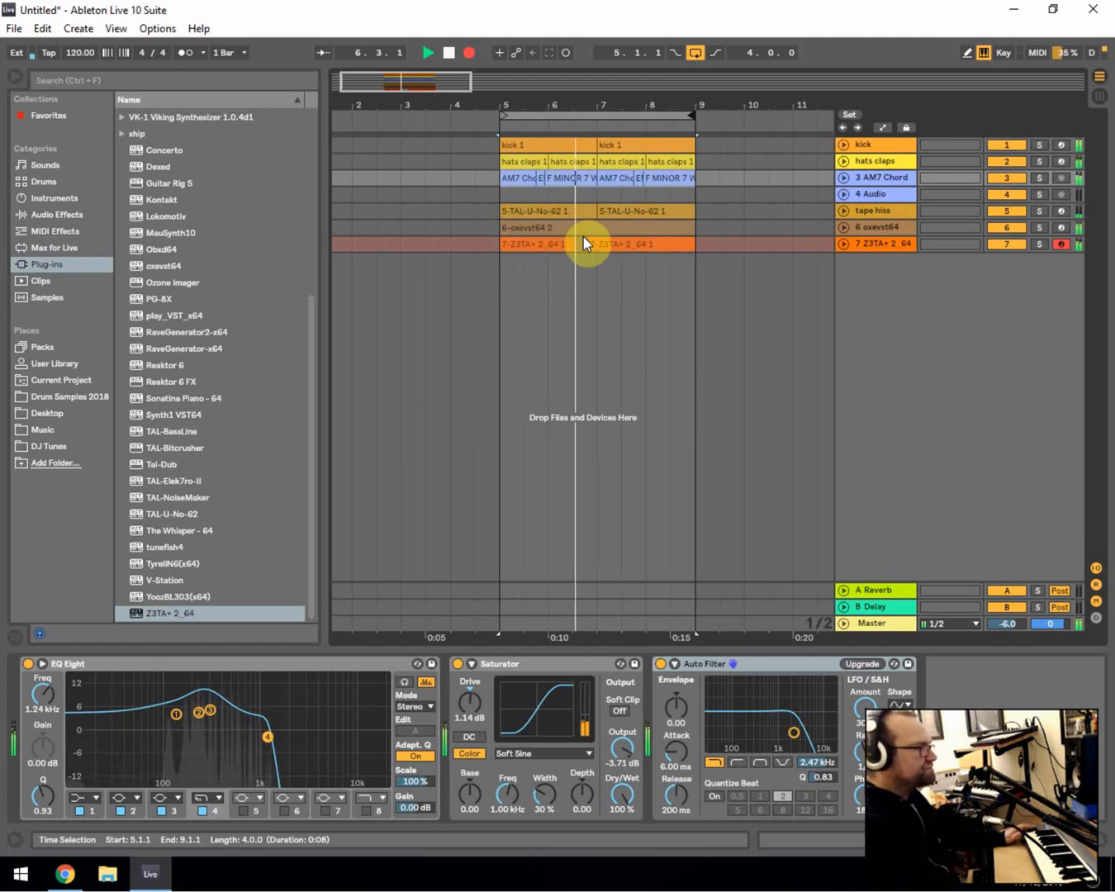
pyautogui.press('space')
pyautogui.press('space')
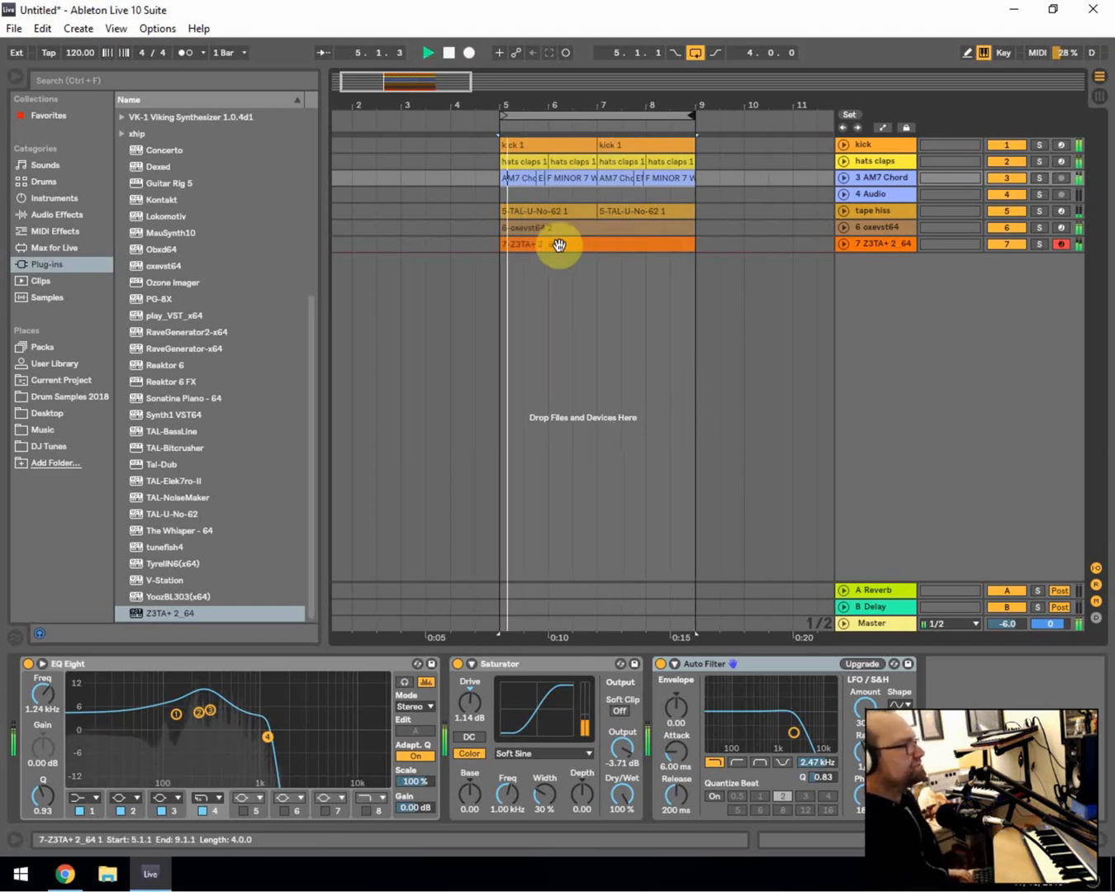
pyautogui.doubleClick(559, 247)
pyautogui.moveTo(455, 363); pyautogui.dragTo(399, 458)
pyautogui.press('space')
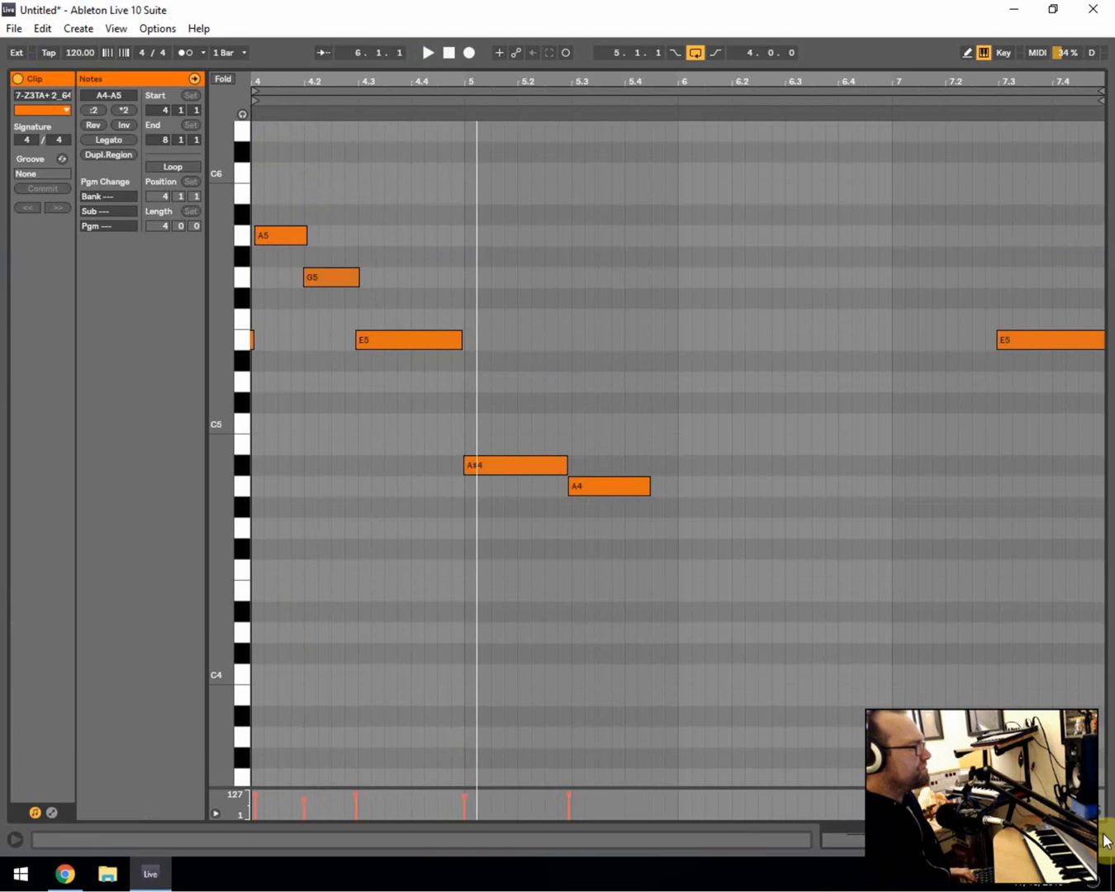
# - Return to the arrangement and delete the recorded take from the Z3TA+ 2_64 track
pyautogui.click(1106, 840)
pyautogui.click(595, 244)
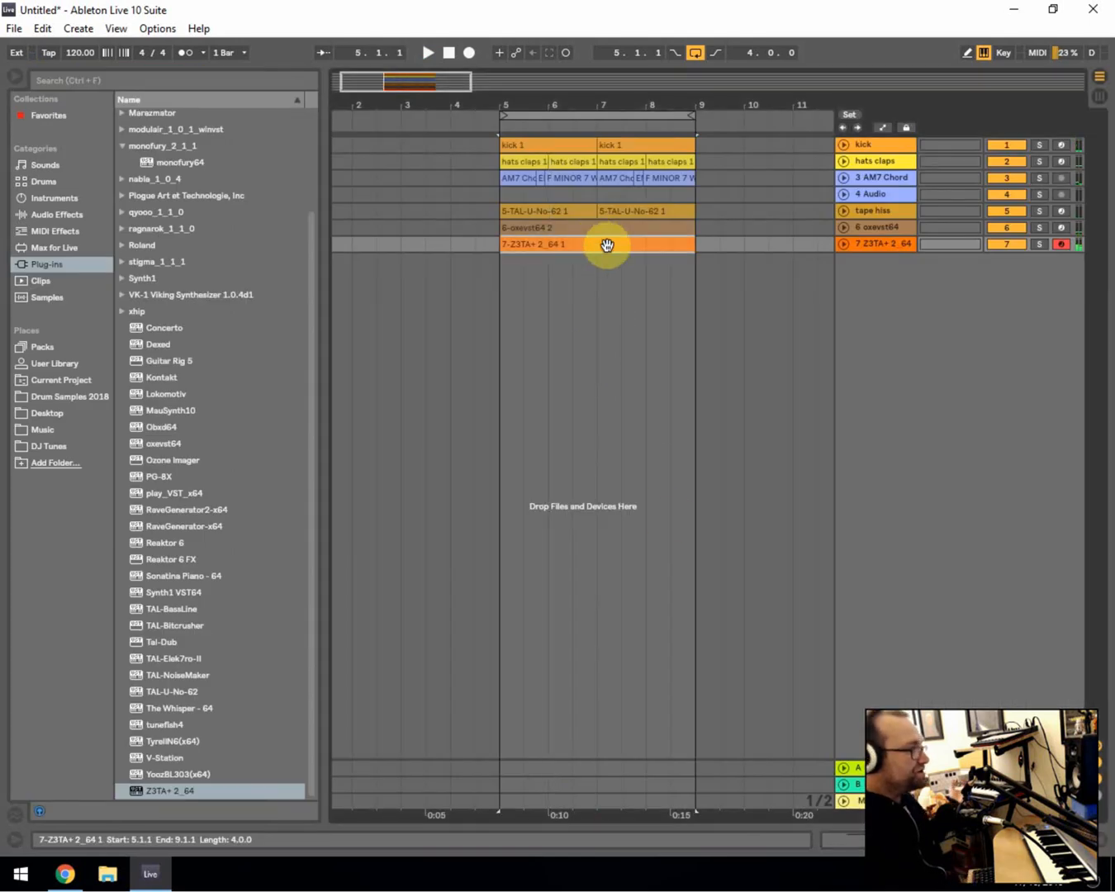
pyautogui.press('Delete')
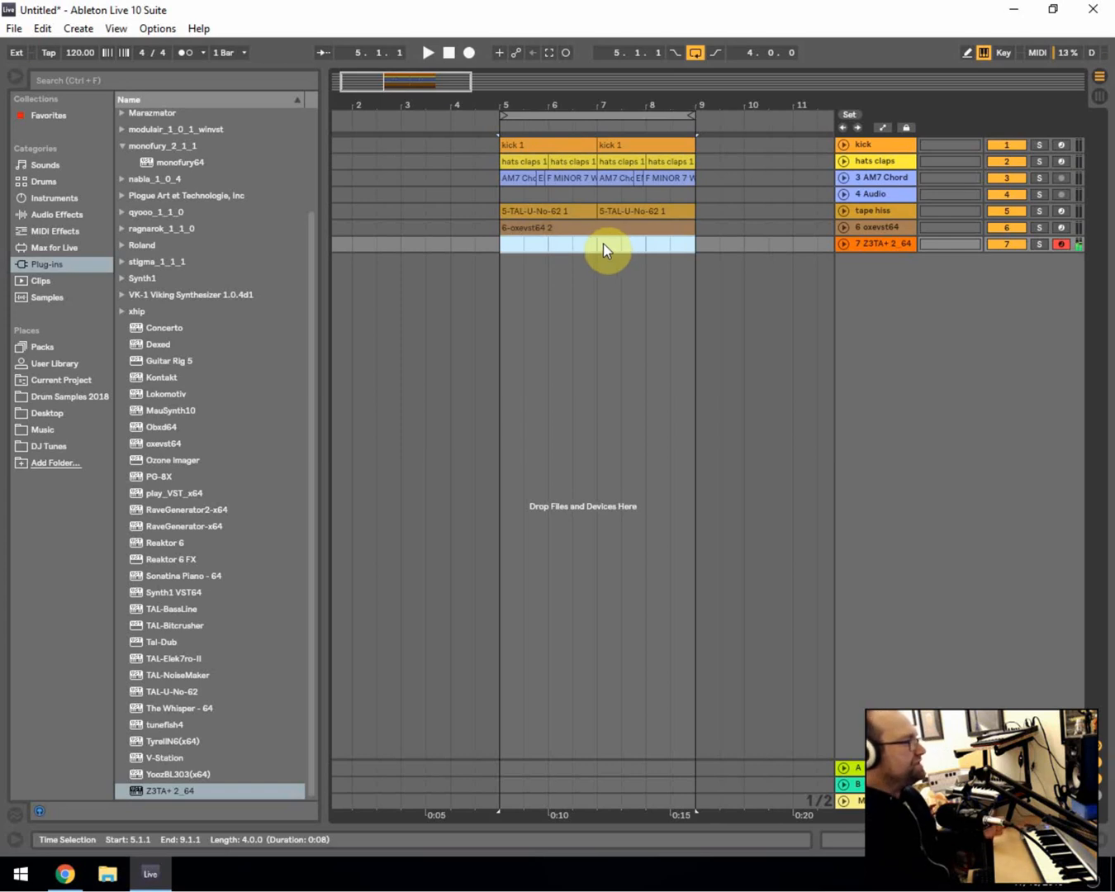
# - Start playback from bar 5 and record a chord part on the Z3TA+ 2_64 track over bars 5 to 9
pyautogui.click(603, 245)
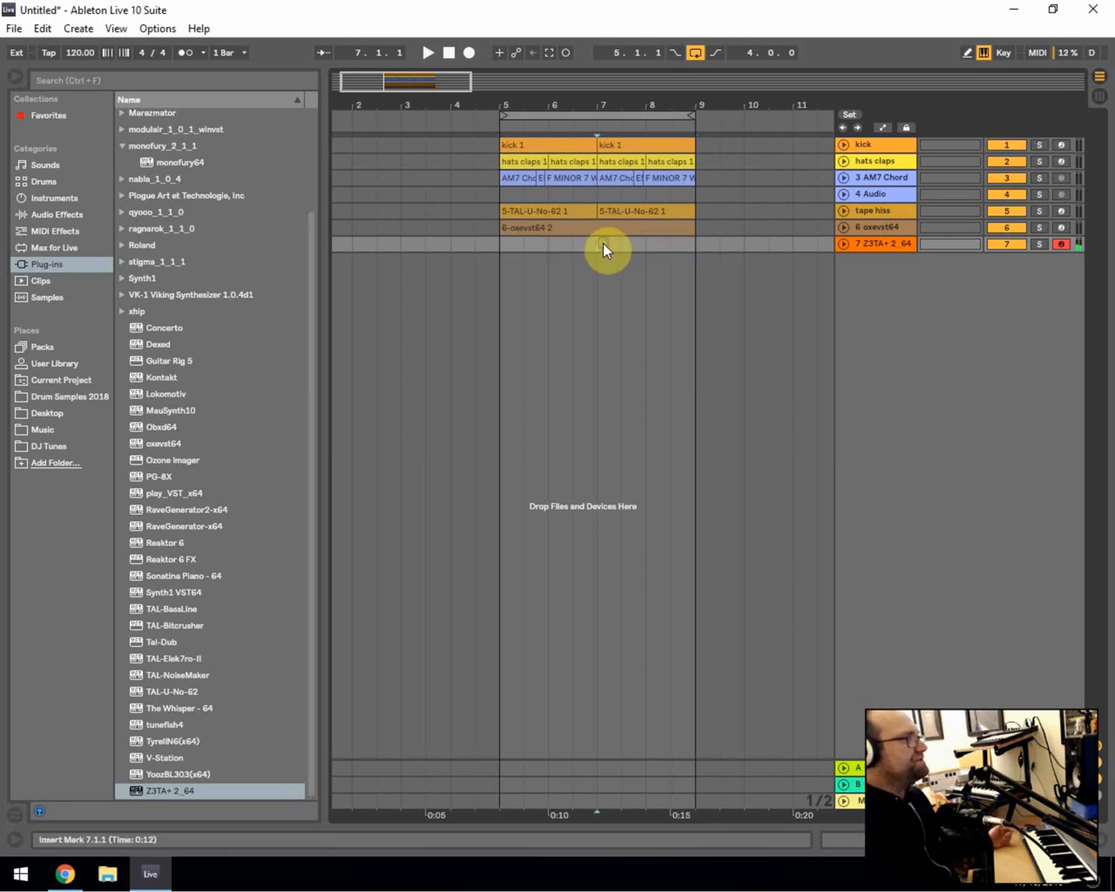
pyautogui.click(492, 247)
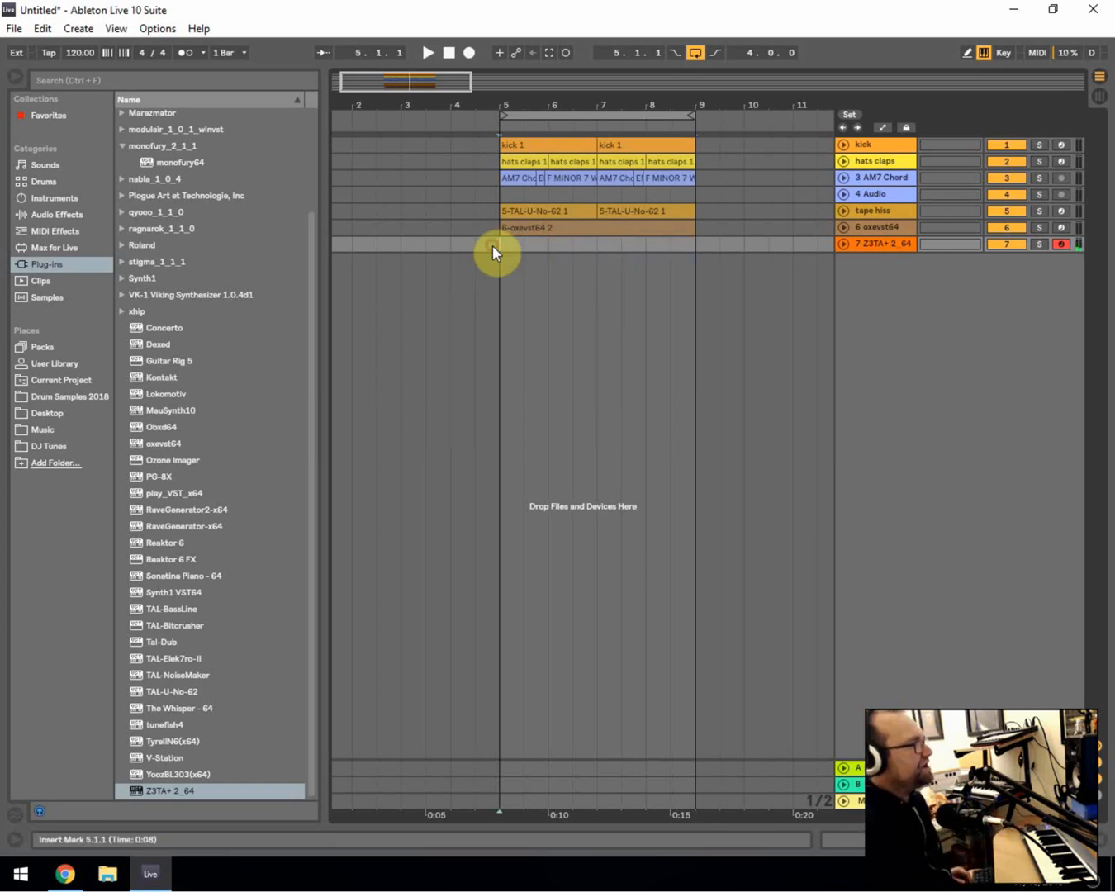
pyautogui.click(425, 53)
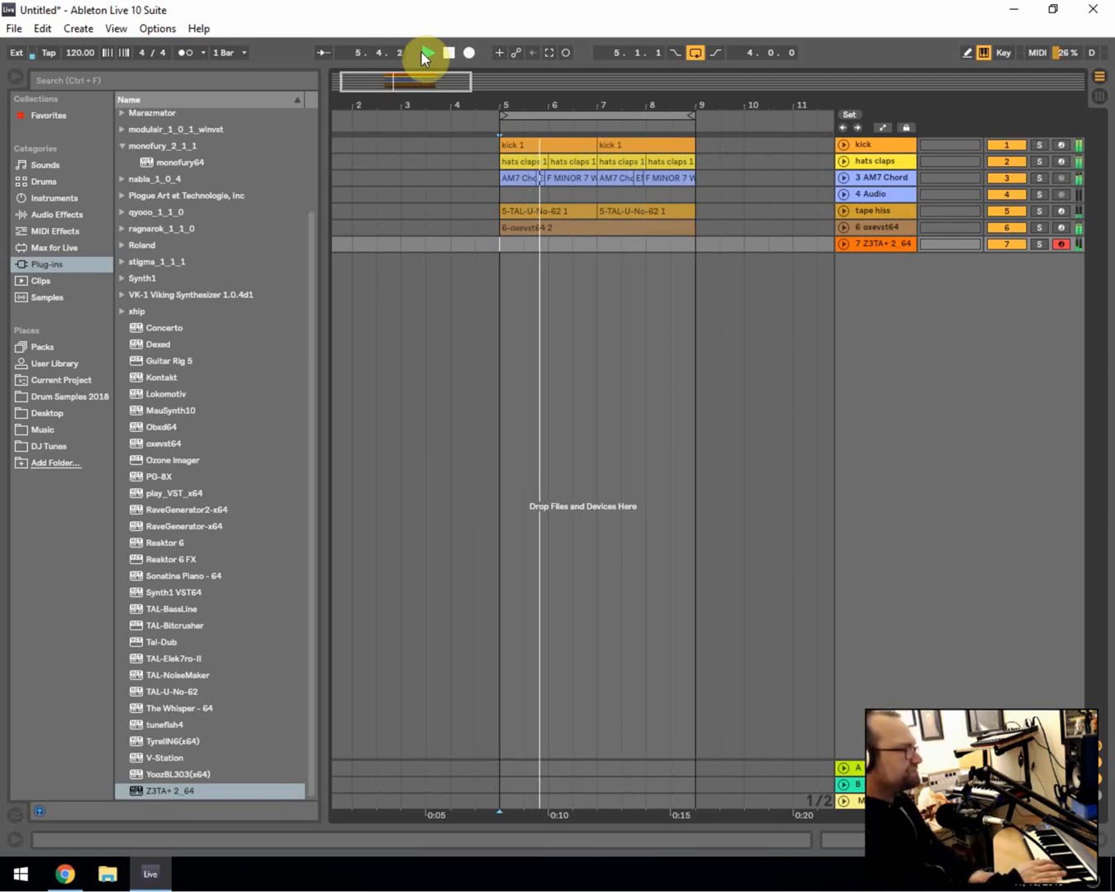
pyautogui.press('F9')
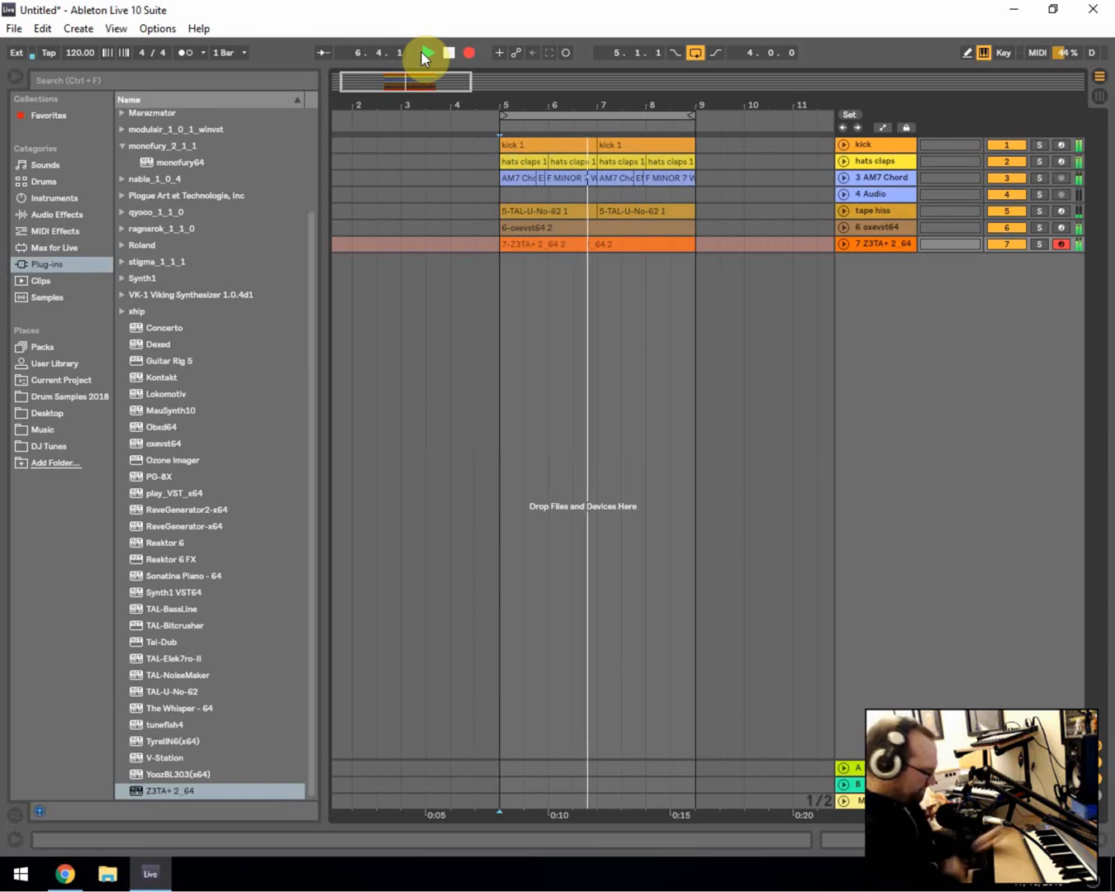
pyautogui.press('space')
# - Quantize all notes in the recorded Z3TA+ 2_64 chord clip and nudge the first chord's G3 note slightly earlier
pyautogui.doubleClick(559, 244)
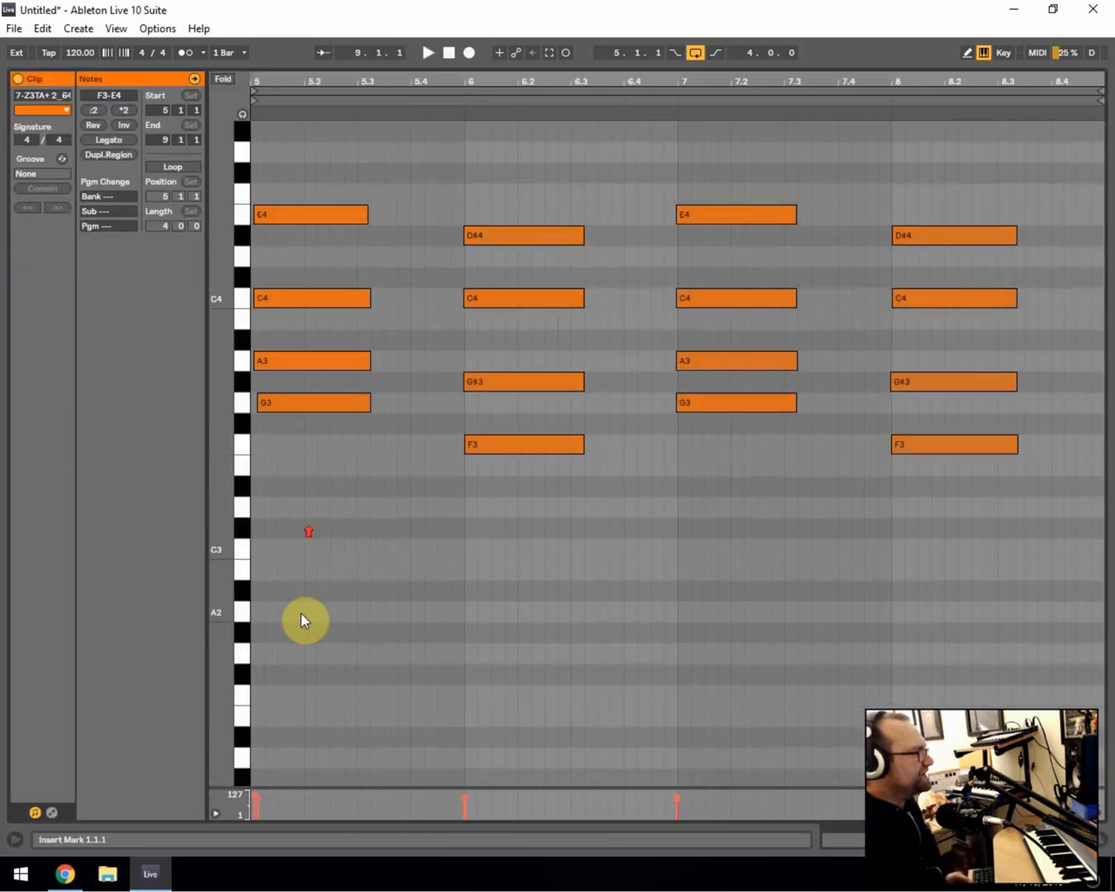
pyautogui.moveTo(301, 615); pyautogui.dragTo(1108, 154)
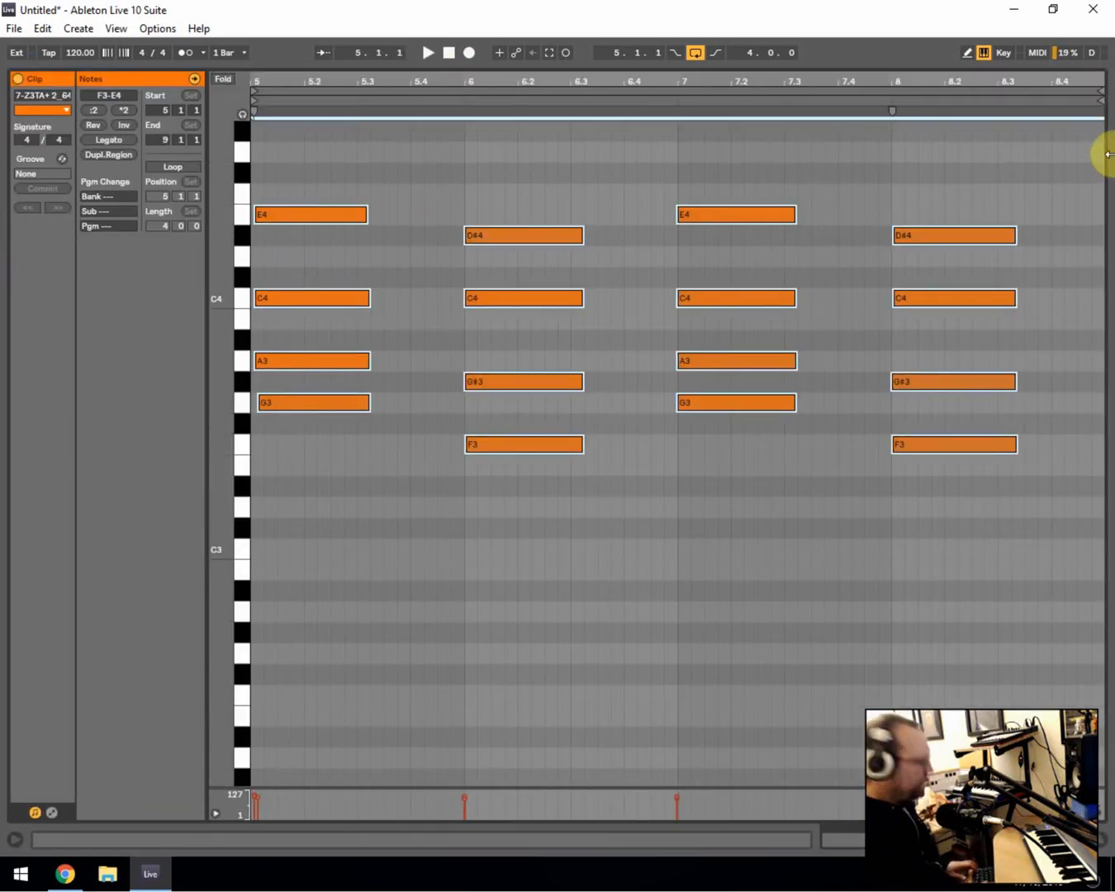
pyautogui.hotkey('ctrl', 'u')
pyautogui.click(330, 443)
pyautogui.moveTo(333, 403); pyautogui.dragTo(319, 406)
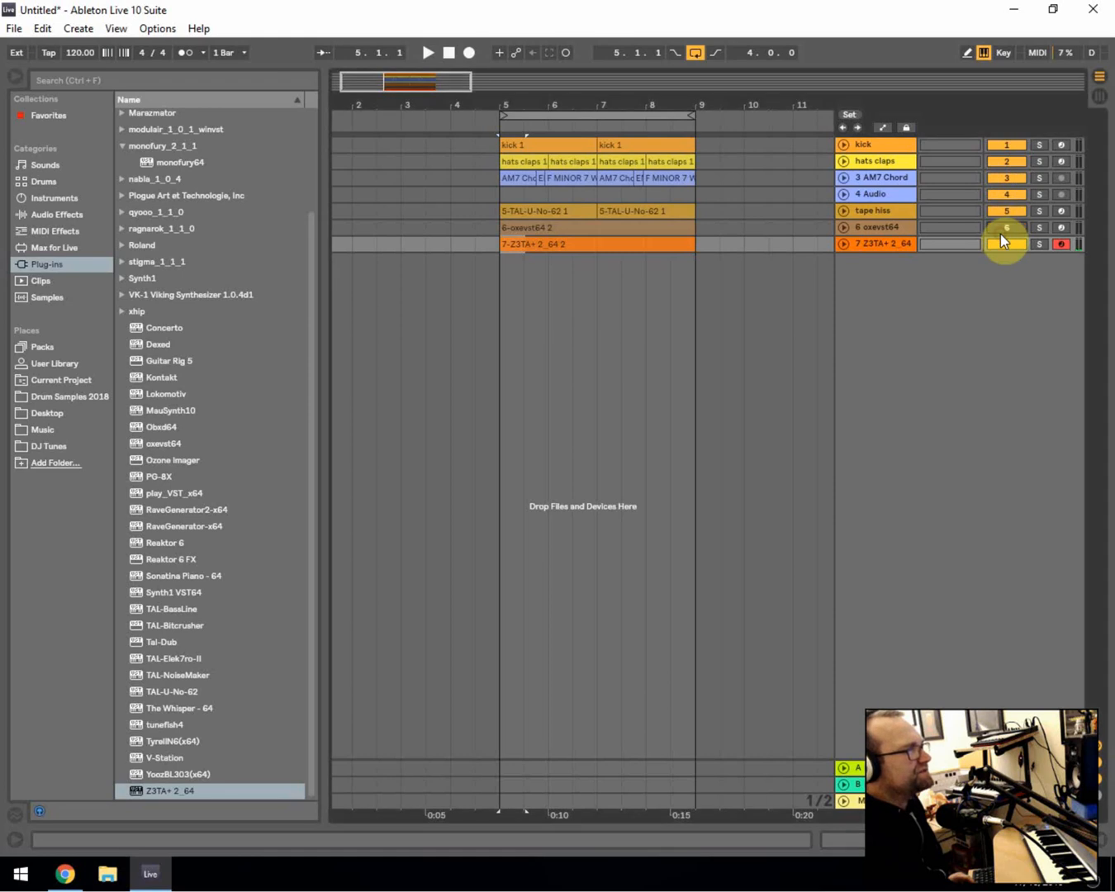
# - Play the loop with the AM7 Chord, Z3TA+ 2_64 and oxevst64 tracks soloed, briefly trying the kick solo as well
pyautogui.press('space')
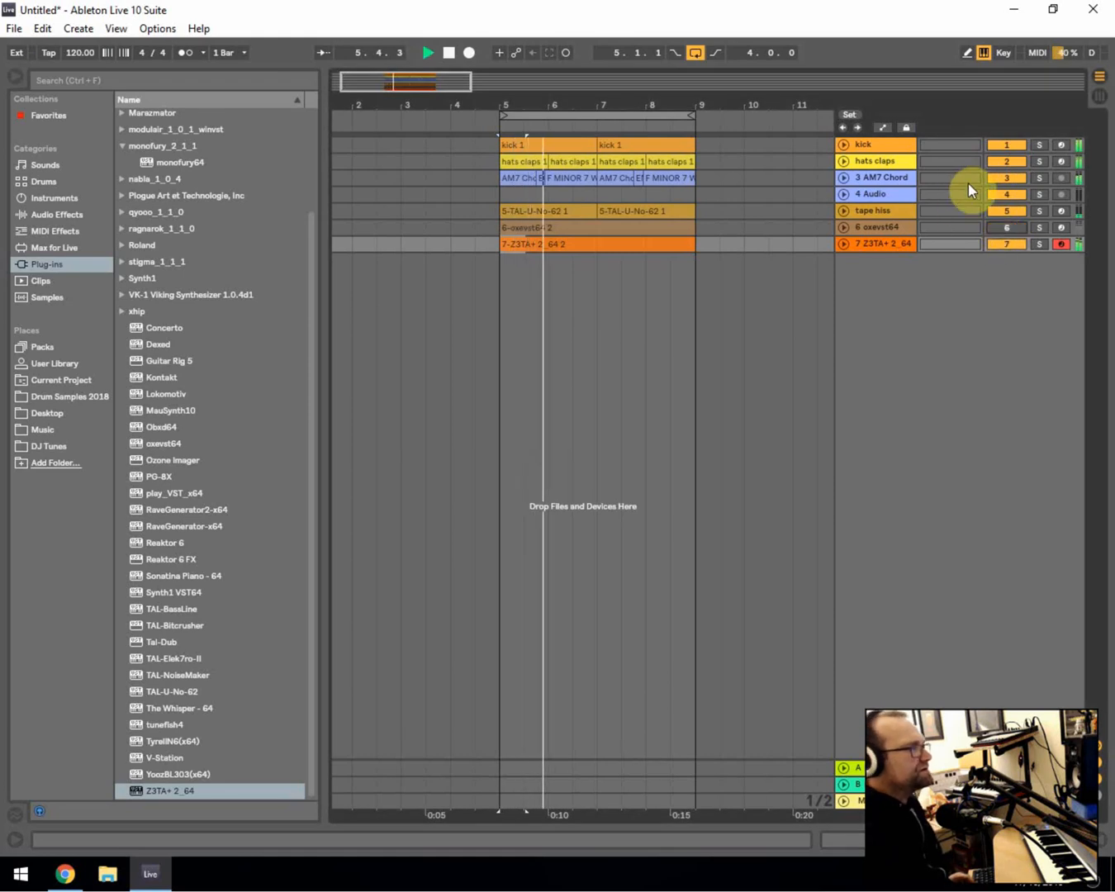
pyautogui.click(1040, 177)
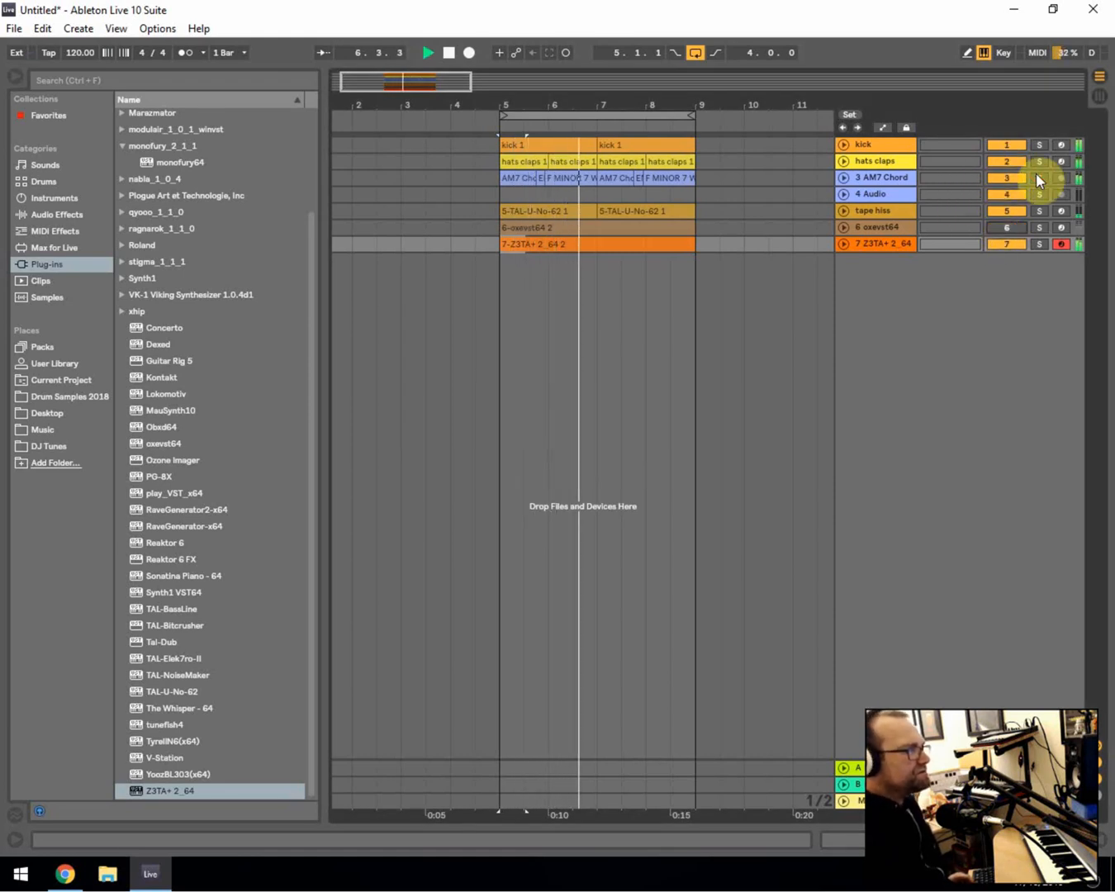
pyautogui.click(1041, 244)
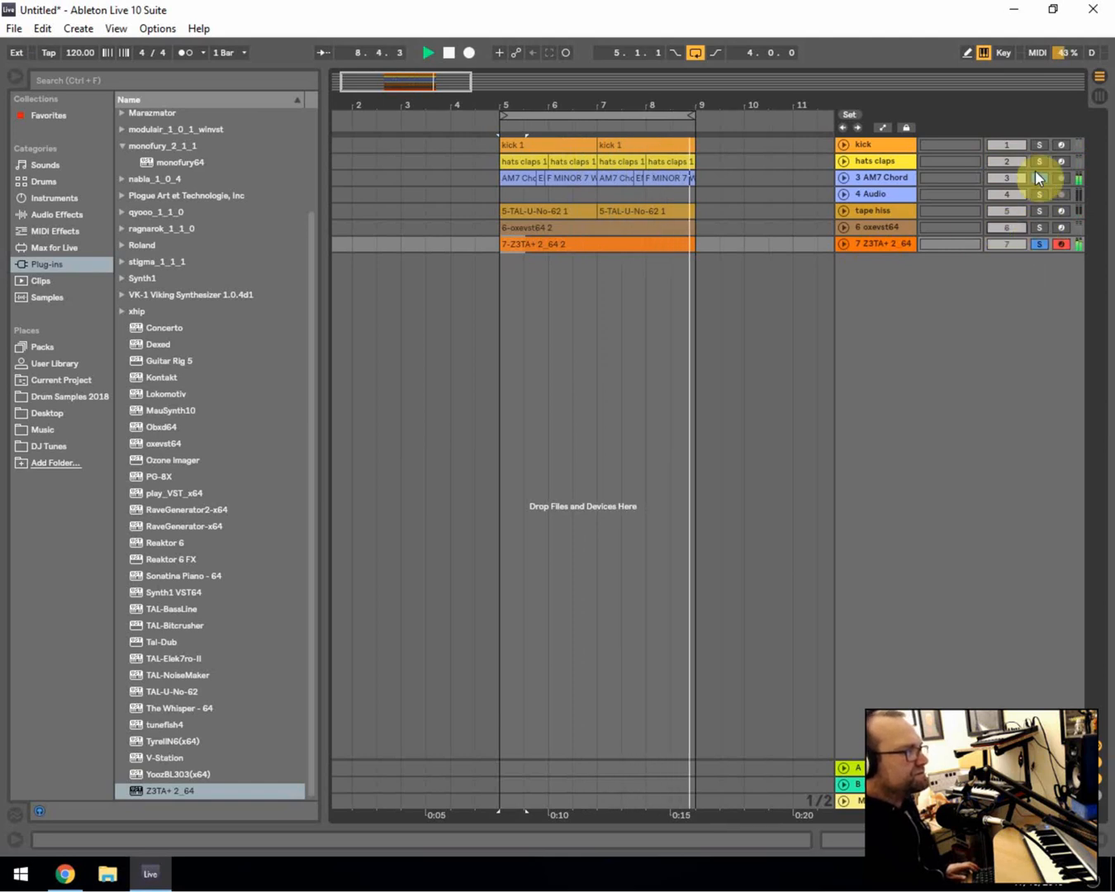
pyautogui.click(1039, 143)
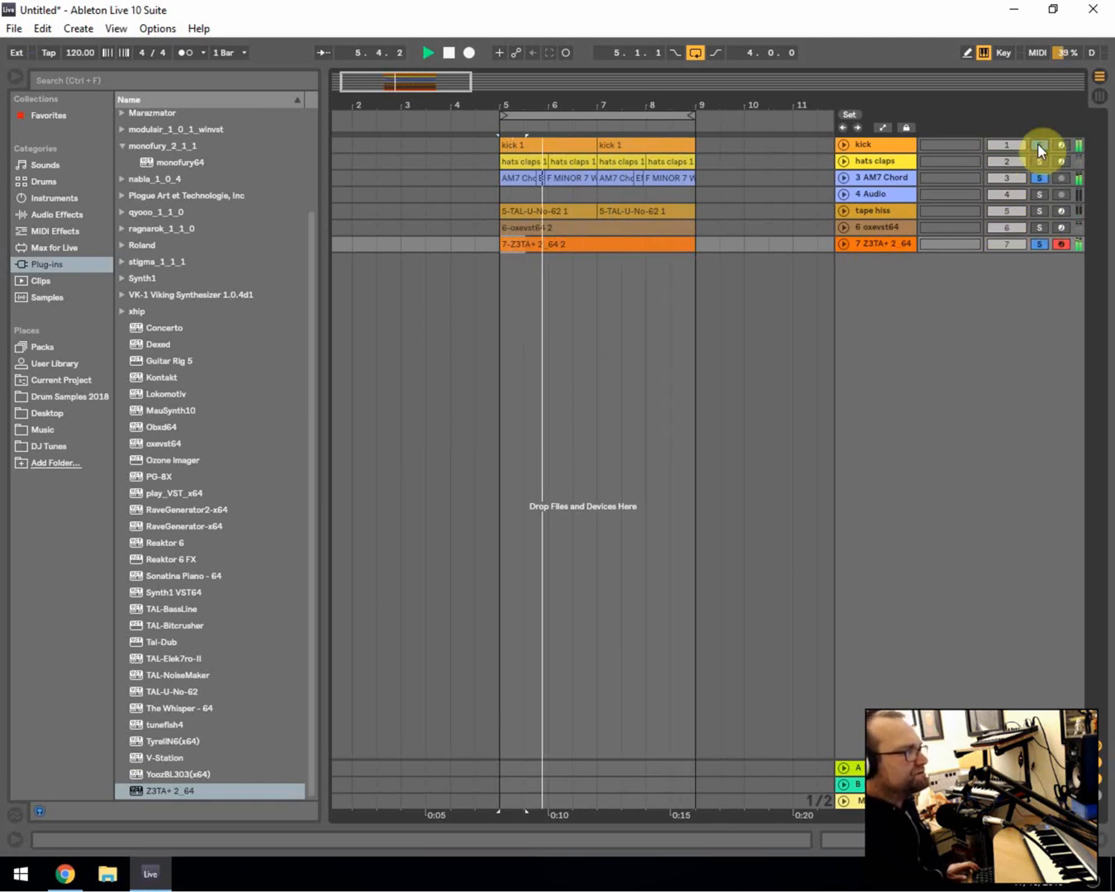
pyautogui.click(1040, 227)
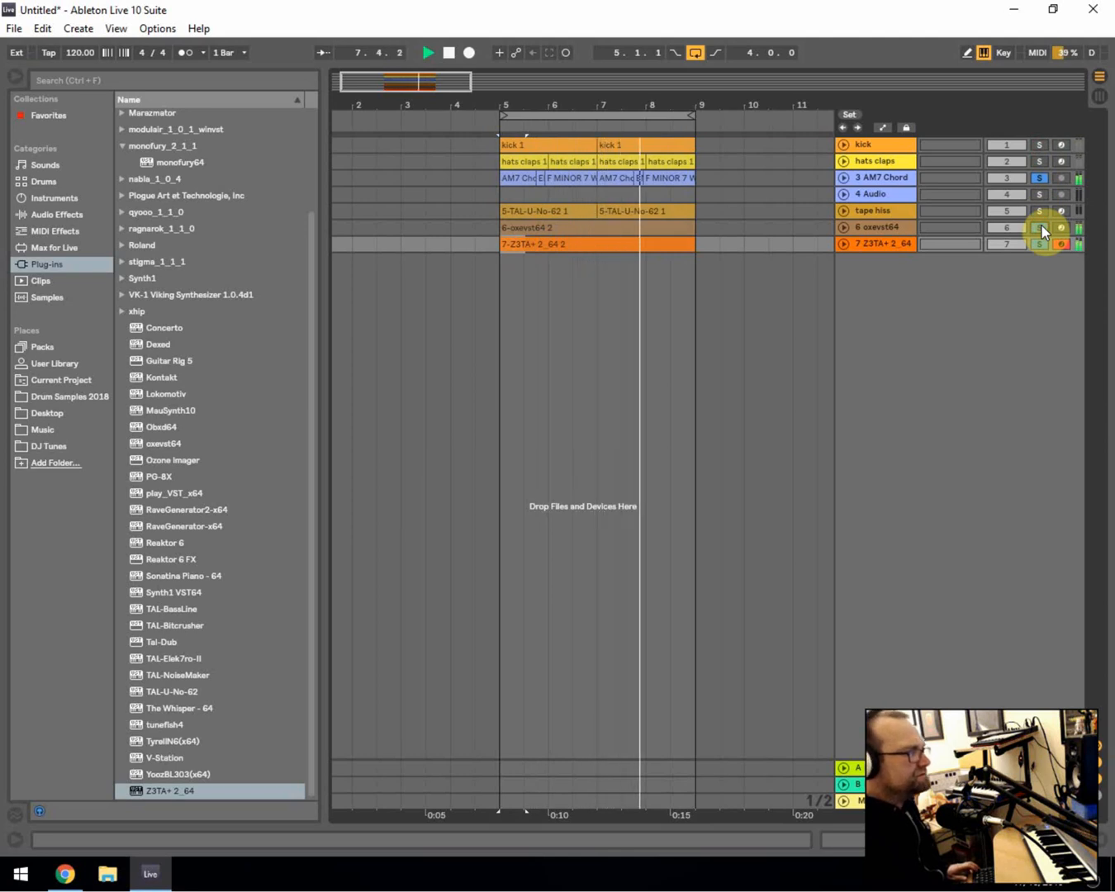
# - Stop playback, show the oxevst64 track's devices, and add a Compressor audio effect after the synth
pyautogui.click(894, 228)
pyautogui.press('space')
pyautogui.click(991, 840)
pyautogui.click(285, 761)
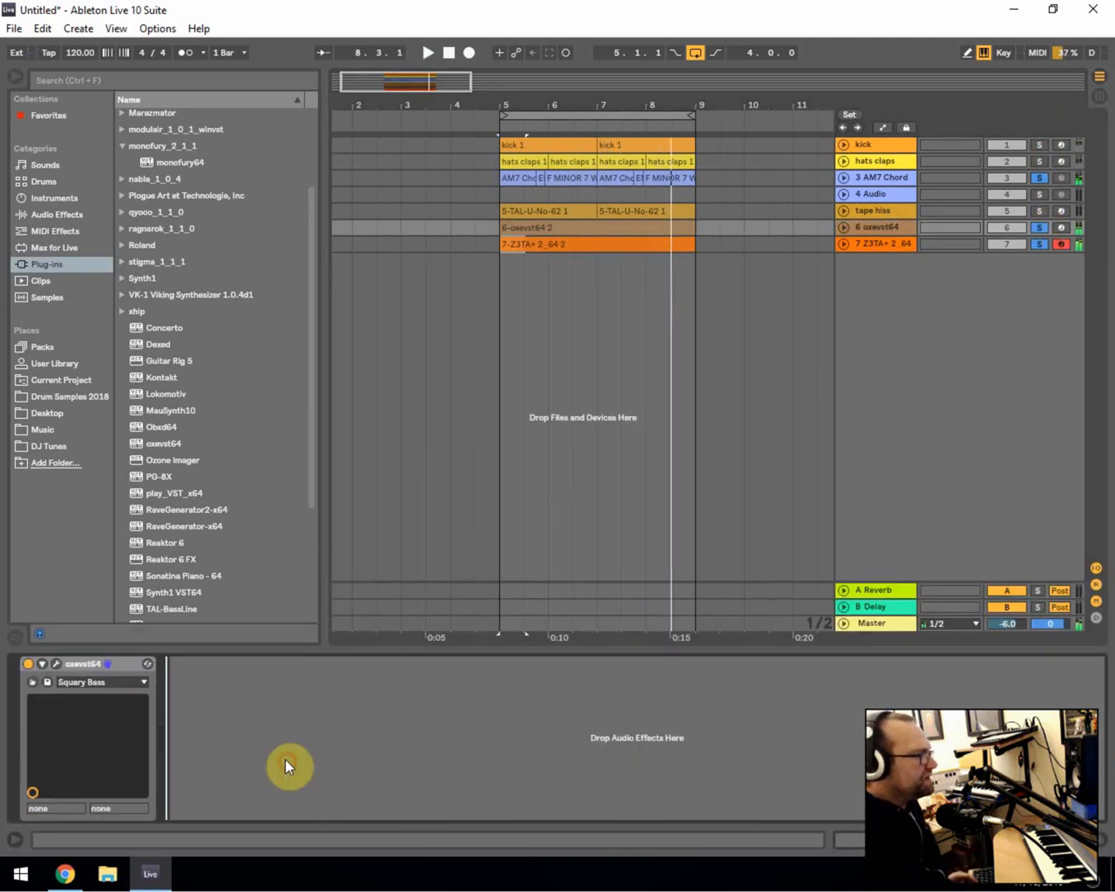
pyautogui.click(57, 217)
pyautogui.scroll(4, 168, 151)
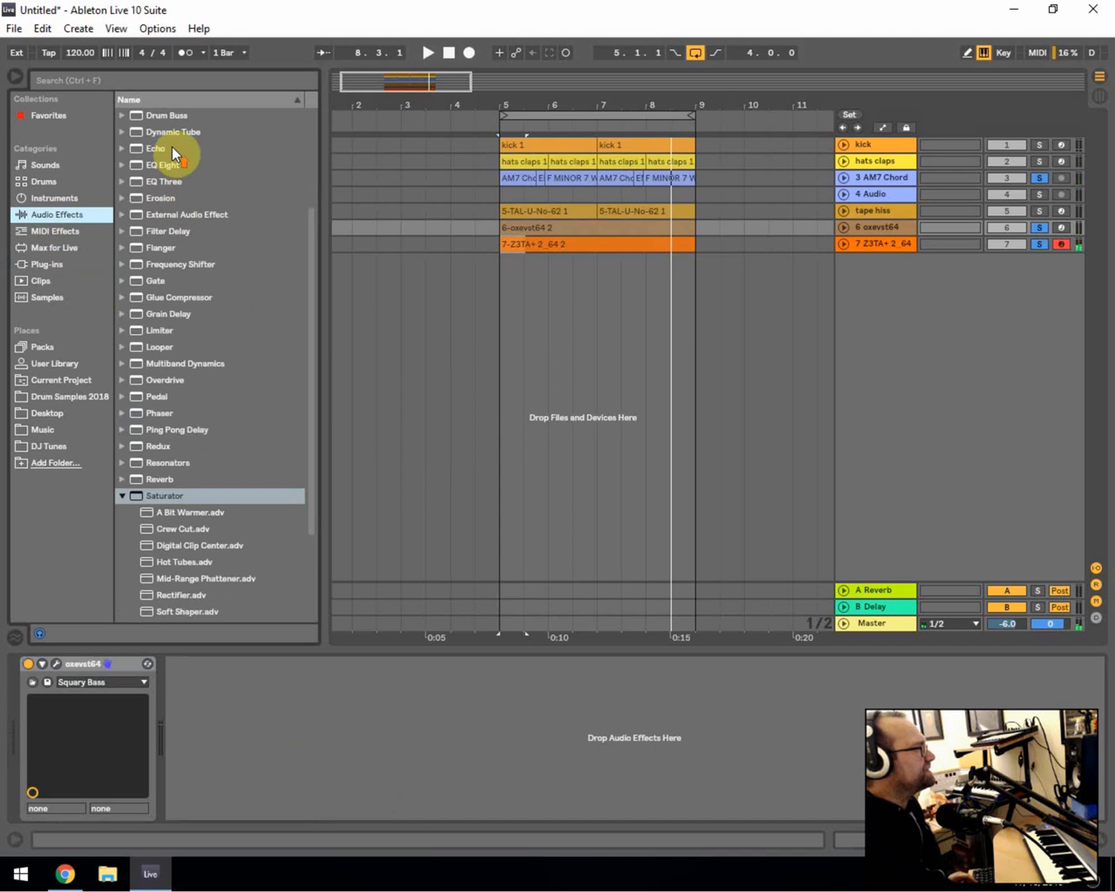
pyautogui.moveTo(175, 138); pyautogui.dragTo(265, 706)
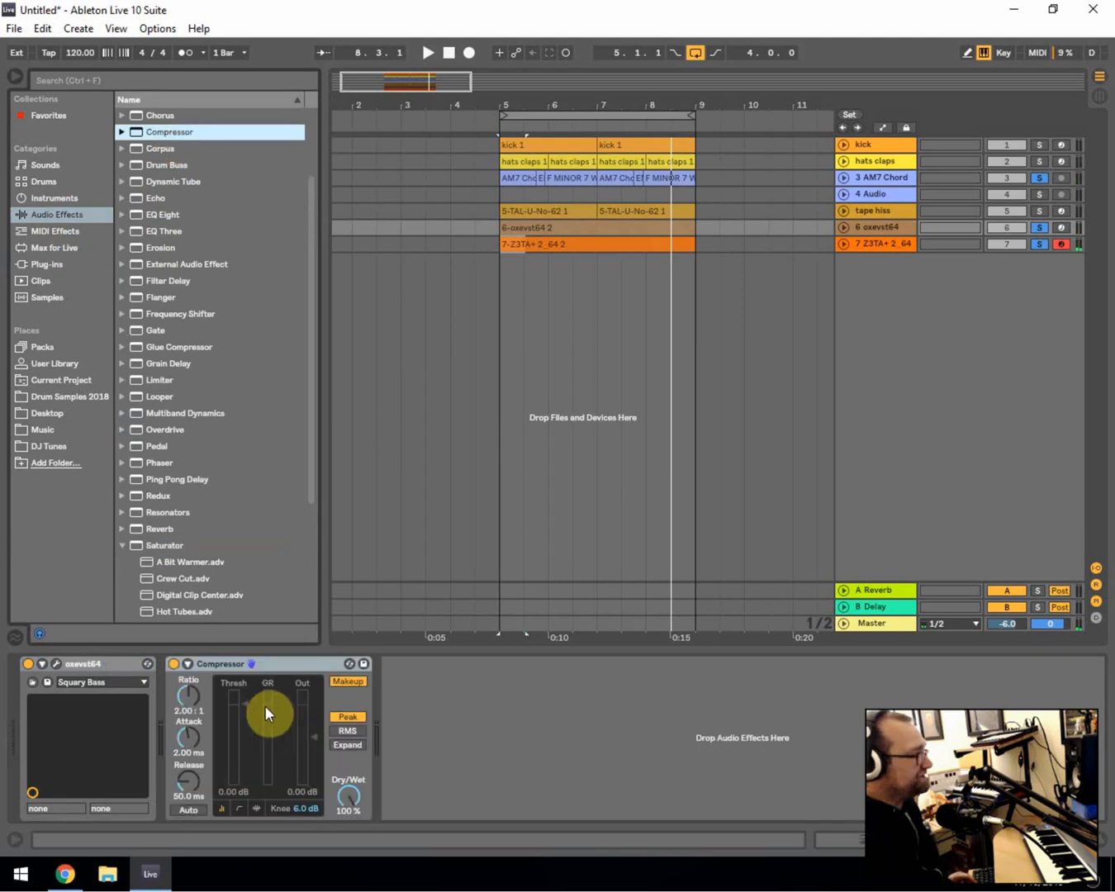
# - With the loop playing, set the oxevst64 Compressor's threshold to -14.2 dB and clear the solos on all tracks
pyautogui.press('space')
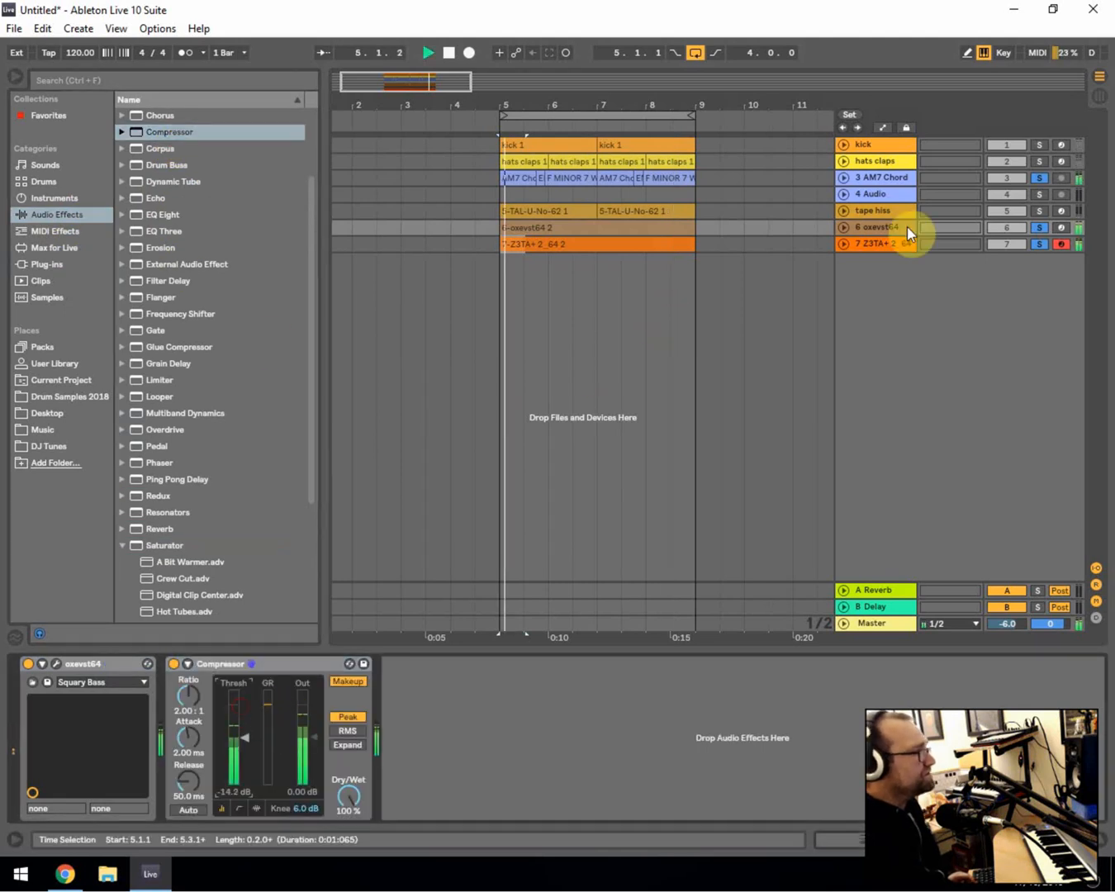
pyautogui.click(1039, 178)
pyautogui.click(536, 272)
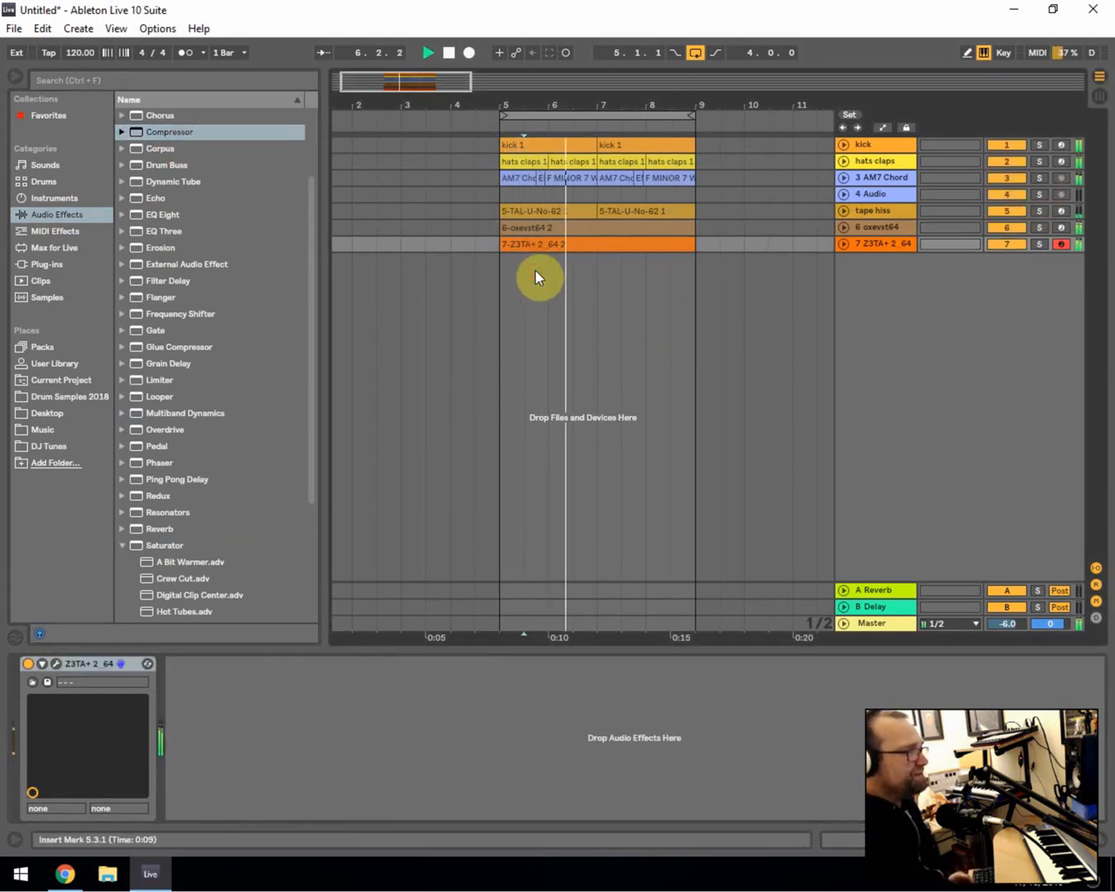
# - Select the Z3TA+ 2_64 clip and listen to the full loop, finishing on the AM7 Chord clip at bar 7
pyautogui.click(865, 243)
pyautogui.click(658, 246)
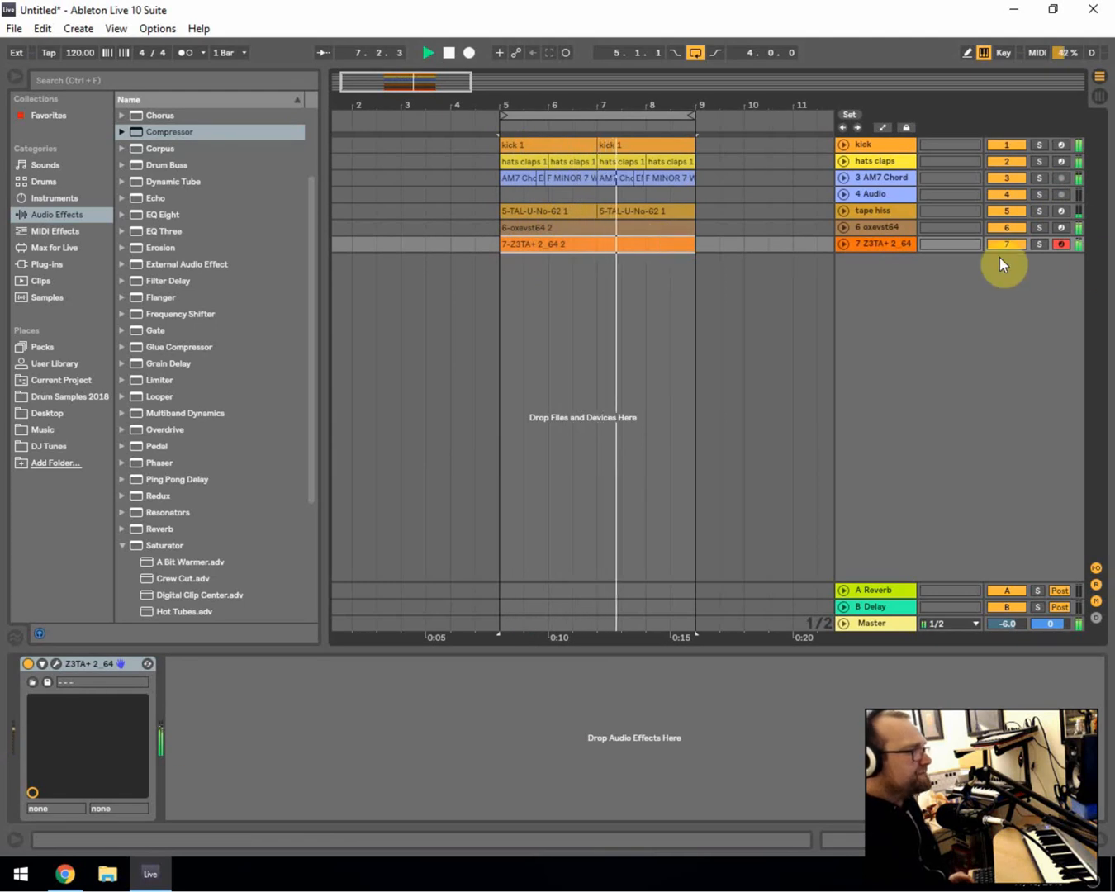
pyautogui.press('space')
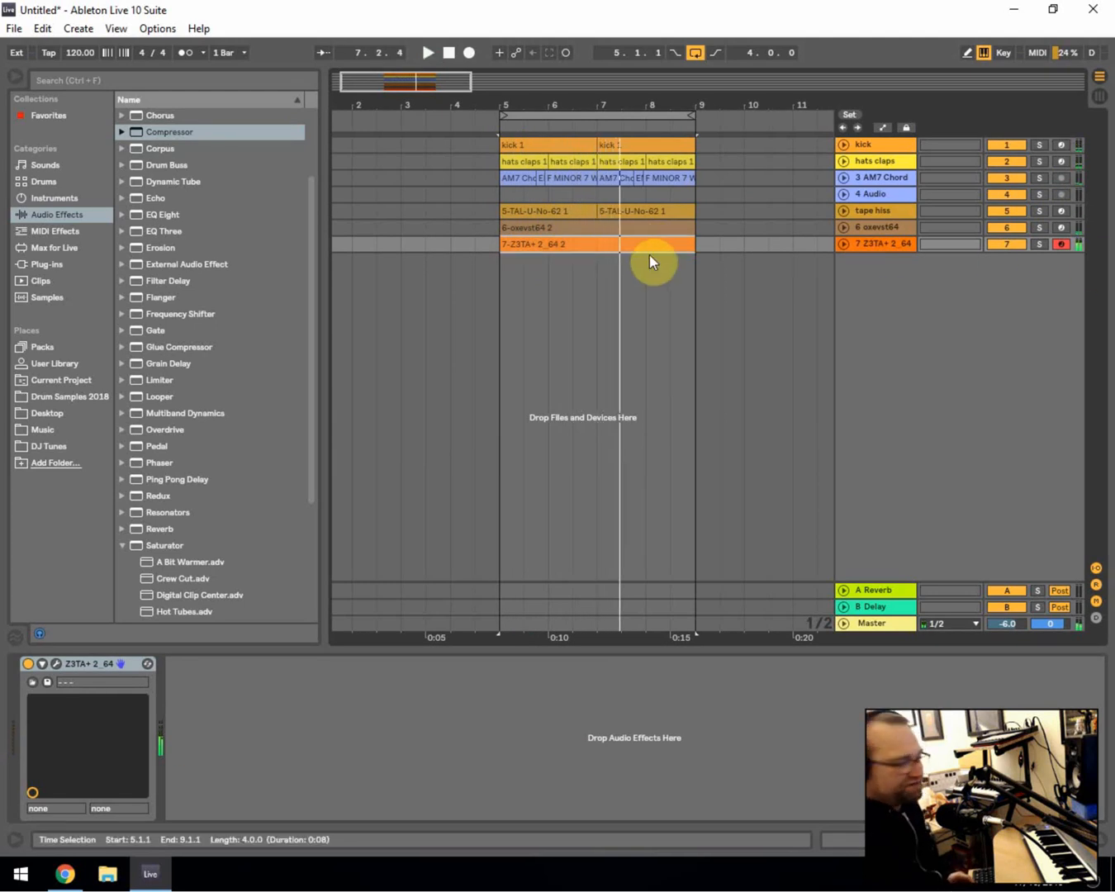
pyautogui.press('space')
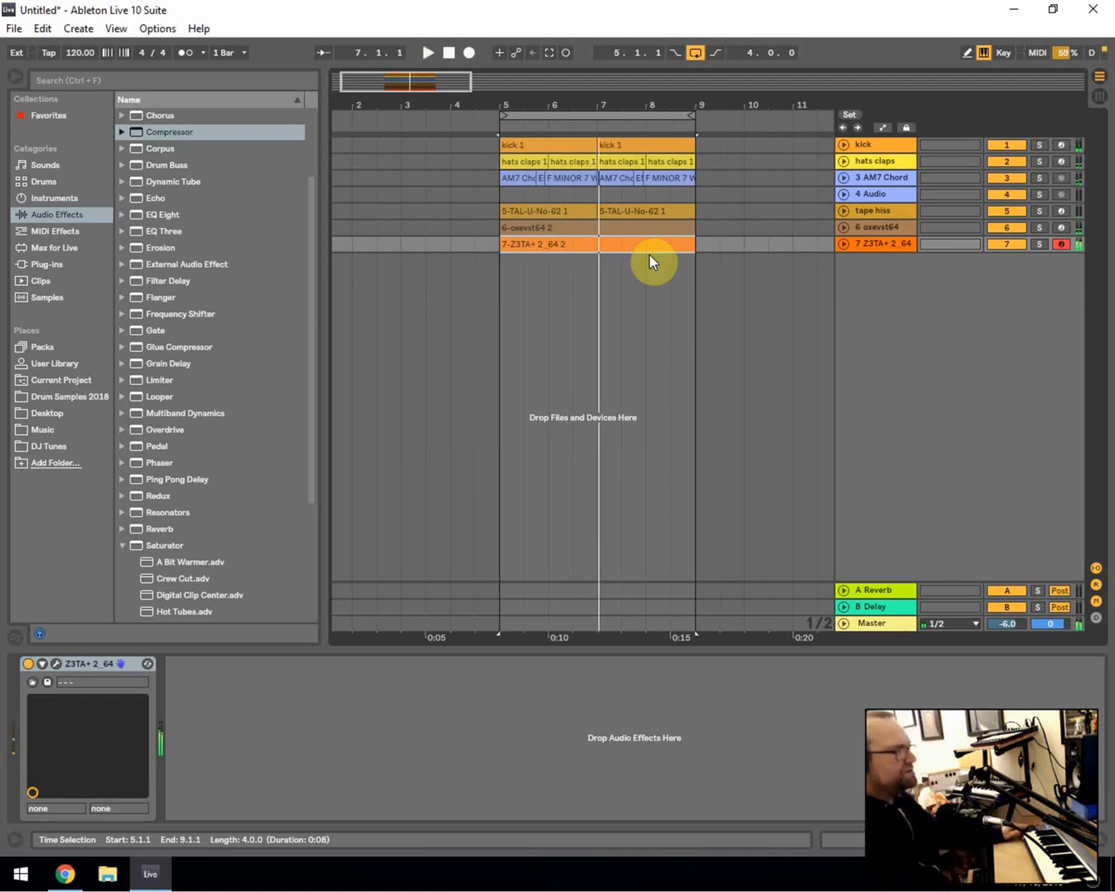
pyautogui.click(627, 179)
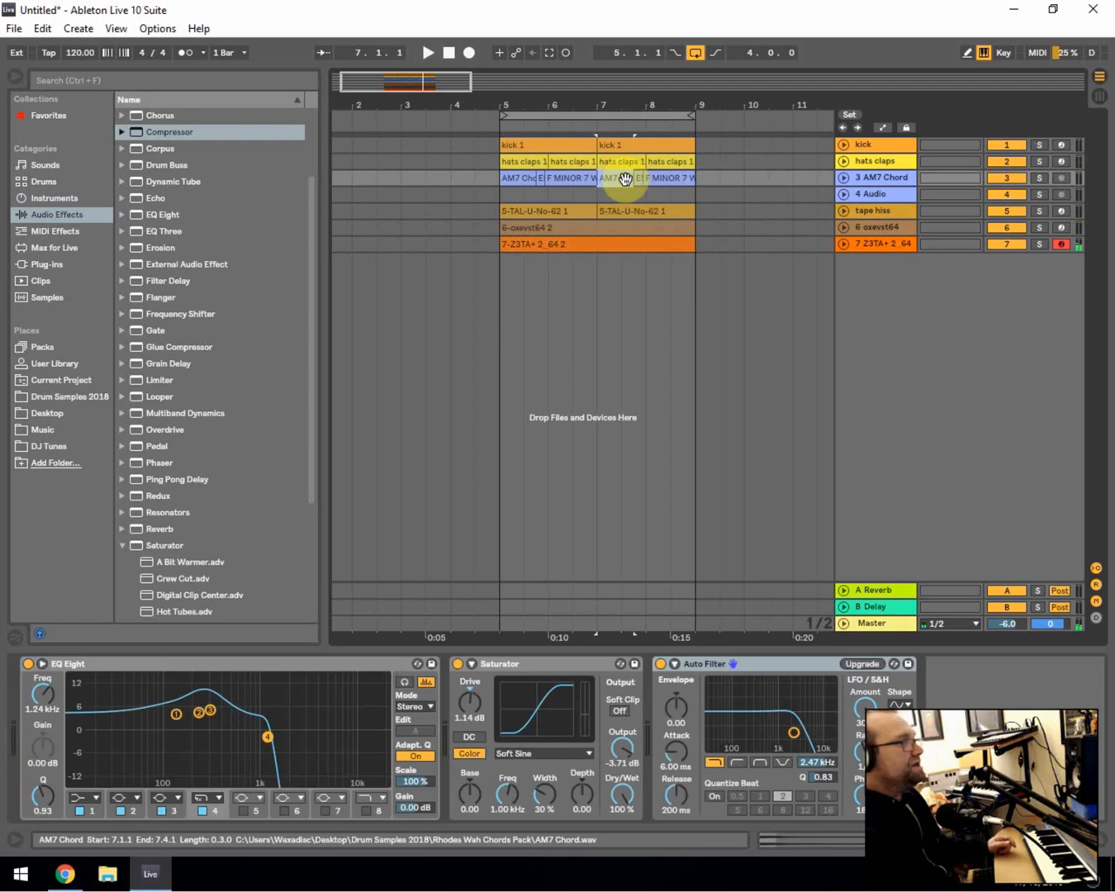
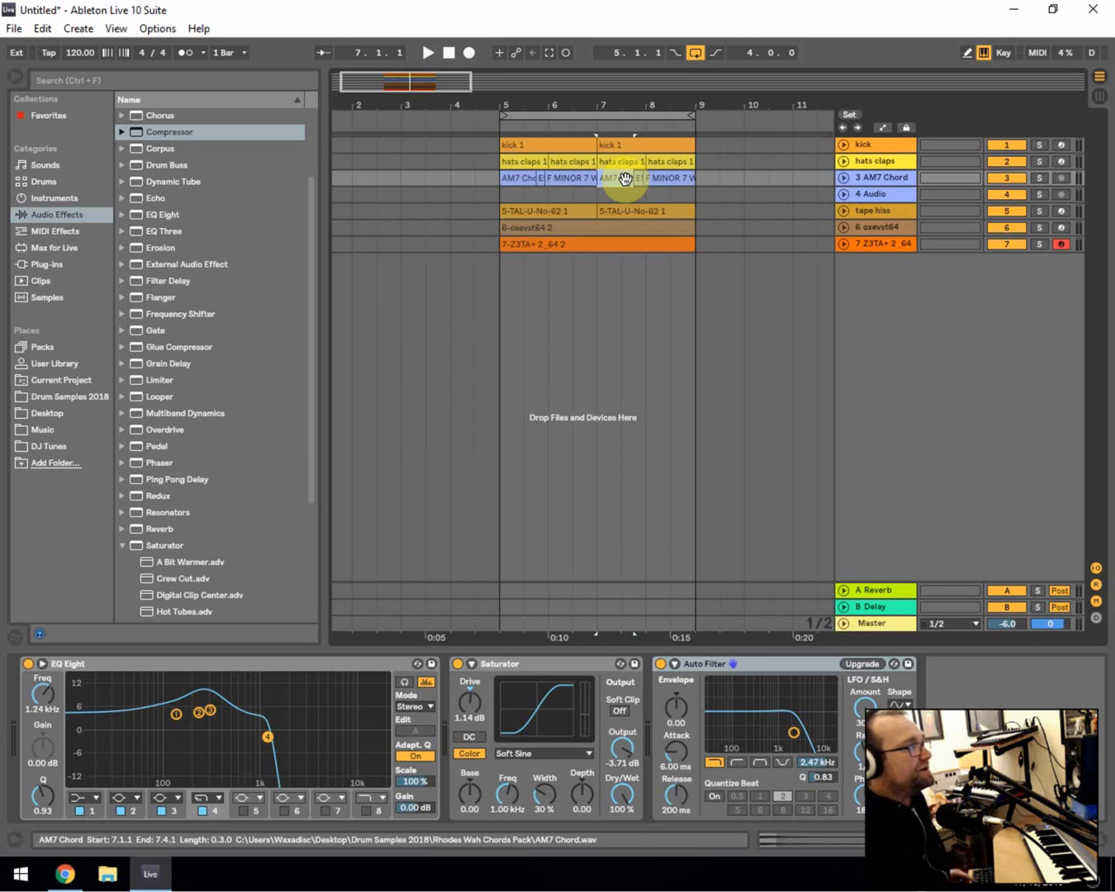
# - Compare the mix with the Z3TA+ 2_64 and AM7 Chord tracks muted and unmuted, then stop with the insert marker at bar 5
pyautogui.press('space')
pyautogui.click(509, 187)
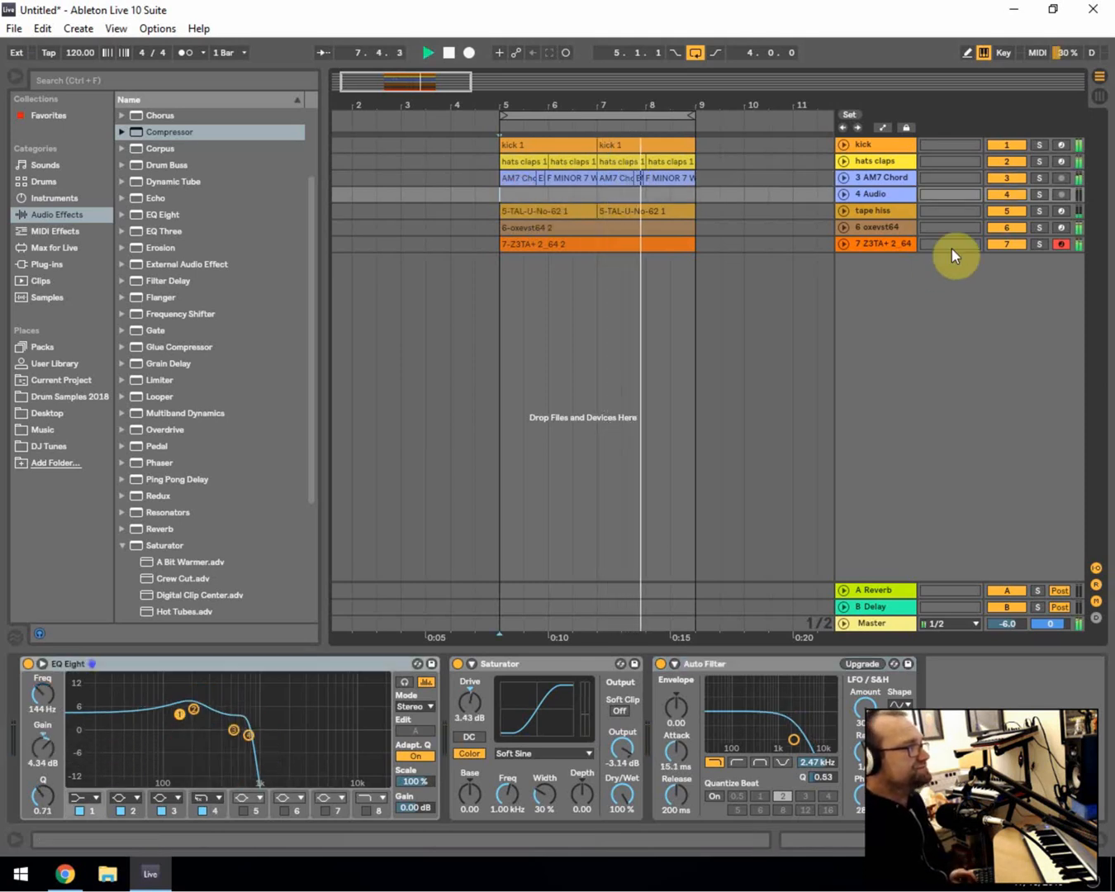
pyautogui.click(1007, 243)
pyautogui.click(1007, 178)
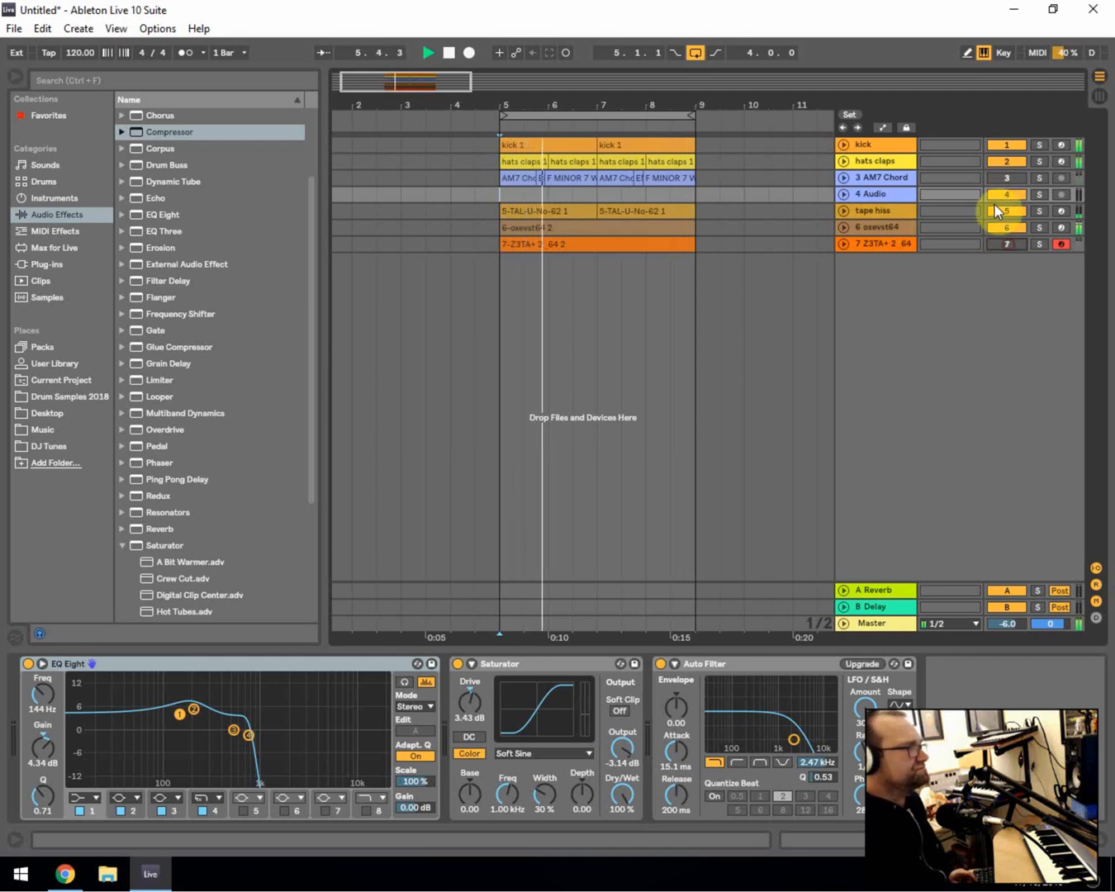
pyautogui.click(1007, 244)
pyautogui.click(1008, 177)
pyautogui.click(503, 195)
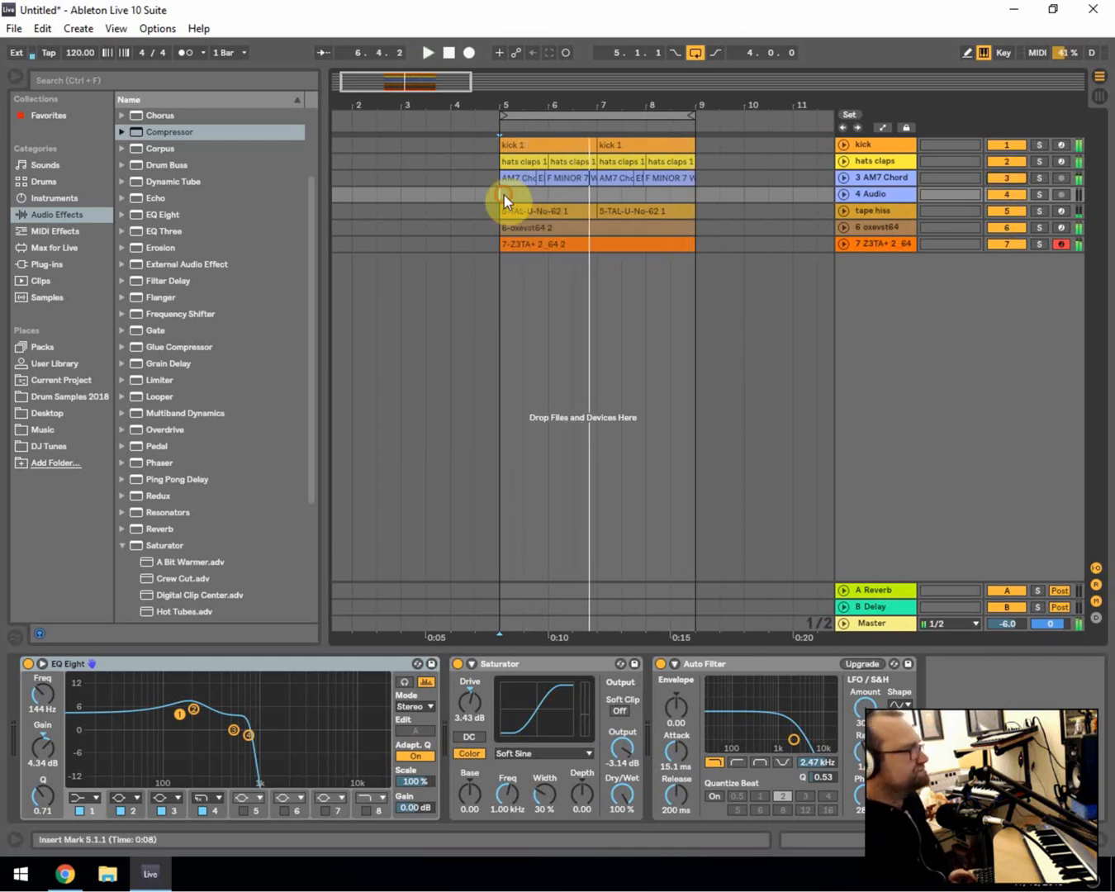
# - Switch to Chrome, open the free samples site from the Free Download Packs page, and return to Ableton Live
pyautogui.click(61, 874)
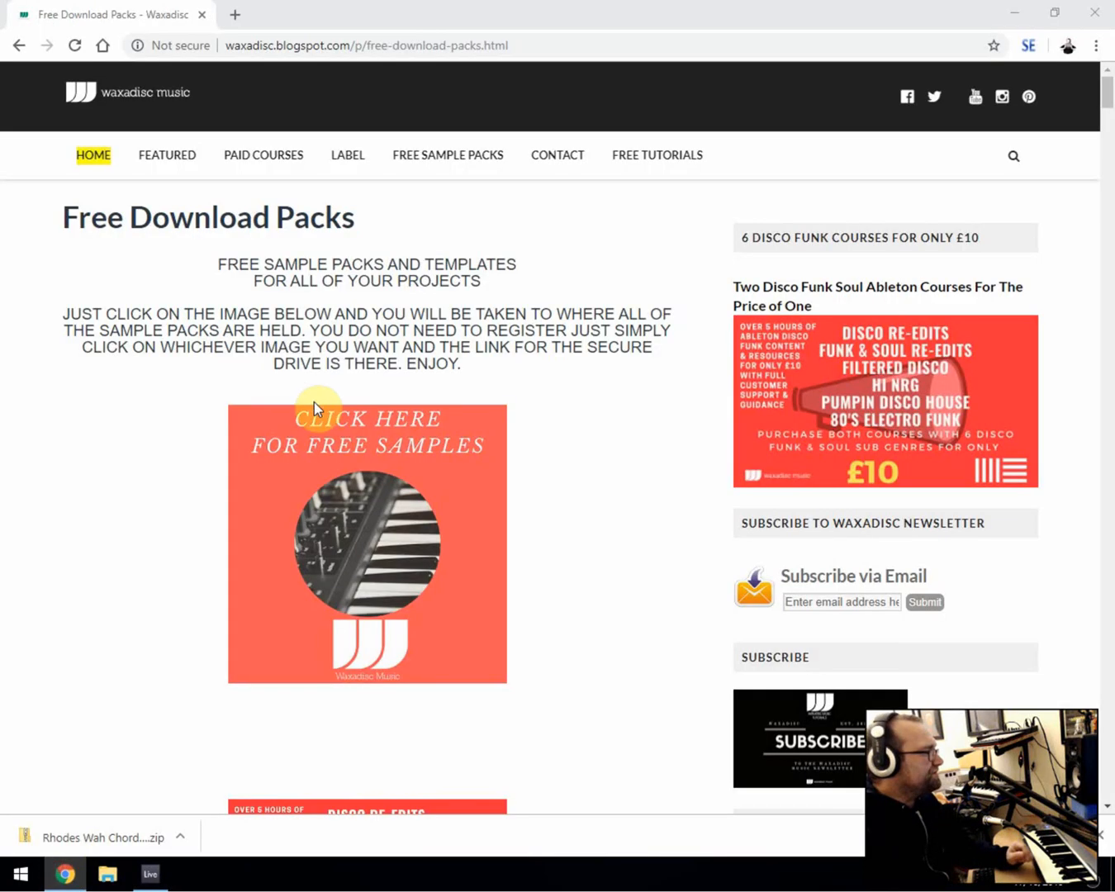
pyautogui.click(352, 423)
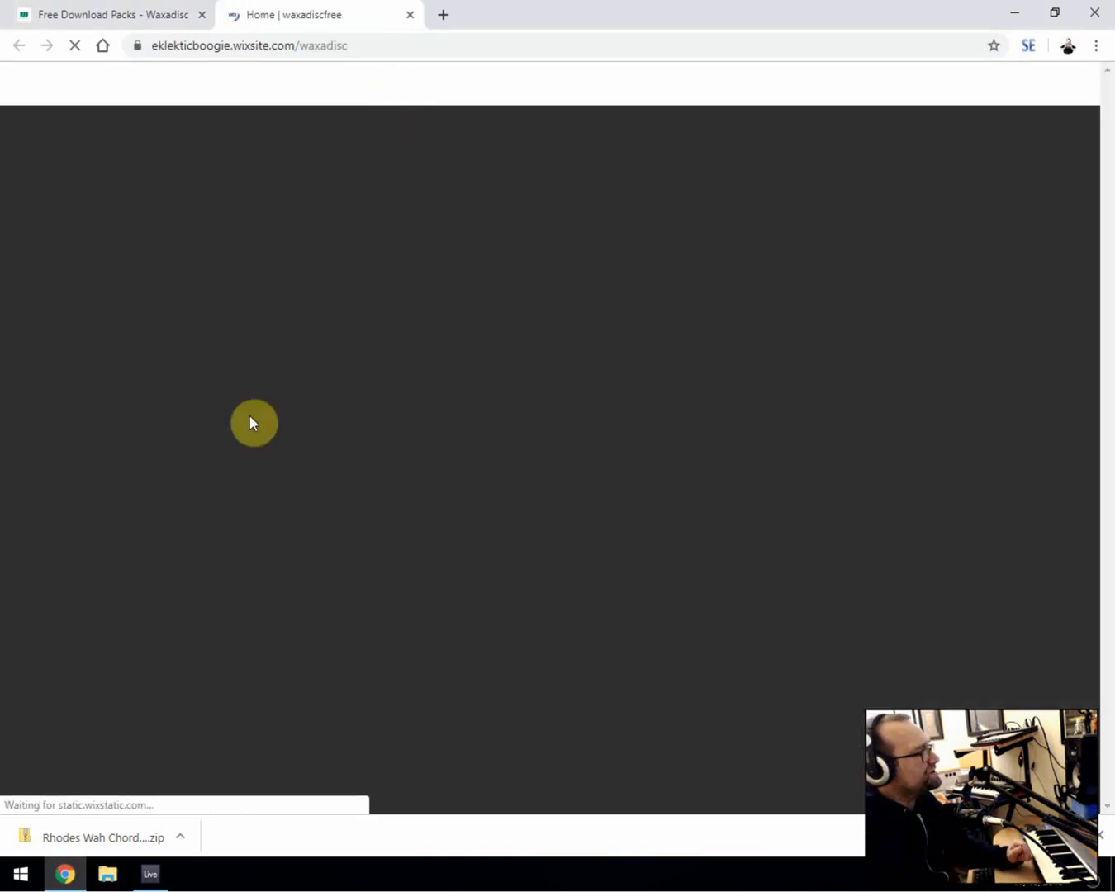
pyautogui.click(151, 874)
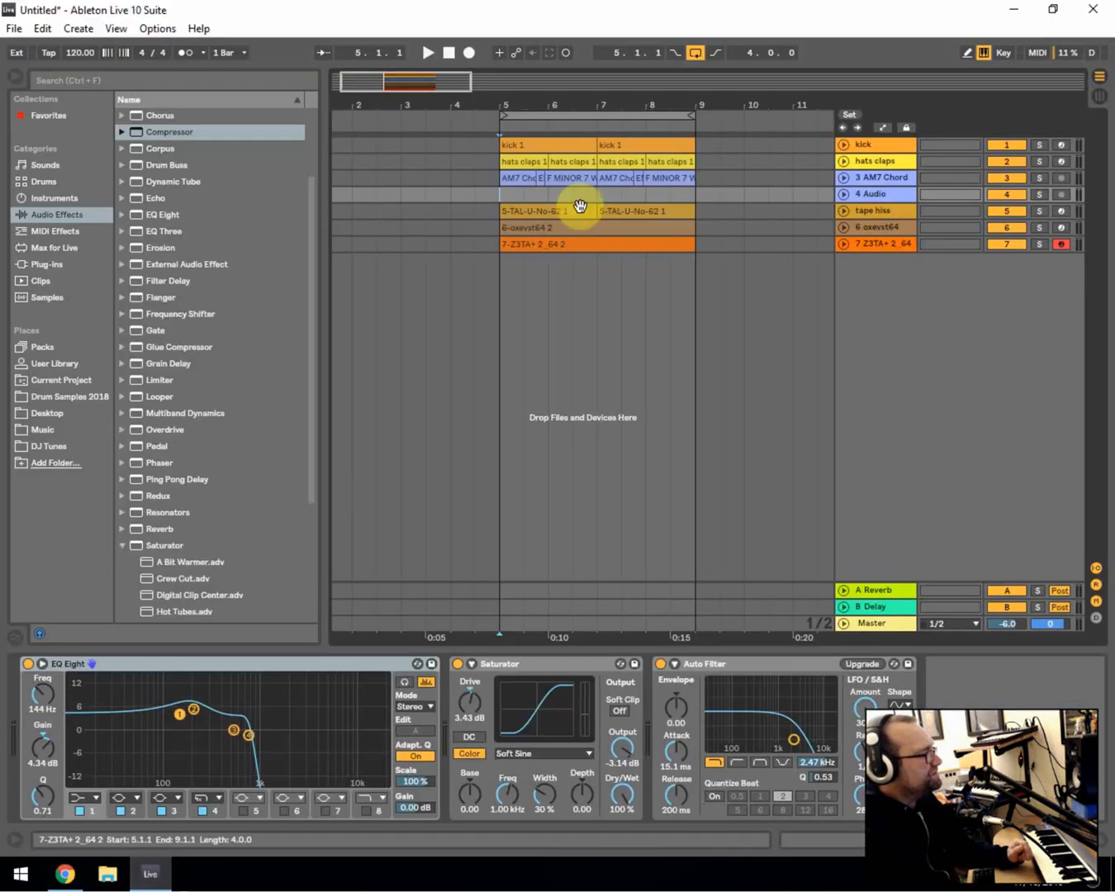
# - Review the devices of the first AM7 Chord clip's track and the TAL-U-No-62 synth on the tape hiss track
pyautogui.click(537, 177)
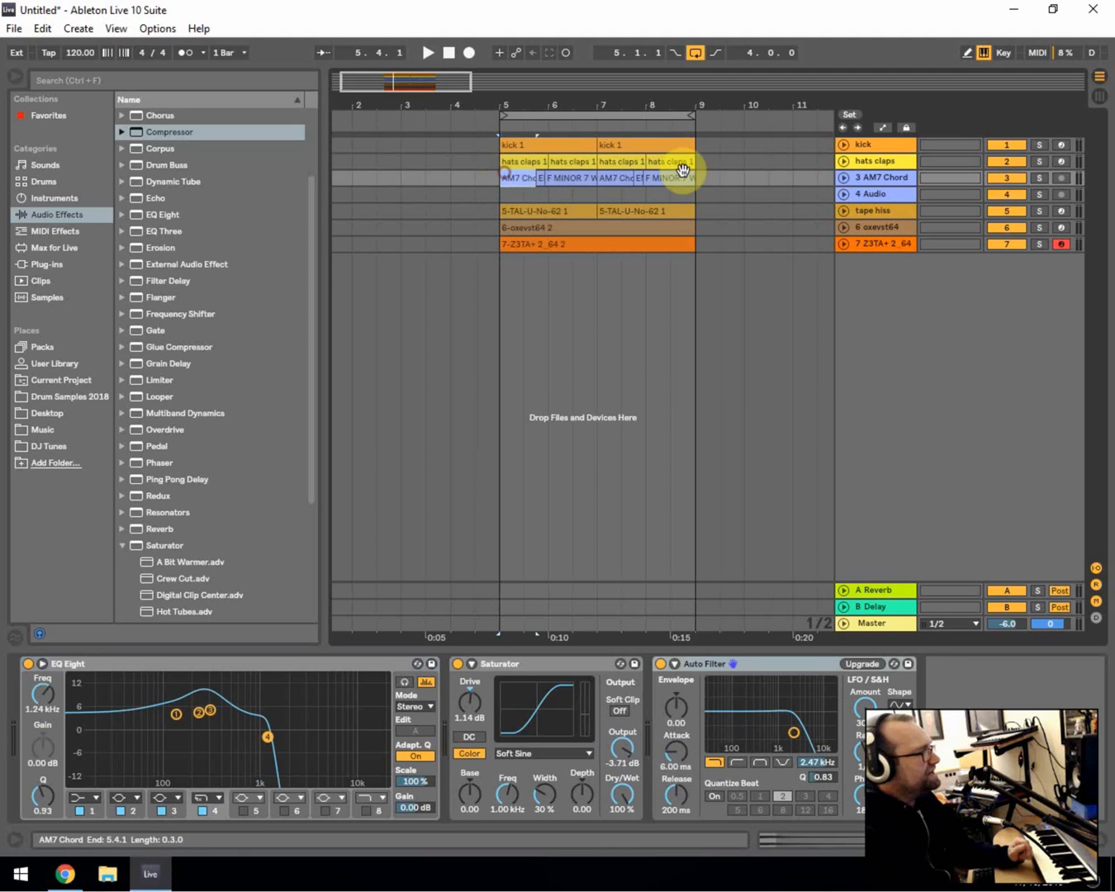
pyautogui.click(904, 206)
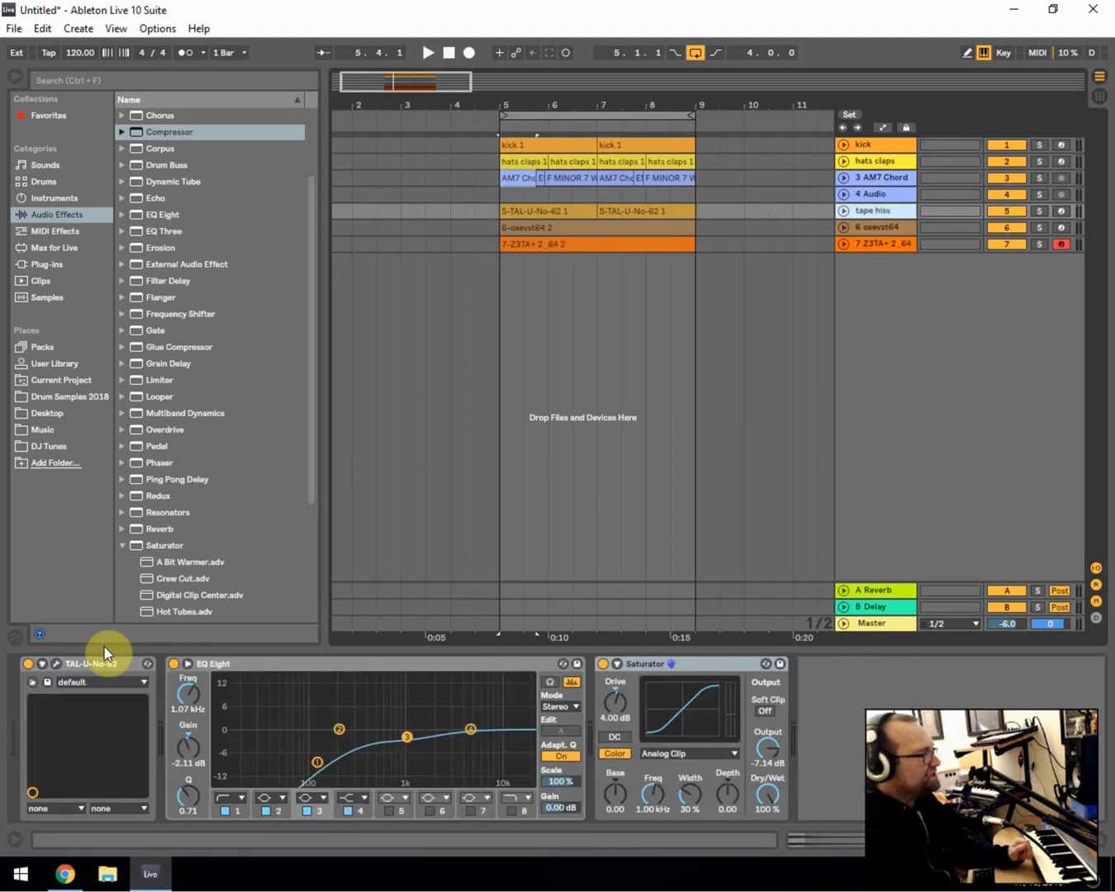
pyautogui.click(56, 664)
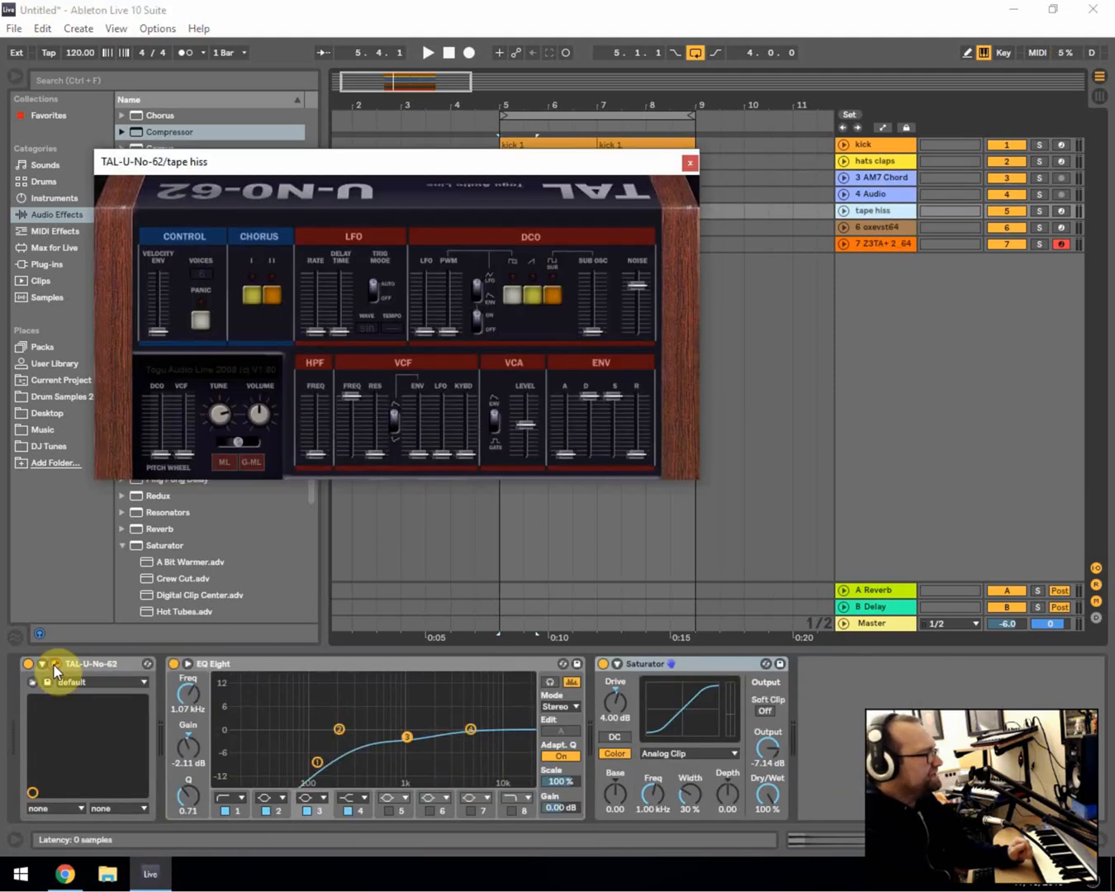
pyautogui.click(692, 165)
# - Open the oxevst64 synth's interface, look through its preset list without changing the preset, and close it
pyautogui.click(881, 231)
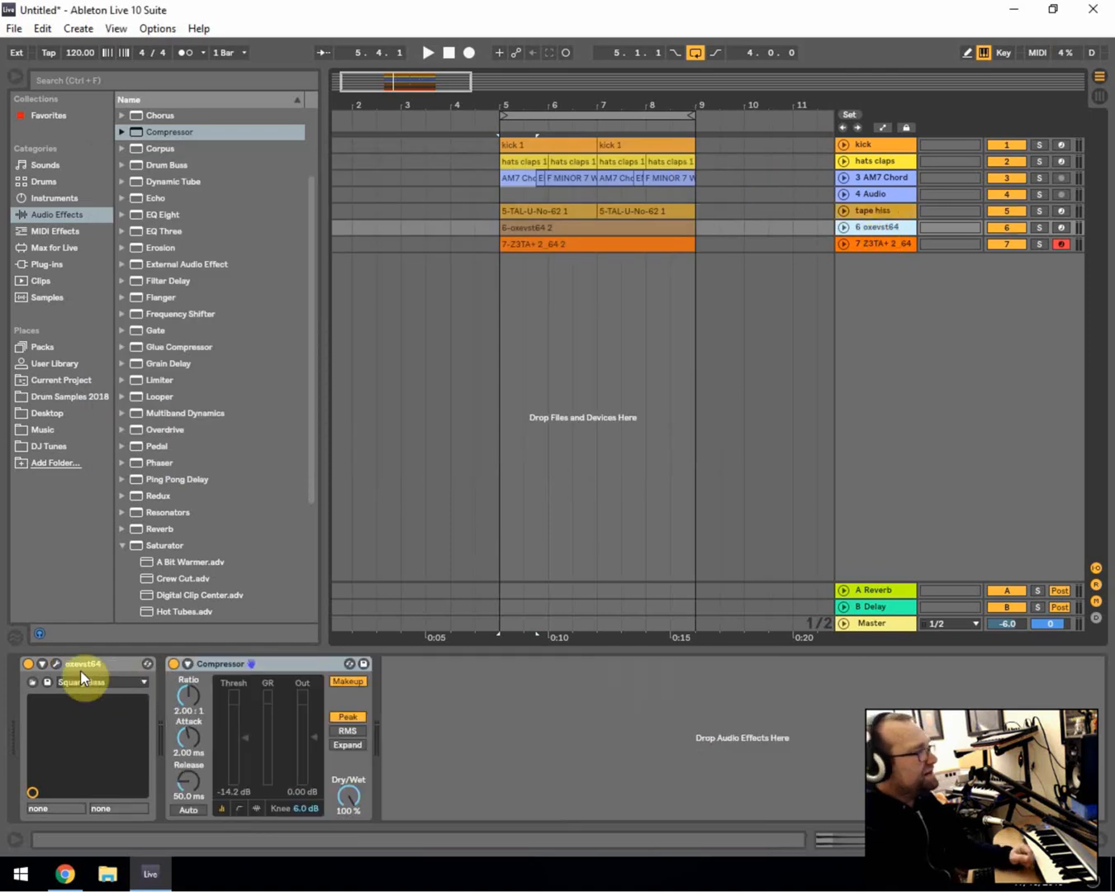
pyautogui.click(57, 664)
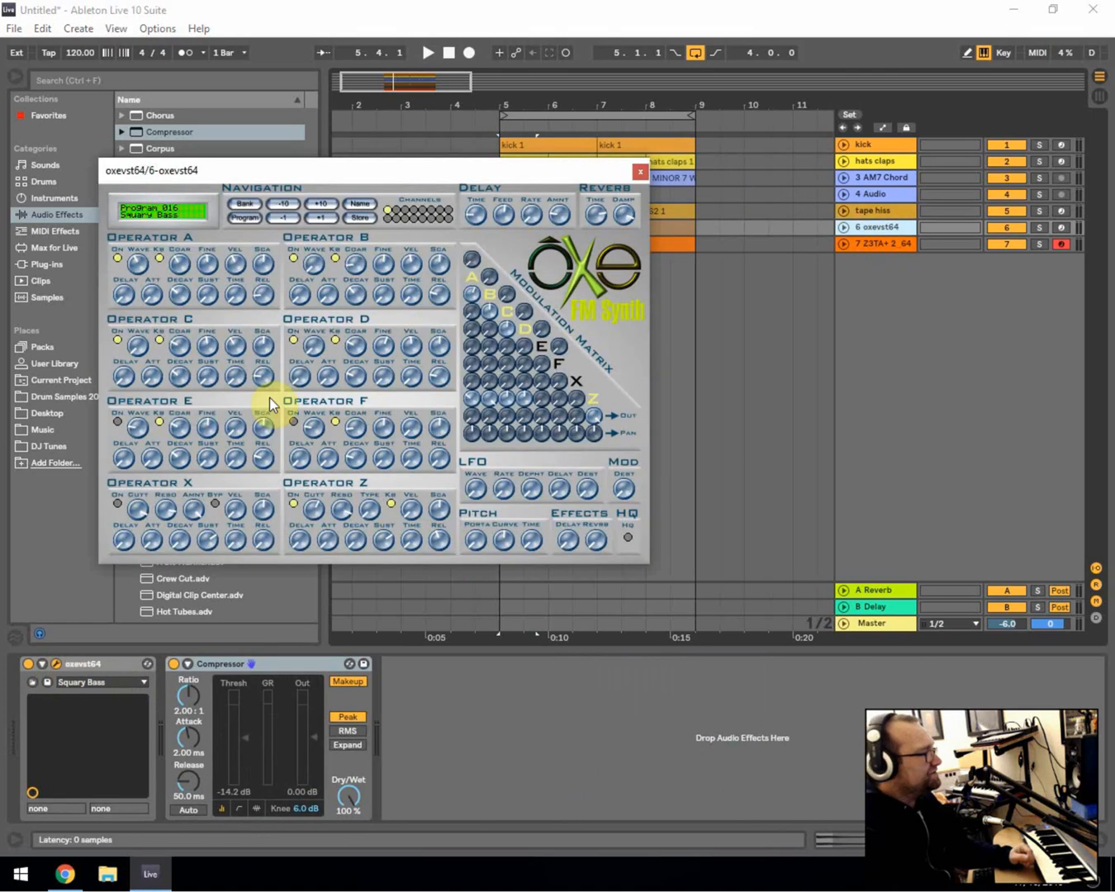
pyautogui.click(78, 683)
pyautogui.moveTo(152, 62); pyautogui.dragTo(421, 121)
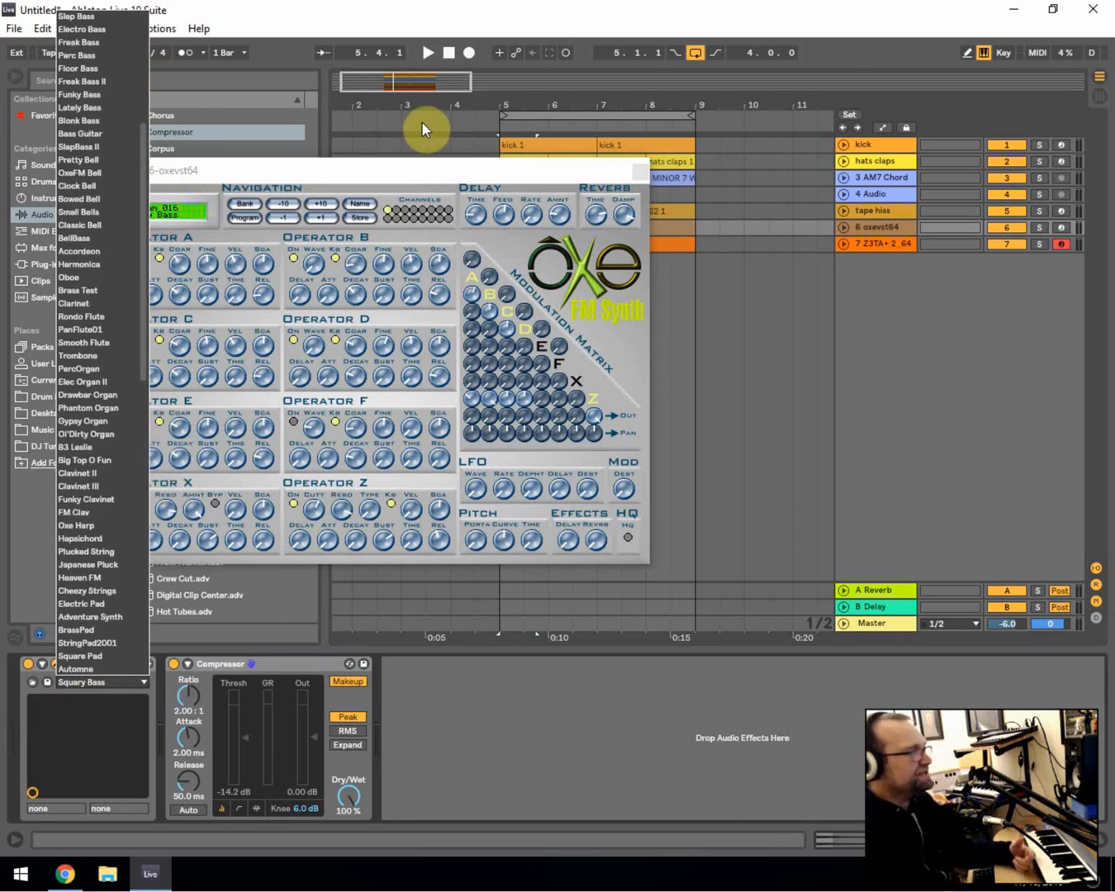
pyautogui.click(421, 121)
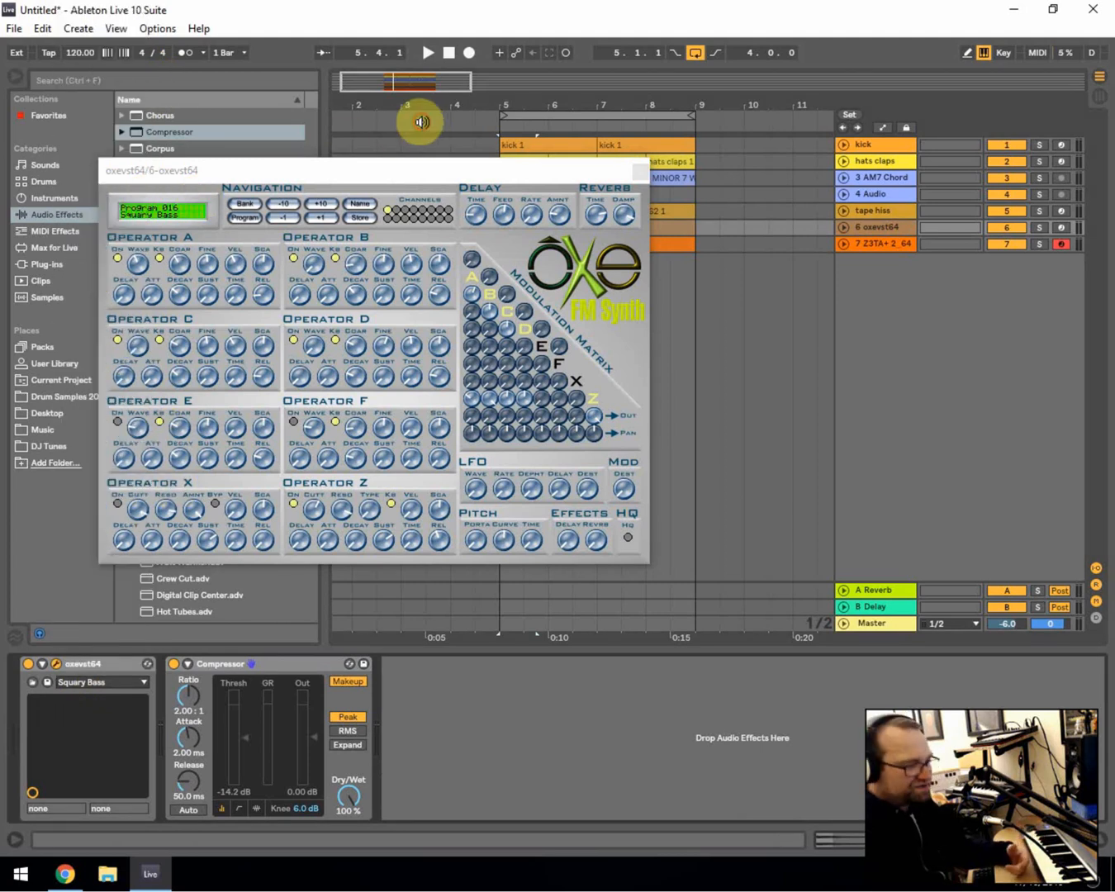
pyautogui.click(640, 171)
# - Load 80s Synth Clavi XS from the Keyboards category in the Z3TA+ 2 synth, and place the insert marker at 5.1.1
pyautogui.click(879, 241)
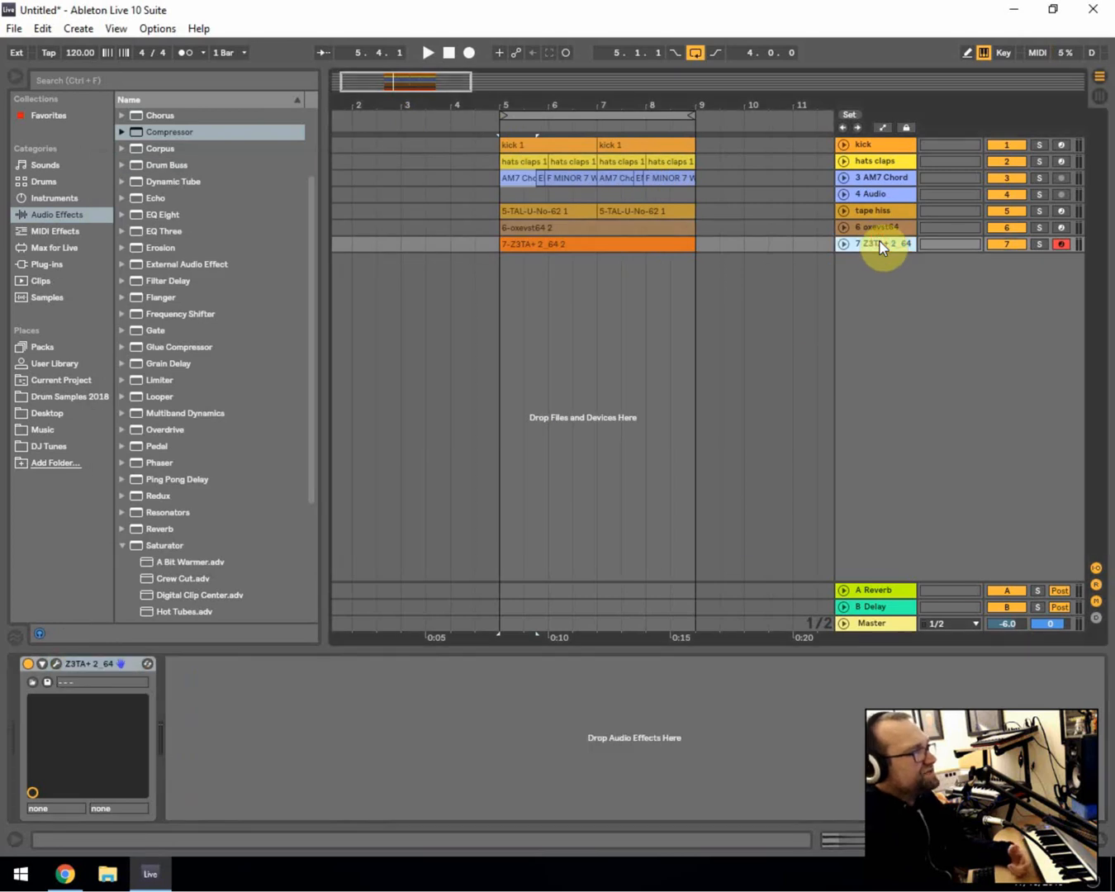
pyautogui.click(55, 664)
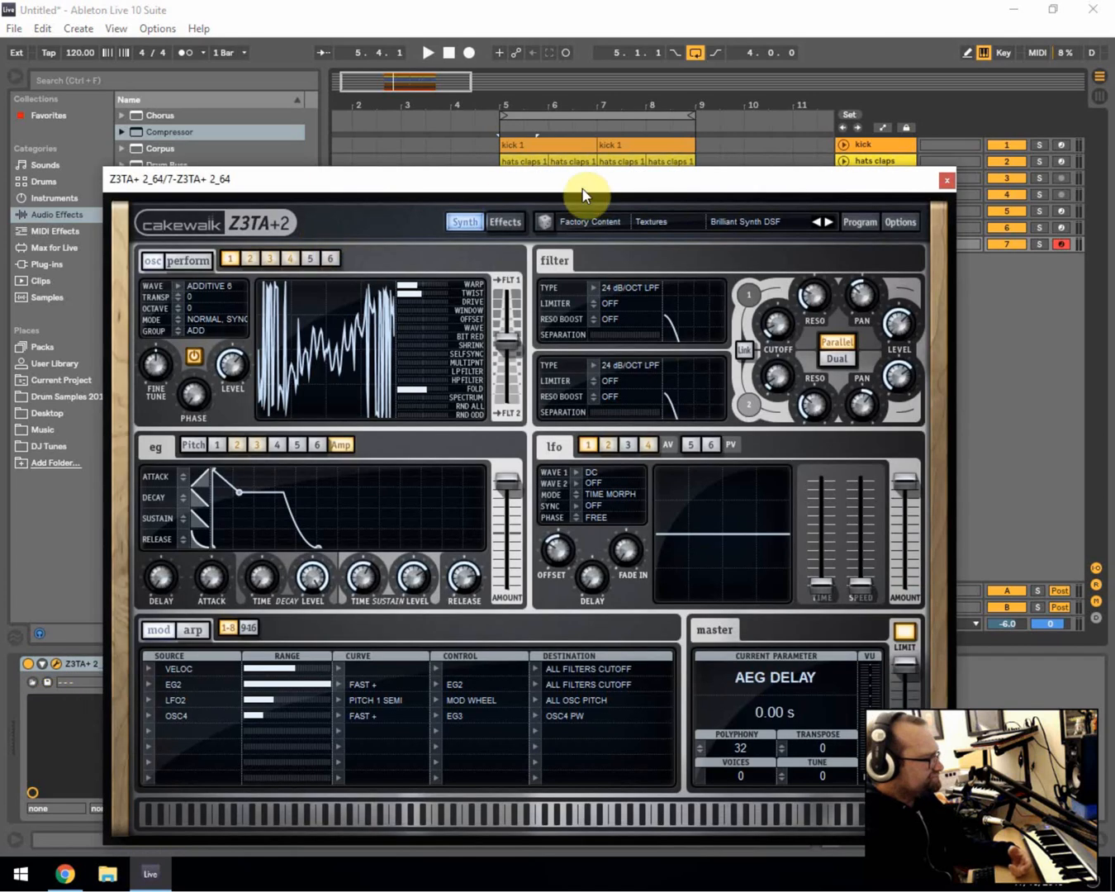
pyautogui.moveTo(688, 191); pyautogui.dragTo(650, 183)
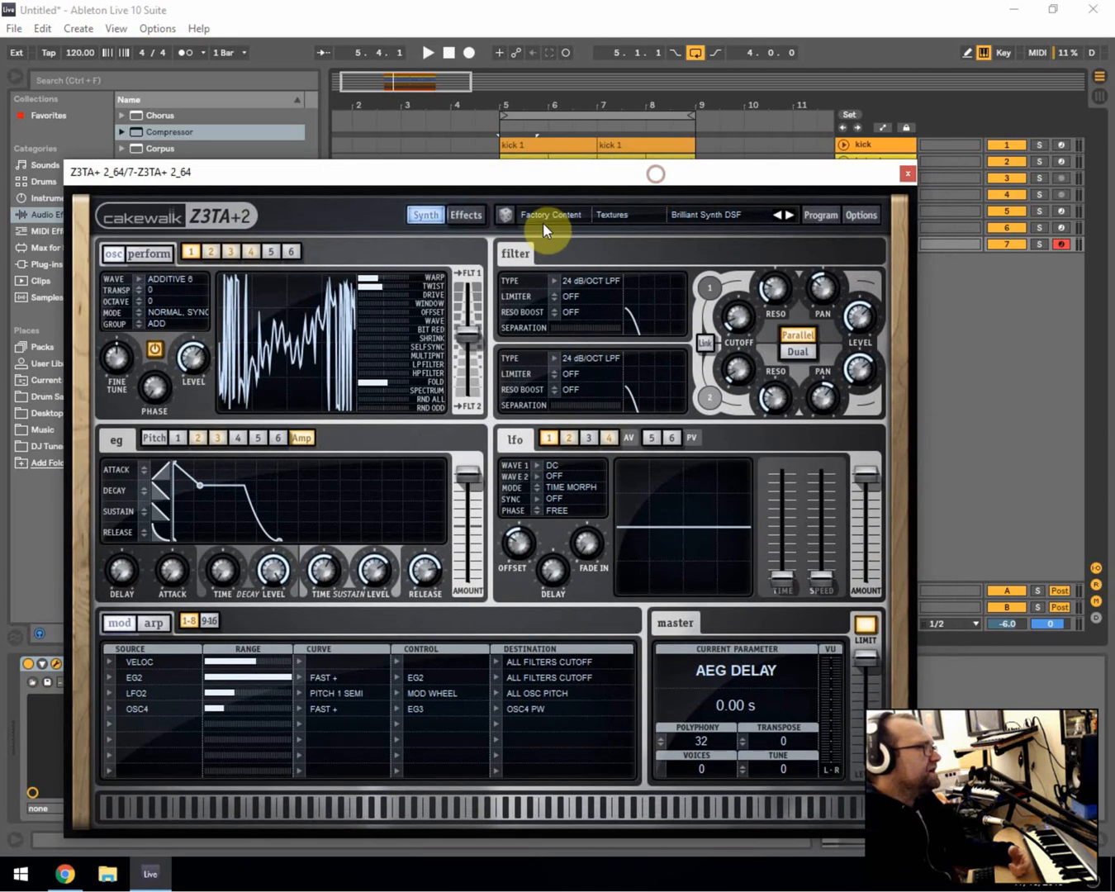
pyautogui.click(700, 217)
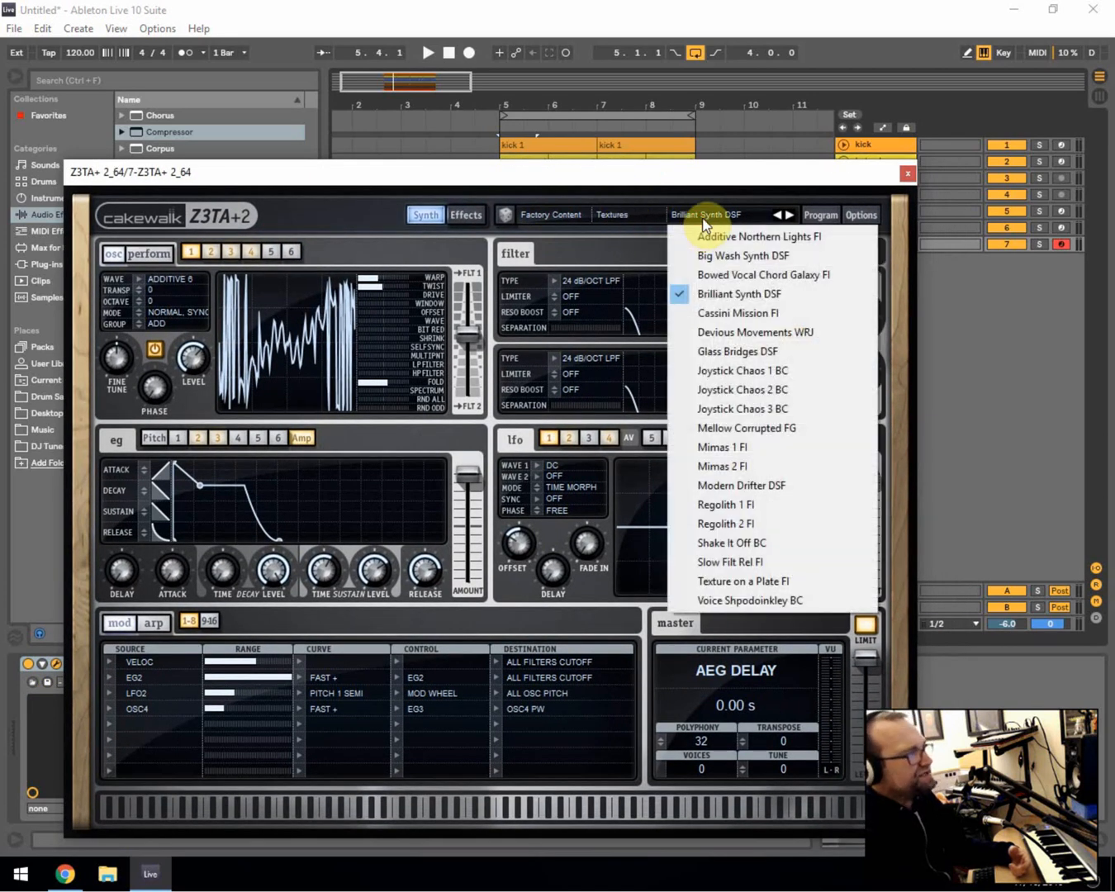
pyautogui.click(620, 213)
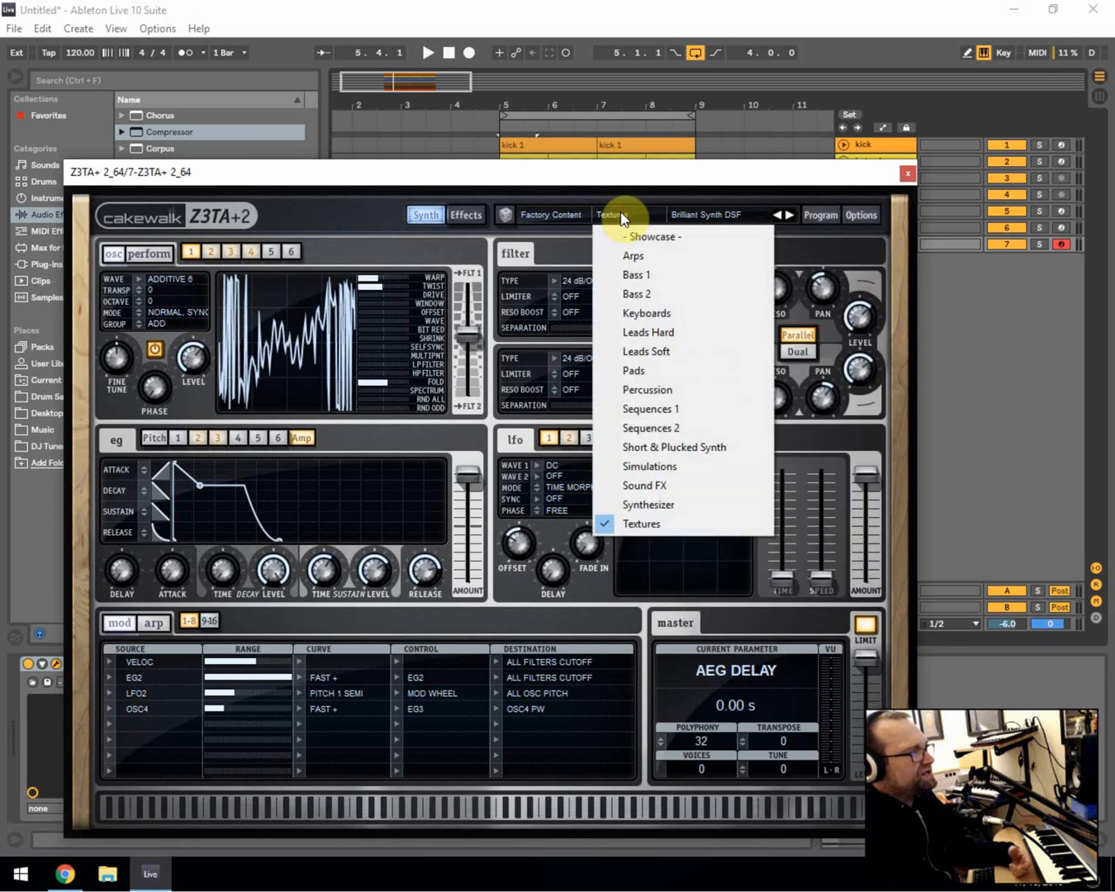
pyautogui.click(646, 313)
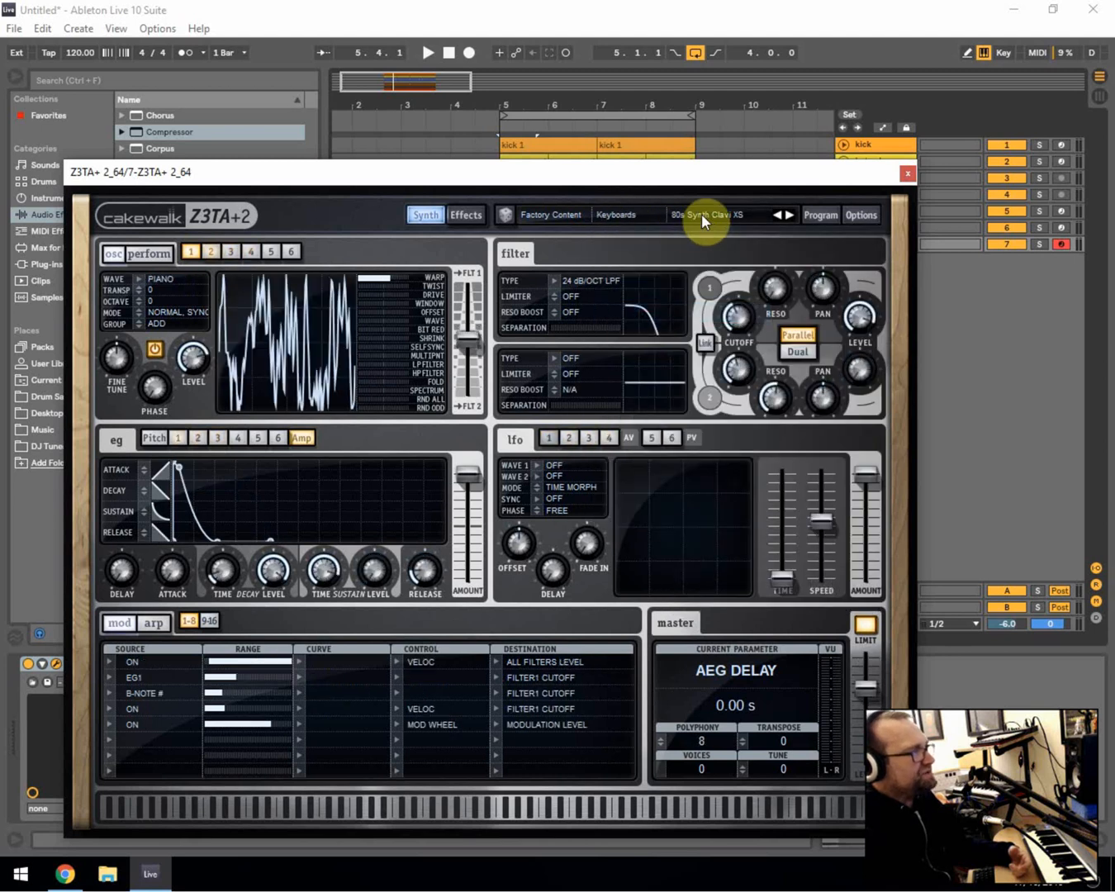
pyautogui.click(907, 174)
pyautogui.click(498, 223)
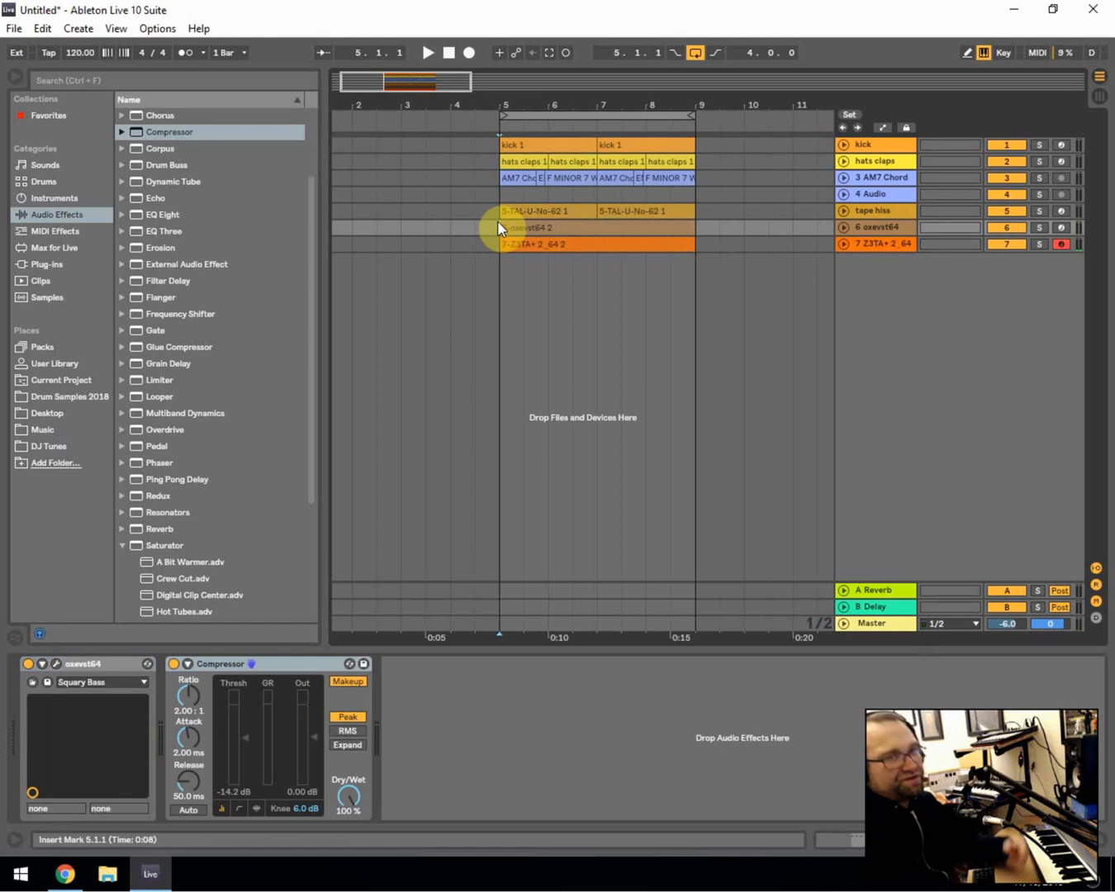